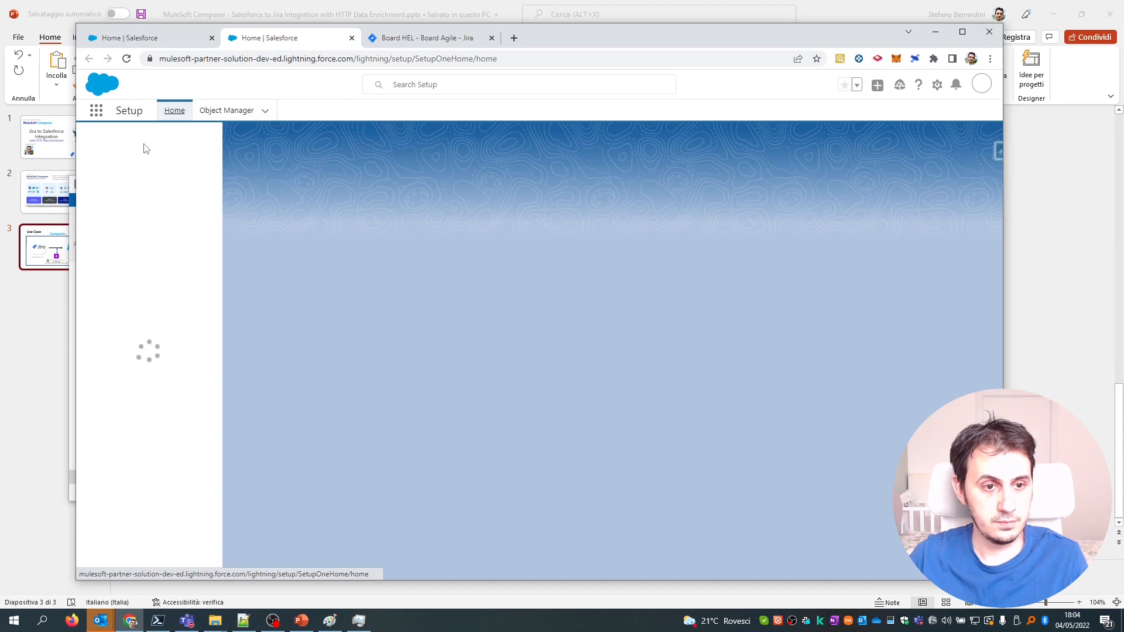
# Find MuleSoft Composer via Setup Quick Find 'composer' and launch the app.
pyautogui.click(144, 141)
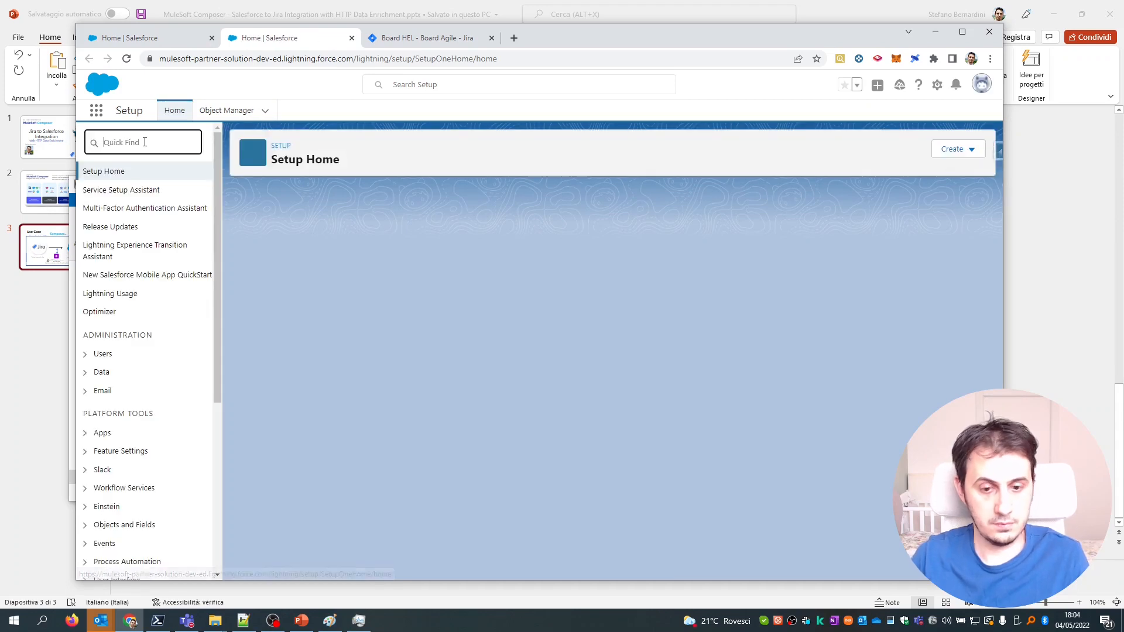
pyautogui.write('composer')
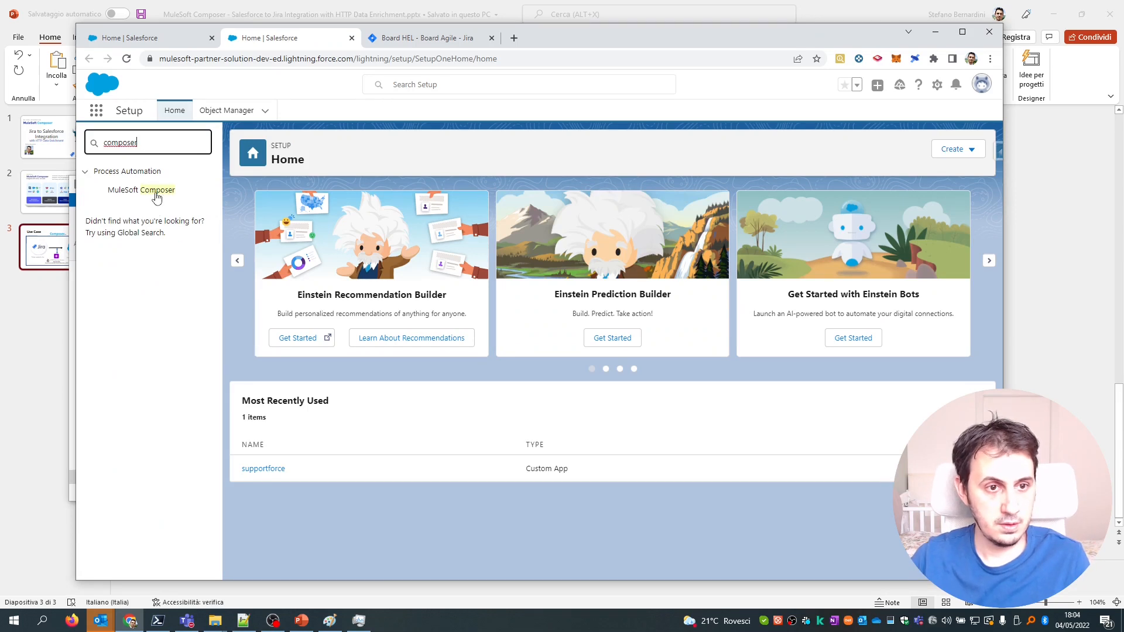
pyautogui.click(156, 198)
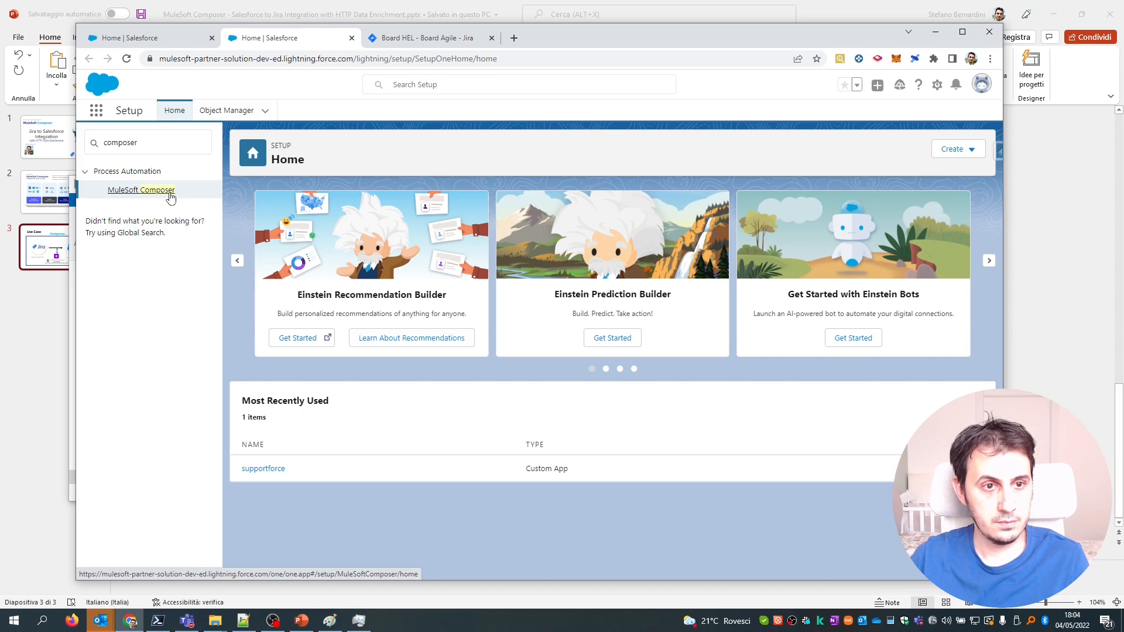
pyautogui.click(153, 190)
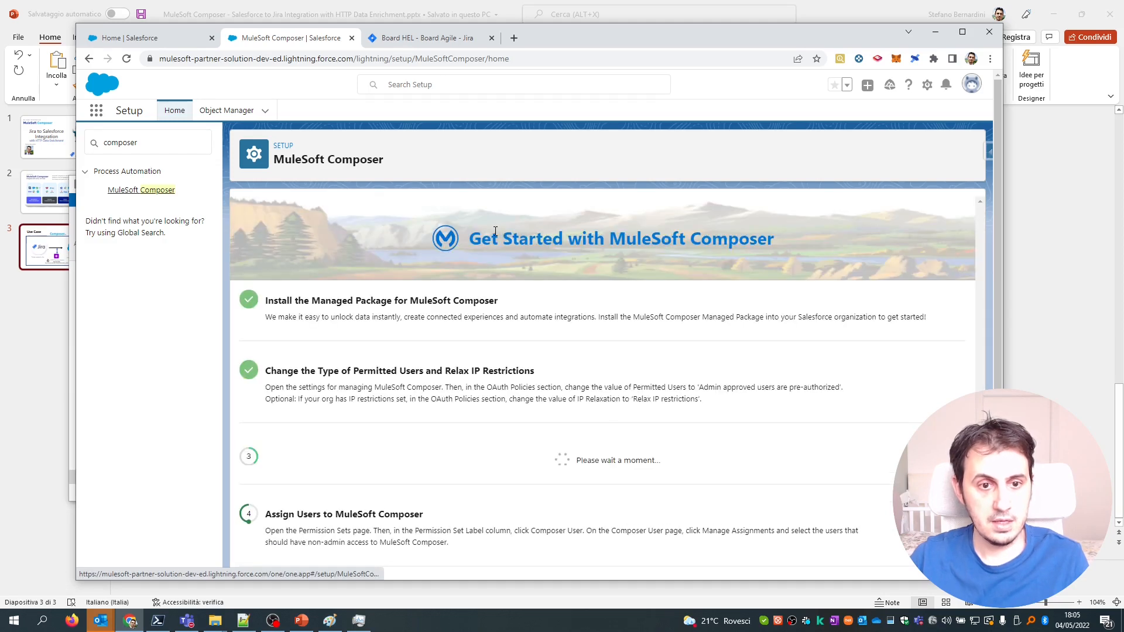
pyautogui.scroll(-1, 497, 242)
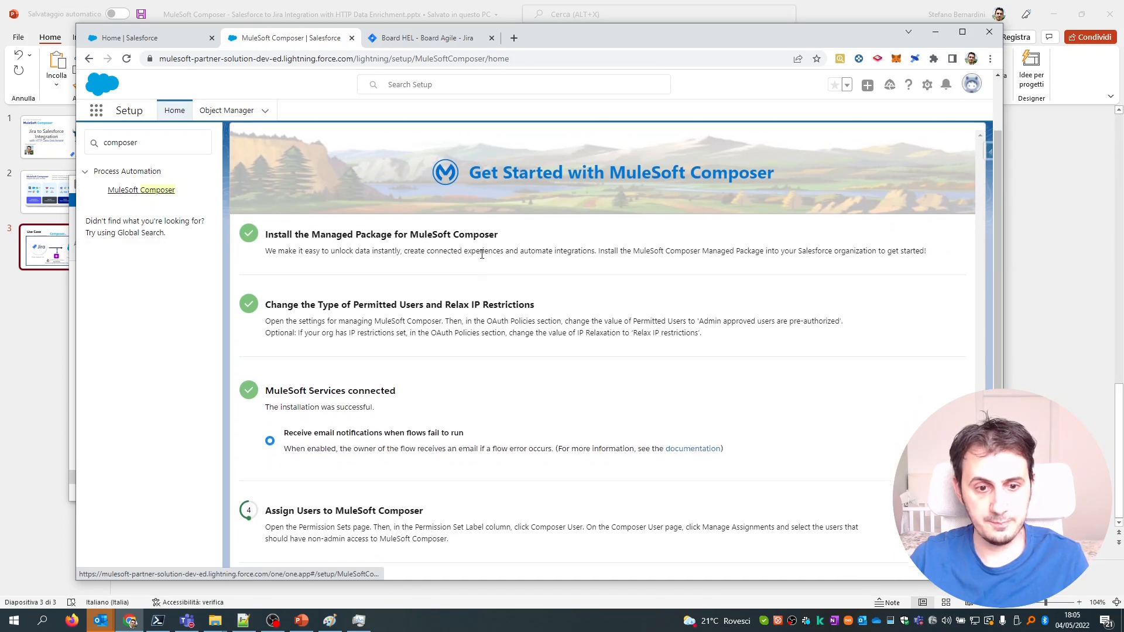
pyautogui.scroll(-1, 480, 253)
pyautogui.click(141, 190)
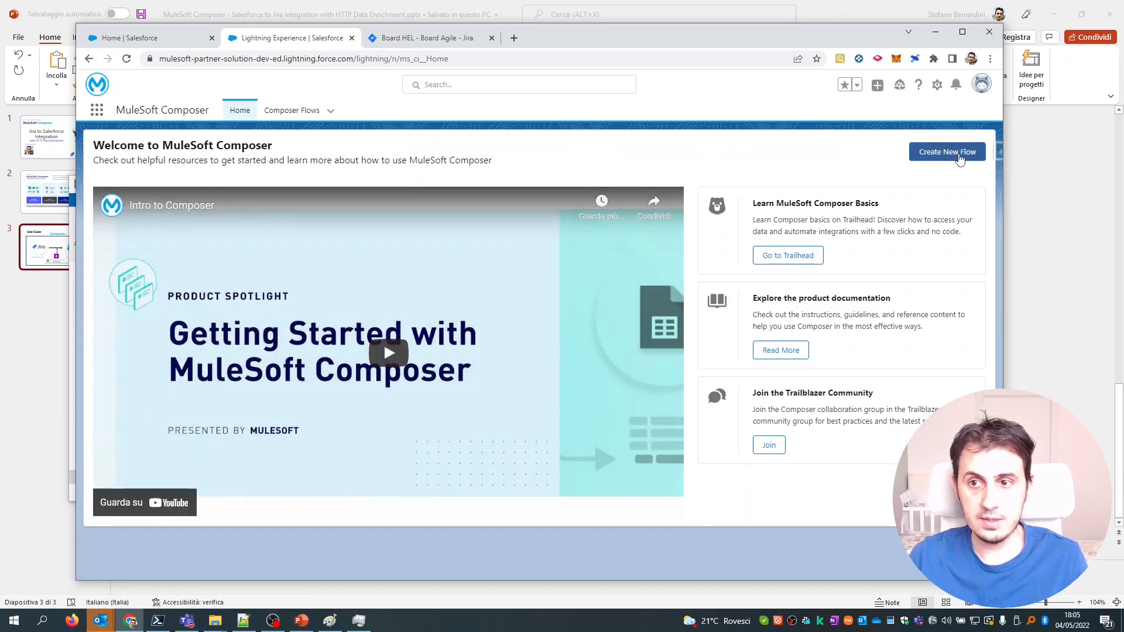
# Create a new flow, briefly checking the Jira HEL board and the Use Case slide.
pyautogui.click(960, 157)
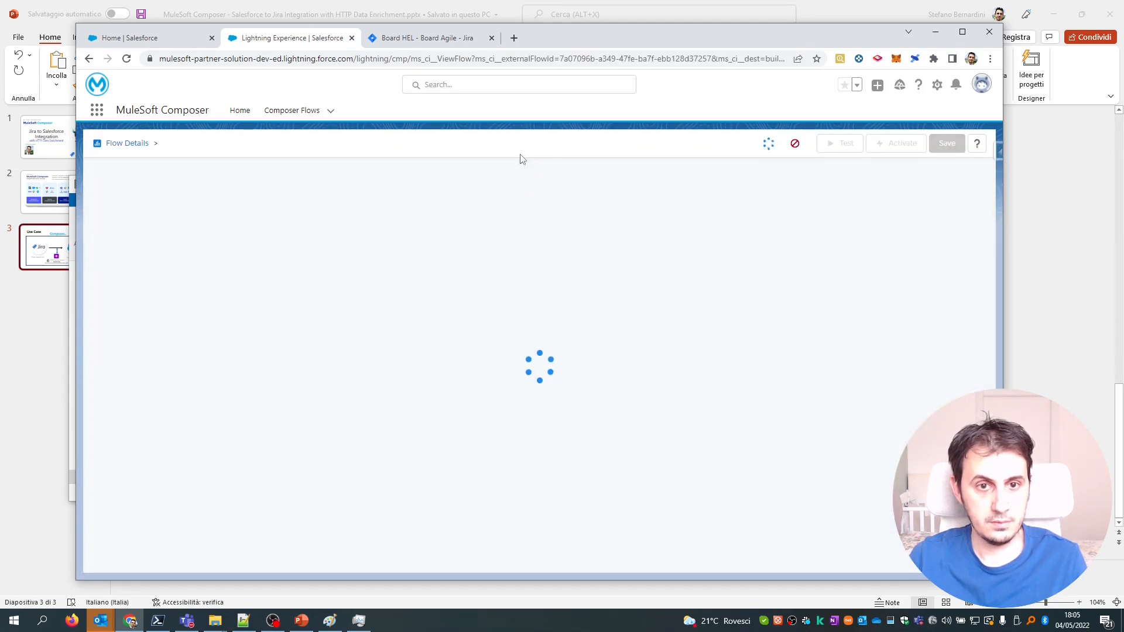
pyautogui.click(432, 42)
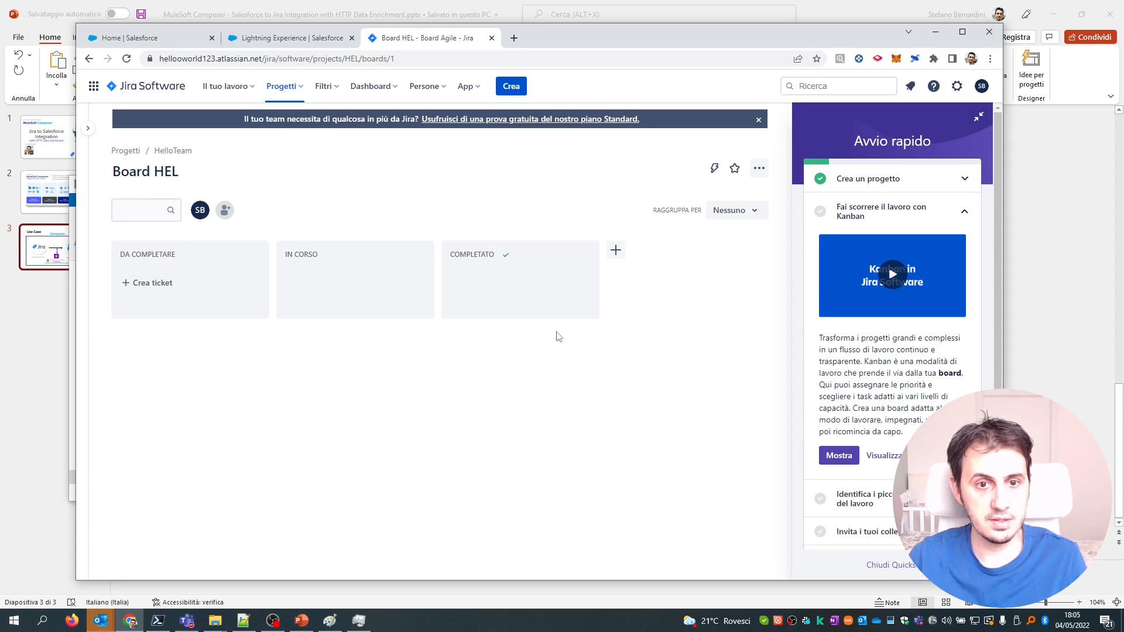
pyautogui.click(314, 39)
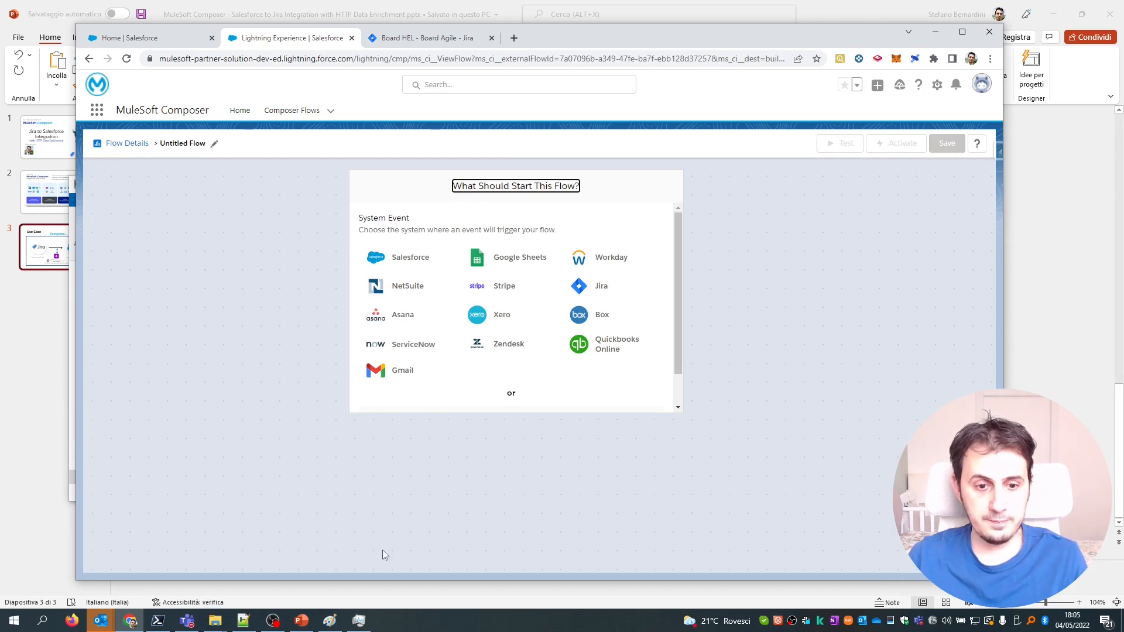
pyautogui.click(301, 621)
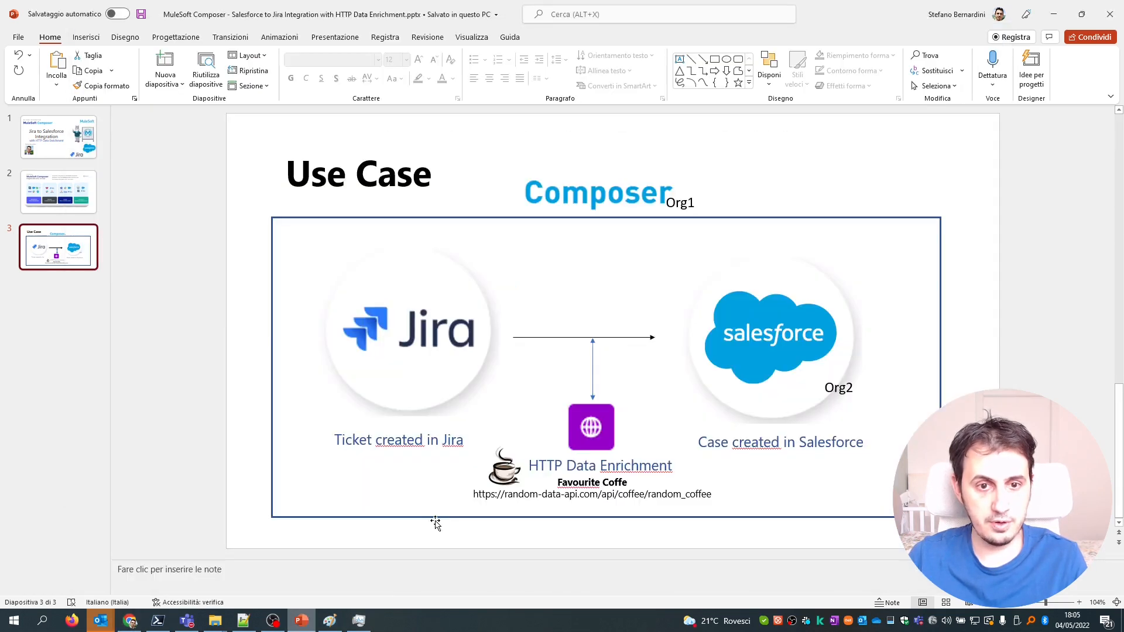
pyautogui.click(303, 622)
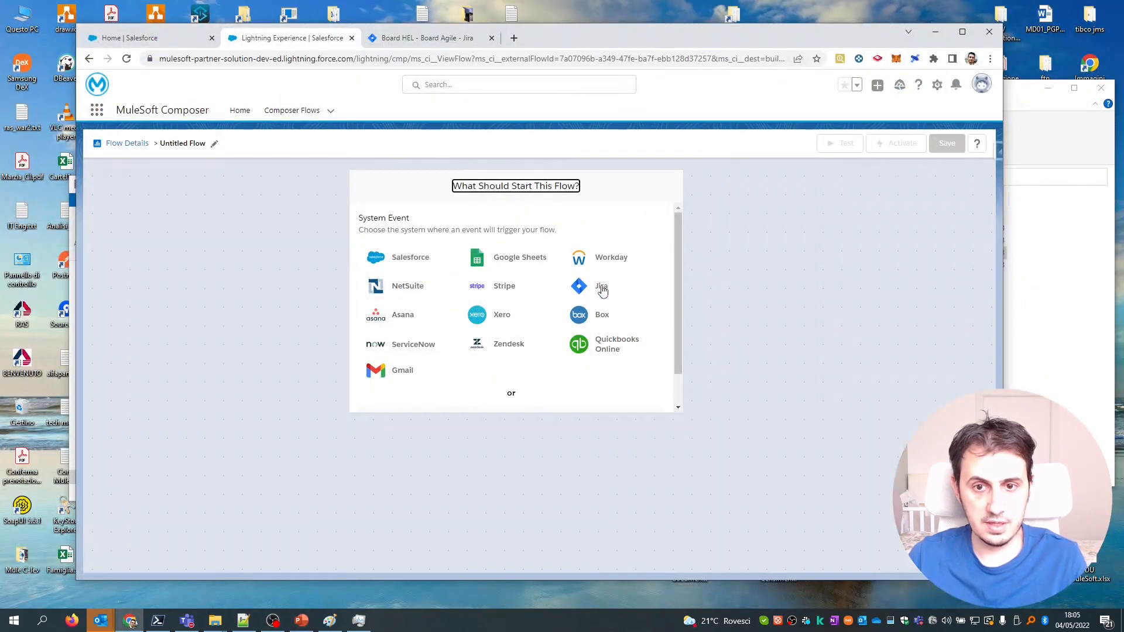
# Make Jira the trigger using a new MyJira connection authorized in Atlassian.
pyautogui.click(597, 288)
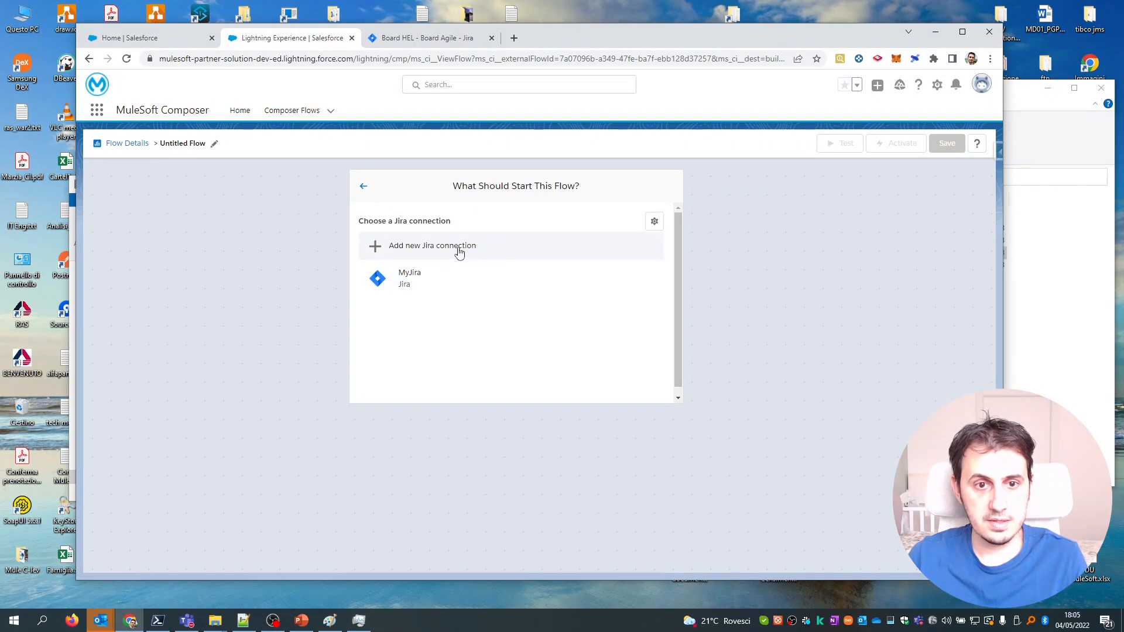
pyautogui.click(459, 251)
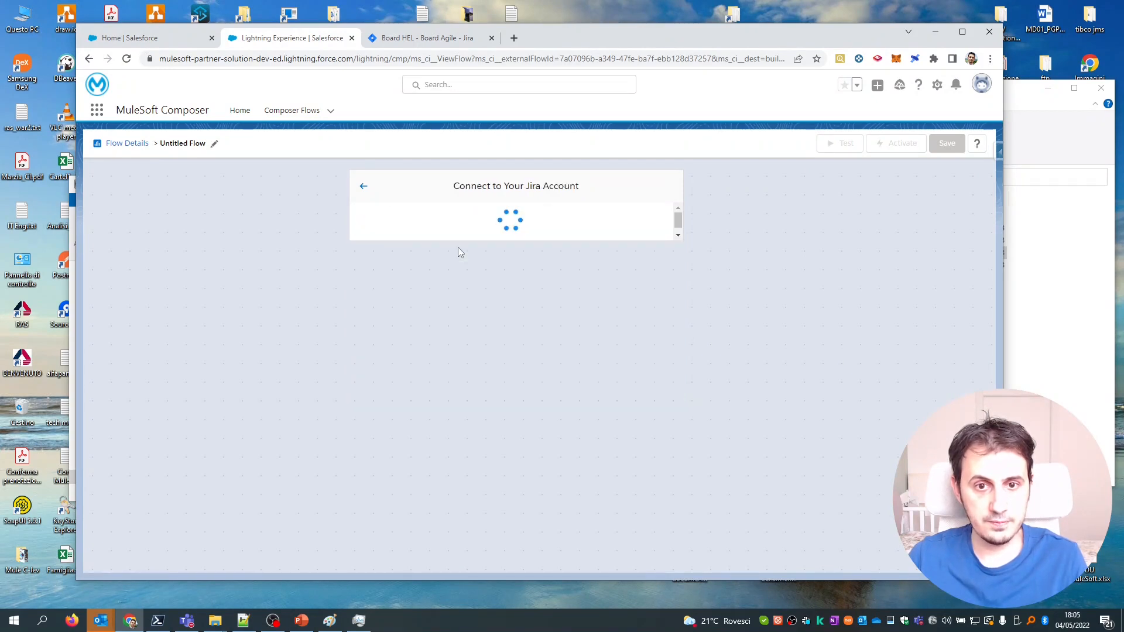
pyautogui.click(470, 239)
pyautogui.write('MyJira')
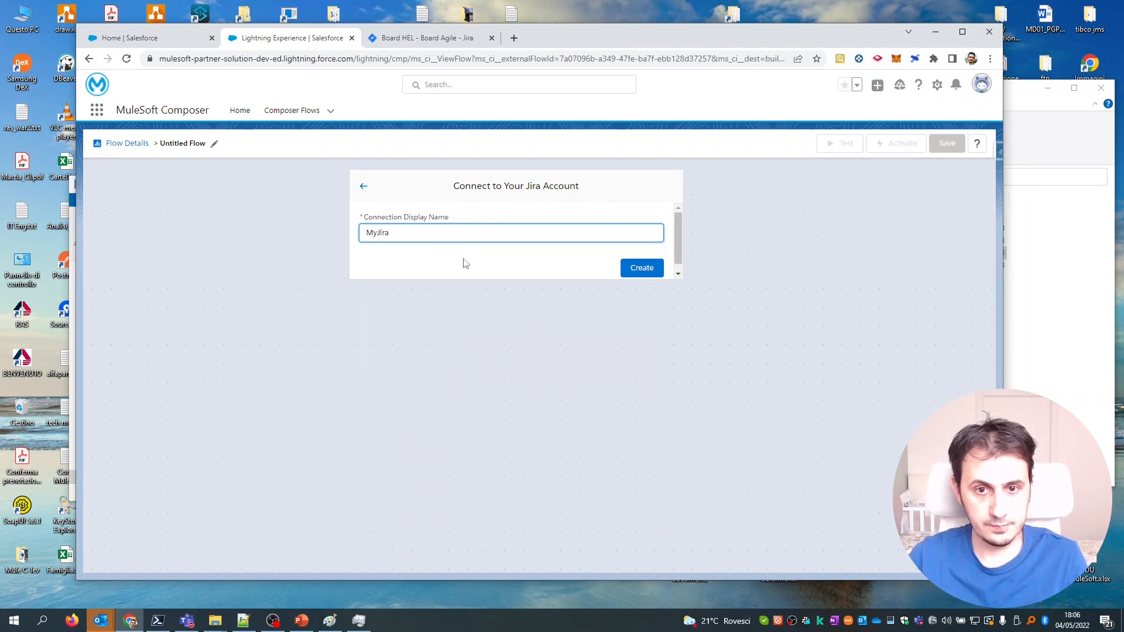
pyautogui.click(647, 270)
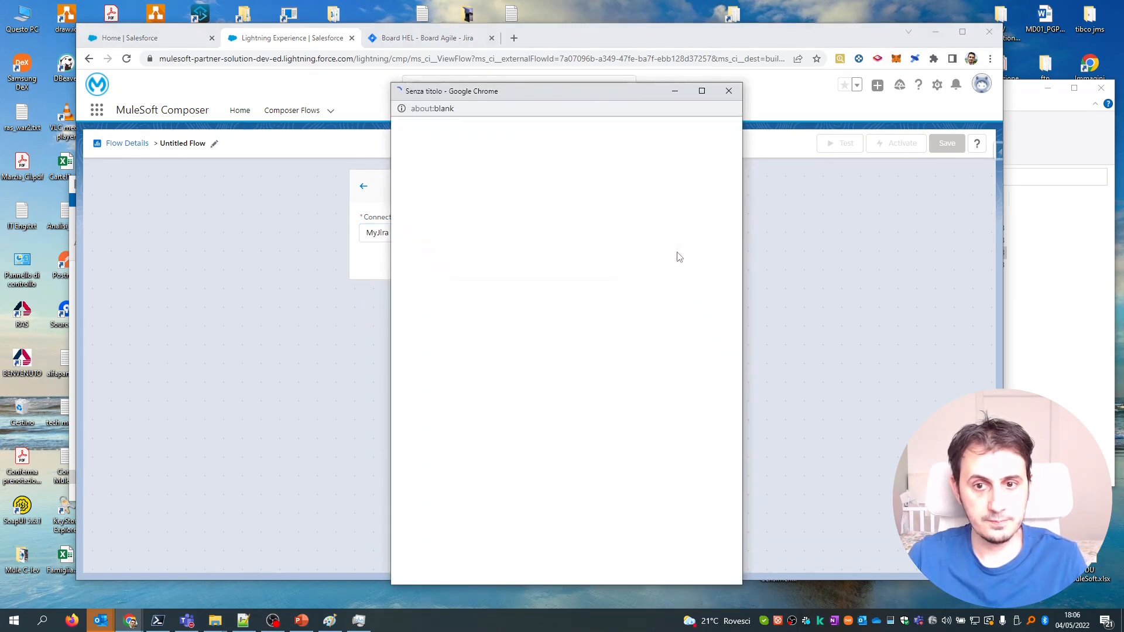
pyautogui.moveTo(559, 92); pyautogui.dragTo(540, 87)
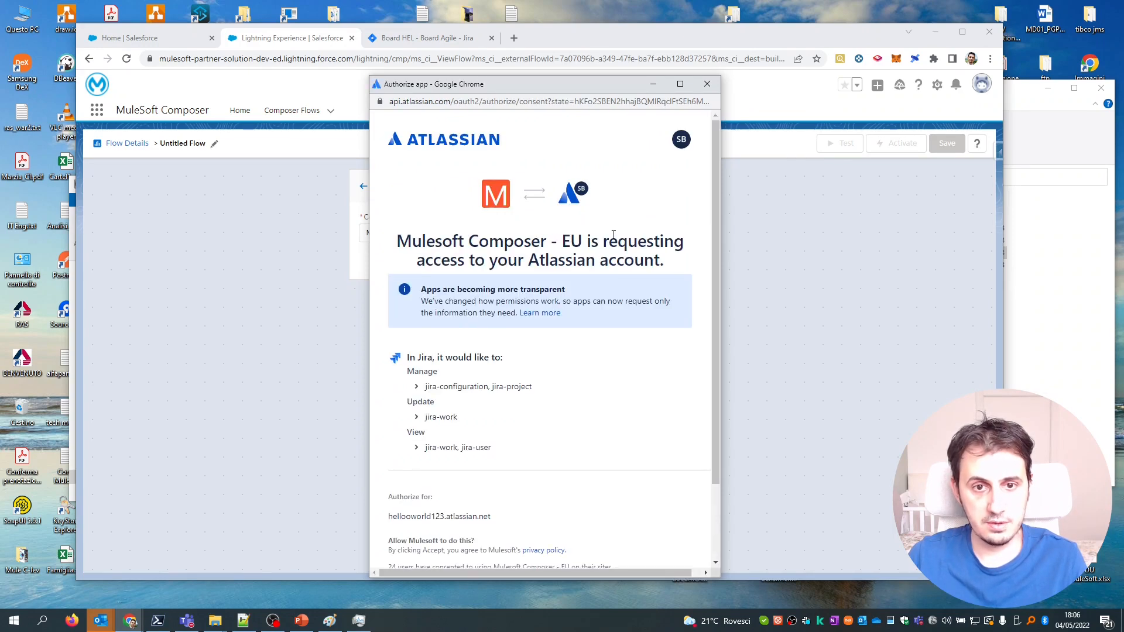
pyautogui.moveTo(712, 200); pyautogui.dragTo(715, 304)
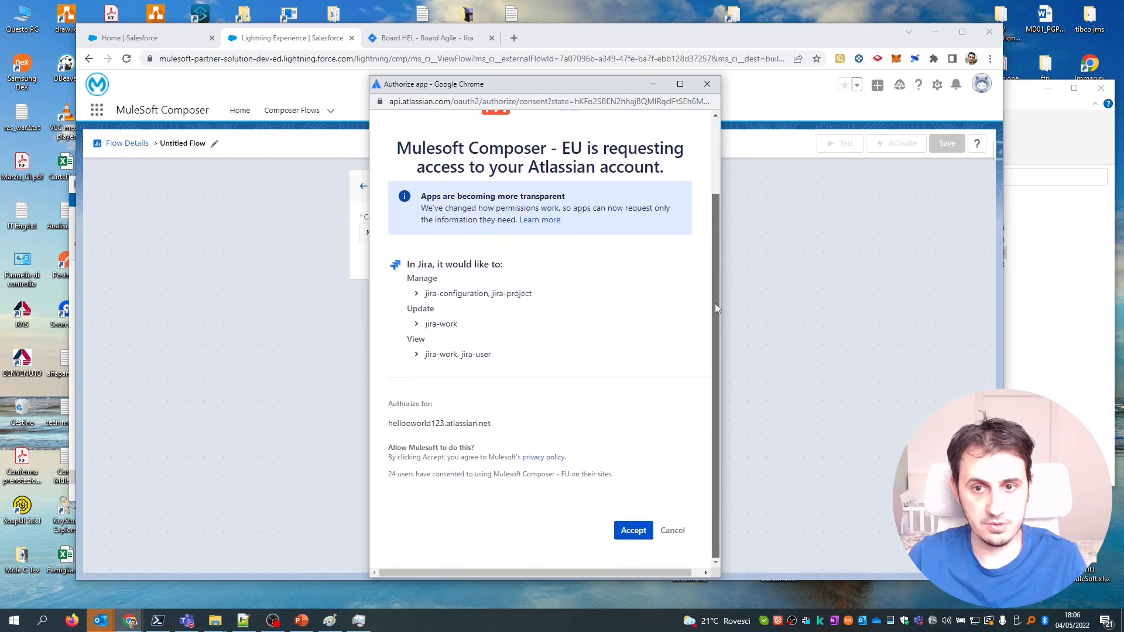
pyautogui.click(633, 530)
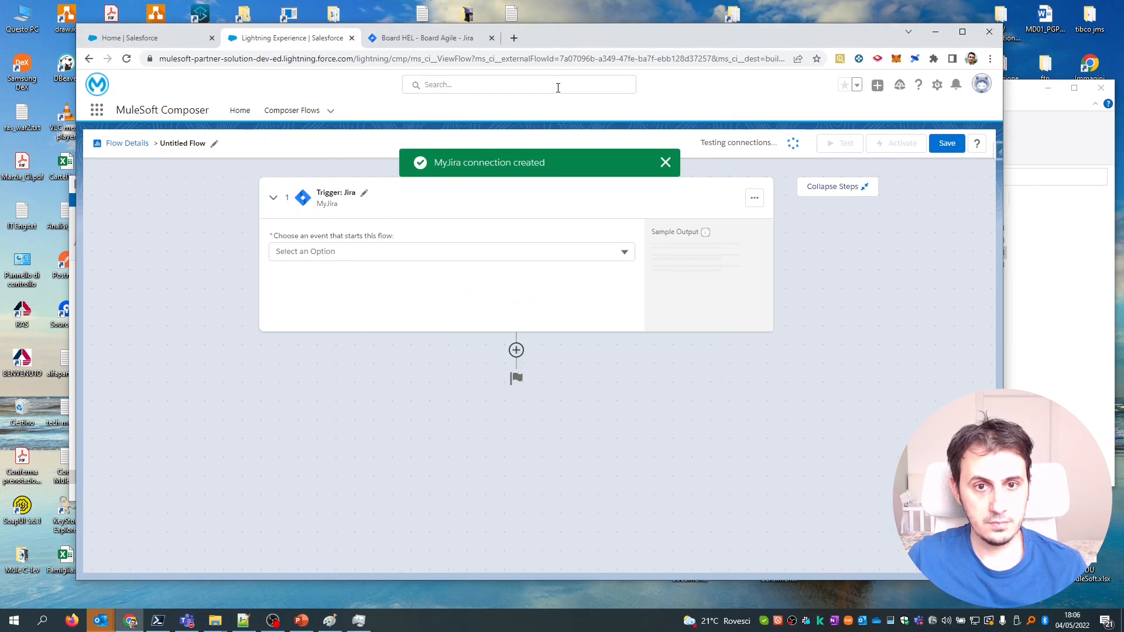
# Set the trigger event to 'Issue updated with standard fields only', leaving project and priority unset.
pyautogui.click(445, 251)
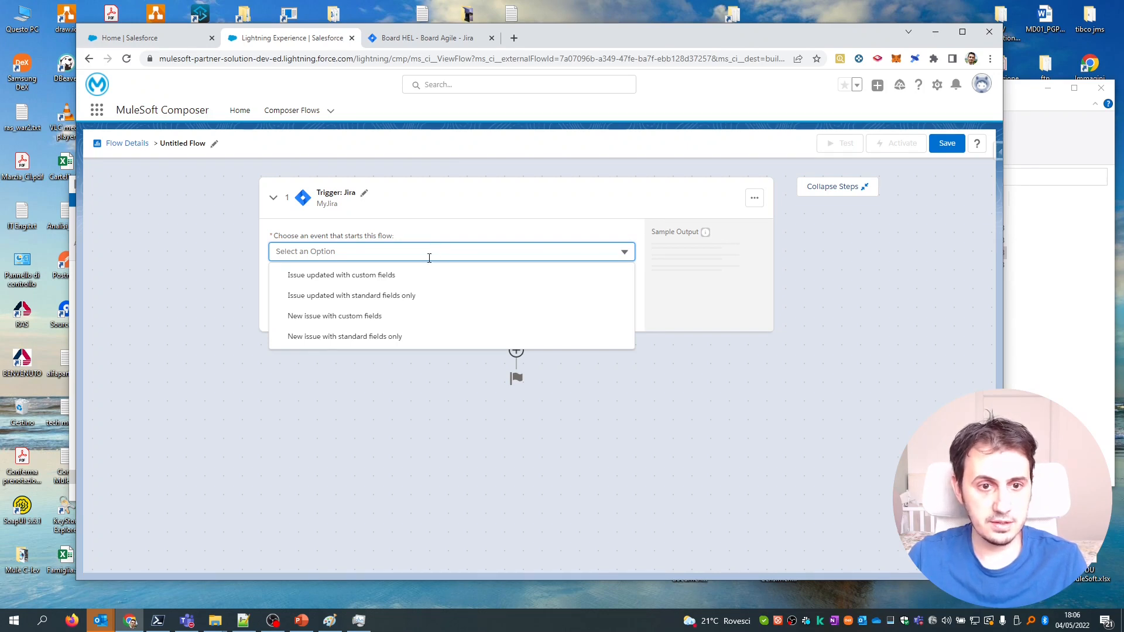
pyautogui.click(408, 301)
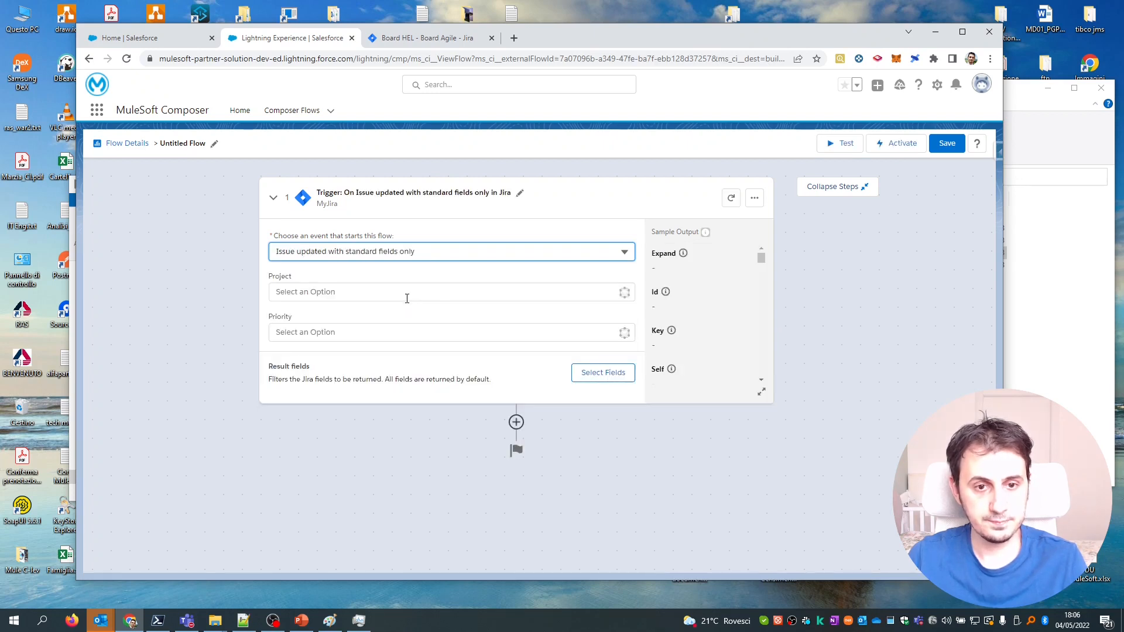
pyautogui.click(392, 293)
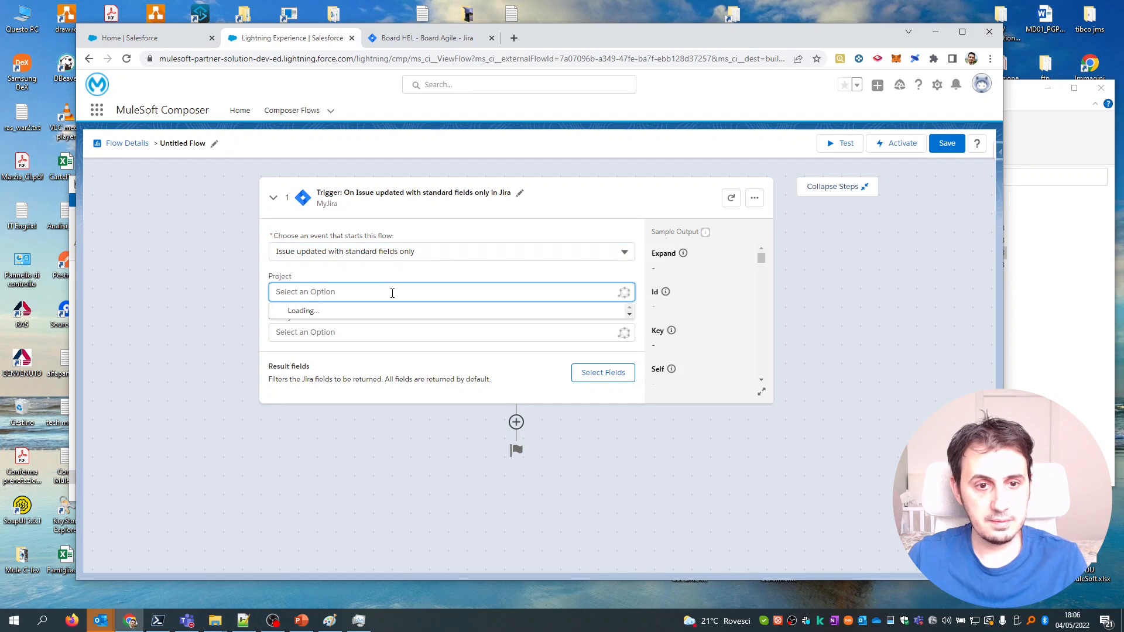
pyautogui.click(249, 284)
pyautogui.click(329, 332)
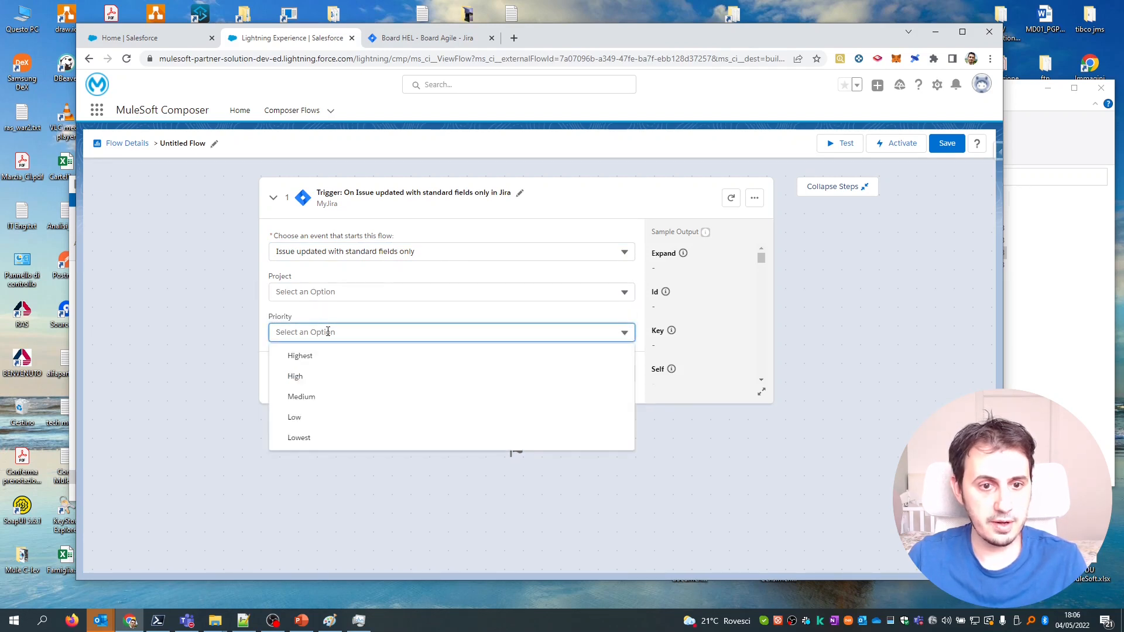
pyautogui.click(240, 314)
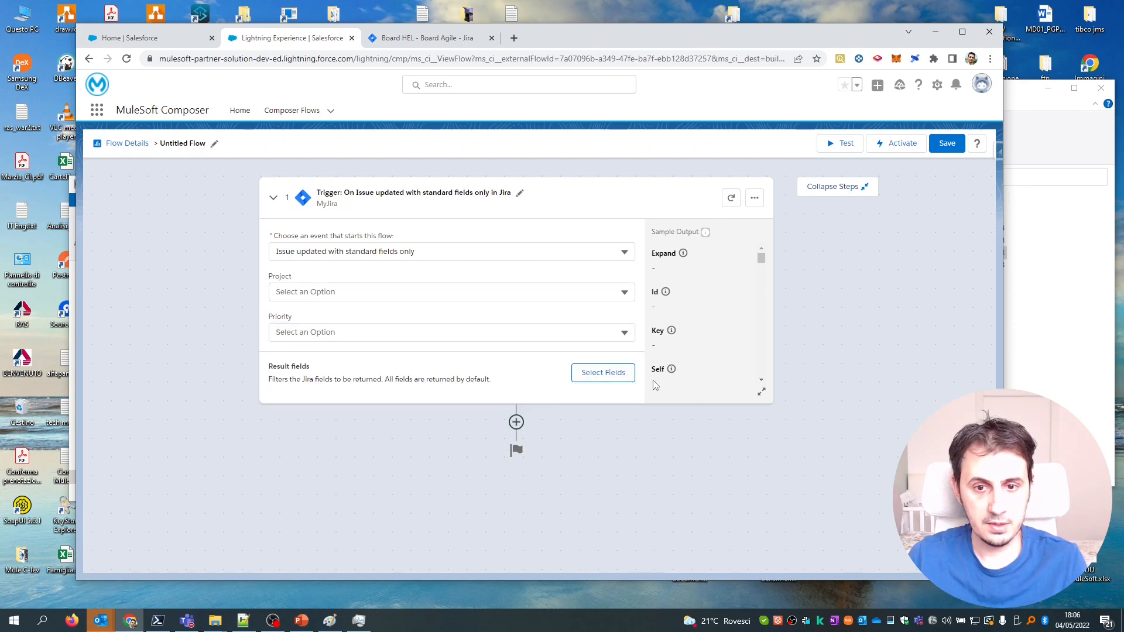
# Select all 228 Jira fields as the trigger's result fields.
pyautogui.click(624, 385)
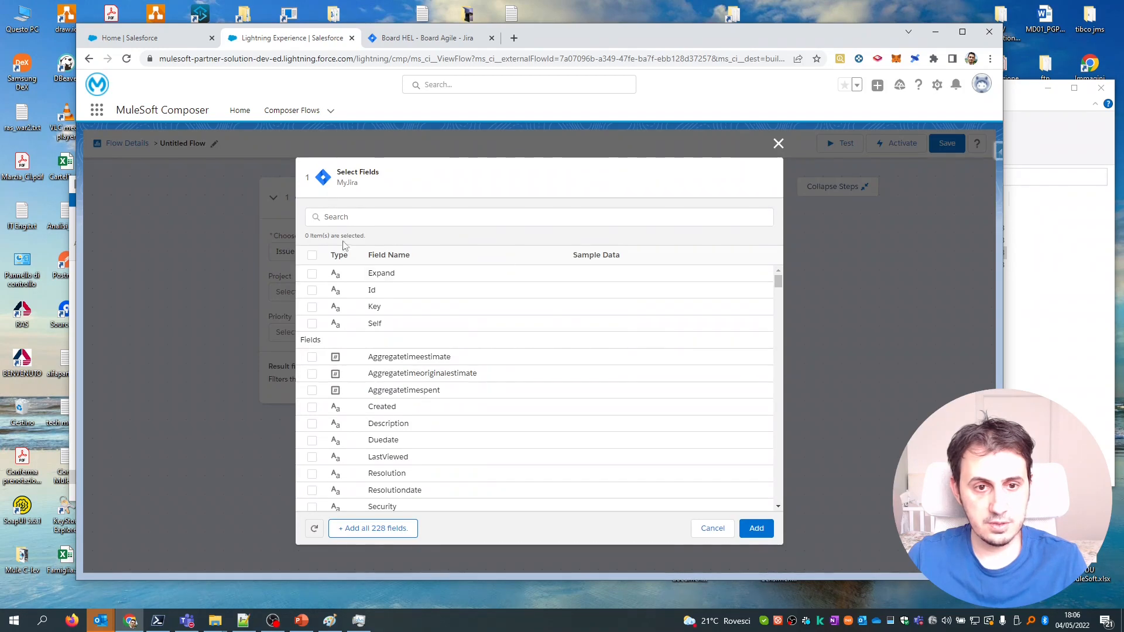
pyautogui.click(394, 530)
pyautogui.click(759, 530)
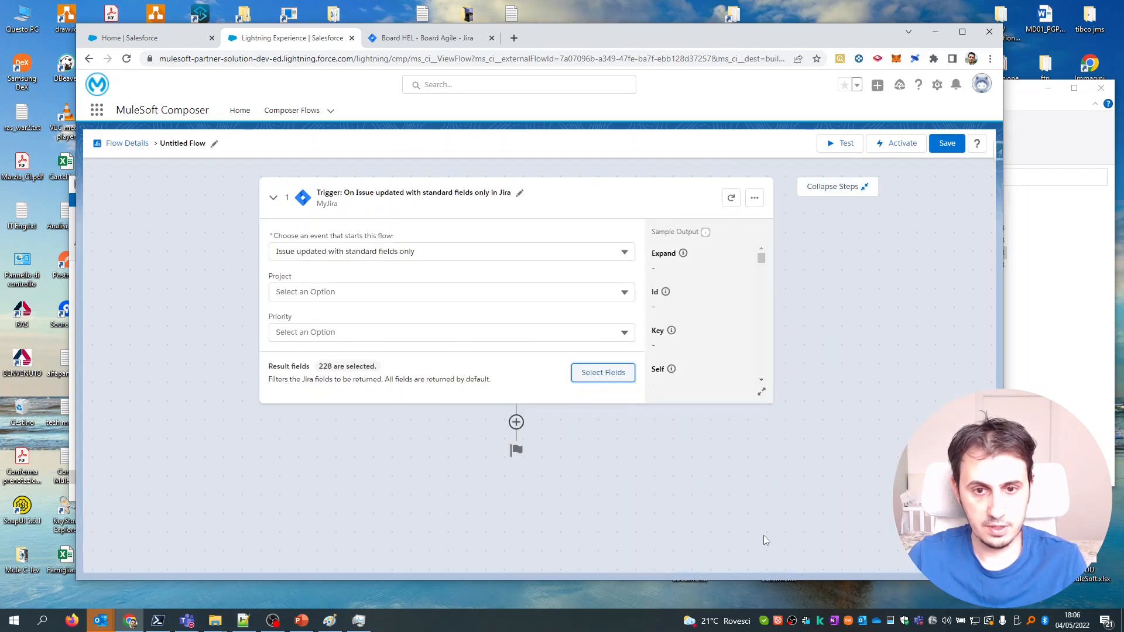
# Add a Salesforce step and name its new connection MySalesforceConnection, glancing at the Use Case slide.
pyautogui.click(516, 429)
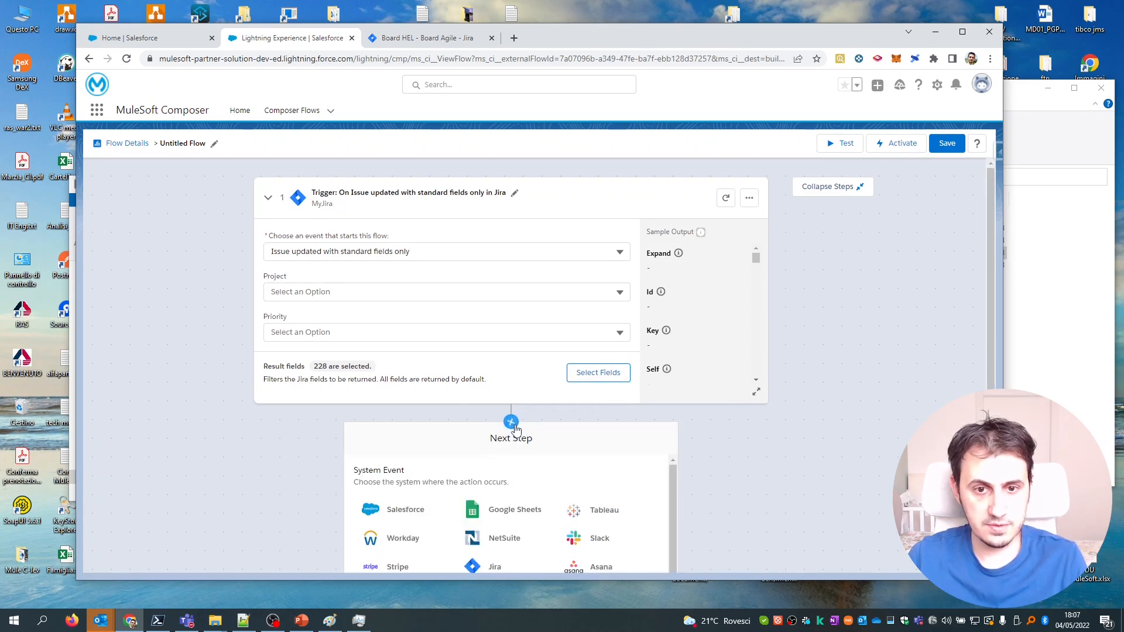
pyautogui.click(405, 363)
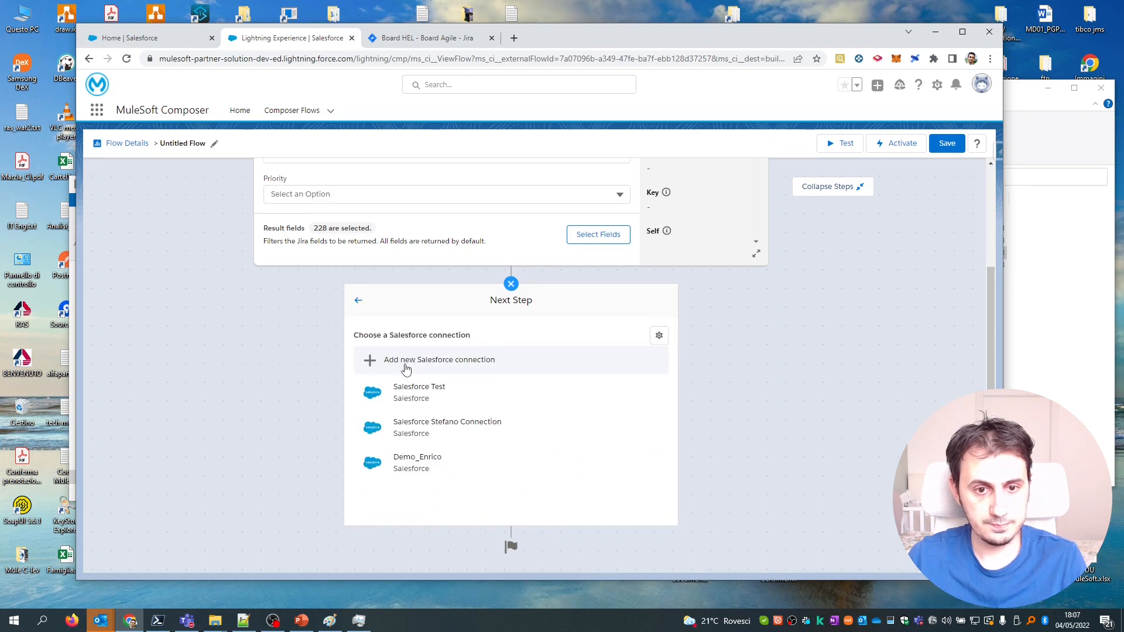
pyautogui.click(489, 364)
pyautogui.click(492, 459)
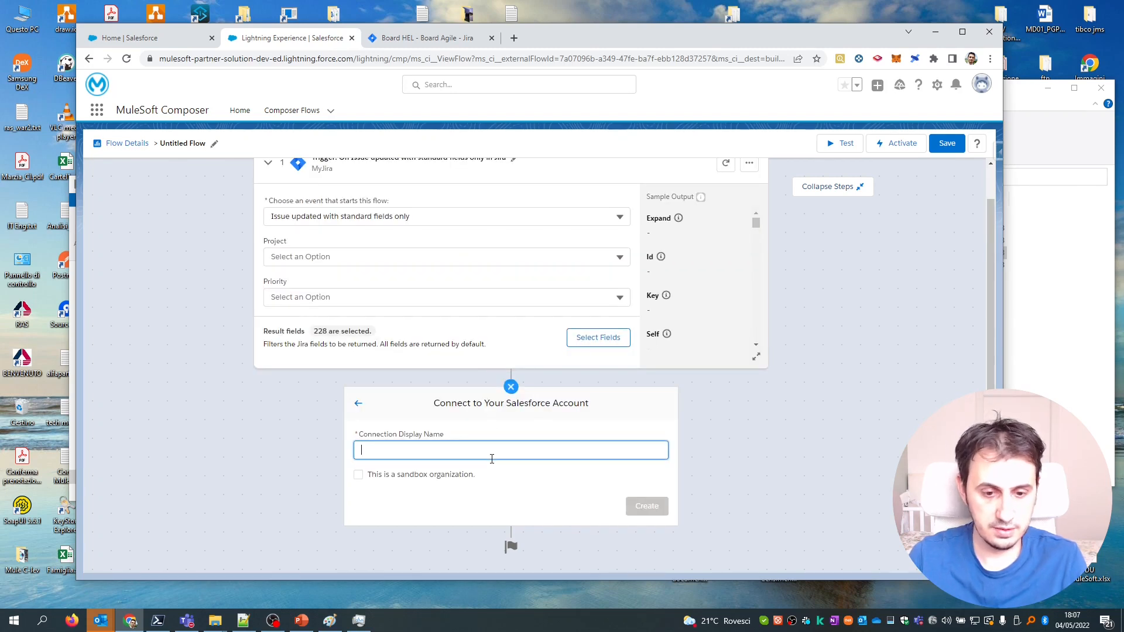
pyautogui.write('MySalesforc')
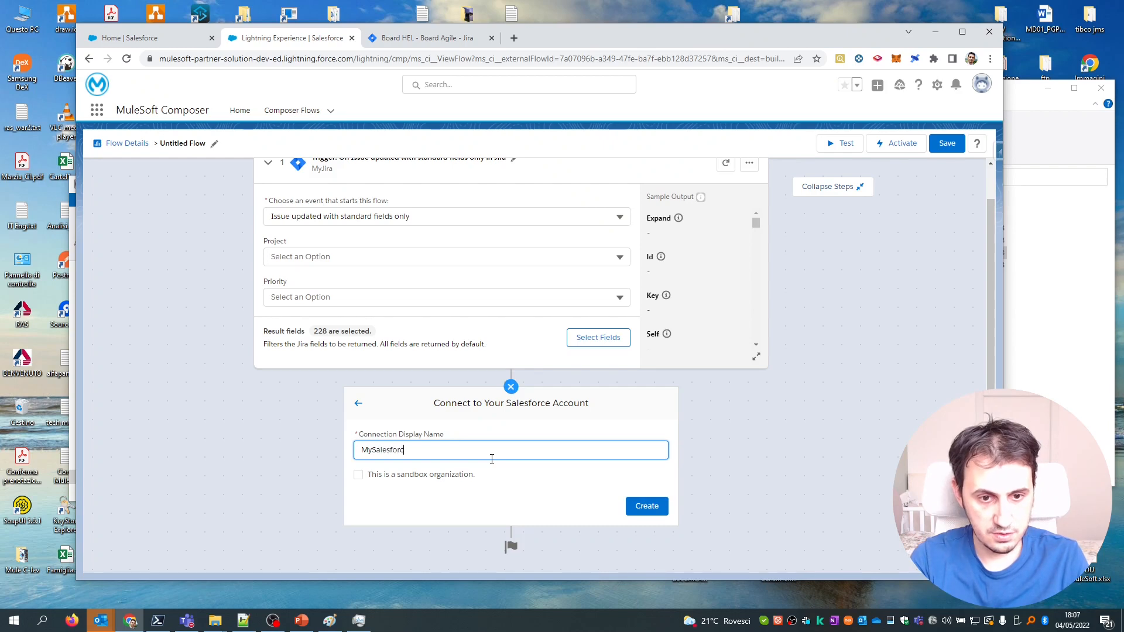
pyautogui.write('eConnection')
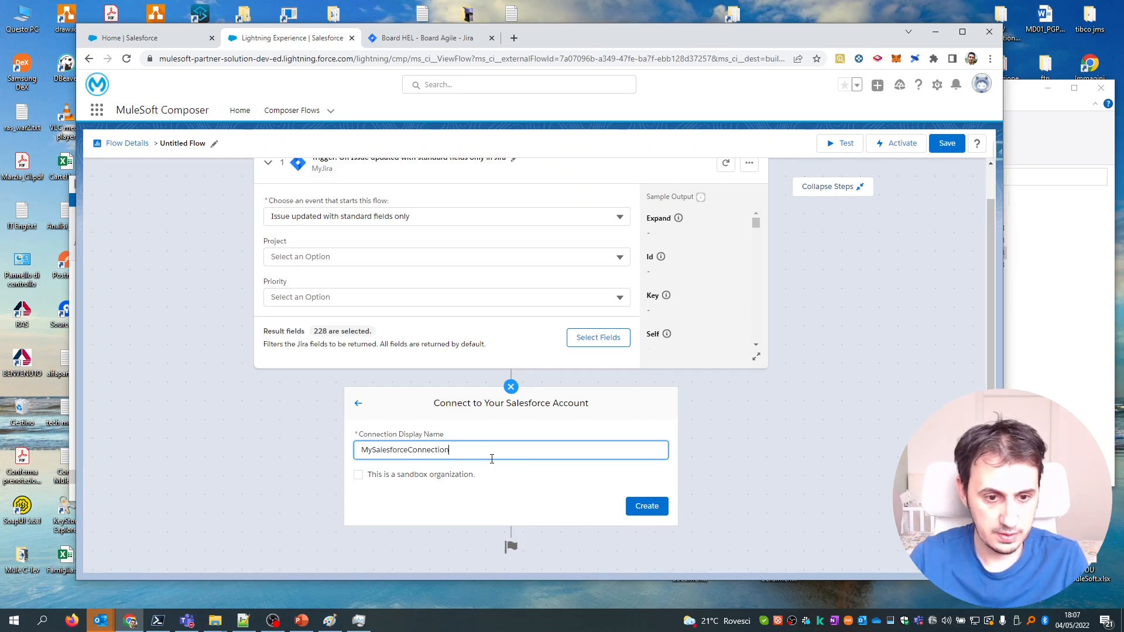
pyautogui.click(301, 623)
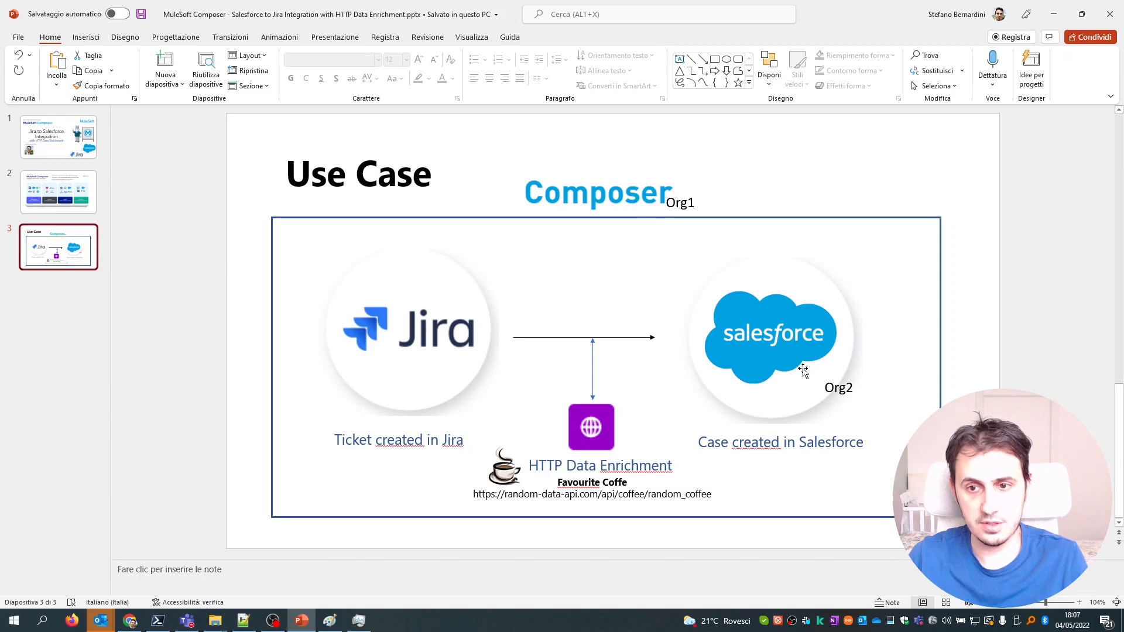
pyautogui.click(293, 624)
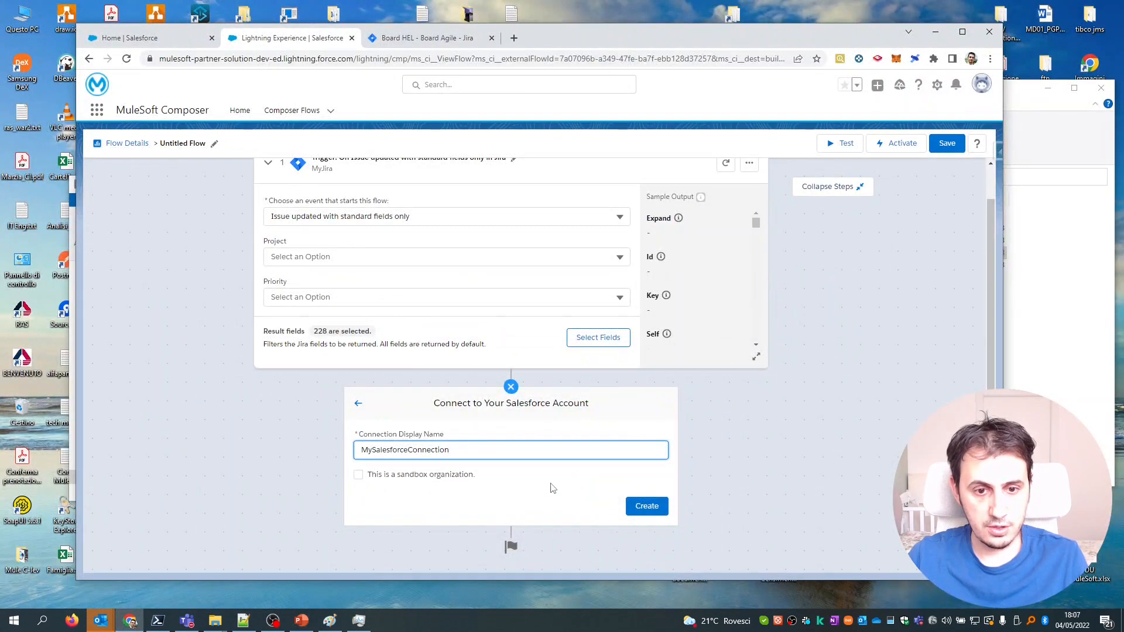
# Create MySalesforceConnection and authorise it by logging in with the saved Salesforce account.
pyautogui.click(641, 511)
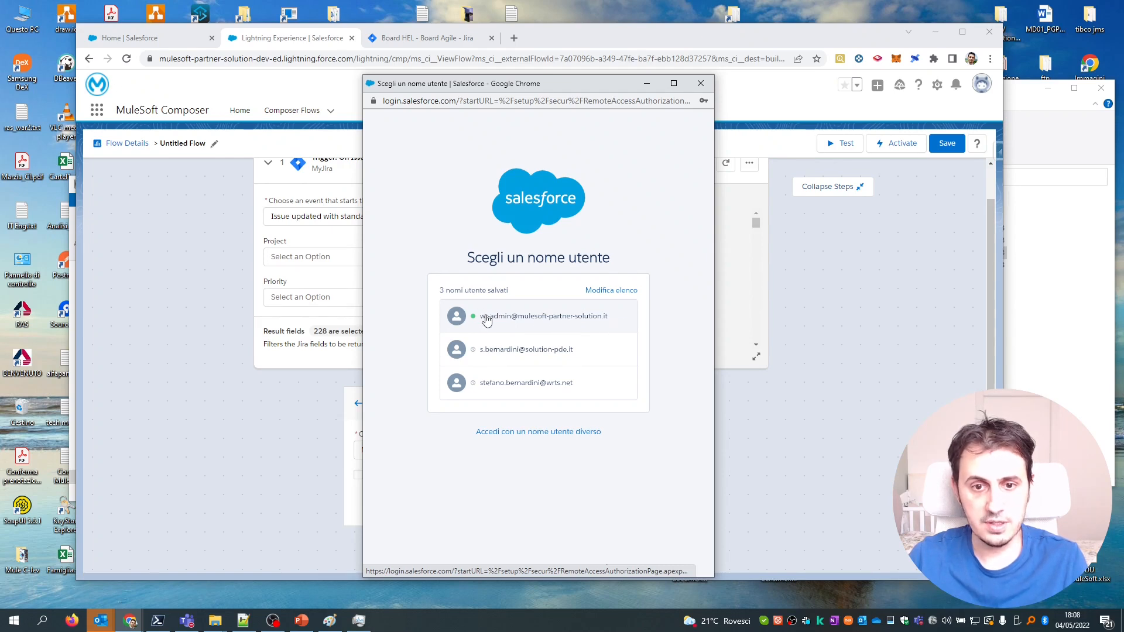
pyautogui.click(519, 358)
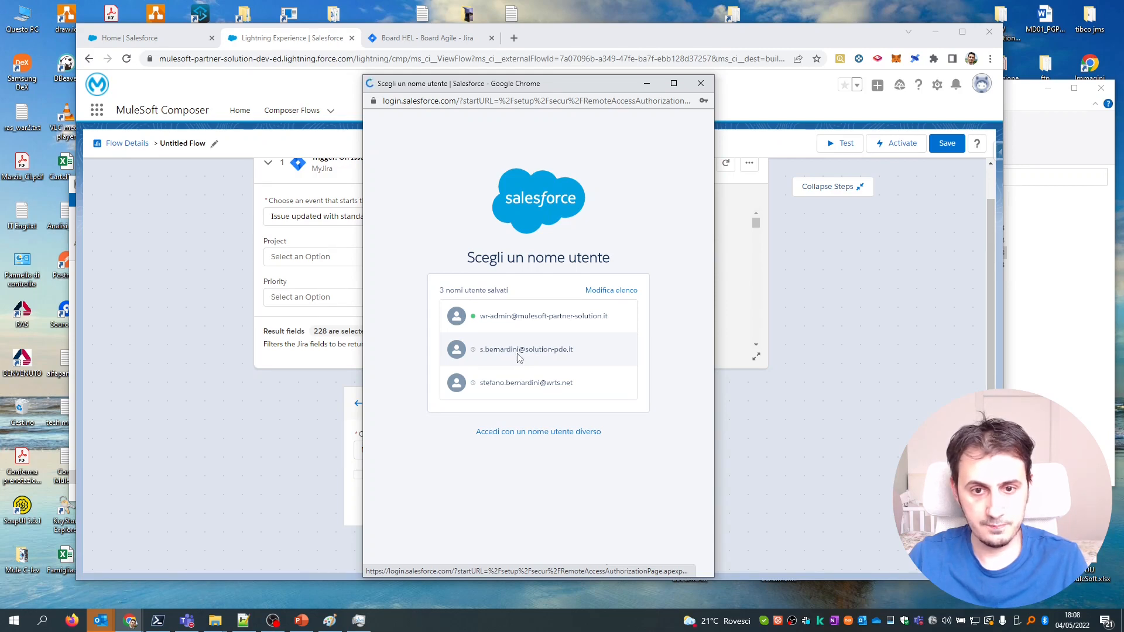
pyautogui.click(529, 347)
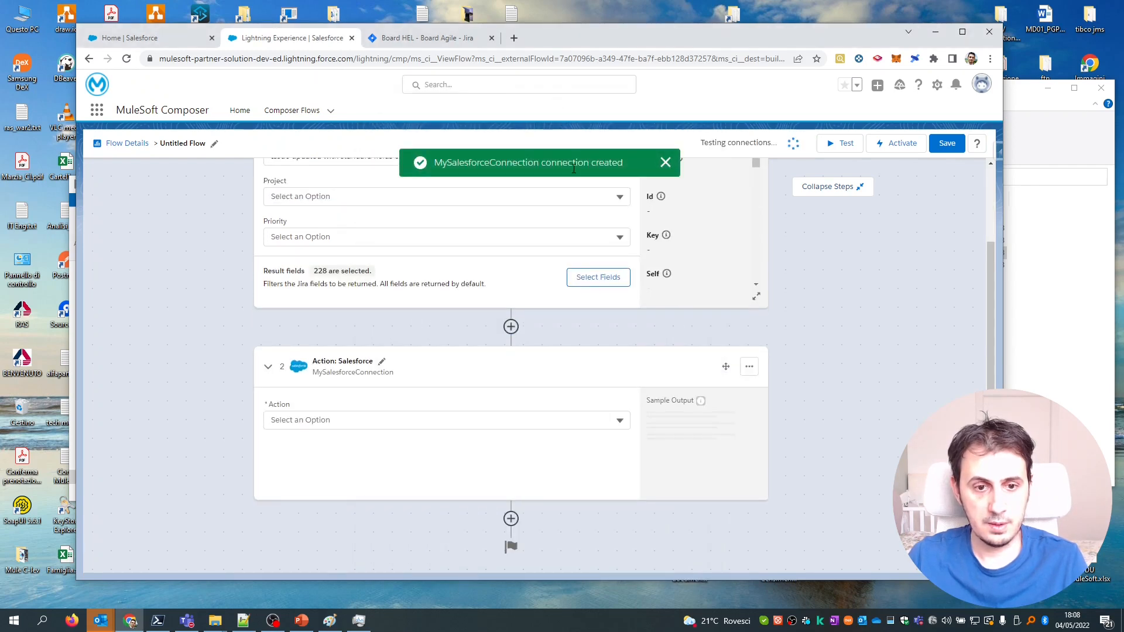
# Choose the Update record action and enter Case as the object type, checking the slide.
pyautogui.click(412, 421)
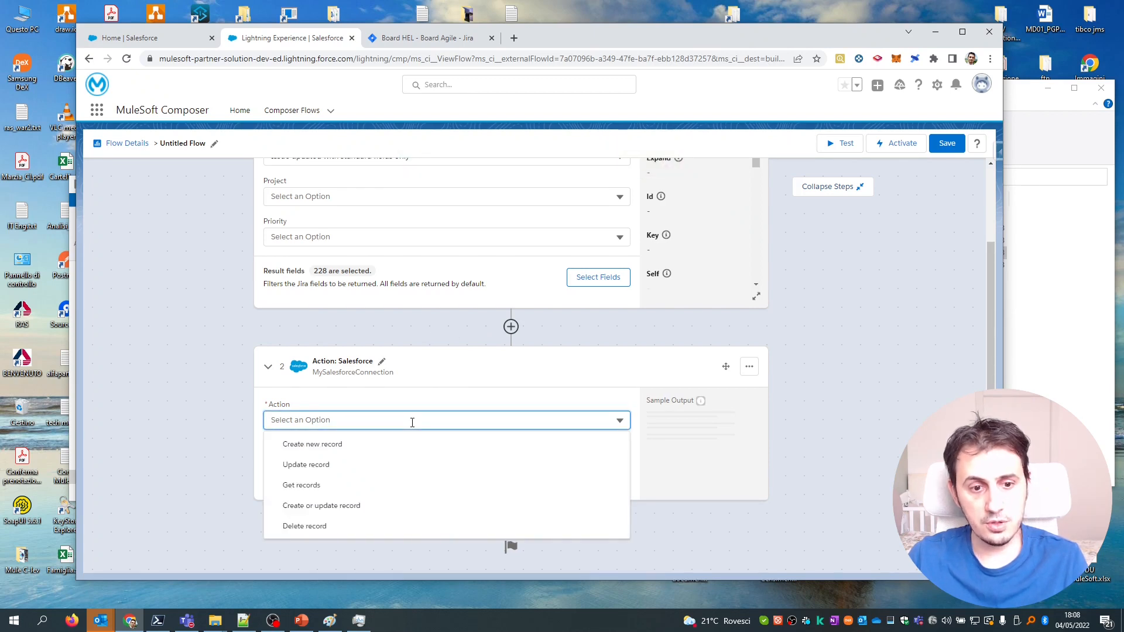
pyautogui.click(328, 464)
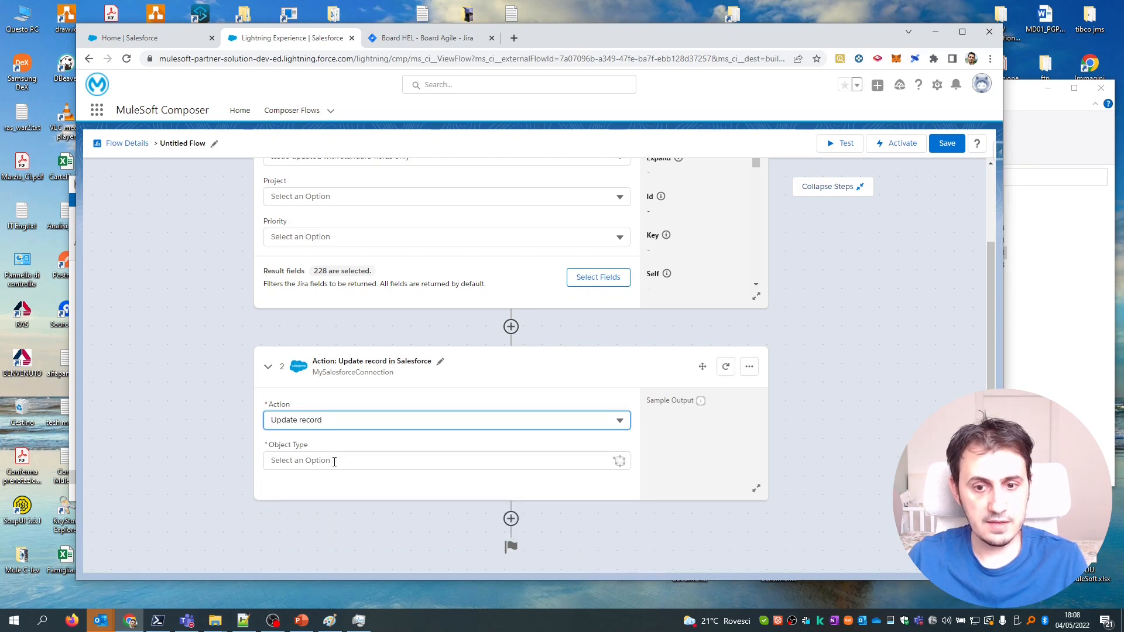
pyautogui.click(345, 461)
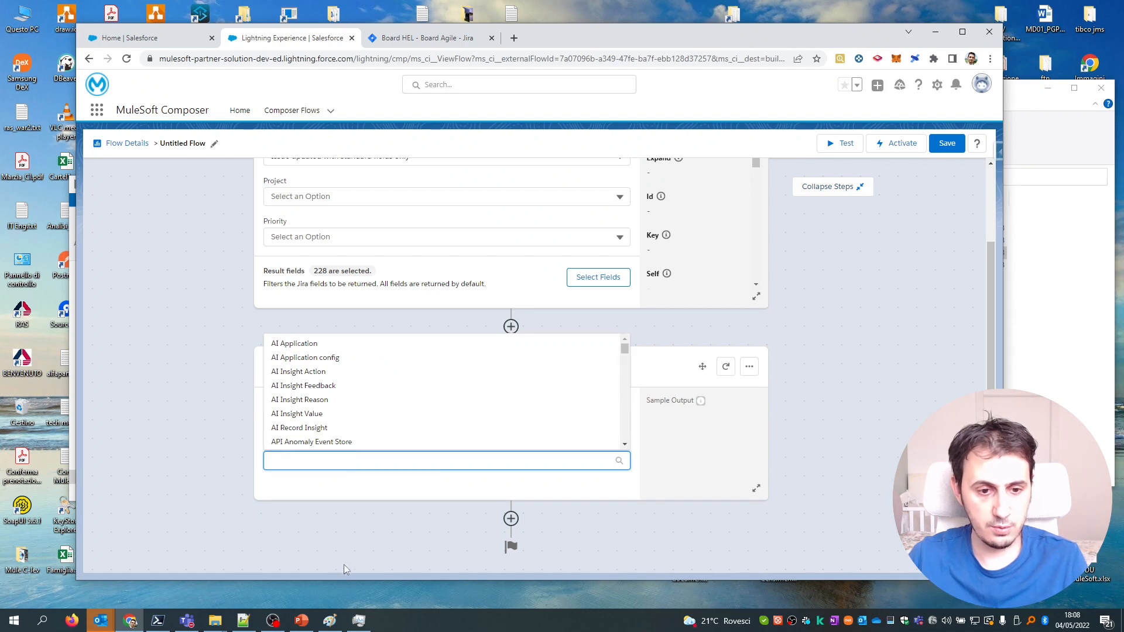
pyautogui.write('Case')
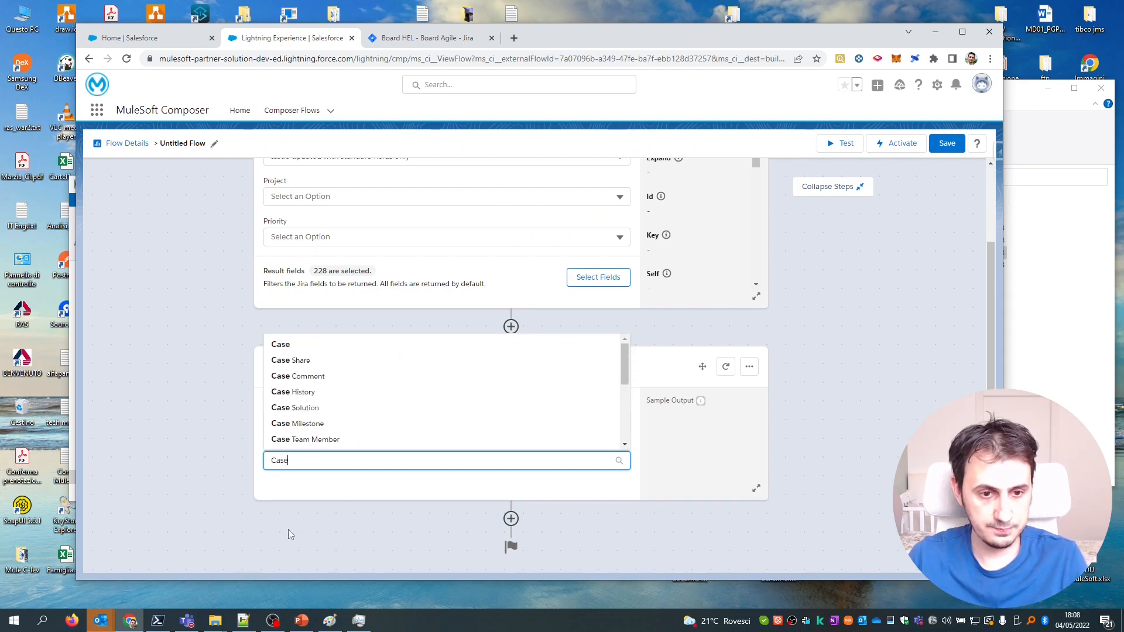
pyautogui.click(310, 623)
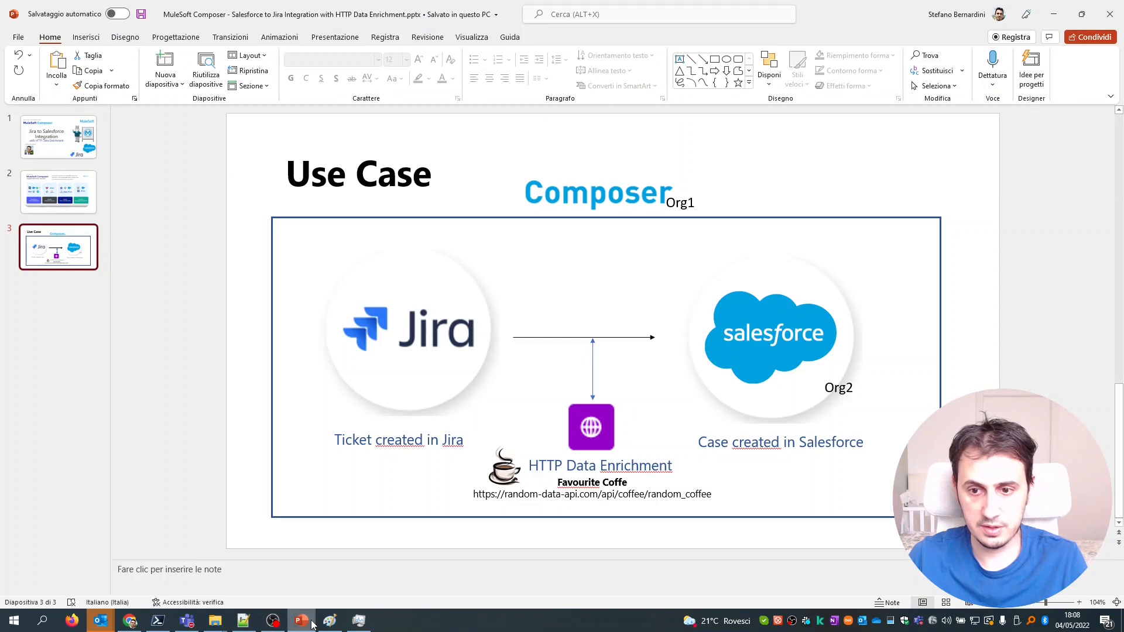
pyautogui.doubleClick(715, 443)
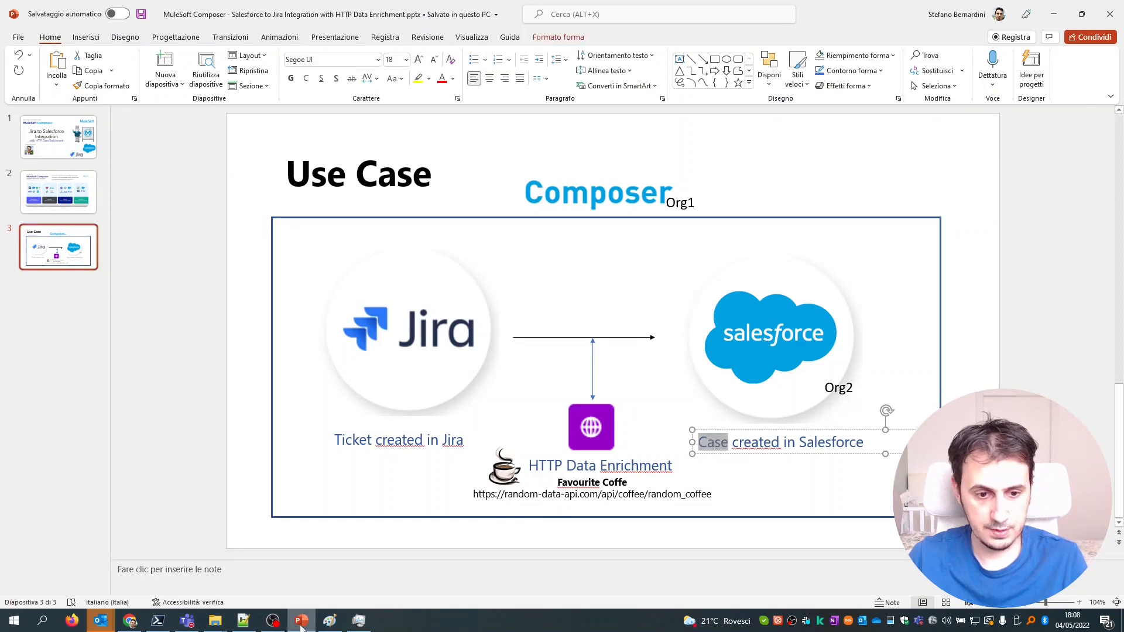
pyautogui.click(307, 615)
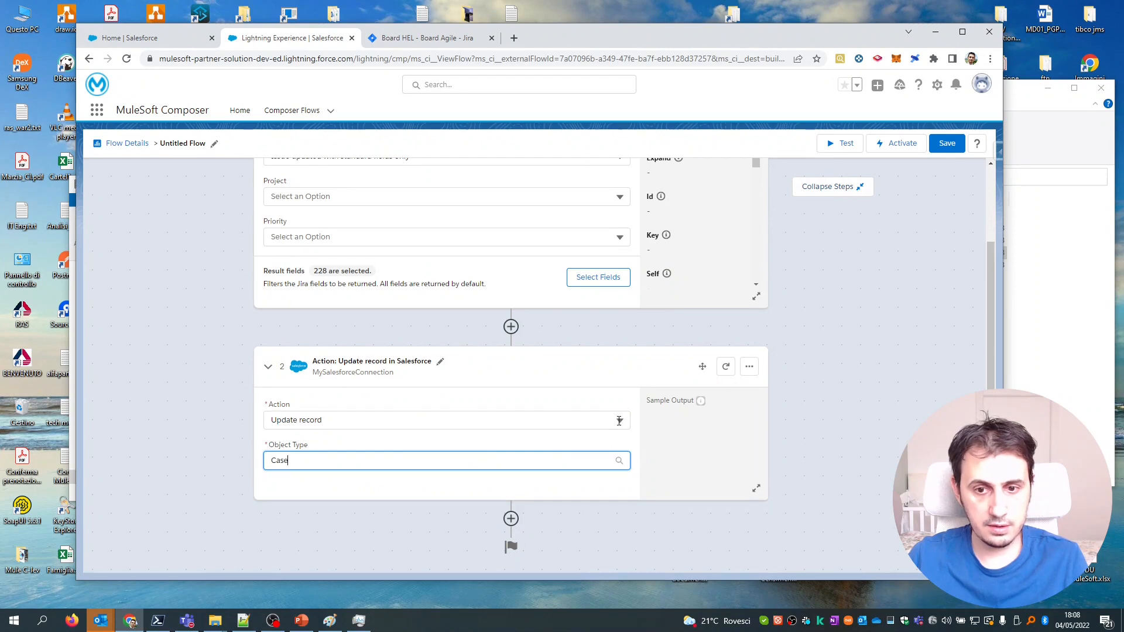
# Change the Salesforce action to Create or update record.
pyautogui.click(498, 421)
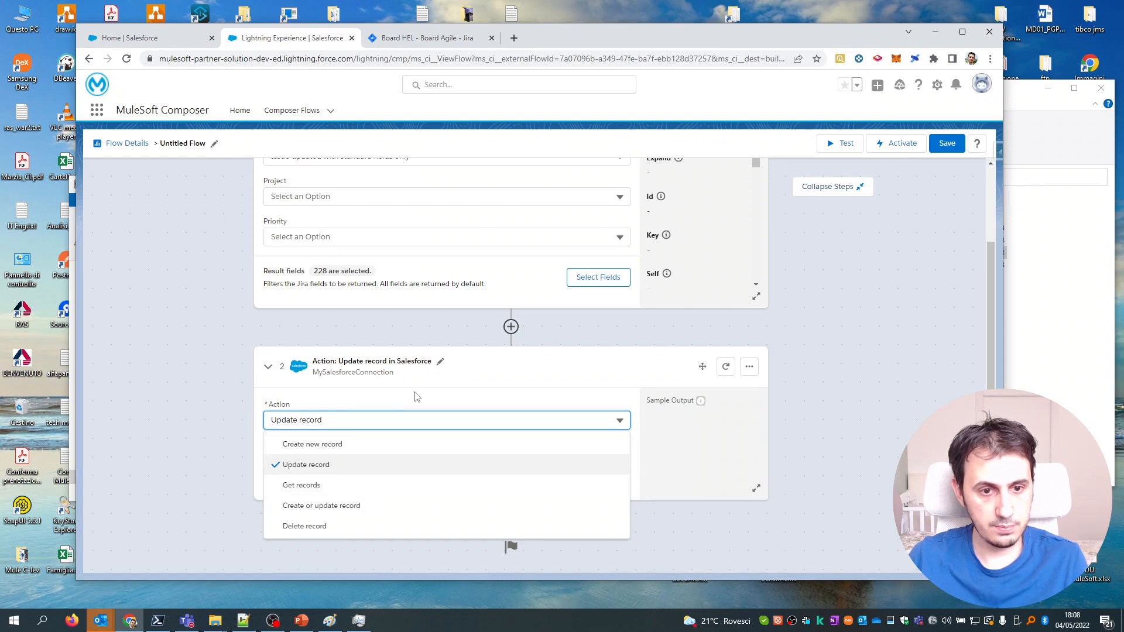
pyautogui.click(321, 507)
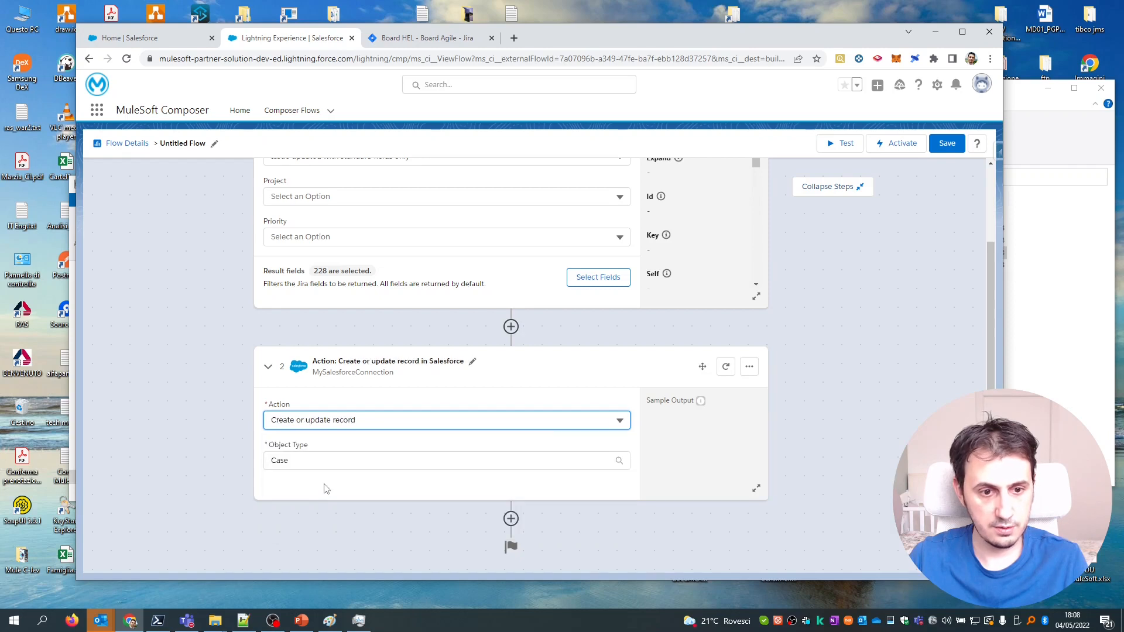
pyautogui.click(336, 461)
pyautogui.click(346, 499)
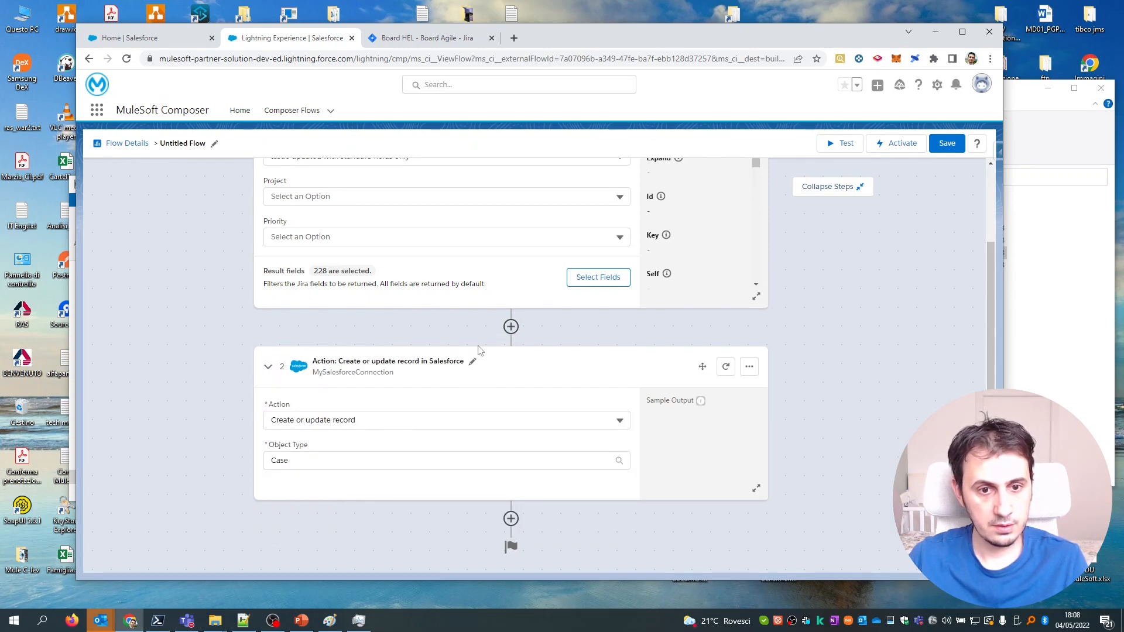
pyautogui.click(511, 519)
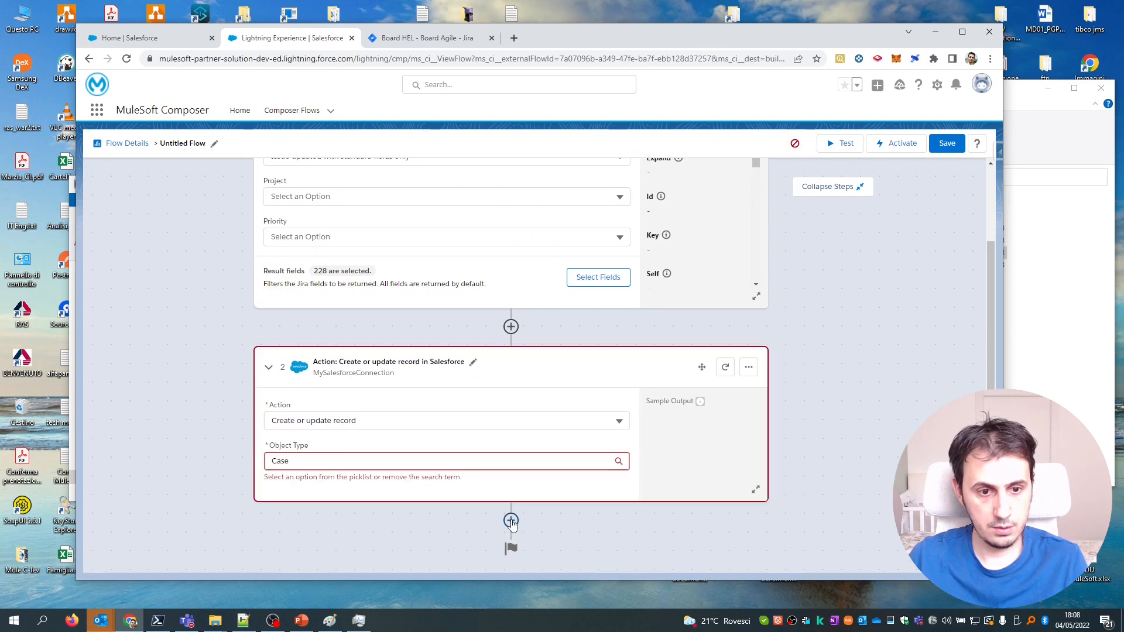
pyautogui.scroll(-1, 402, 351)
pyautogui.scroll(1, 402, 350)
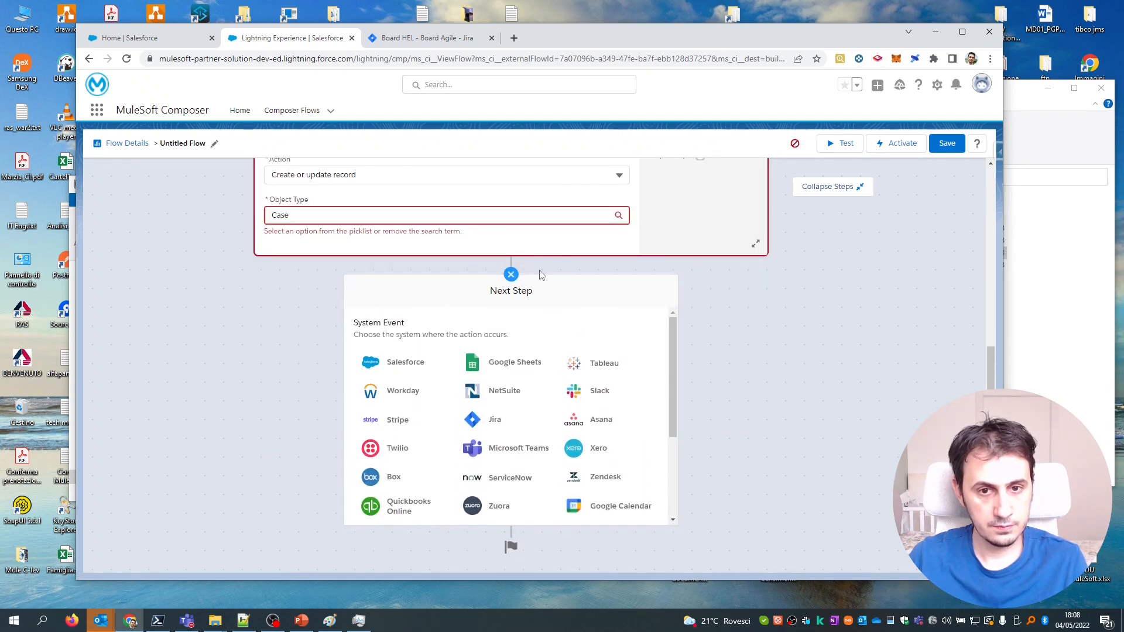
pyautogui.click(511, 275)
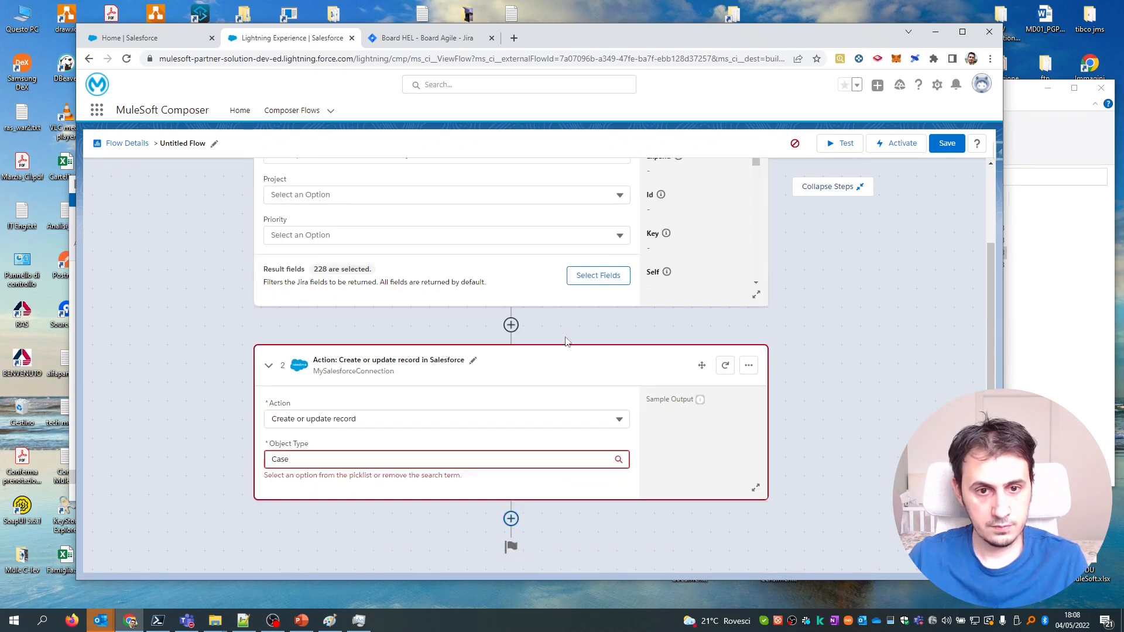
# Set the object type to Case and review the External ID Field to Match choices.
pyautogui.click(424, 461)
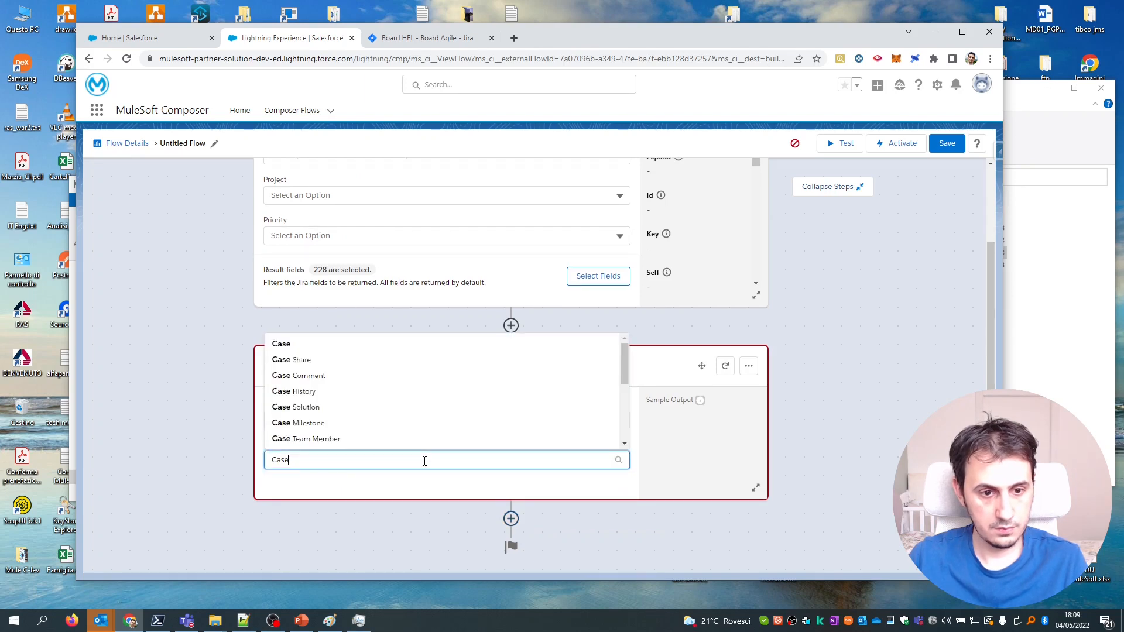
pyautogui.click(295, 347)
pyautogui.scroll(-1, 351, 466)
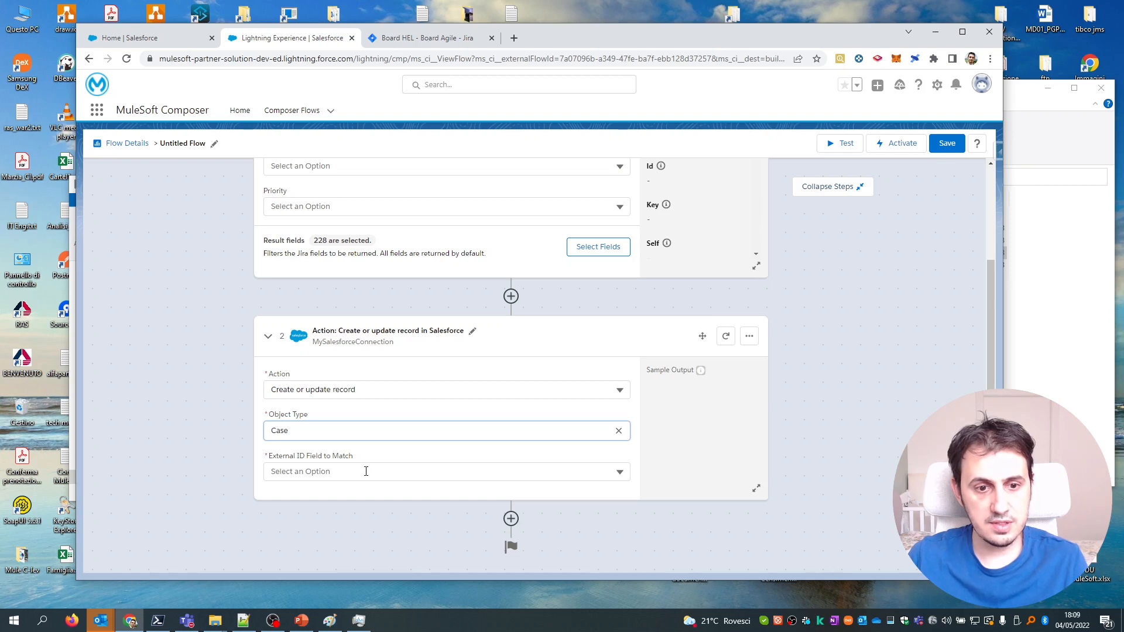
pyautogui.click(365, 472)
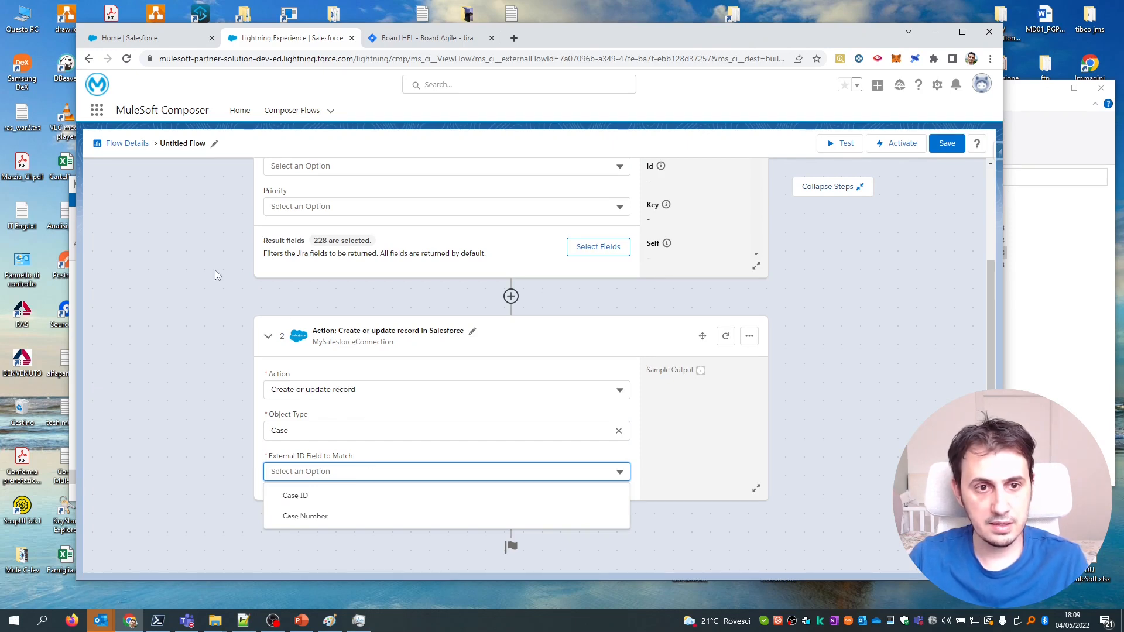
pyautogui.scroll(2, 219, 265)
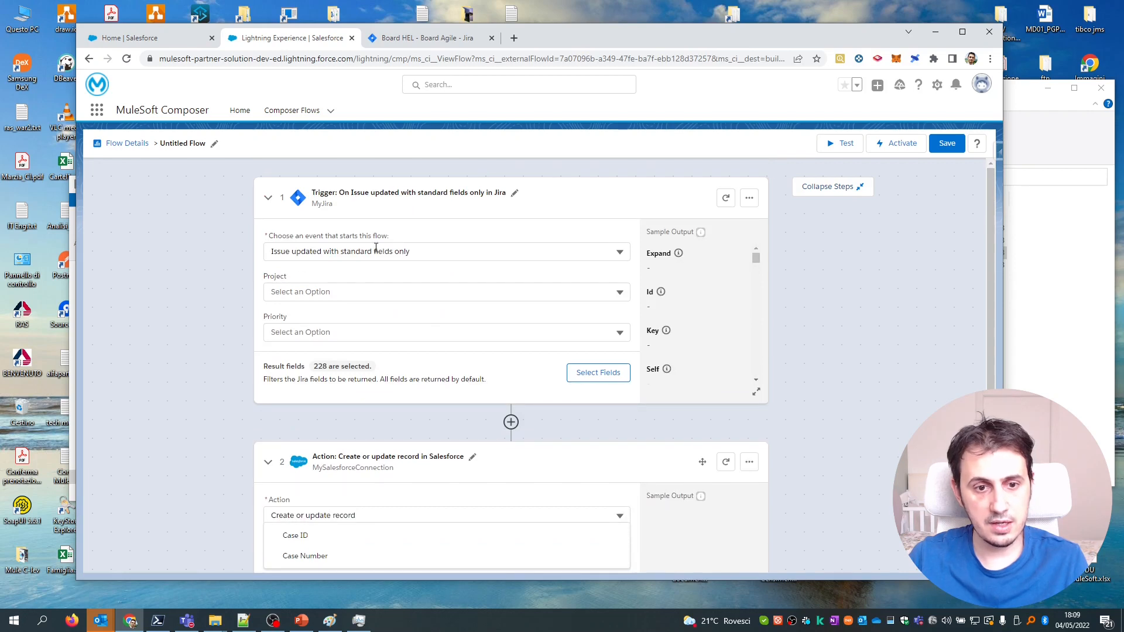
pyautogui.scroll(-2, 426, 319)
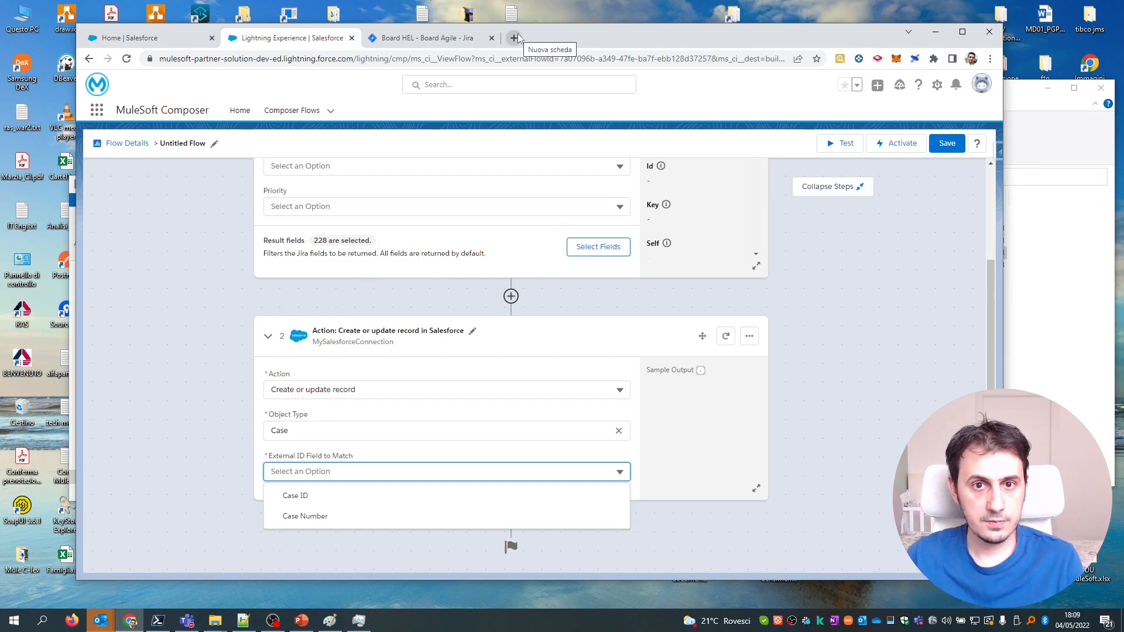
pyautogui.click(301, 620)
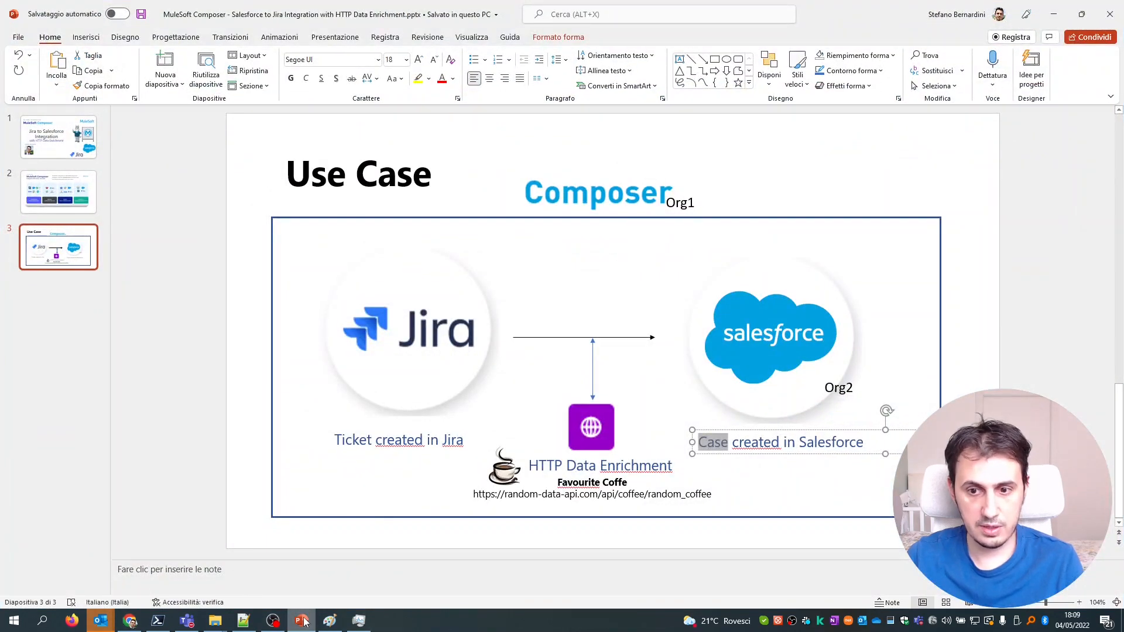
pyautogui.moveTo(305, 622)
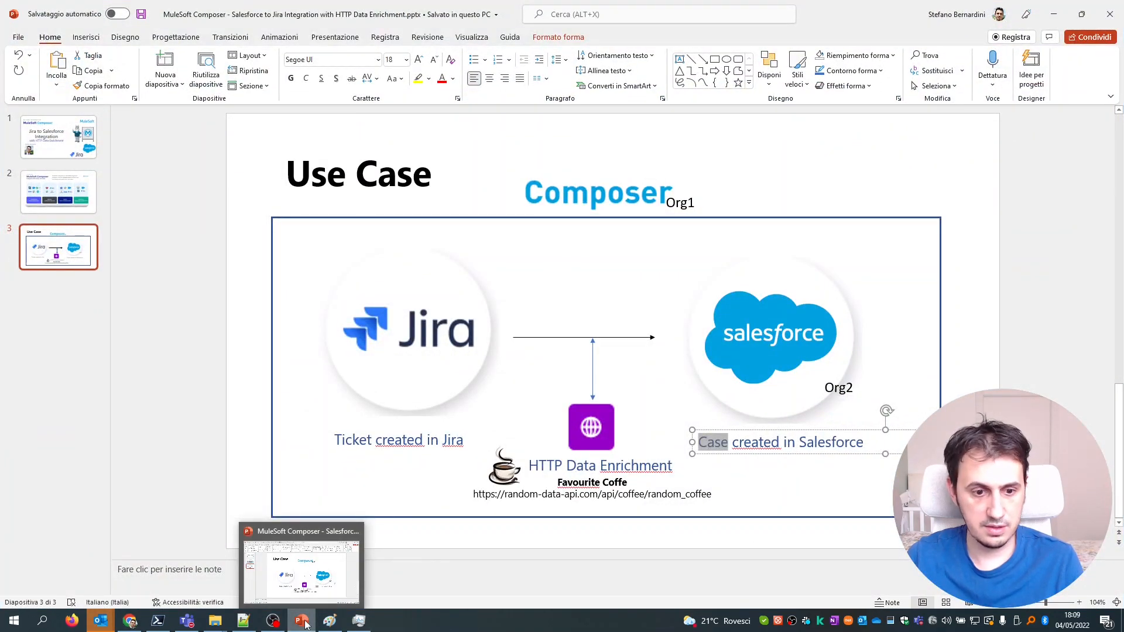
pyautogui.click(304, 622)
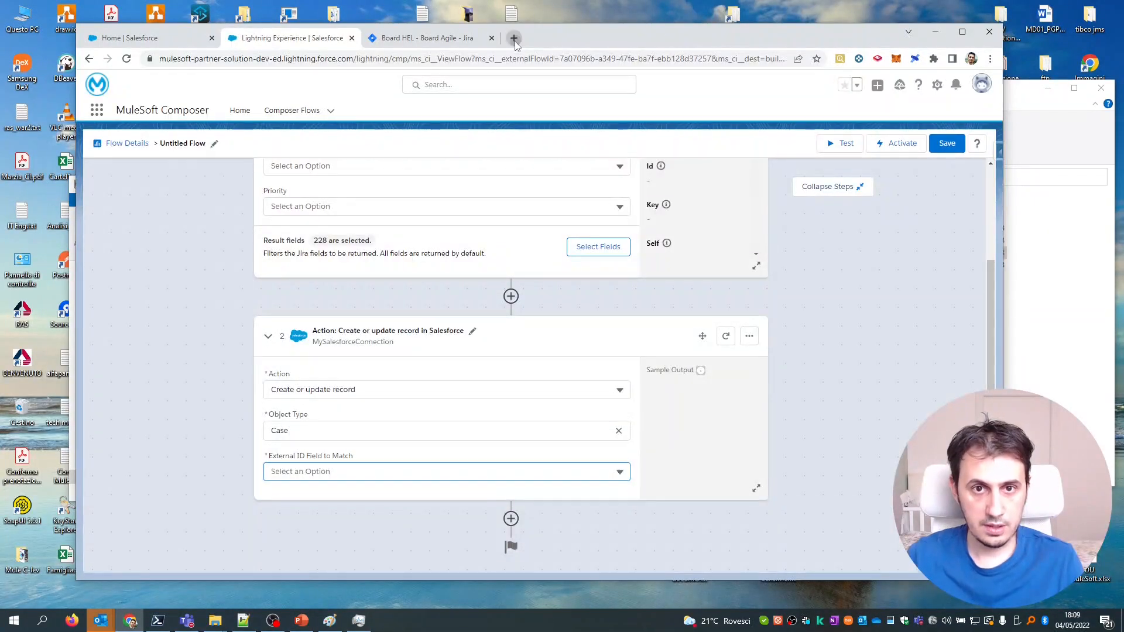
# In a new tab, log in to Salesforce with the saved account and open Setup.
pyautogui.click(514, 38)
pyautogui.write('lo')
pyautogui.press('Return')
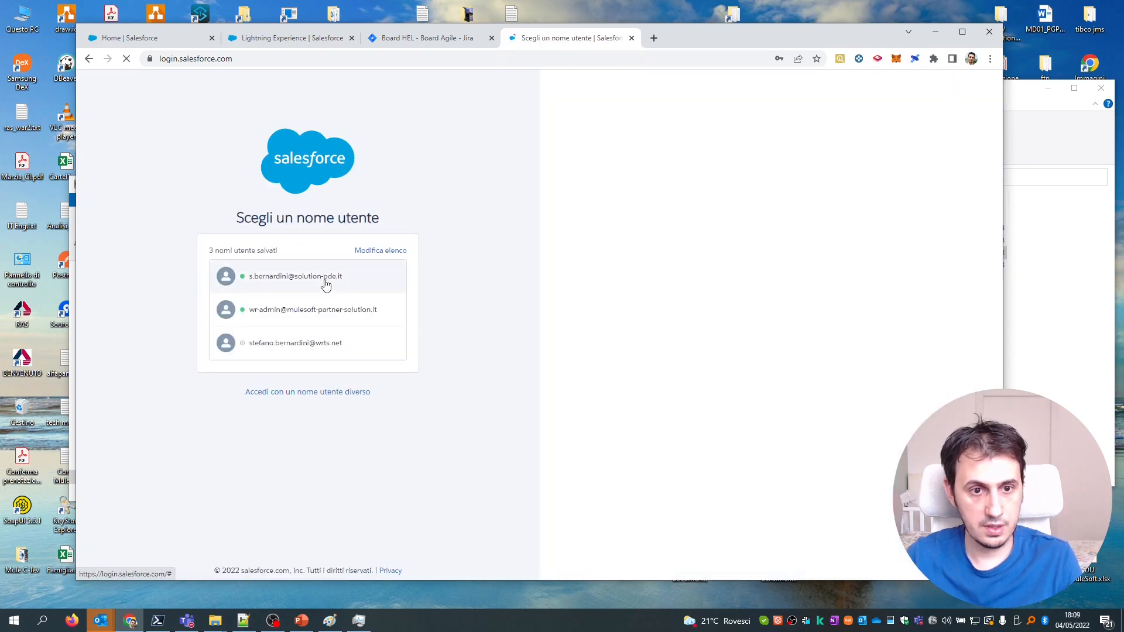
pyautogui.click(326, 285)
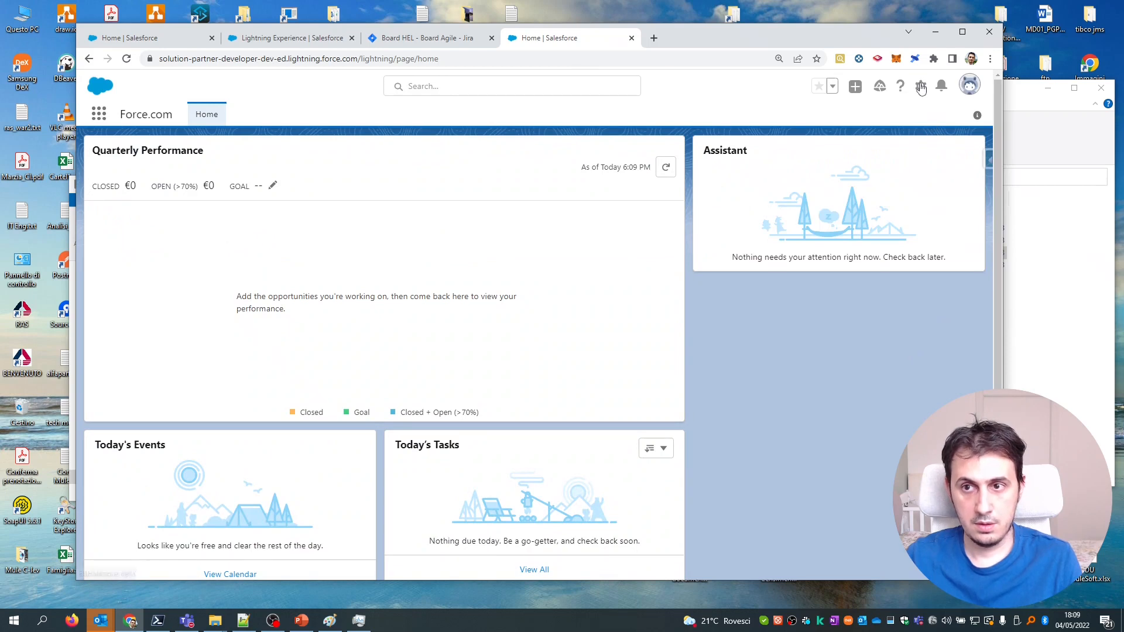
pyautogui.click(921, 88)
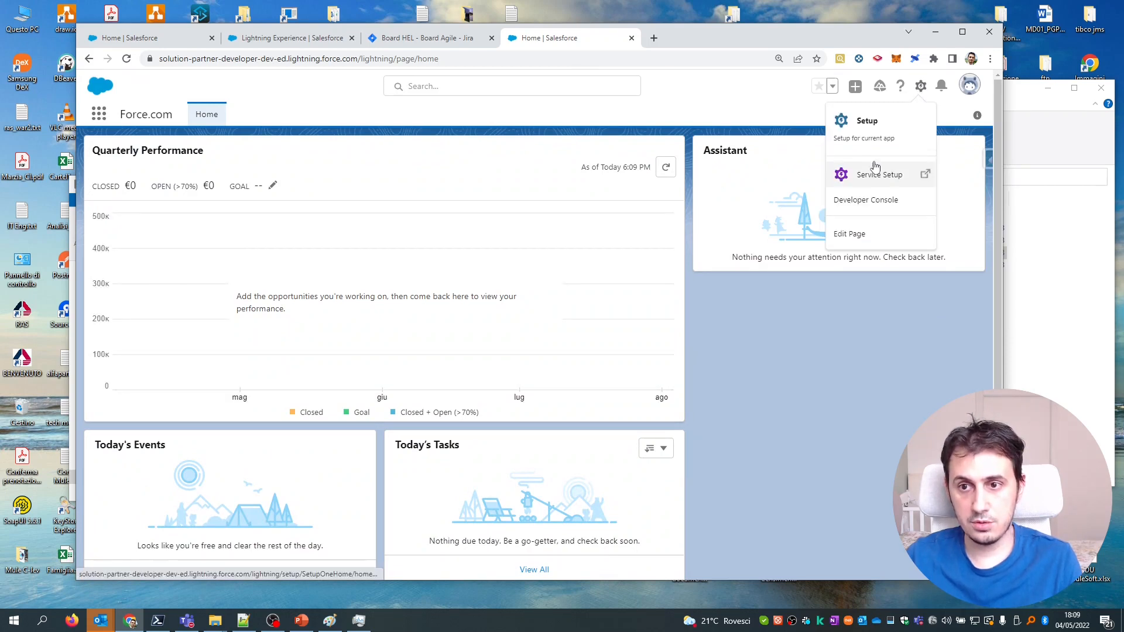
pyautogui.click(874, 128)
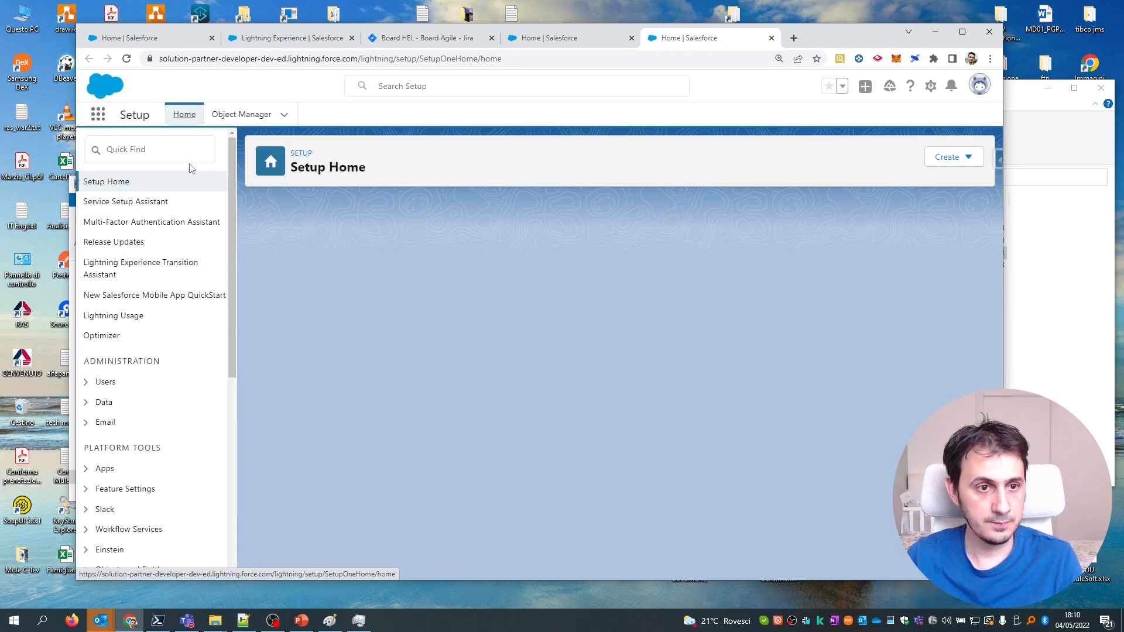
# Navigate Object Manager to the Case object's Fields & Relationships page.
pyautogui.click(175, 151)
pyautogui.write('fields')
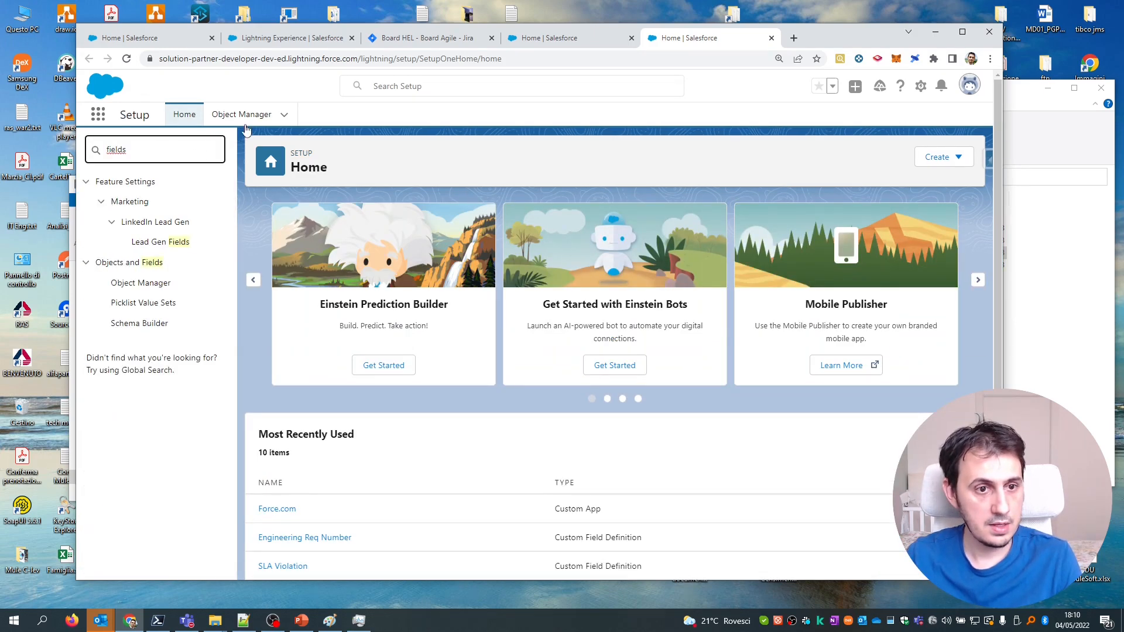
pyautogui.click(157, 285)
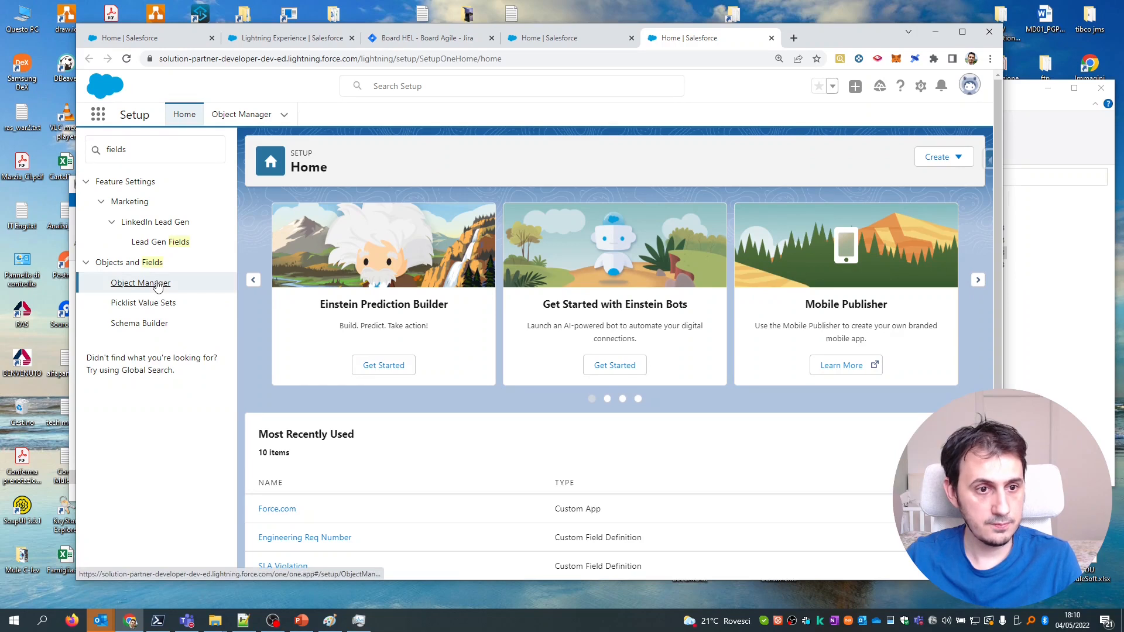
pyautogui.click(143, 287)
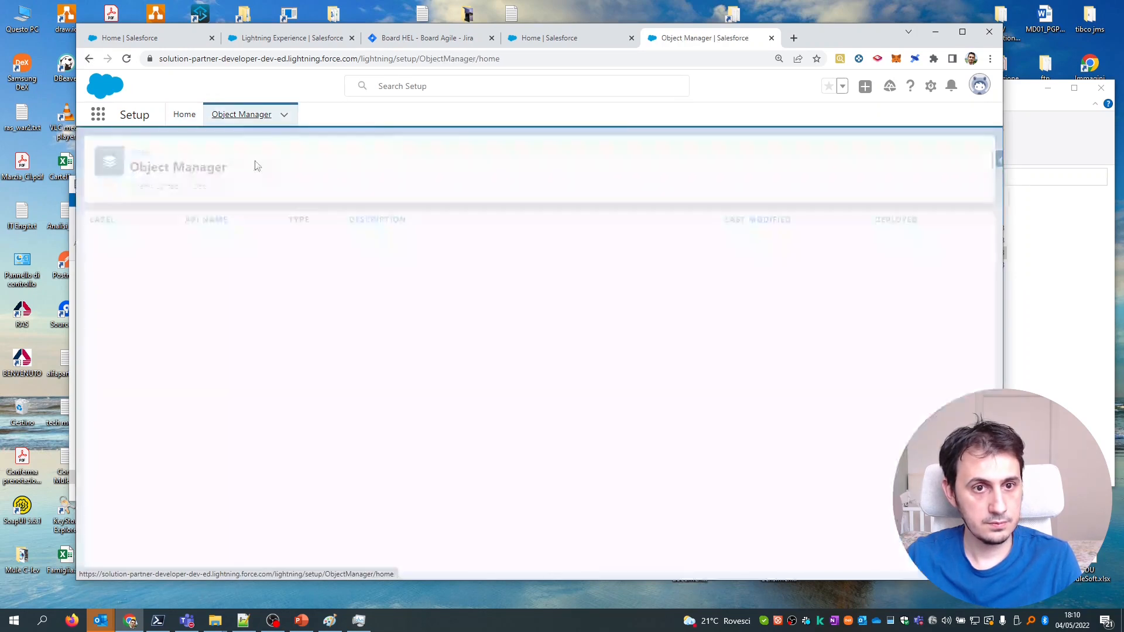
pyautogui.hotkey('ctrl', 'f')
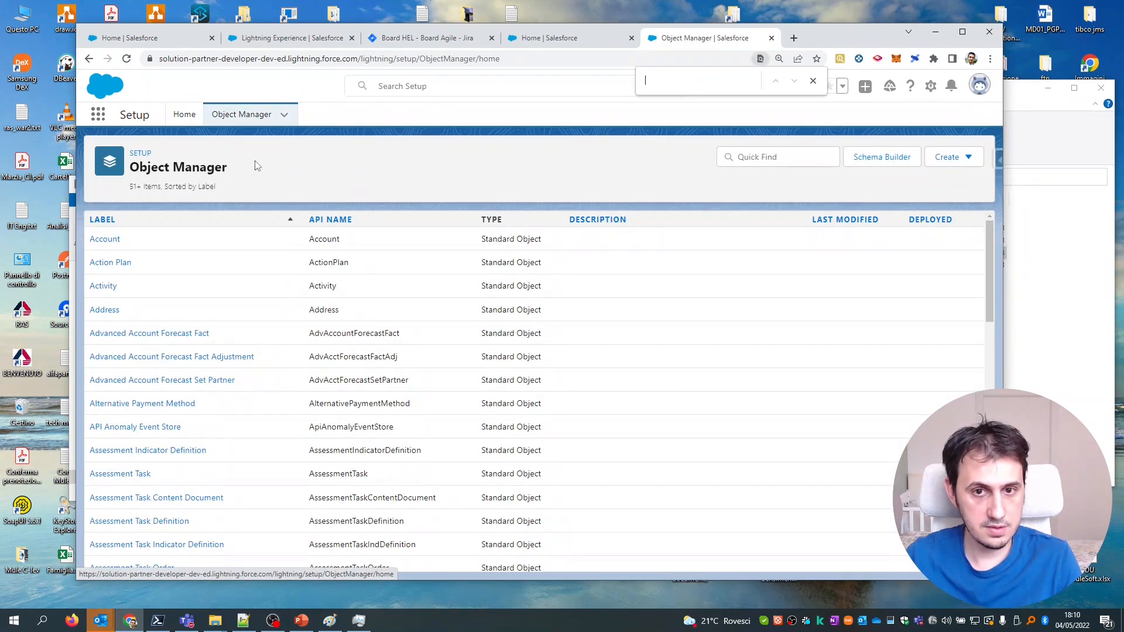
pyautogui.write('case')
pyautogui.click(104, 393)
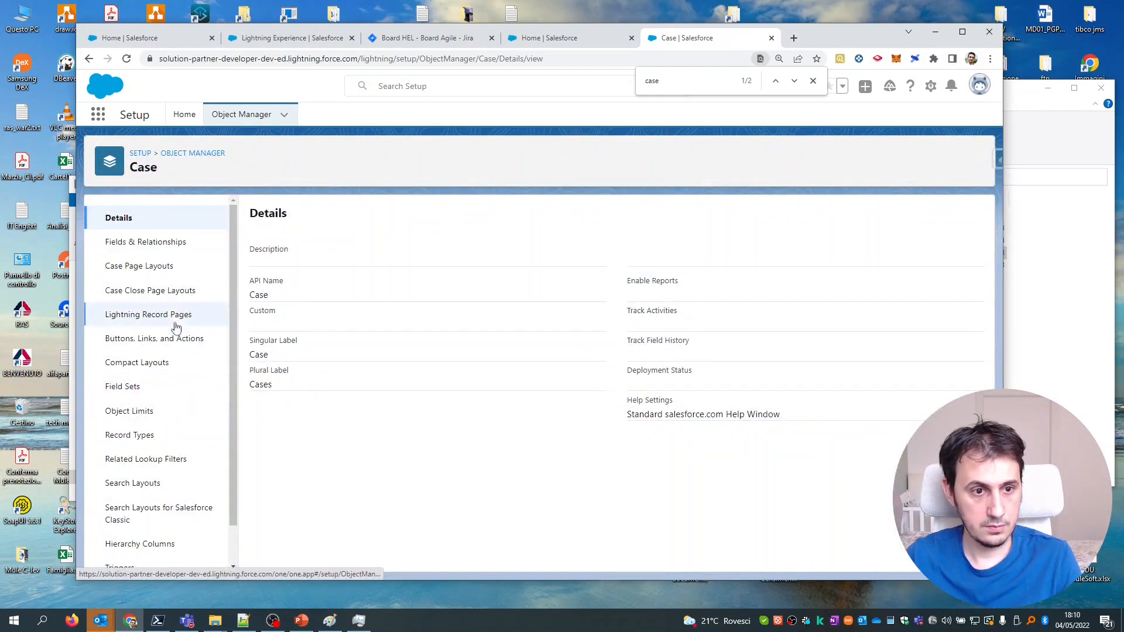
pyautogui.click(170, 245)
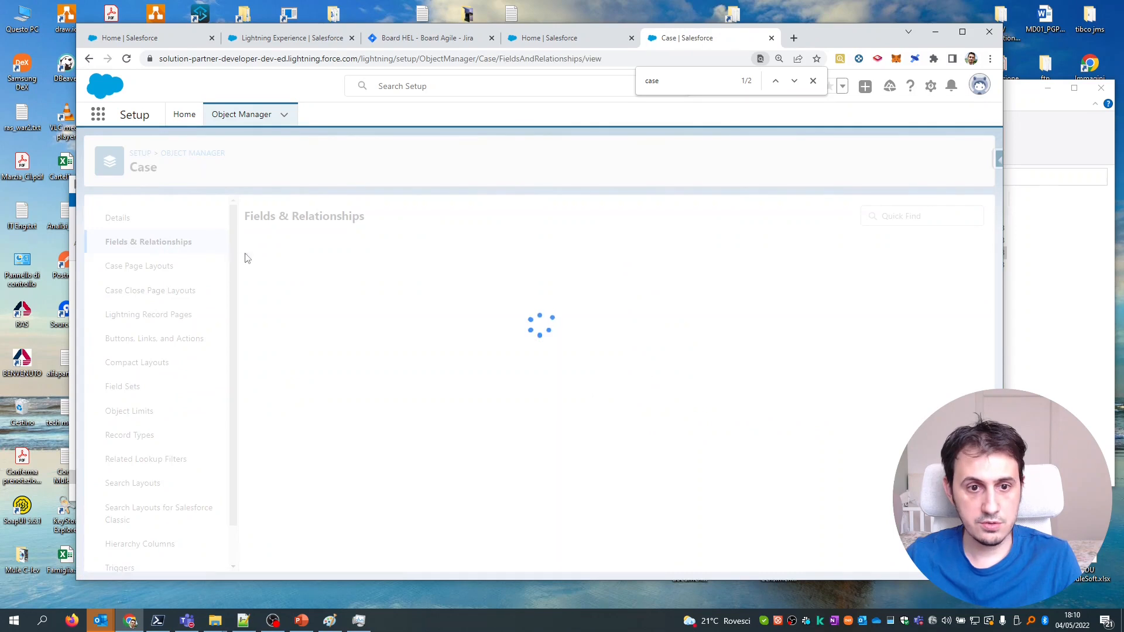
# Define a new Text field on Case labelled JiraID, length 255, marked External ID.
pyautogui.click(710, 216)
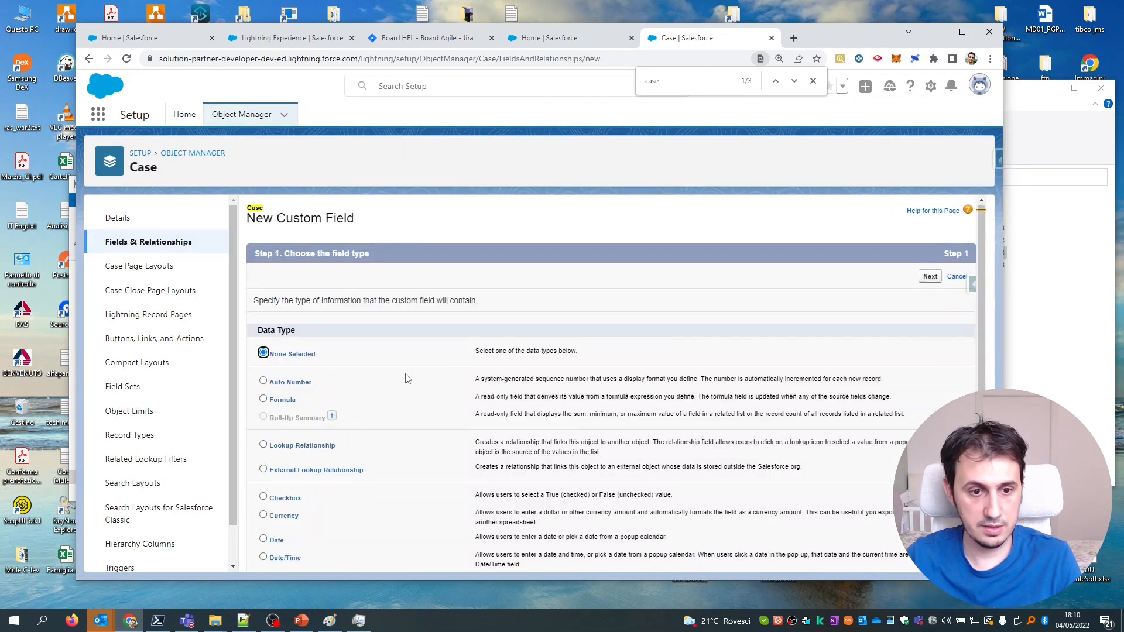
pyautogui.scroll(-5, 288, 379)
pyautogui.click(263, 419)
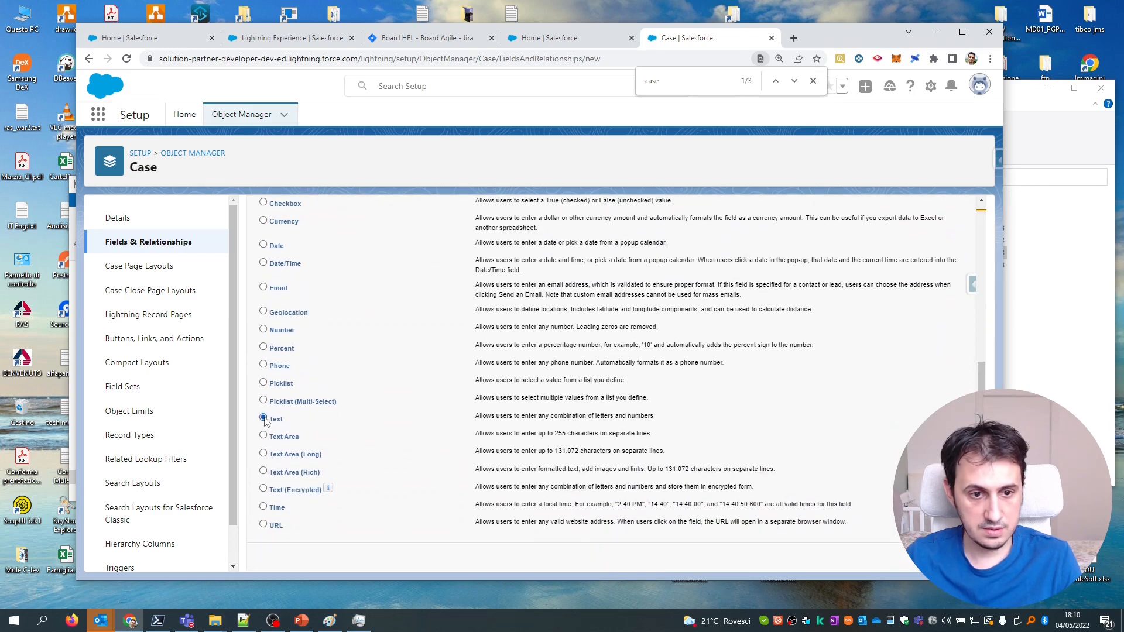
pyautogui.click(930, 557)
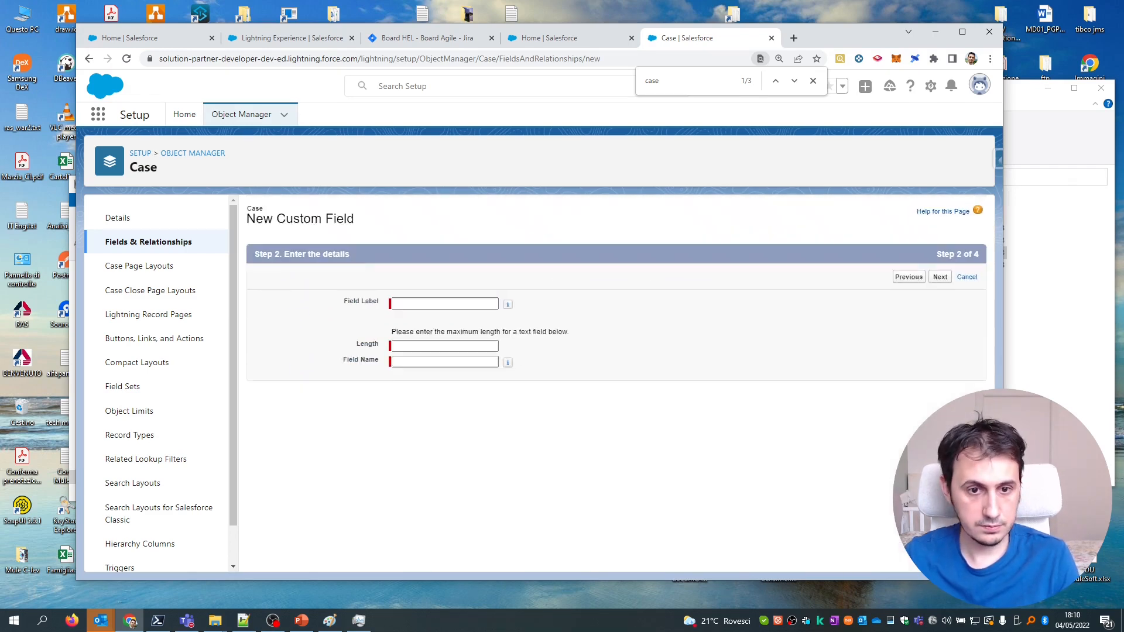
pyautogui.click(438, 304)
pyautogui.write('JiraID')
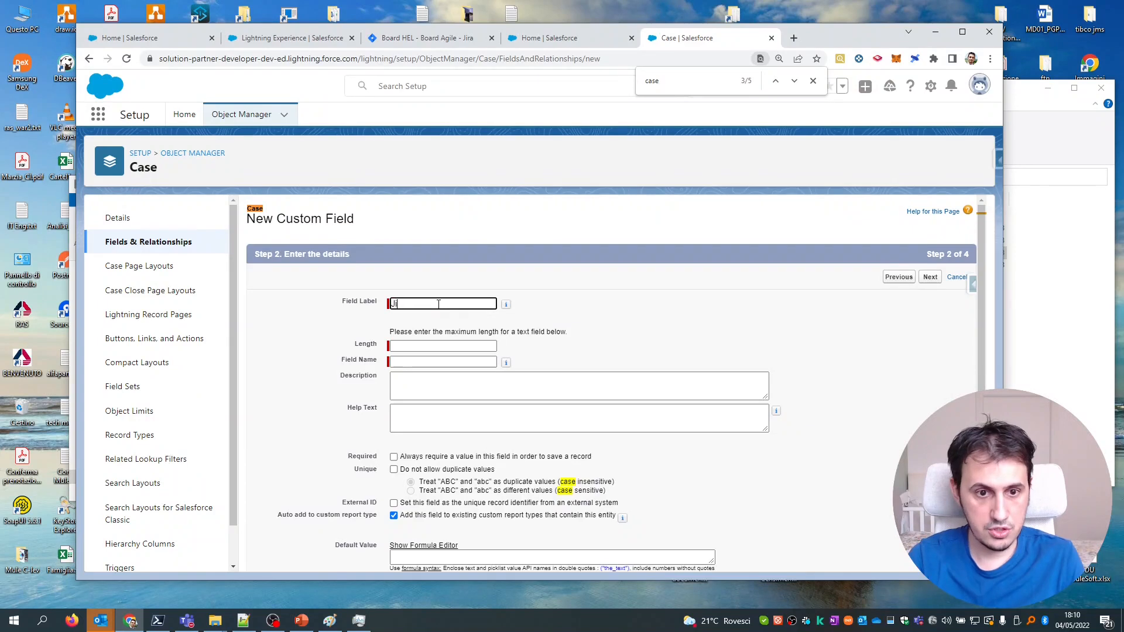
pyautogui.click(447, 346)
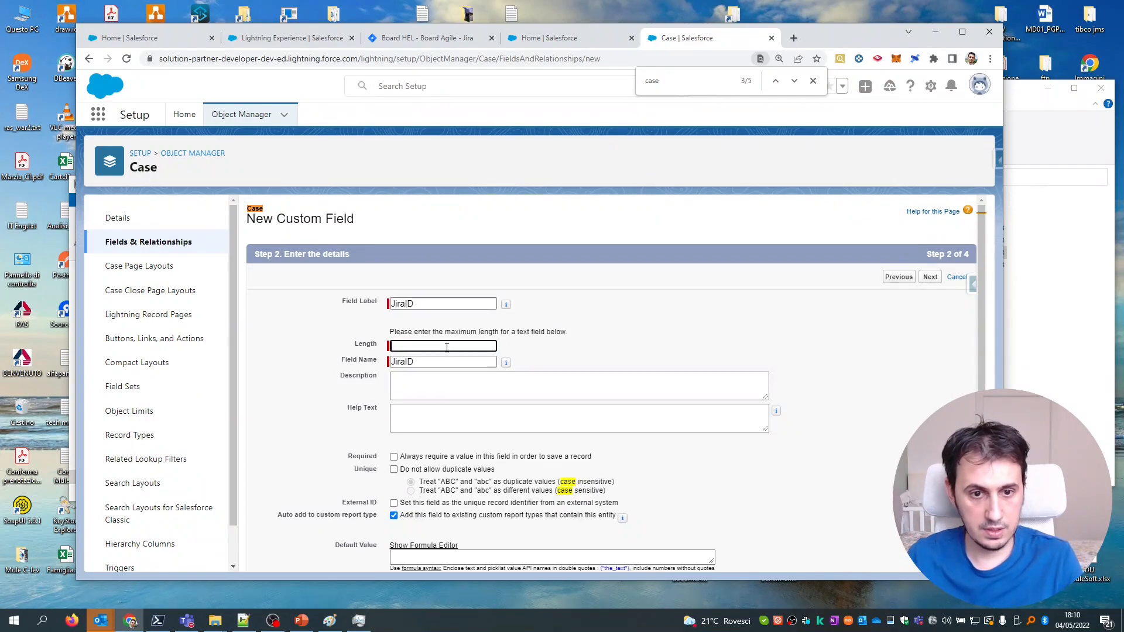
pyautogui.write('255')
pyautogui.scroll(-1, 519, 392)
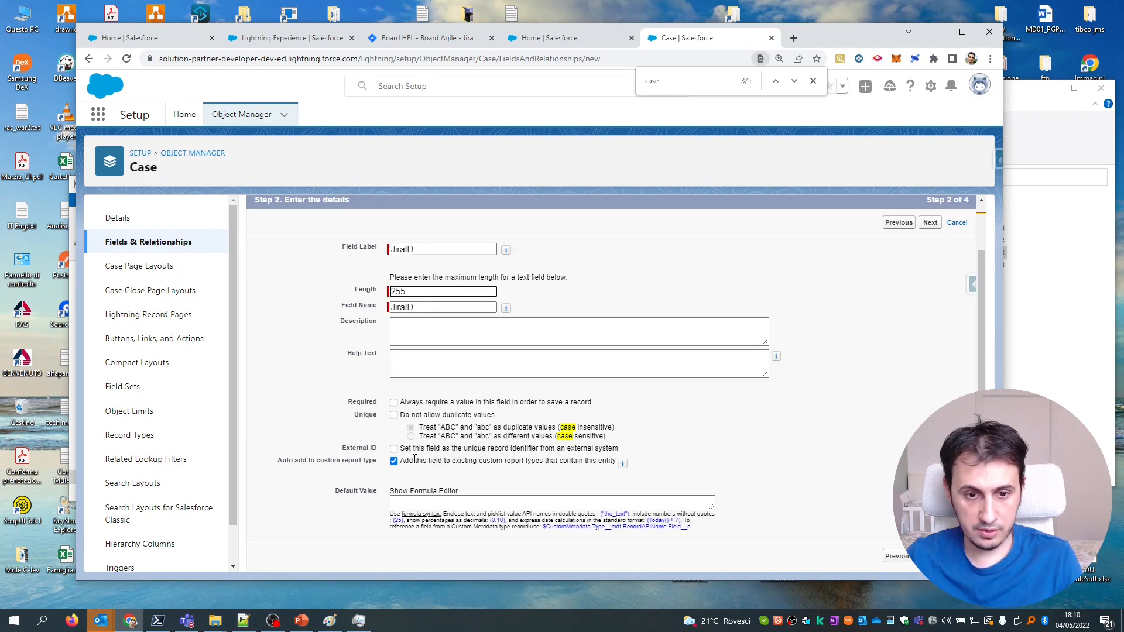
pyautogui.click(393, 449)
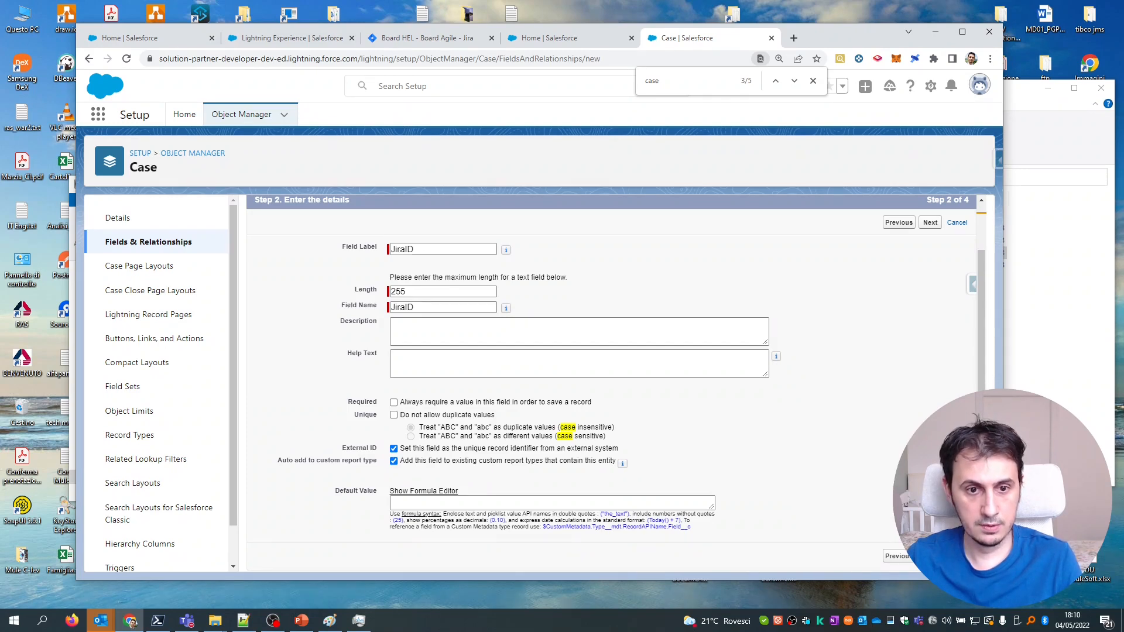
# Make JiraID visible to all profiles, keep all page layouts, and save the field.
pyautogui.click(930, 557)
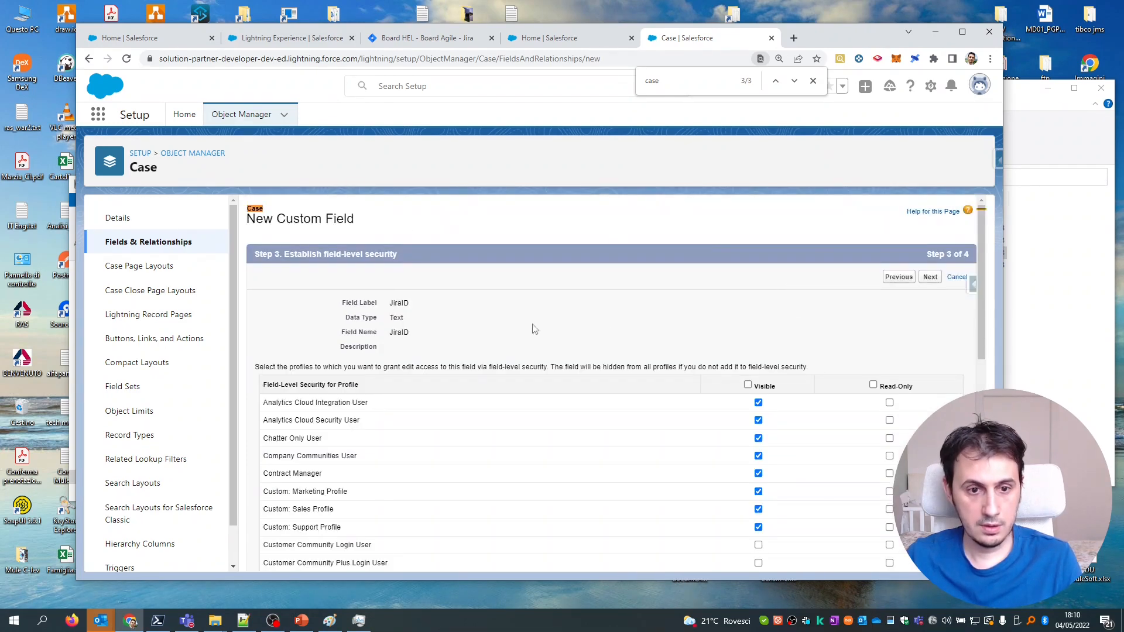
pyautogui.scroll(-5, 657, 324)
pyautogui.scroll(4, 703, 319)
pyautogui.click(748, 326)
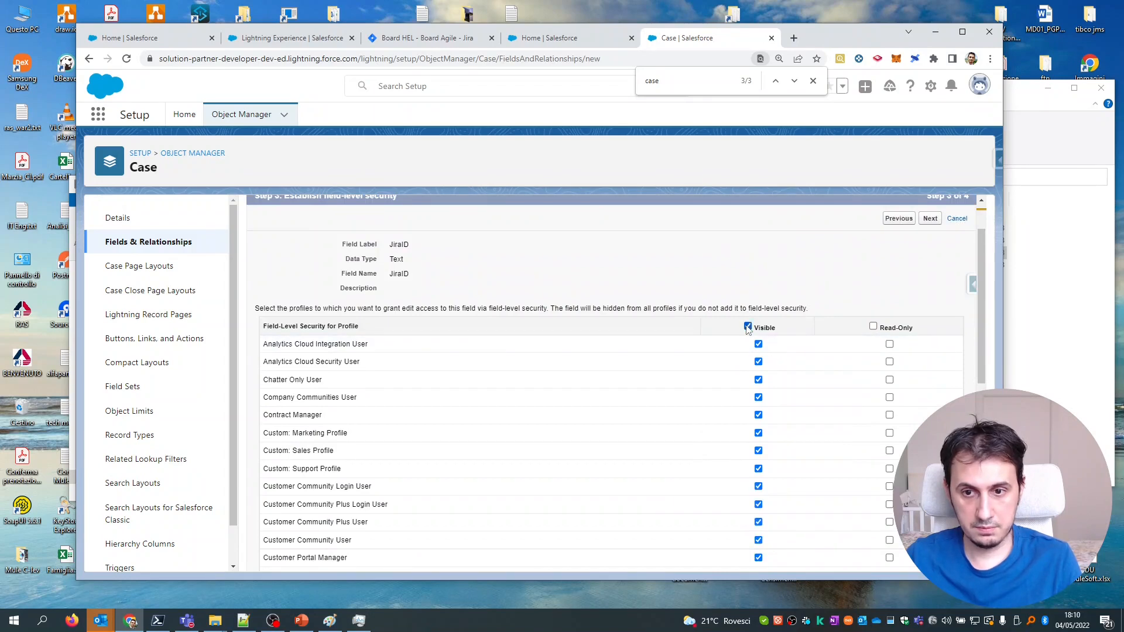
pyautogui.scroll(-6, 749, 304)
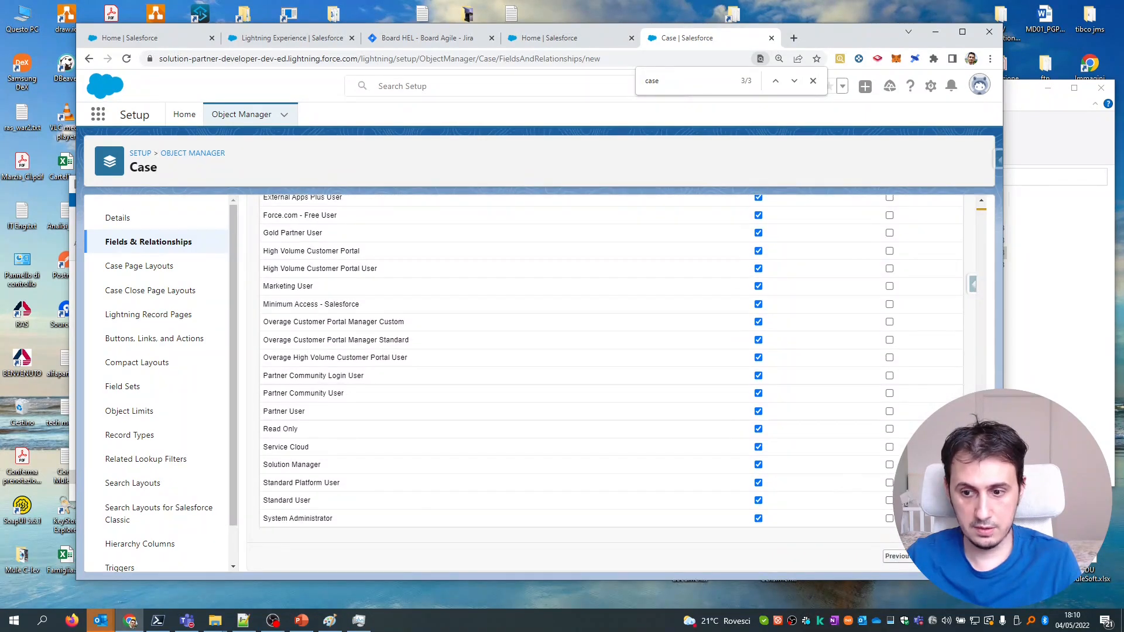
pyautogui.click(930, 556)
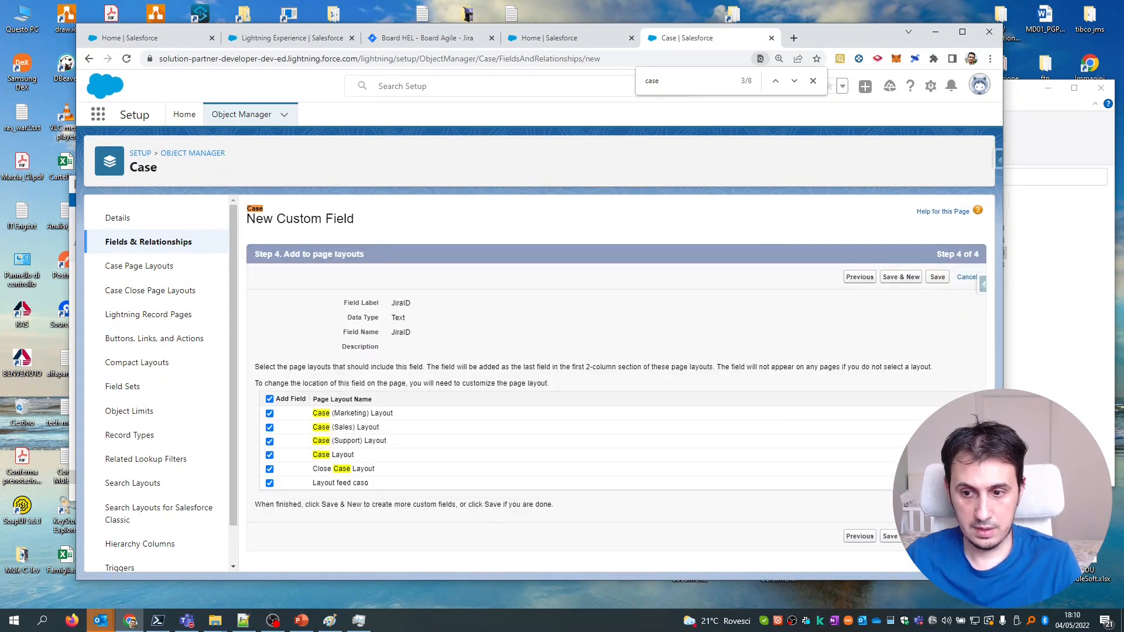
pyautogui.click(937, 536)
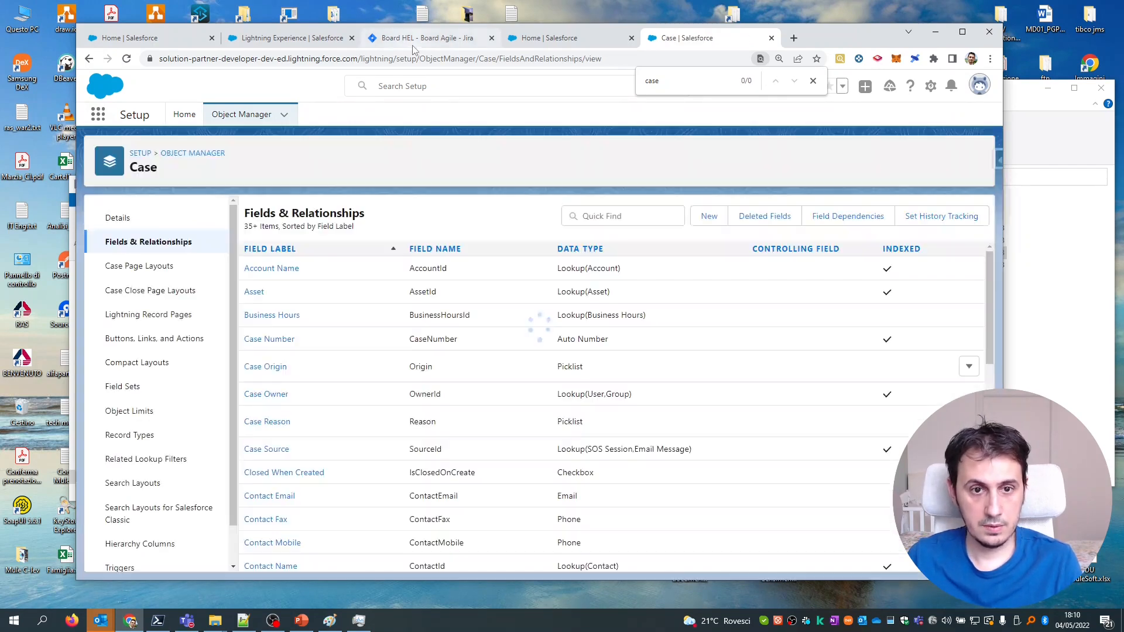
# Back in Composer, refresh the Salesforce step's data and match Cases on JiraID.
pyautogui.click(314, 40)
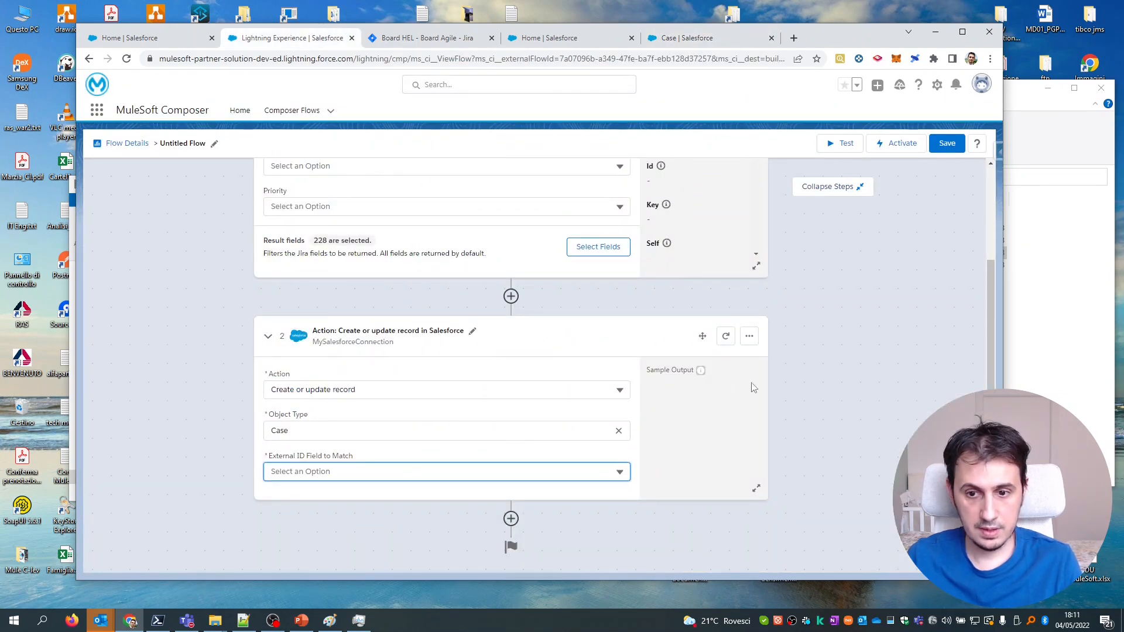
pyautogui.click(724, 339)
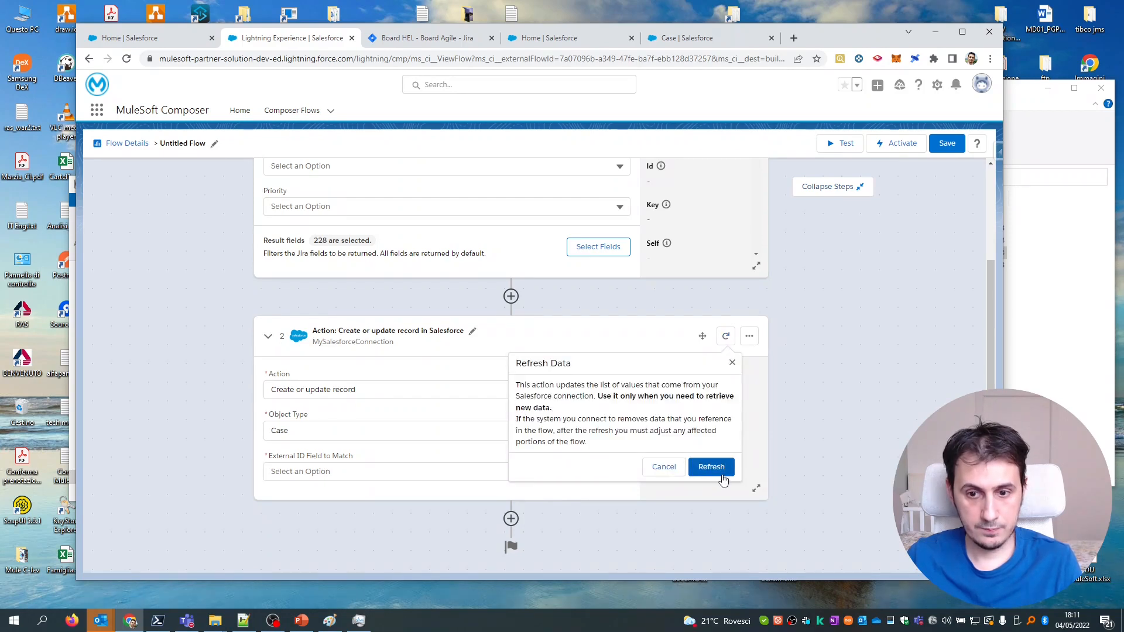
pyautogui.click(715, 471)
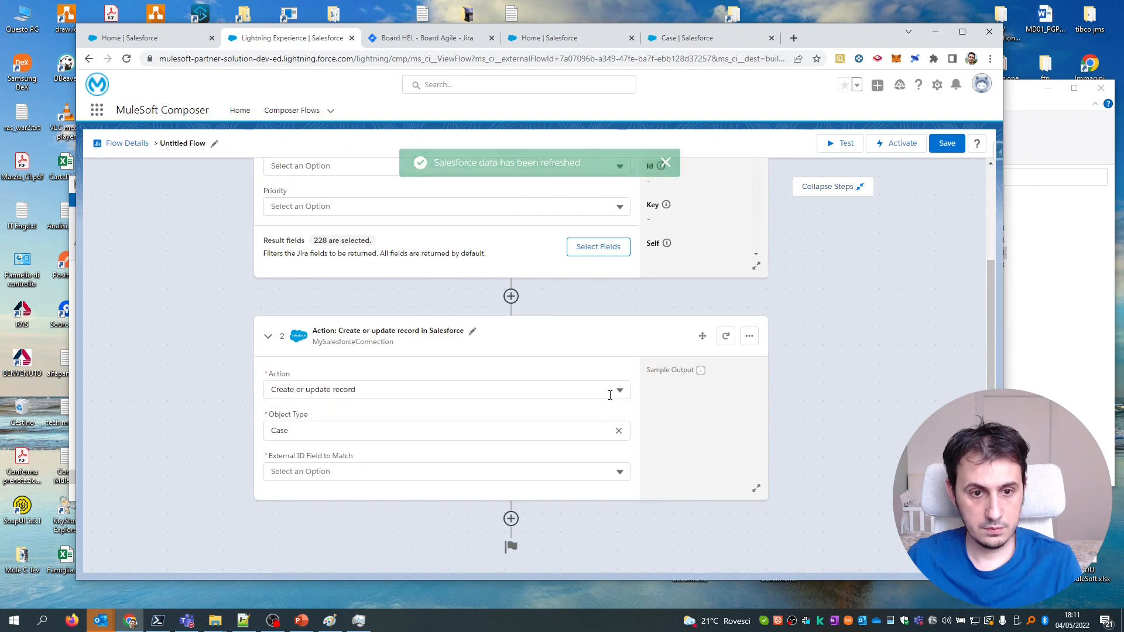
pyautogui.click(388, 471)
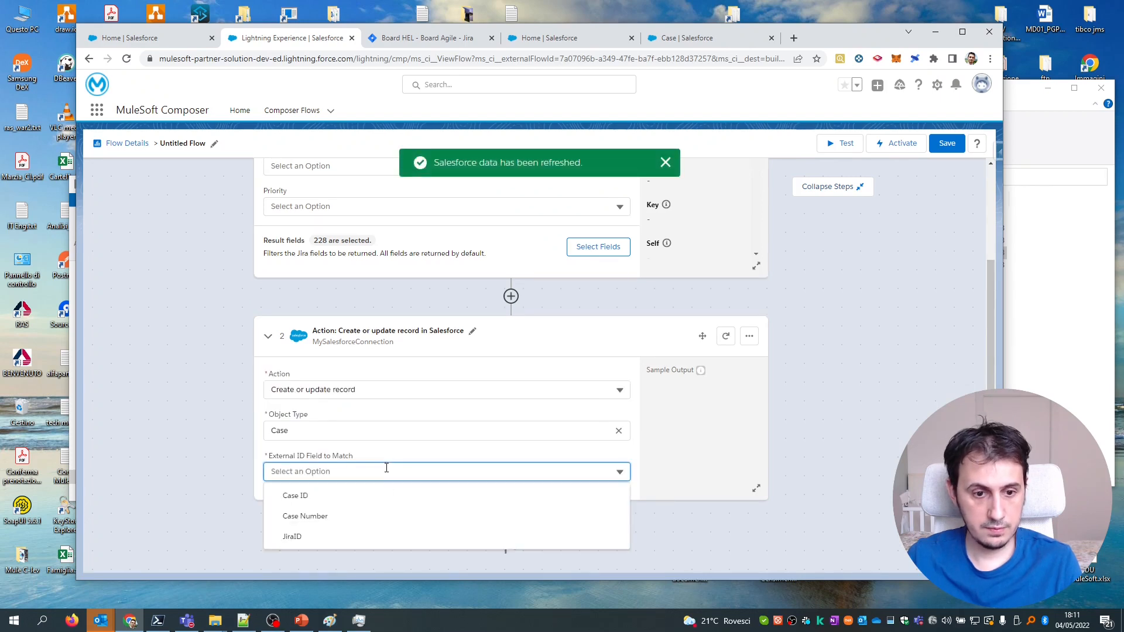
pyautogui.click(303, 541)
pyautogui.scroll(-1, 369, 463)
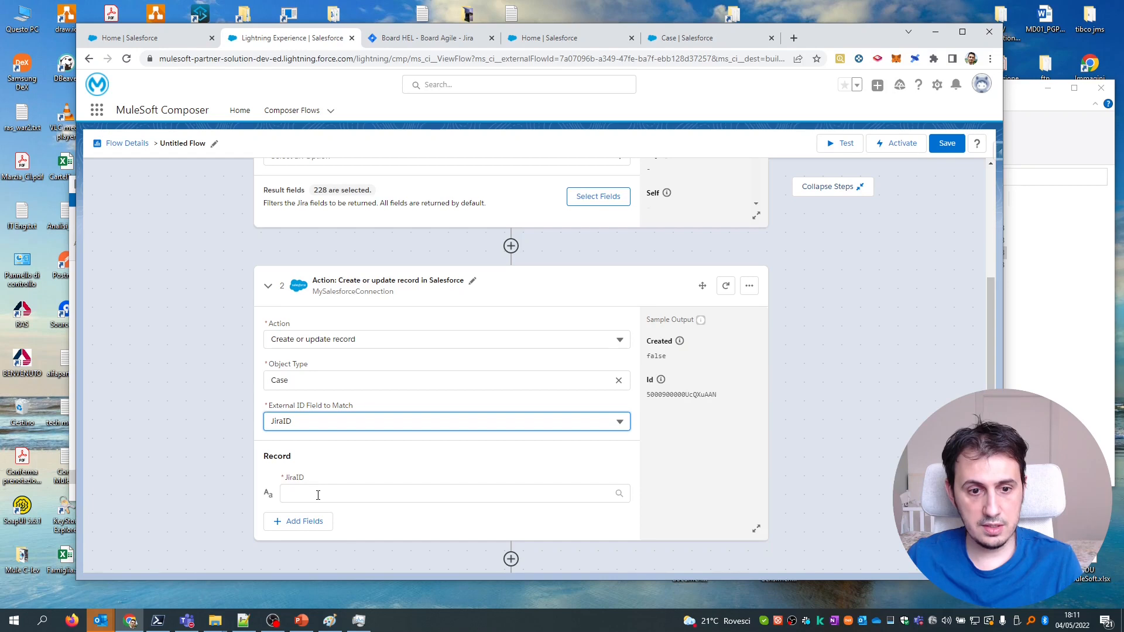
# Map the Case record's JiraID field to the Jira issue's Id.
pyautogui.click(318, 495)
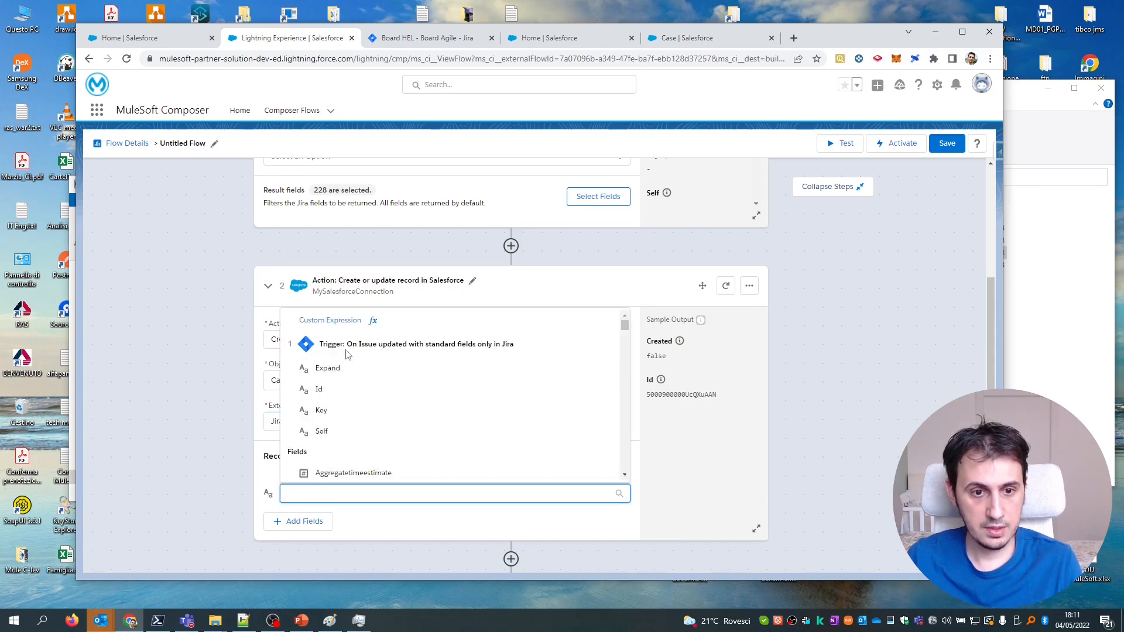
pyautogui.click(332, 391)
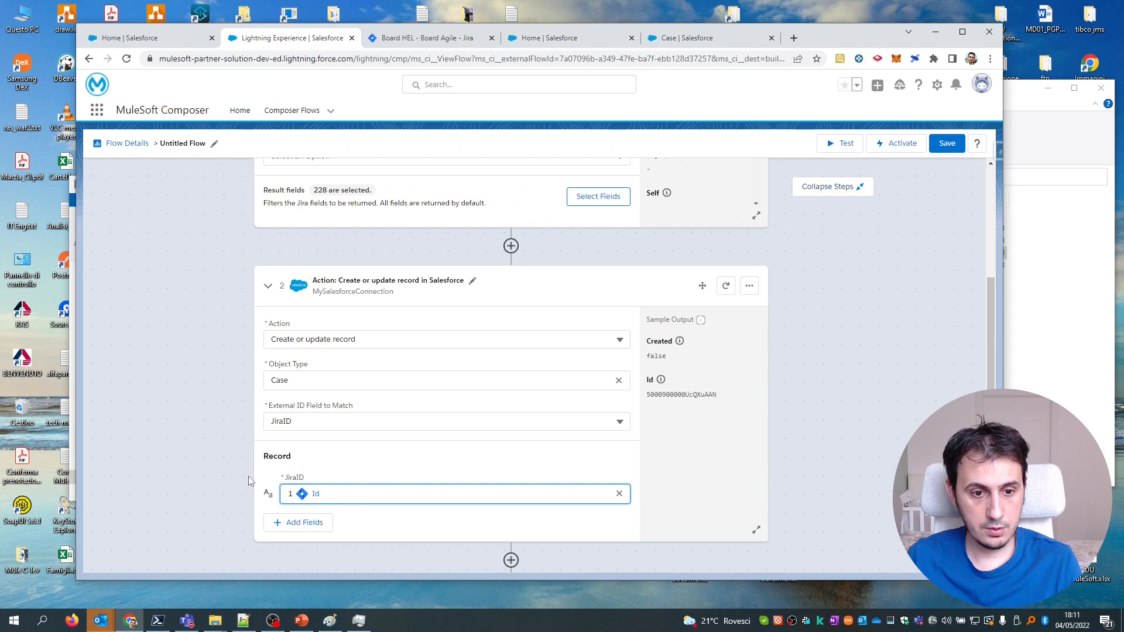
pyautogui.scroll(-1, 331, 503)
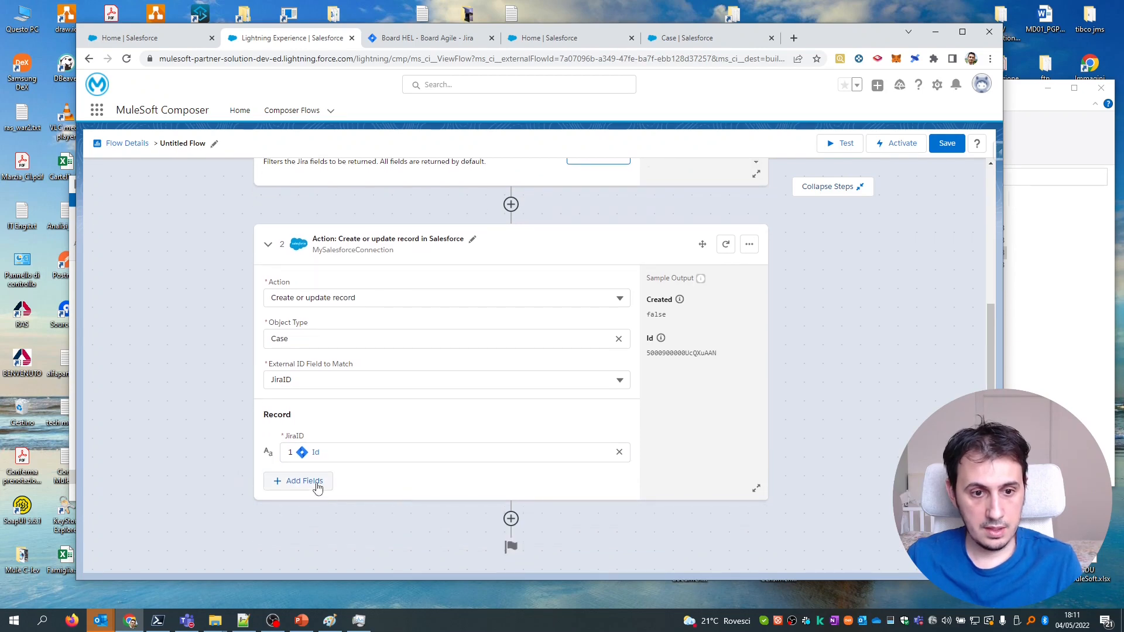
# Add the Description, Status and Subject fields to the Case record.
pyautogui.click(317, 486)
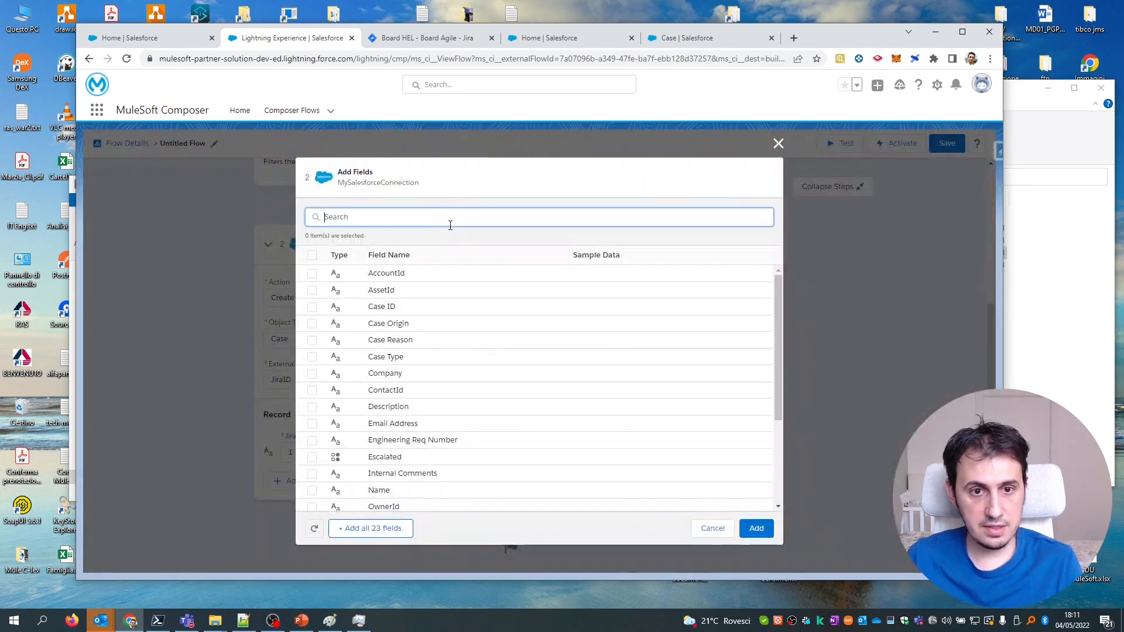
pyautogui.write('De')
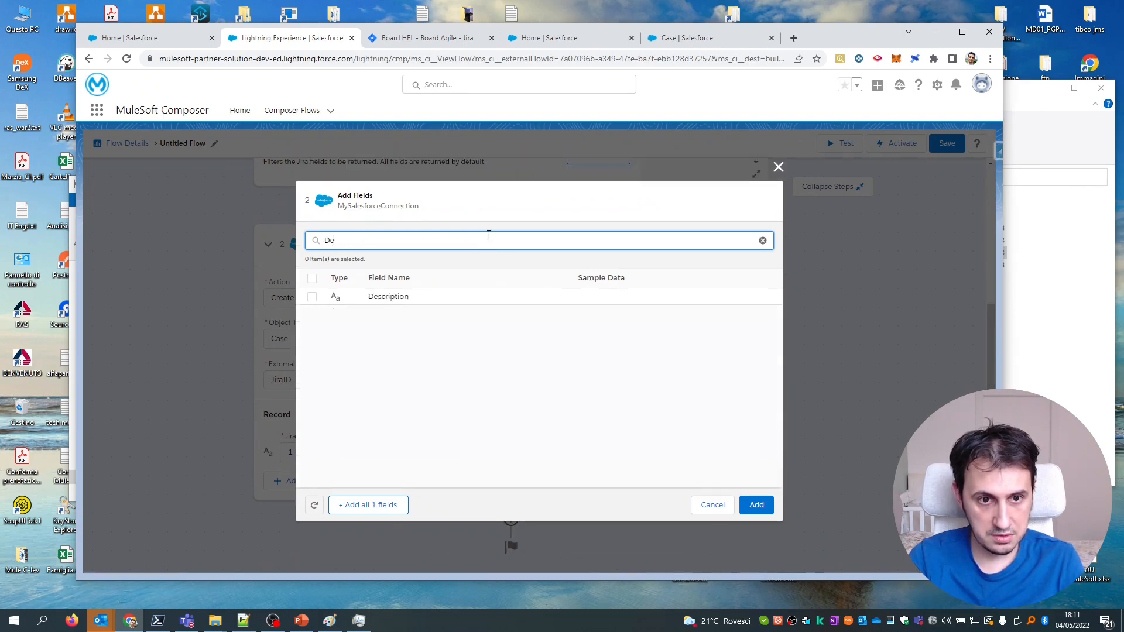
pyautogui.write('s')
pyautogui.click(312, 297)
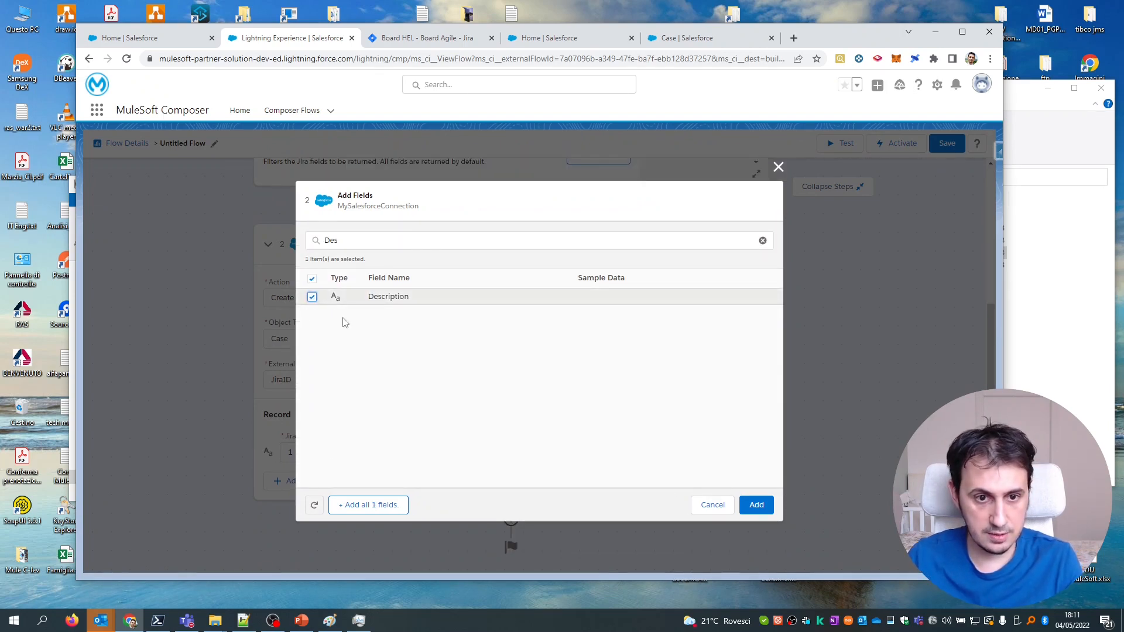
pyautogui.doubleClick(435, 243)
pyautogui.write('Summary')
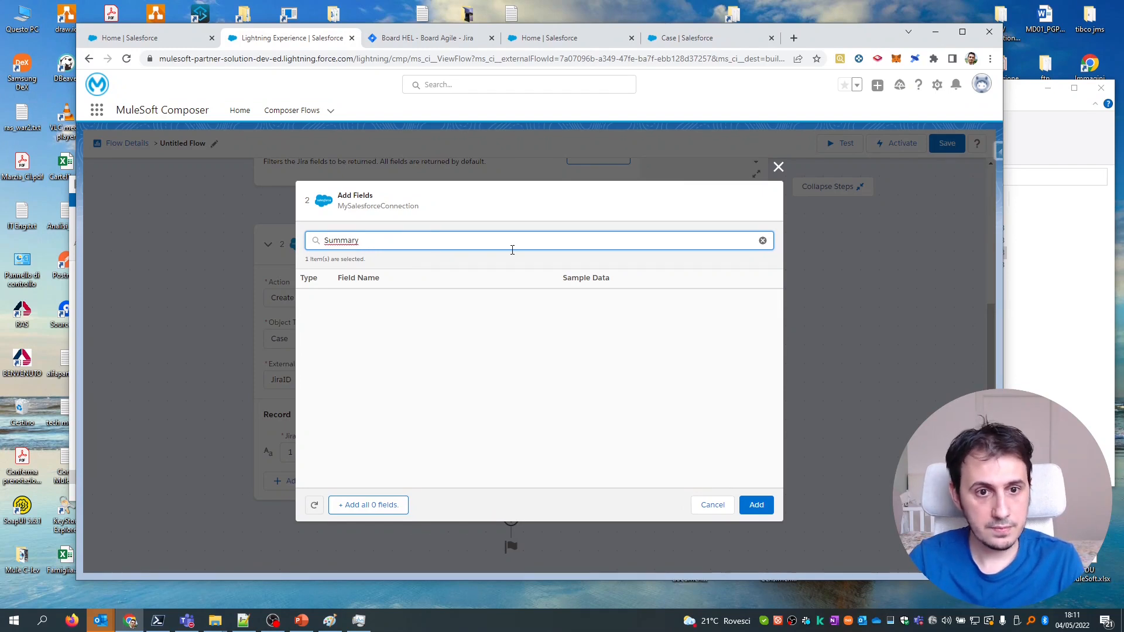
pyautogui.hotkey('ctrl', 'a')
pyautogui.press('BackSpace')
pyautogui.scroll(-3, 436, 375)
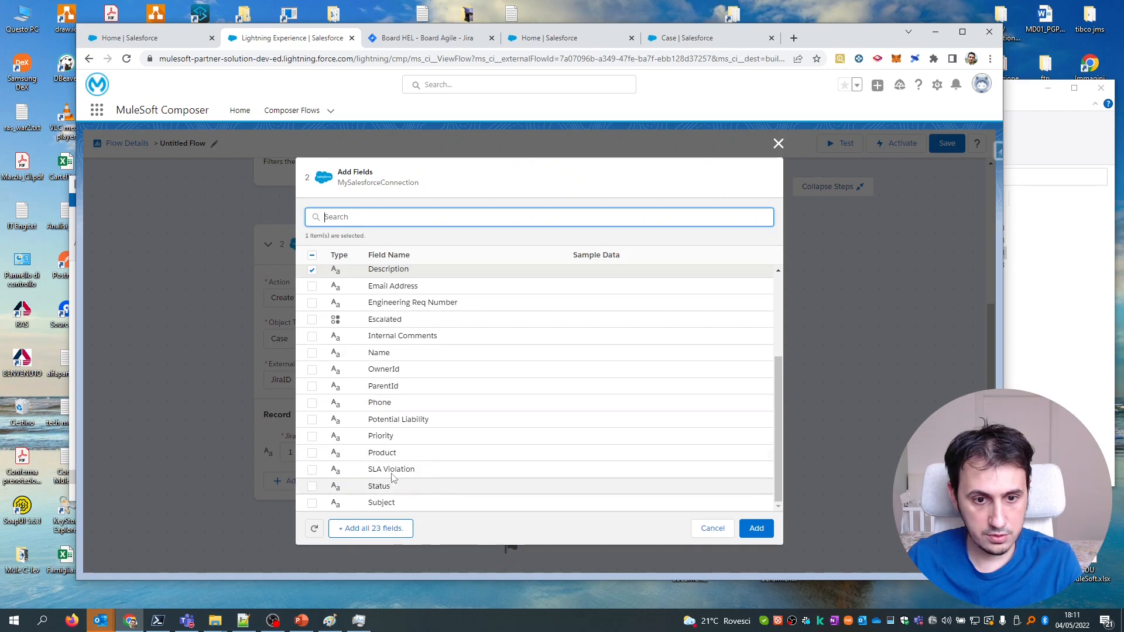
pyautogui.click(312, 486)
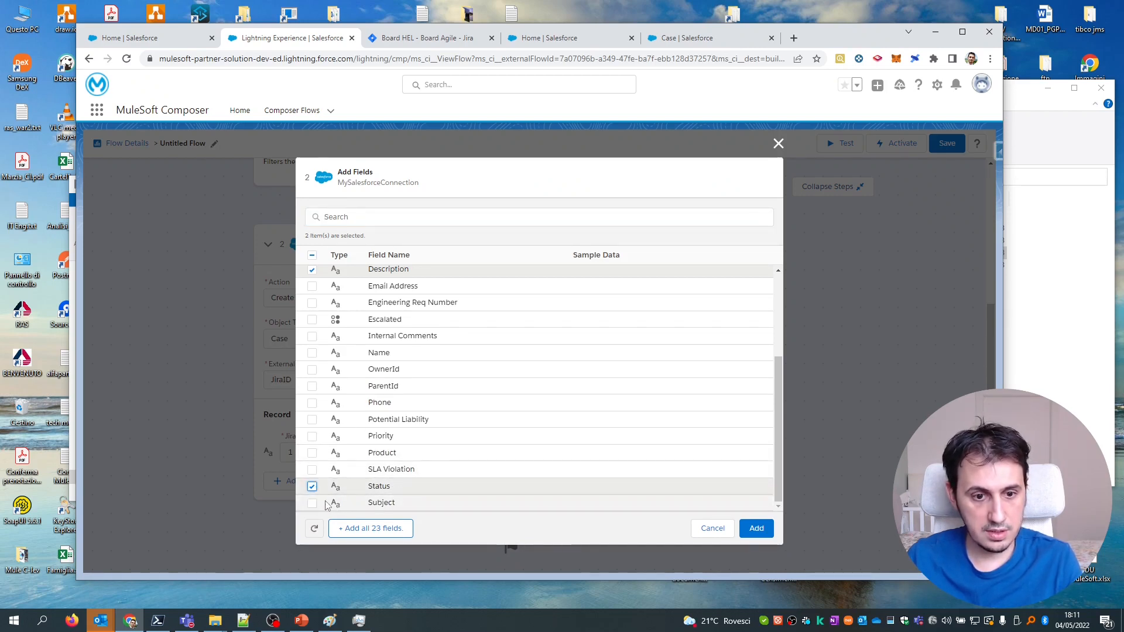
pyautogui.click(312, 504)
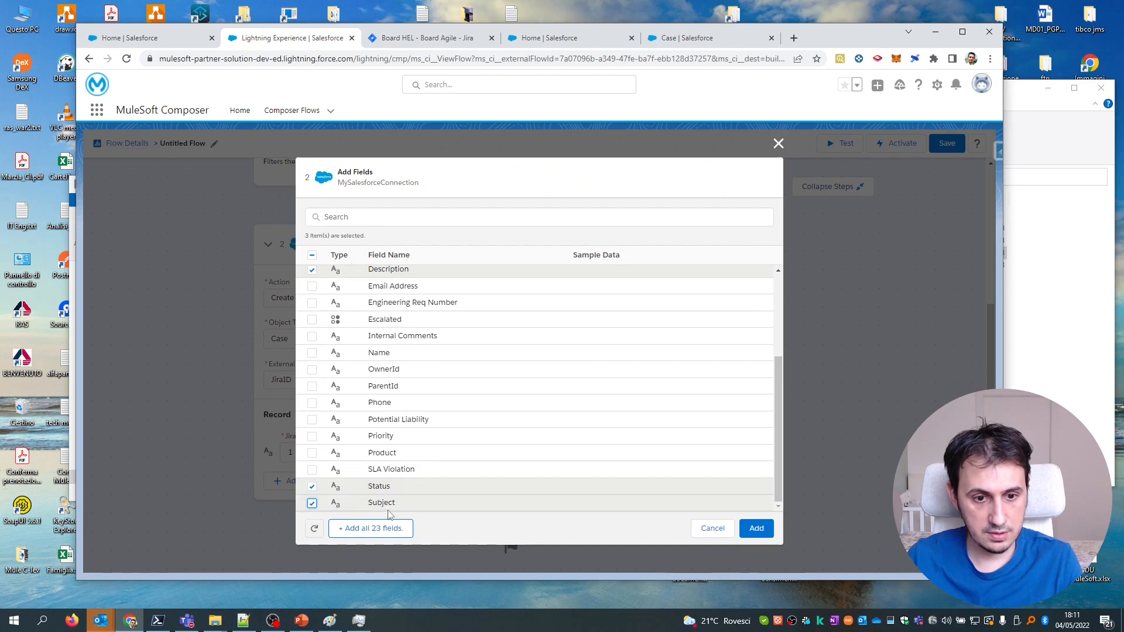
pyautogui.click(754, 529)
# Map the Case Description to Jira's Description field.
pyautogui.scroll(-2, 763, 499)
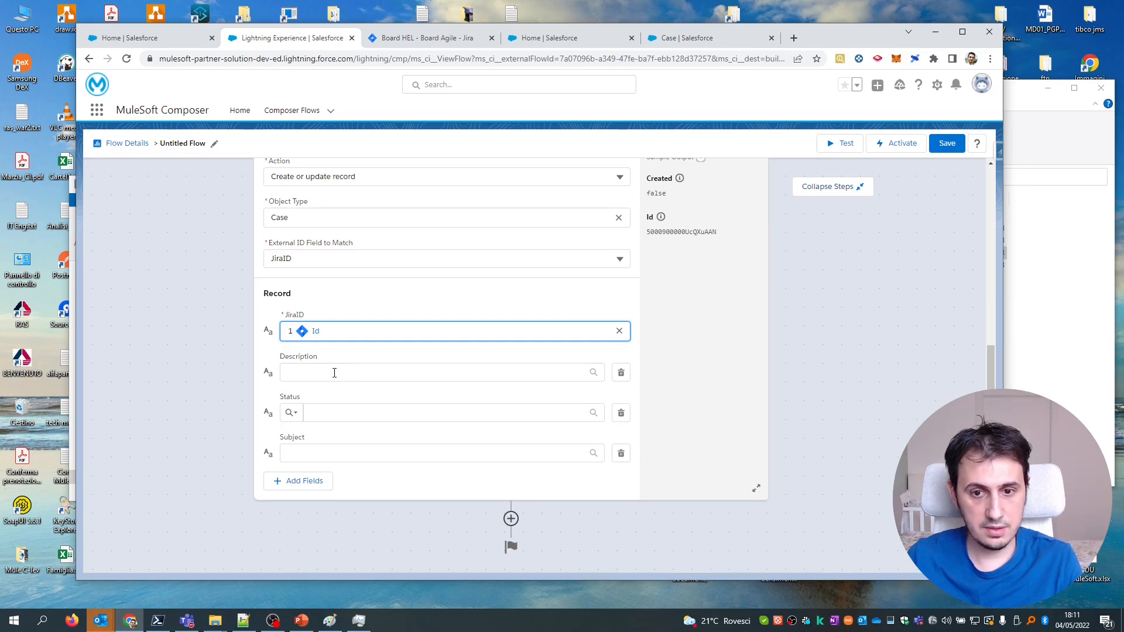
pyautogui.click(363, 373)
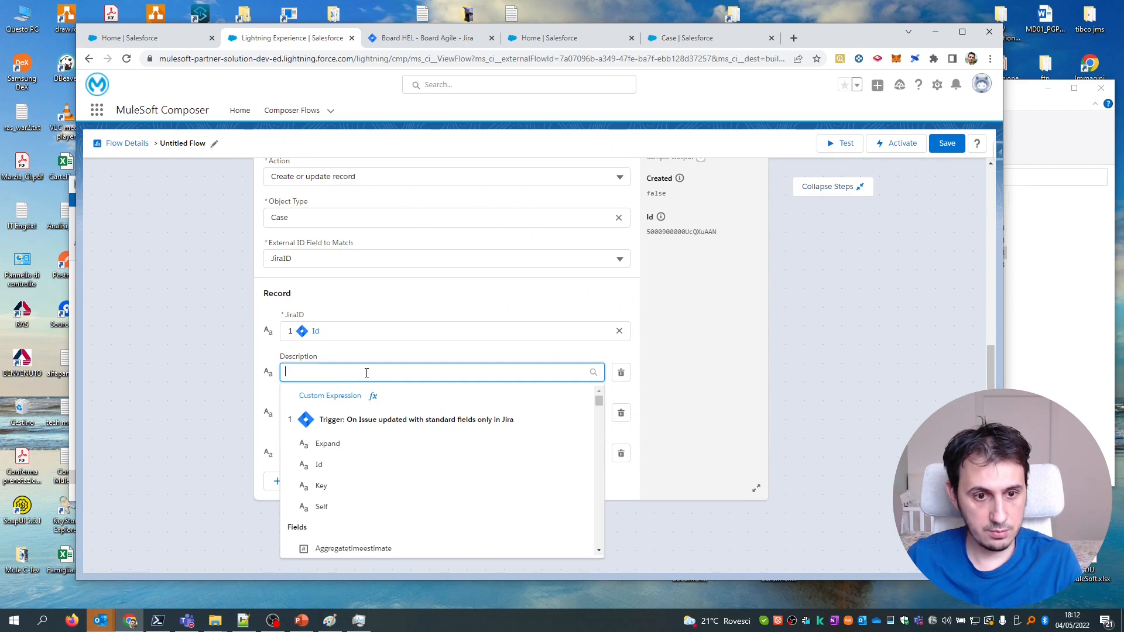
pyautogui.write('descr')
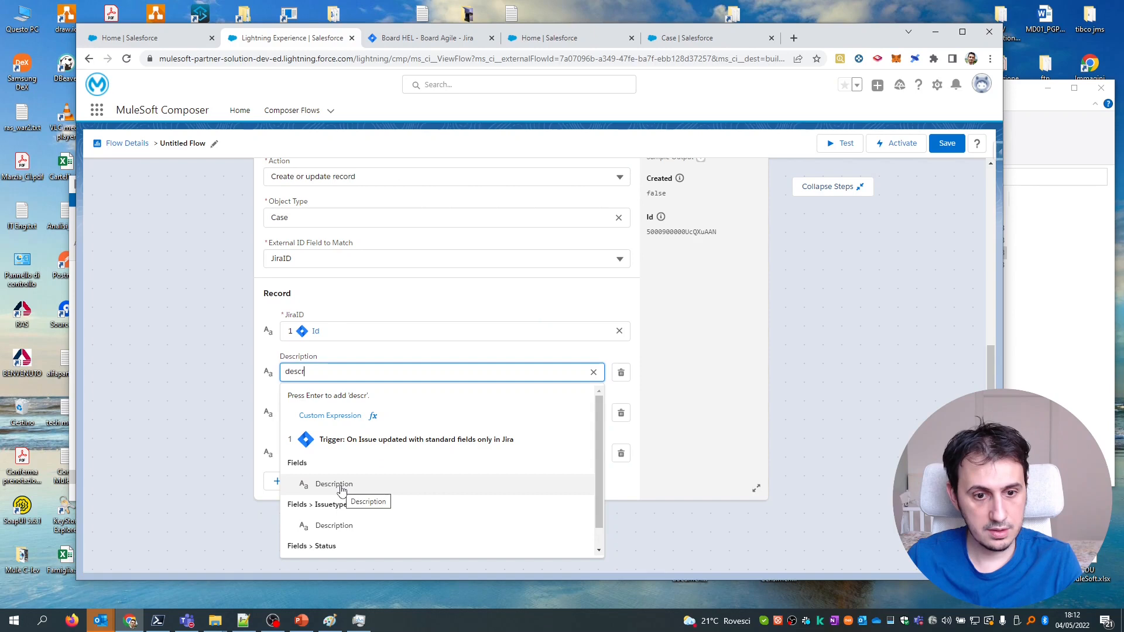
pyautogui.click(342, 488)
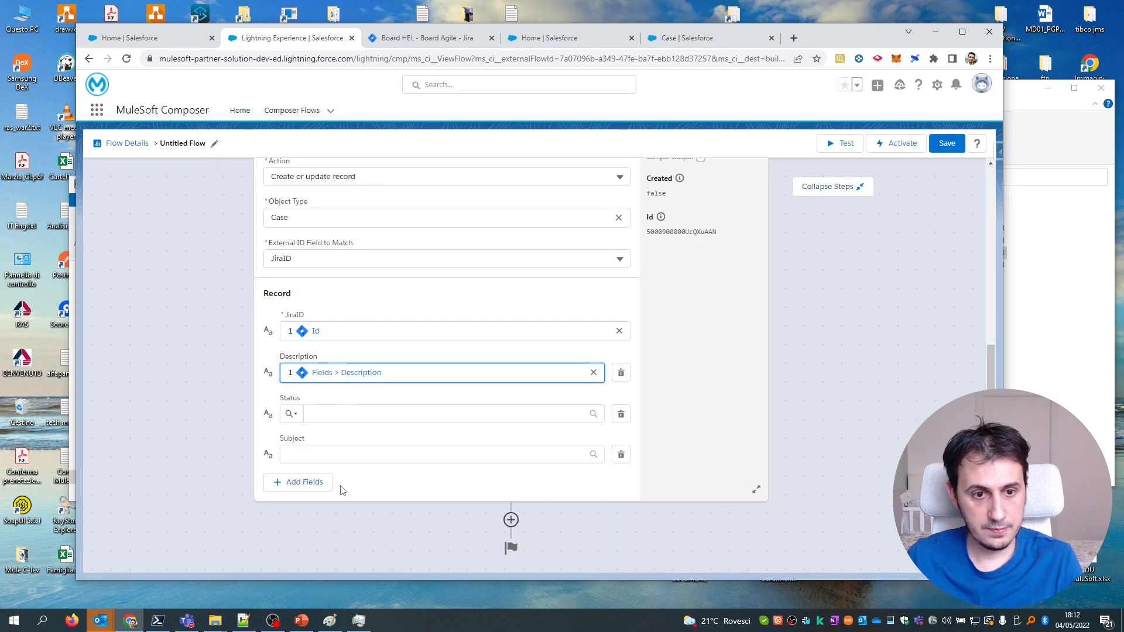
# Map the Case Subject to Jira's Summary field, leaving Status empty.
pyautogui.click(349, 456)
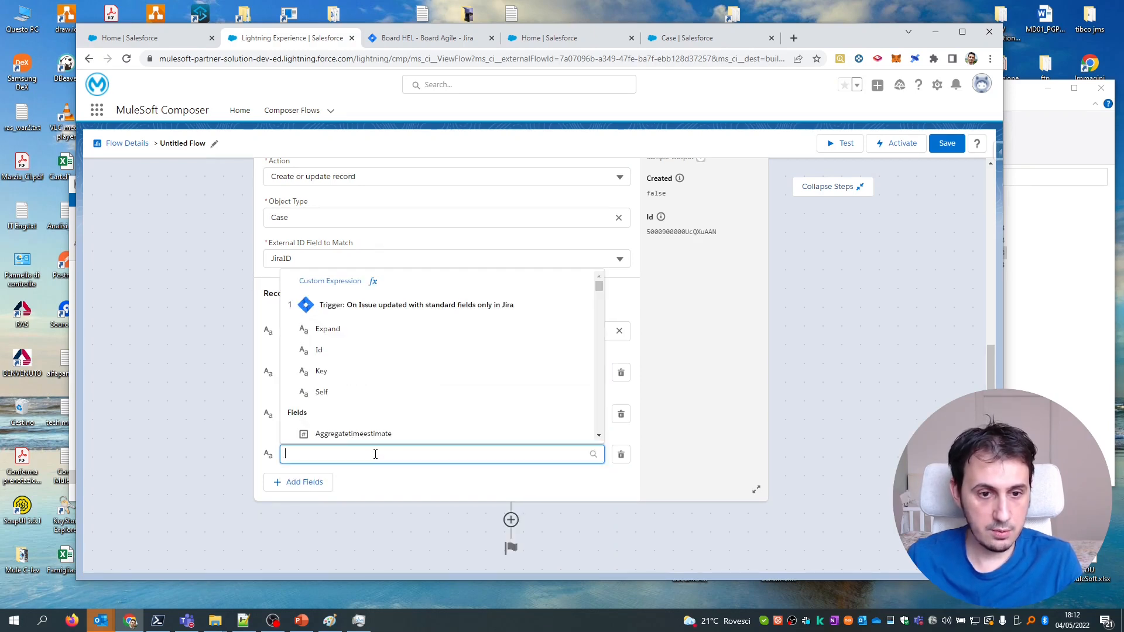
pyautogui.scroll(-10, 412, 423)
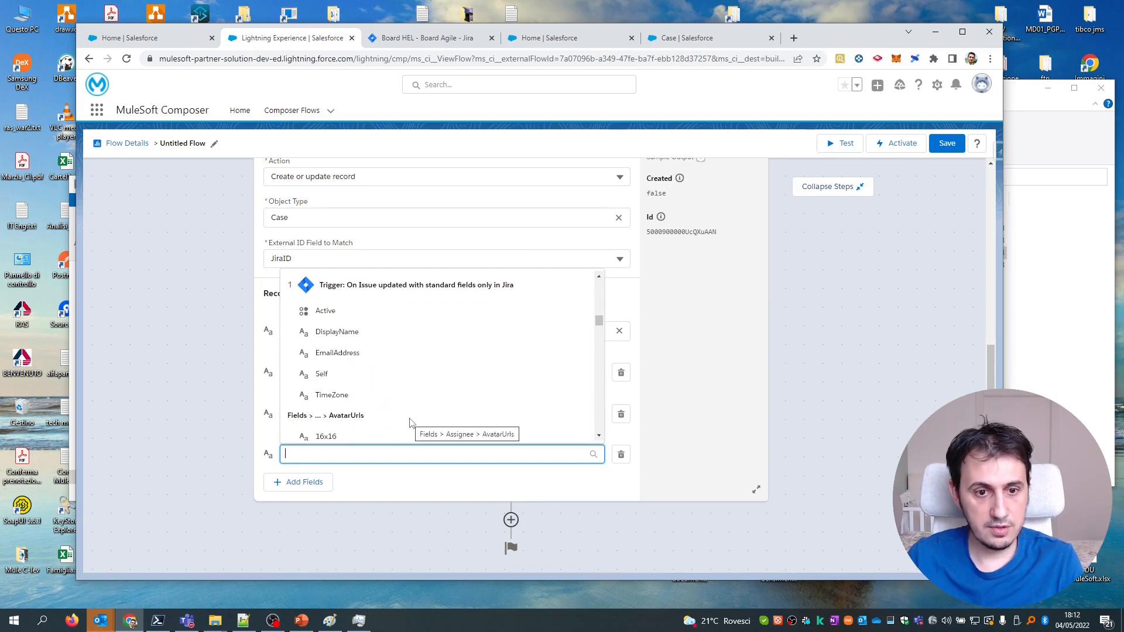
pyautogui.moveTo(598, 321); pyautogui.dragTo(599, 427)
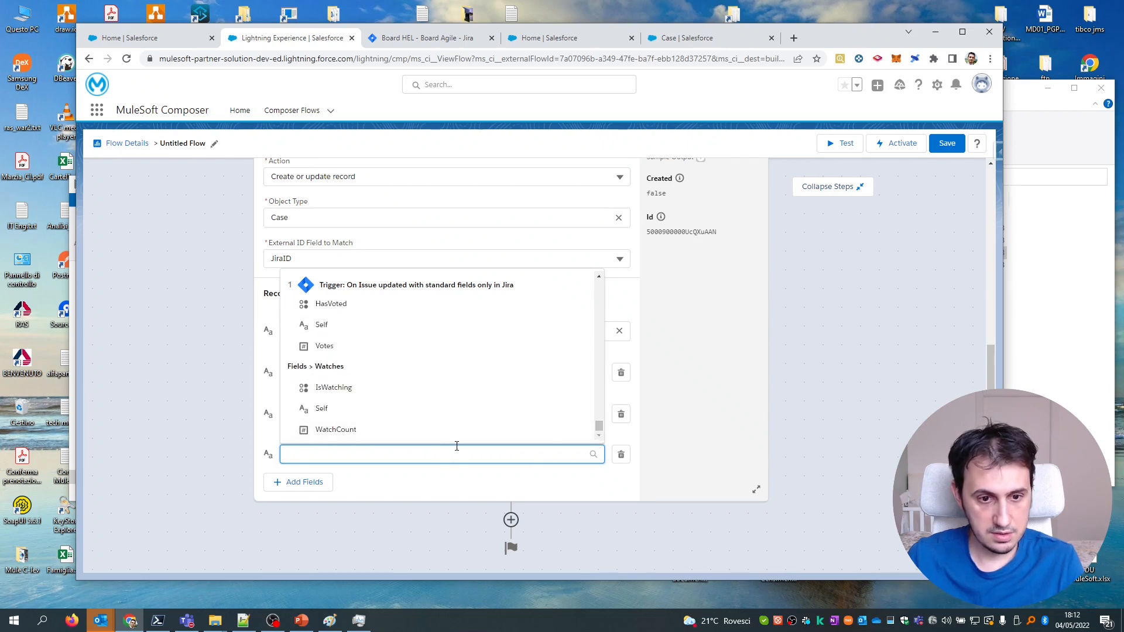
pyautogui.write('summ')
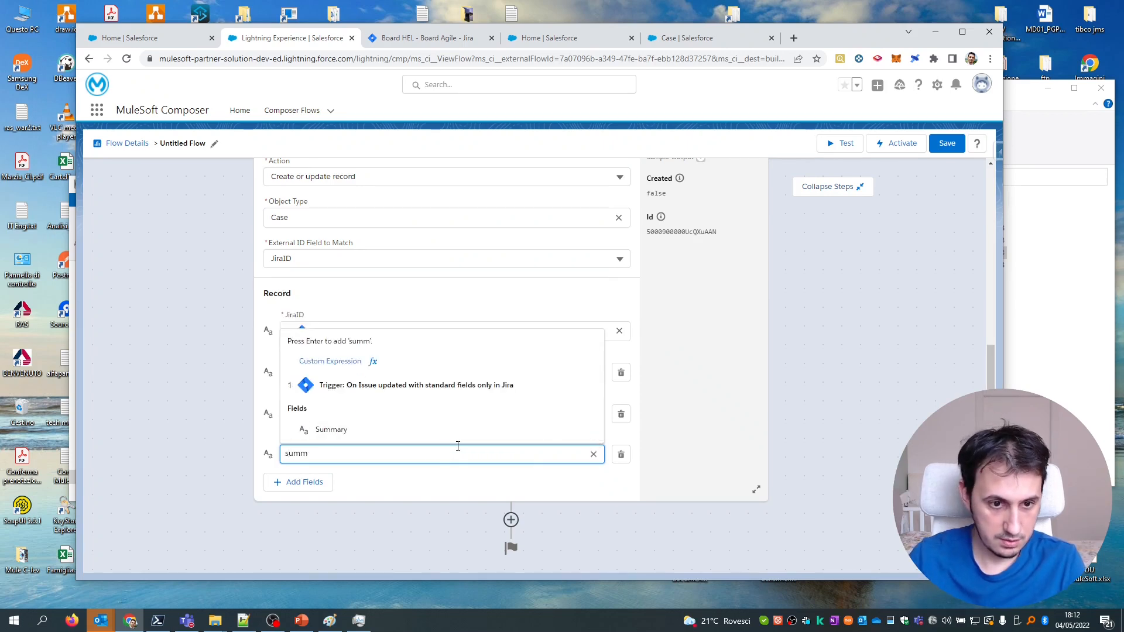
pyautogui.click(404, 436)
pyautogui.click(503, 488)
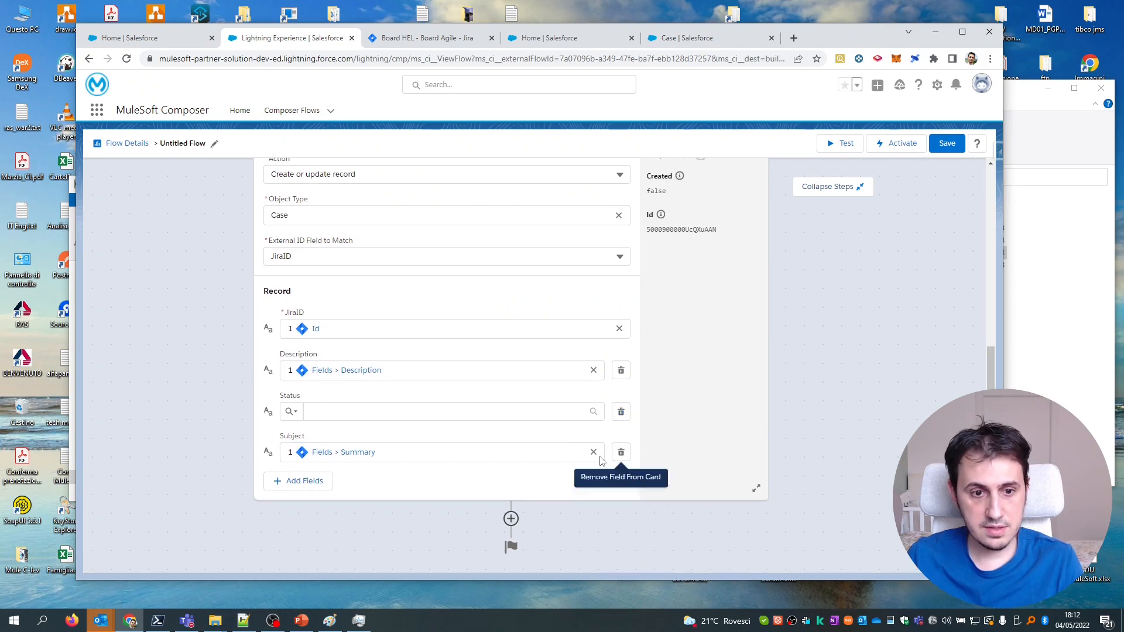
pyautogui.scroll(3, 603, 460)
pyautogui.scroll(3, 600, 458)
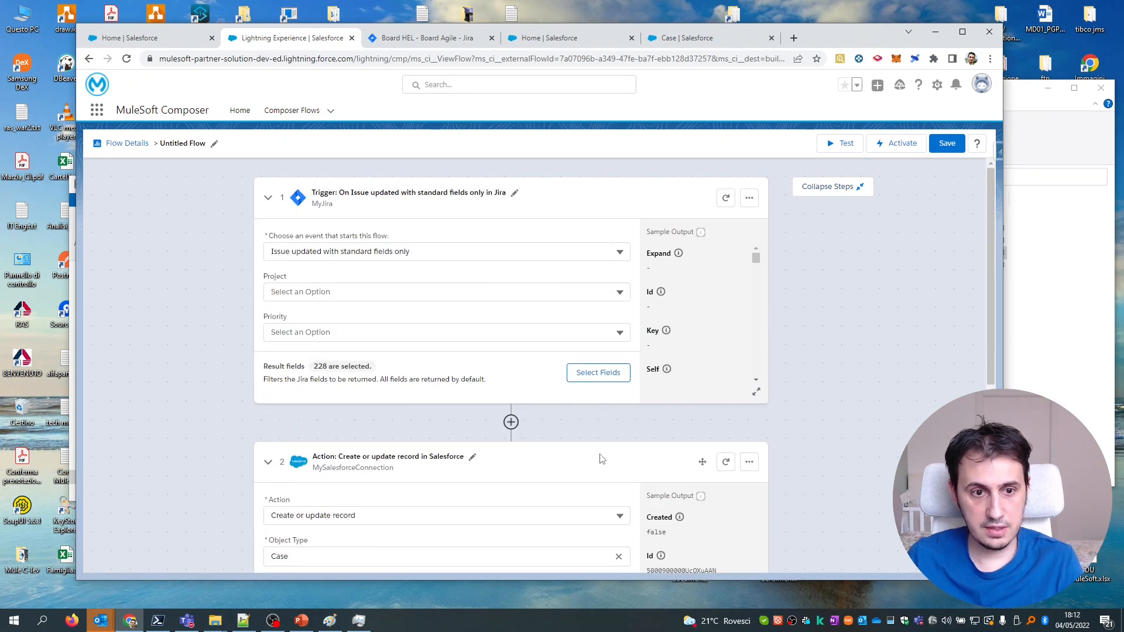
pyautogui.scroll(-6, 601, 459)
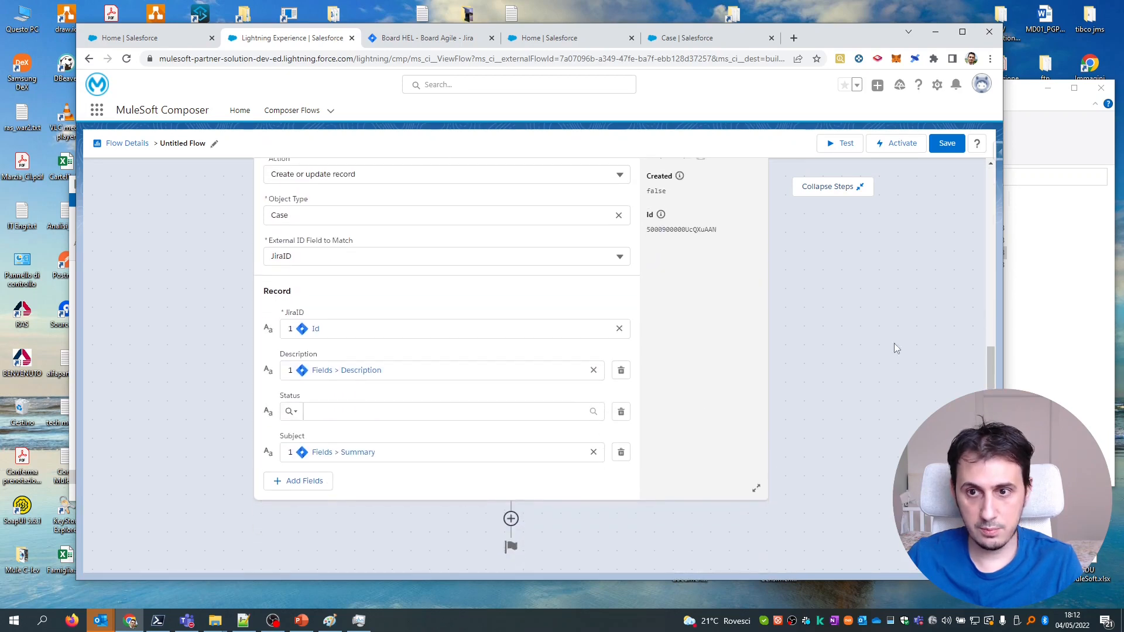
# Name the flow Flow_Jira2Salesforce and start a test run.
pyautogui.click(846, 144)
pyautogui.click(529, 364)
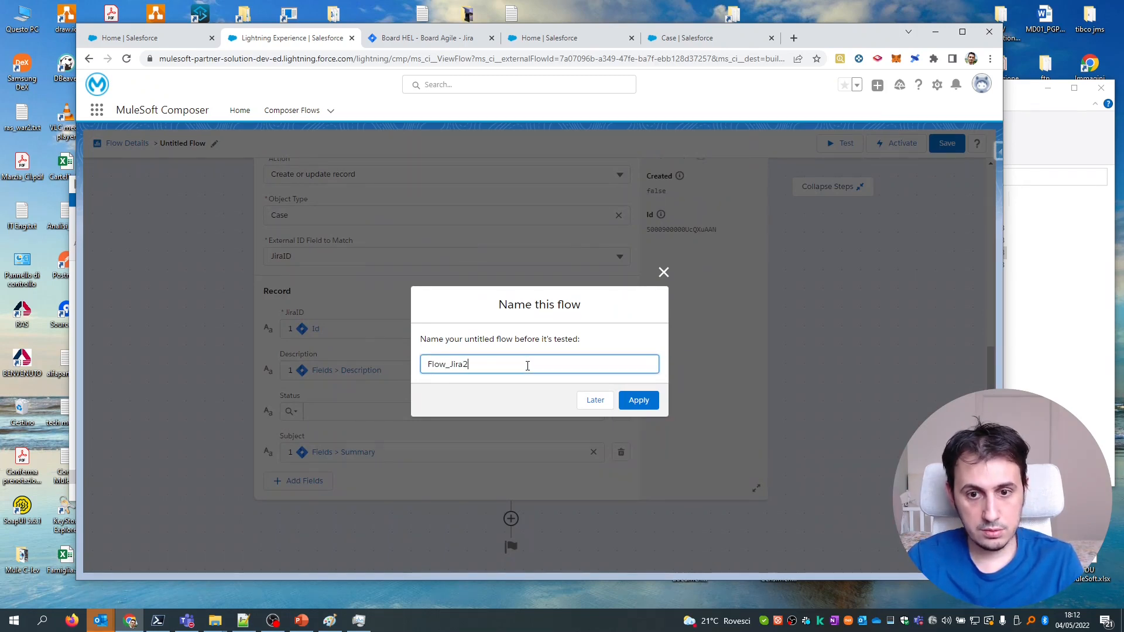
pyautogui.write('Flow_Jira2Salesforce')
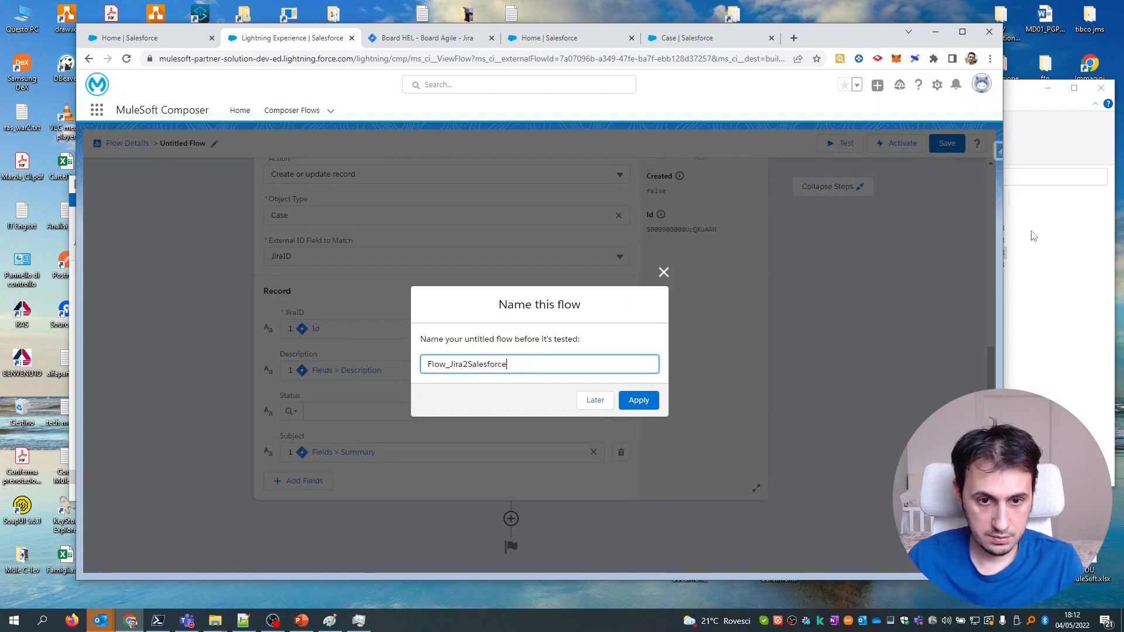
pyautogui.click(656, 395)
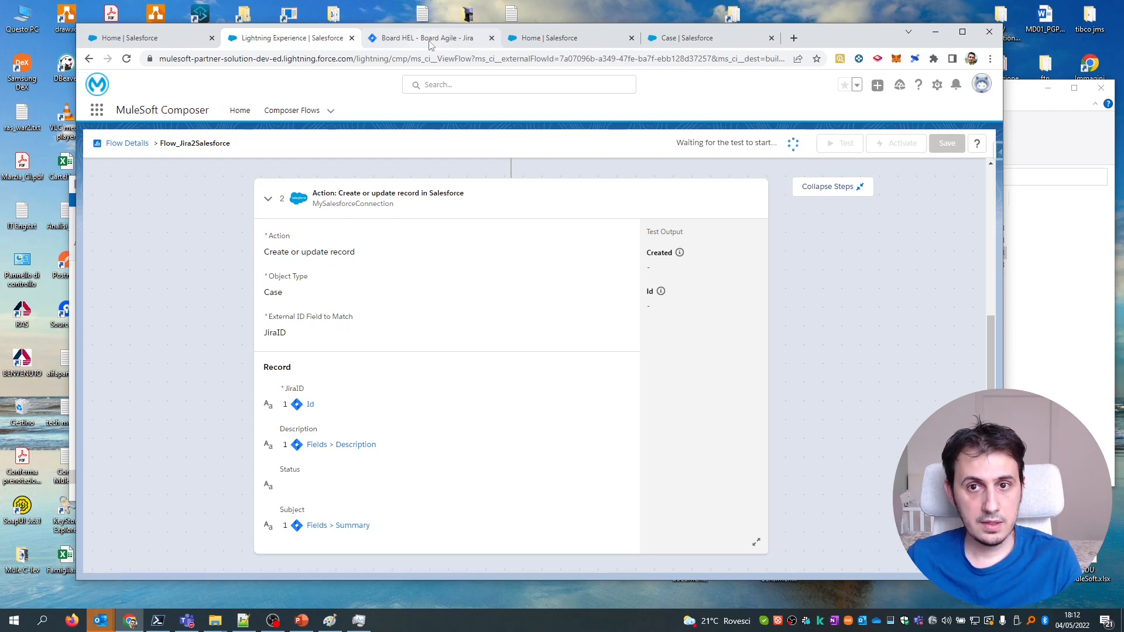
# Run a Salesforce Inspector Data Export on Case, listing 42 records newest first.
pyautogui.click(690, 38)
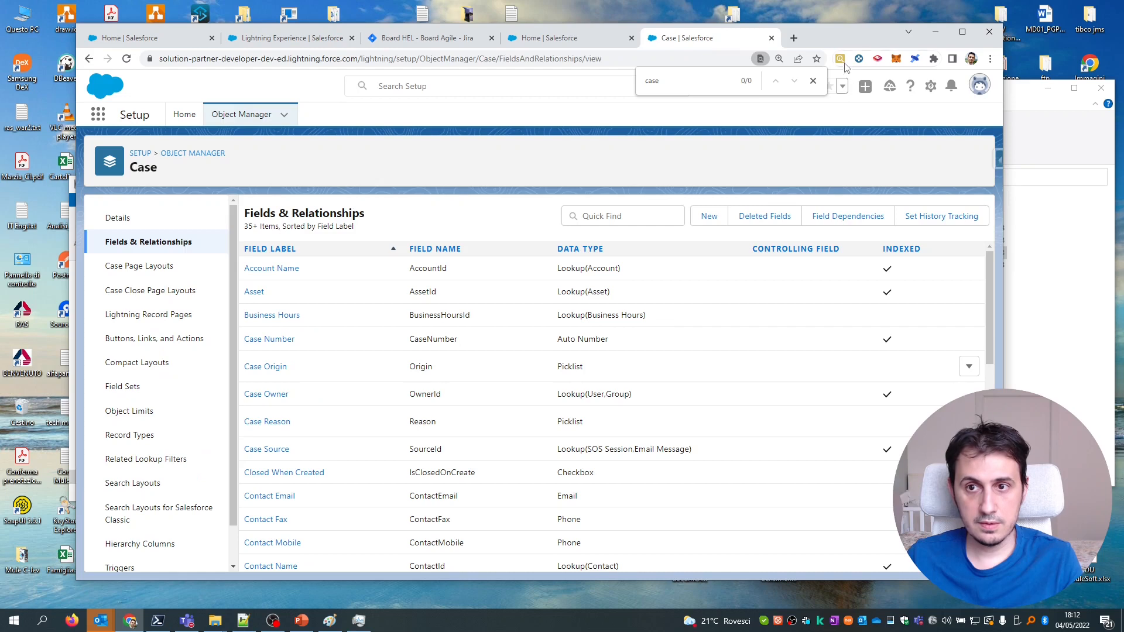
pyautogui.click(813, 81)
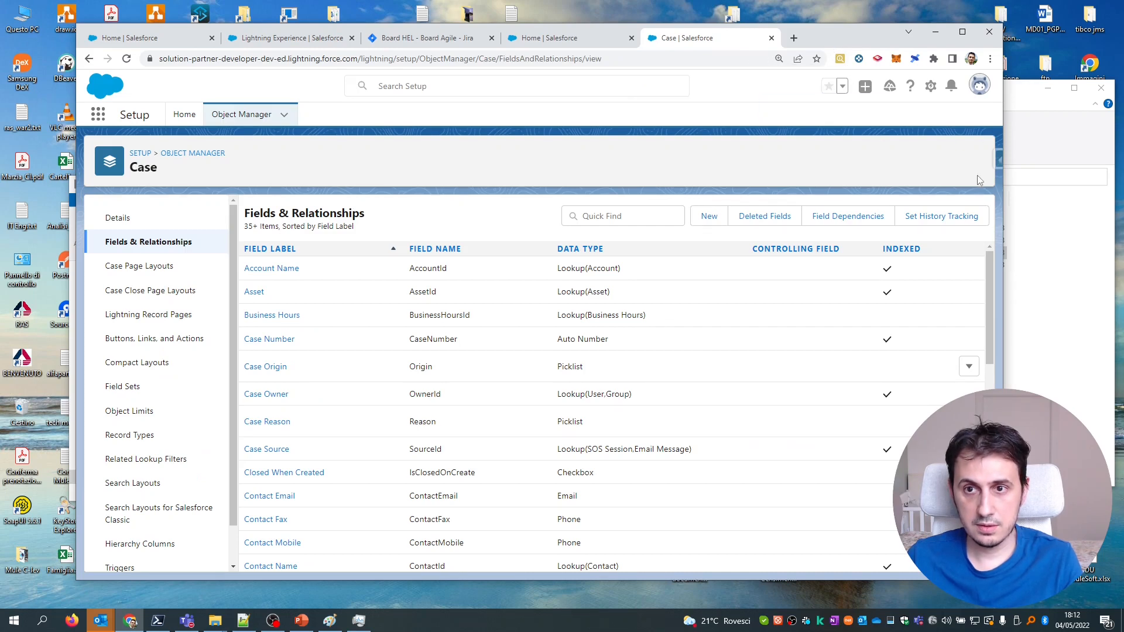
pyautogui.click(997, 160)
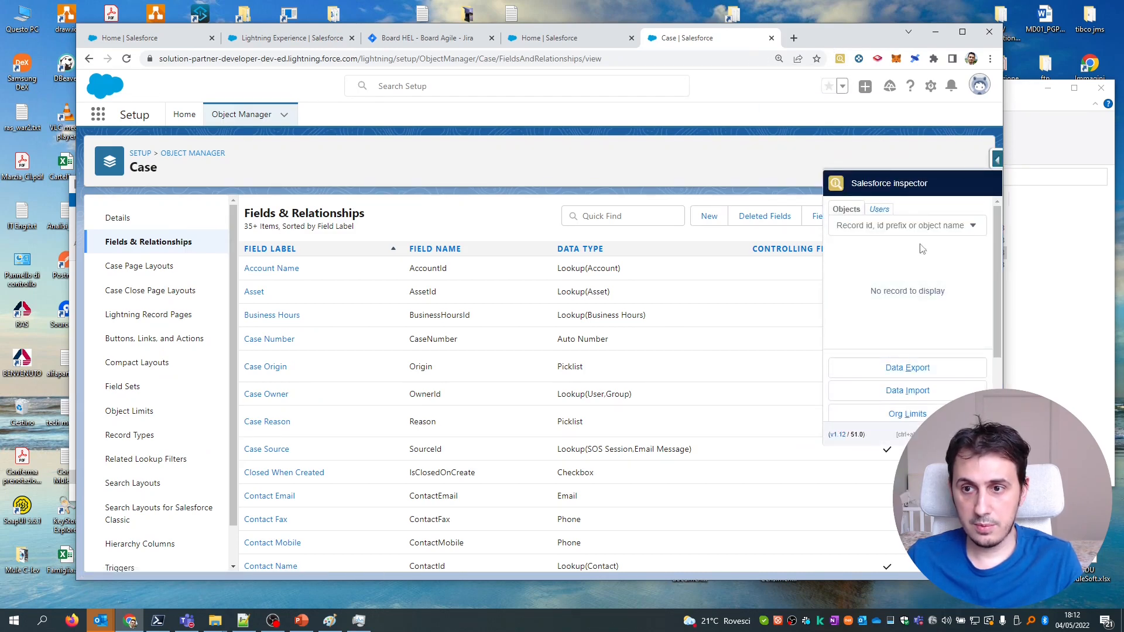
pyautogui.click(930, 375)
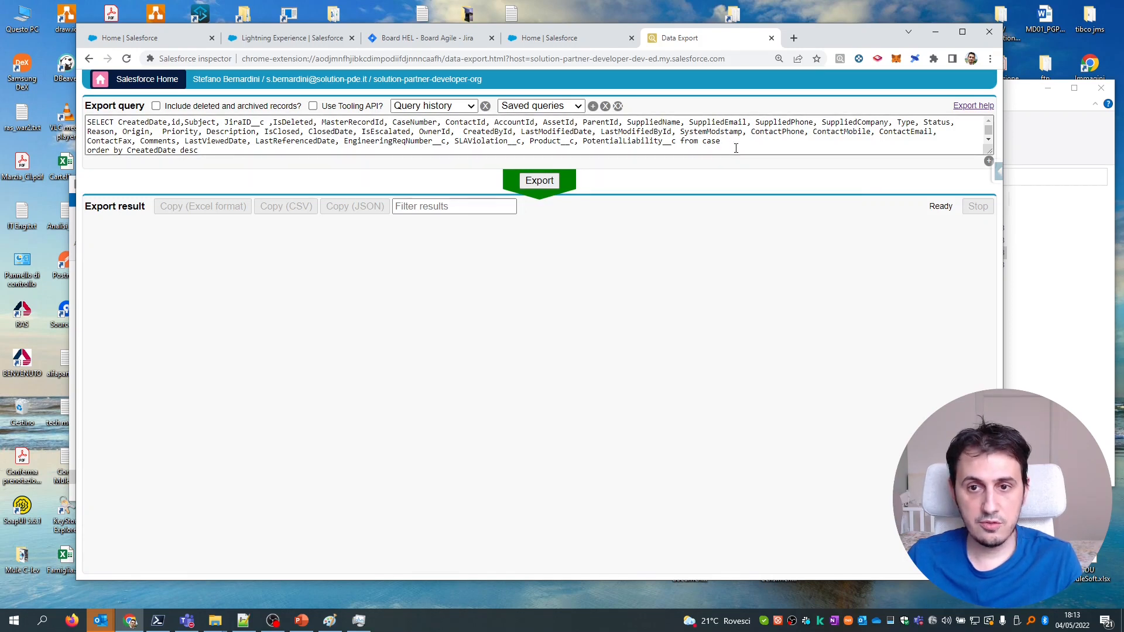
pyautogui.click(540, 183)
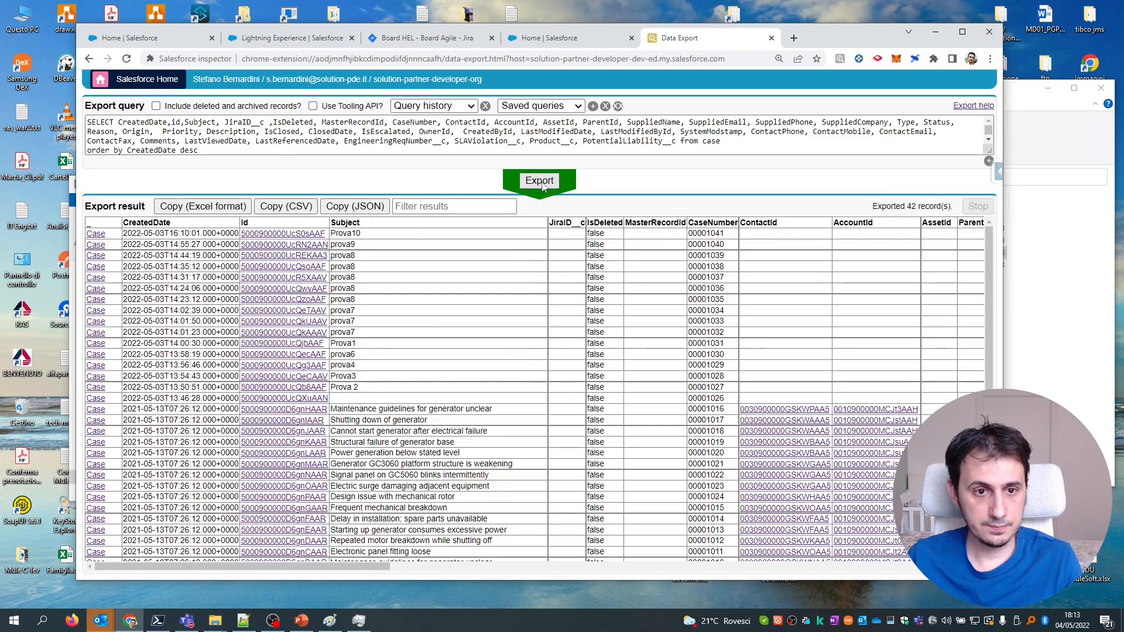
pyautogui.moveTo(127, 234); pyautogui.dragTo(155, 233)
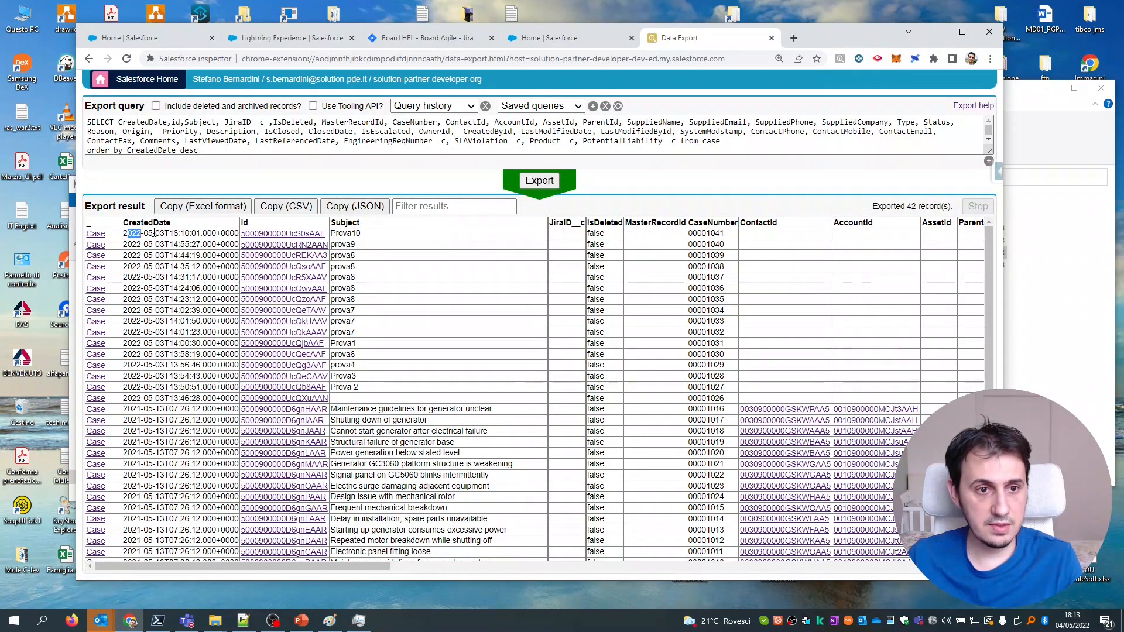
pyautogui.click(506, 133)
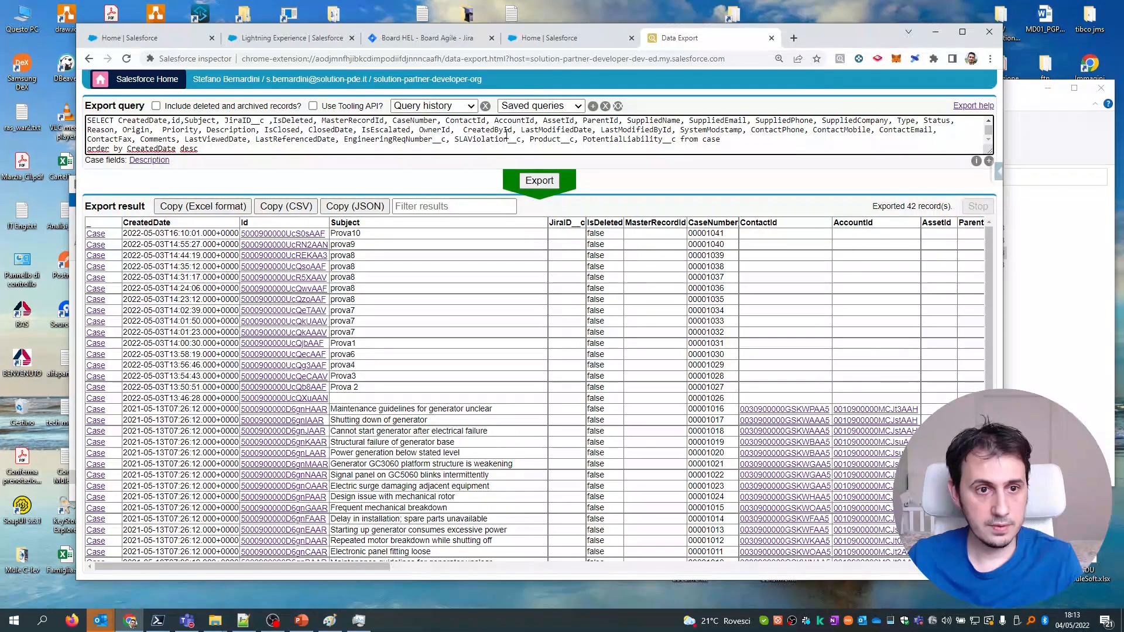
pyautogui.click(530, 182)
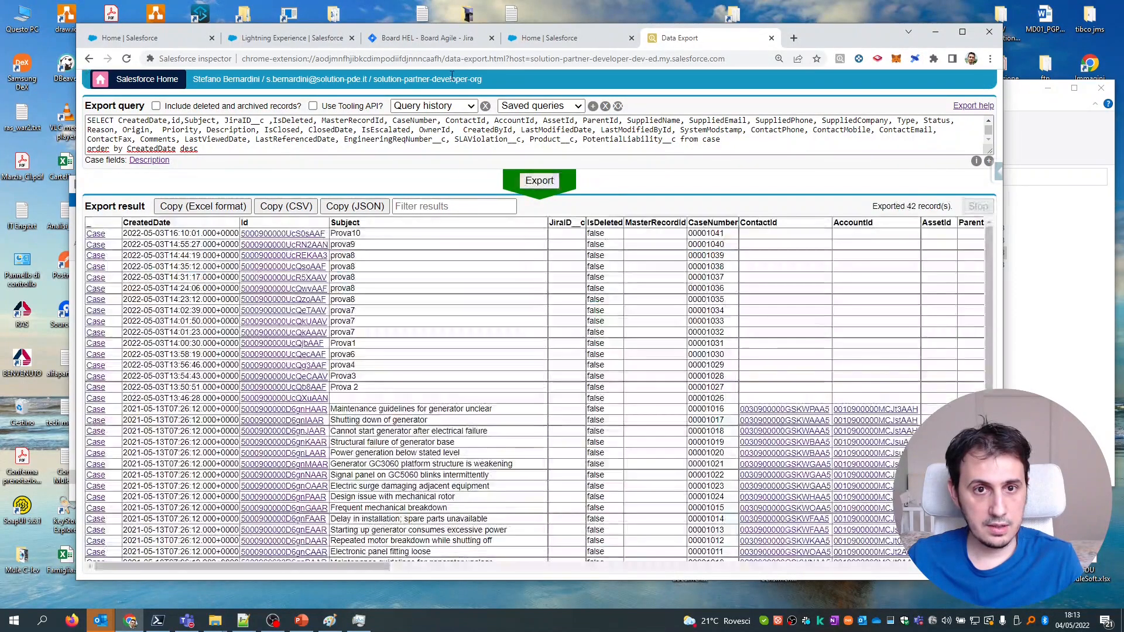
# Open Jira's full ticket creation form on Board HEL, checking the waiting Composer test.
pyautogui.click(442, 39)
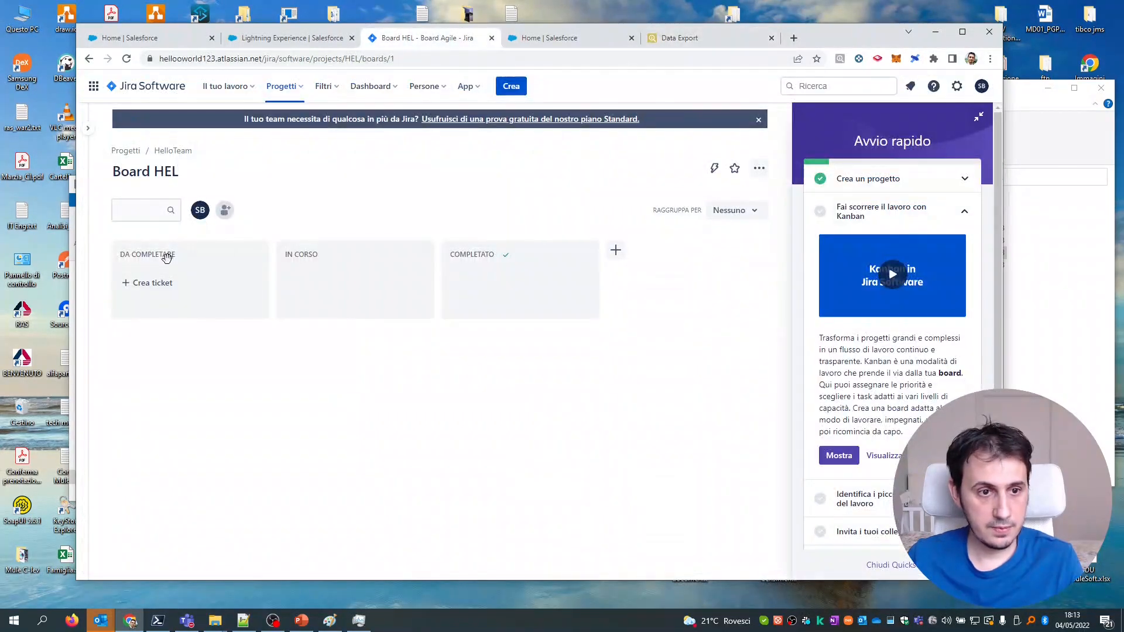
pyautogui.click(155, 285)
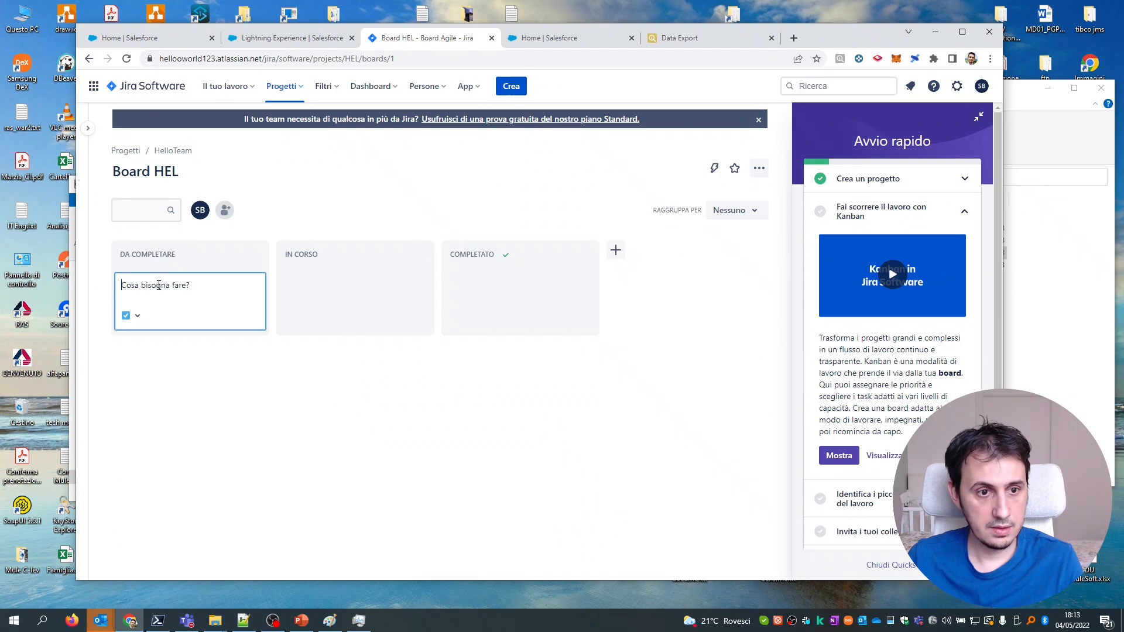
pyautogui.click(198, 344)
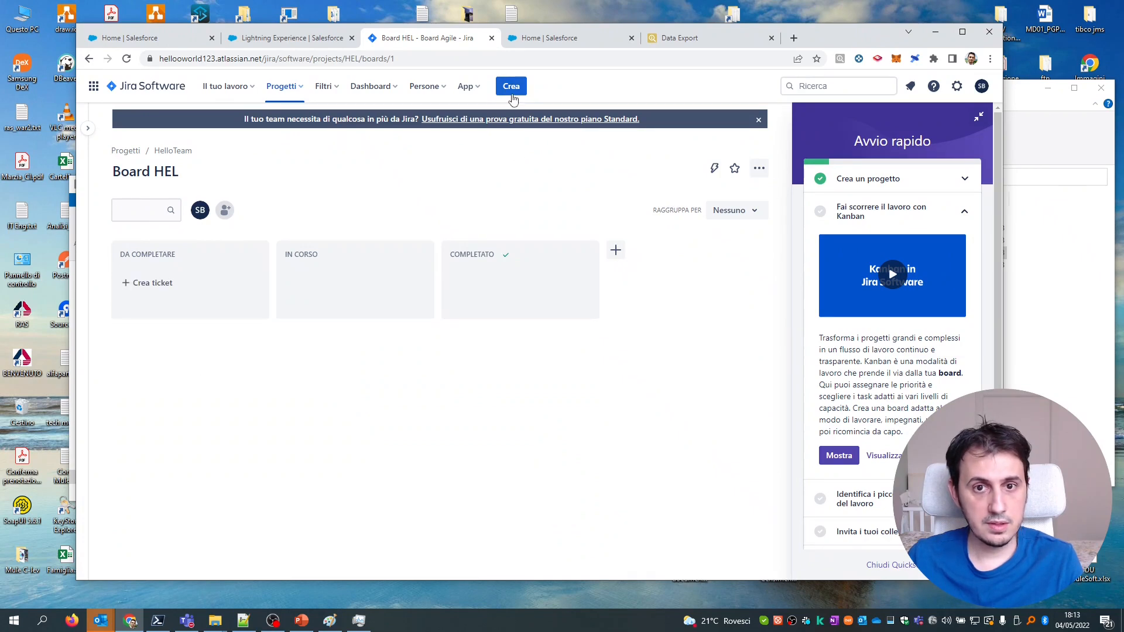
pyautogui.click(512, 94)
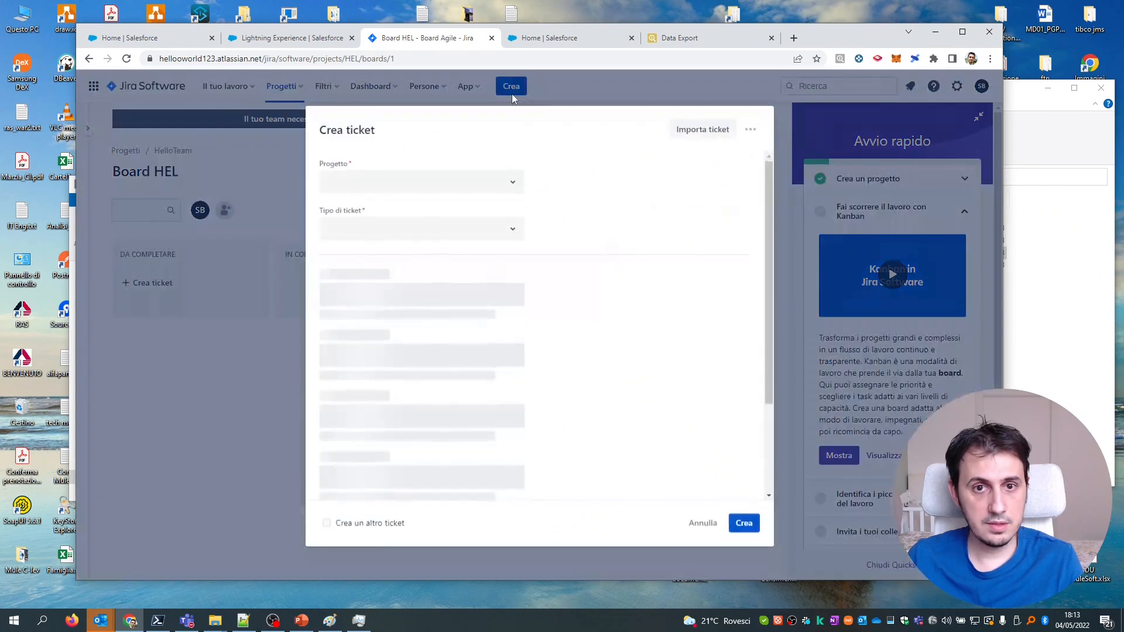
pyautogui.click(291, 39)
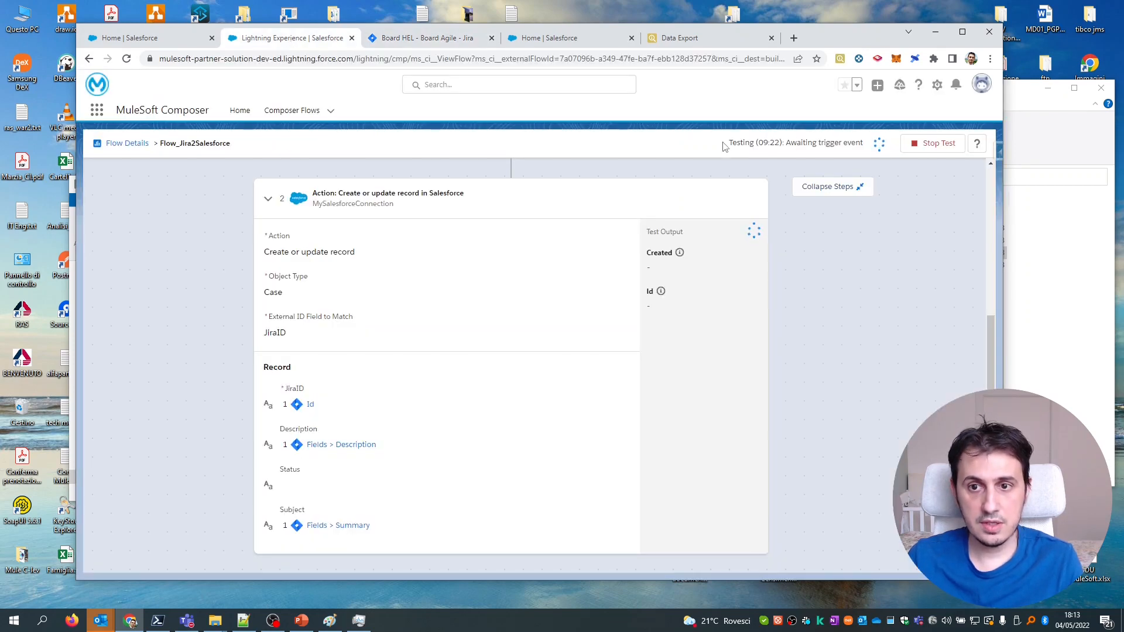
pyautogui.moveTo(726, 146); pyautogui.dragTo(800, 146)
pyautogui.moveTo(726, 147); pyautogui.dragTo(816, 143)
pyautogui.moveTo(725, 147); pyautogui.dragTo(788, 144)
# Create Jira task Test1 with a short Test description as HEL-11.
pyautogui.click(427, 37)
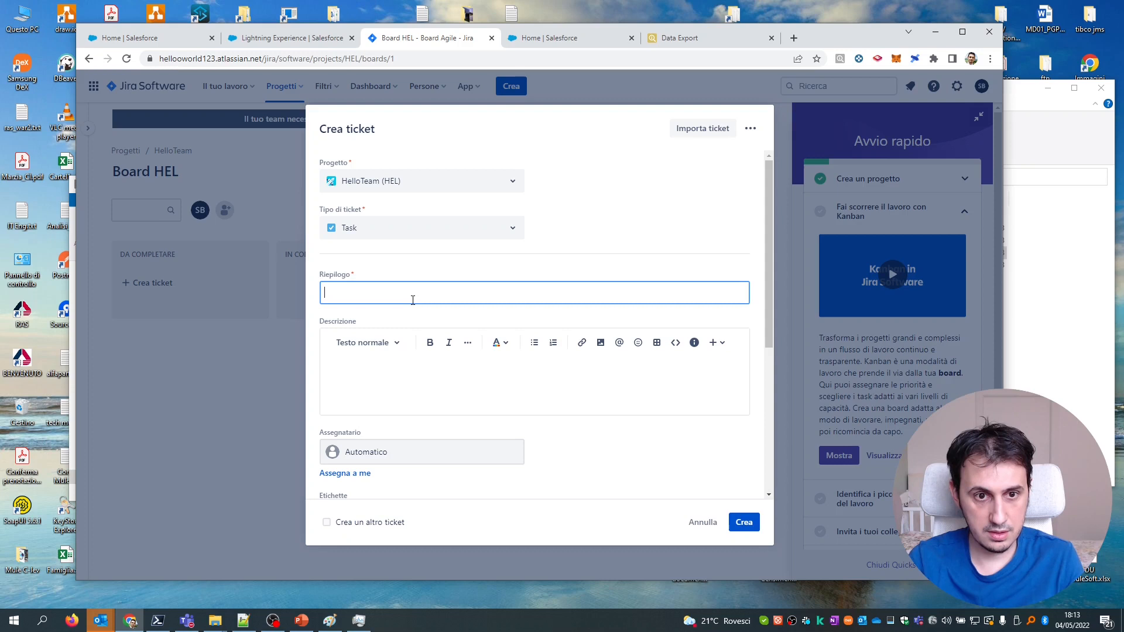
pyautogui.write('1')
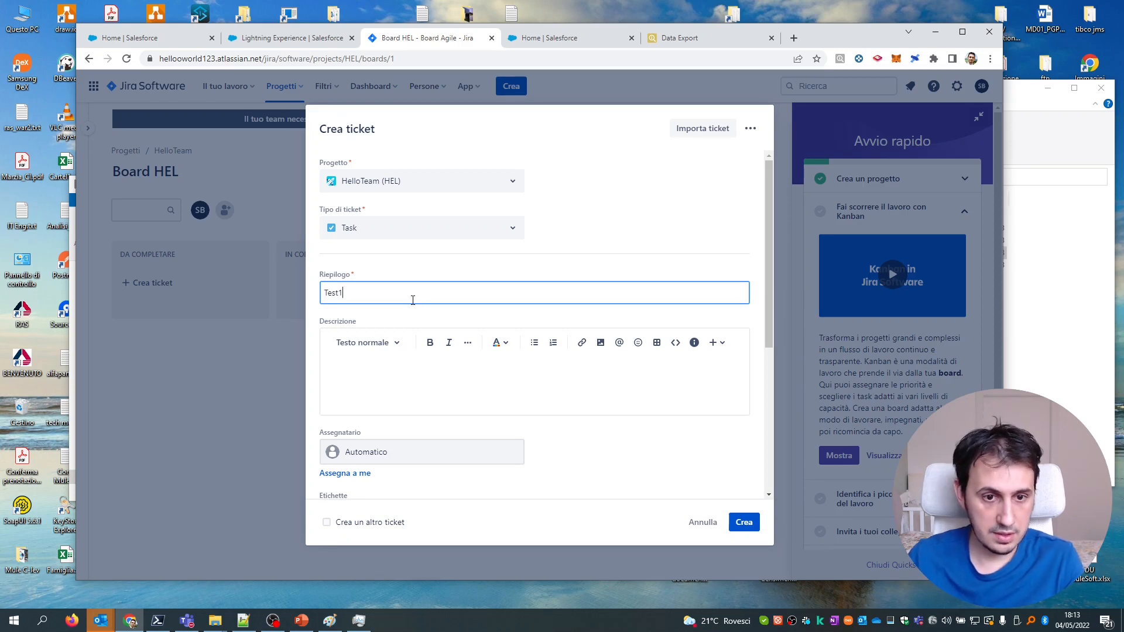
pyautogui.click(721, 345)
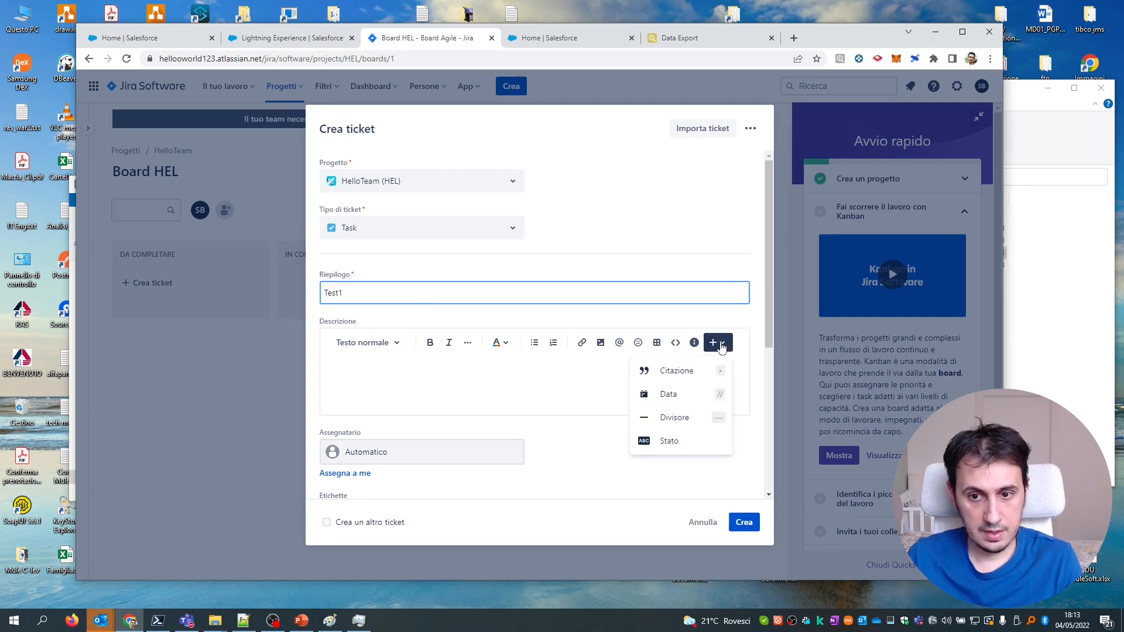
pyautogui.click(401, 369)
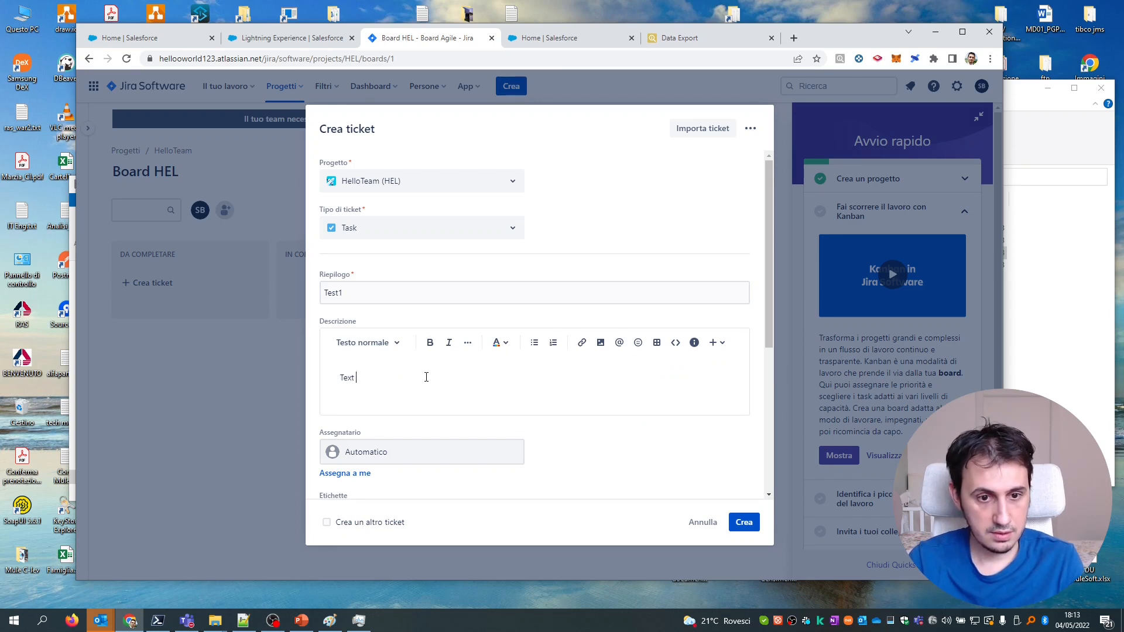
pyautogui.hotkey('ctrl', 'a')
pyautogui.write('Test')
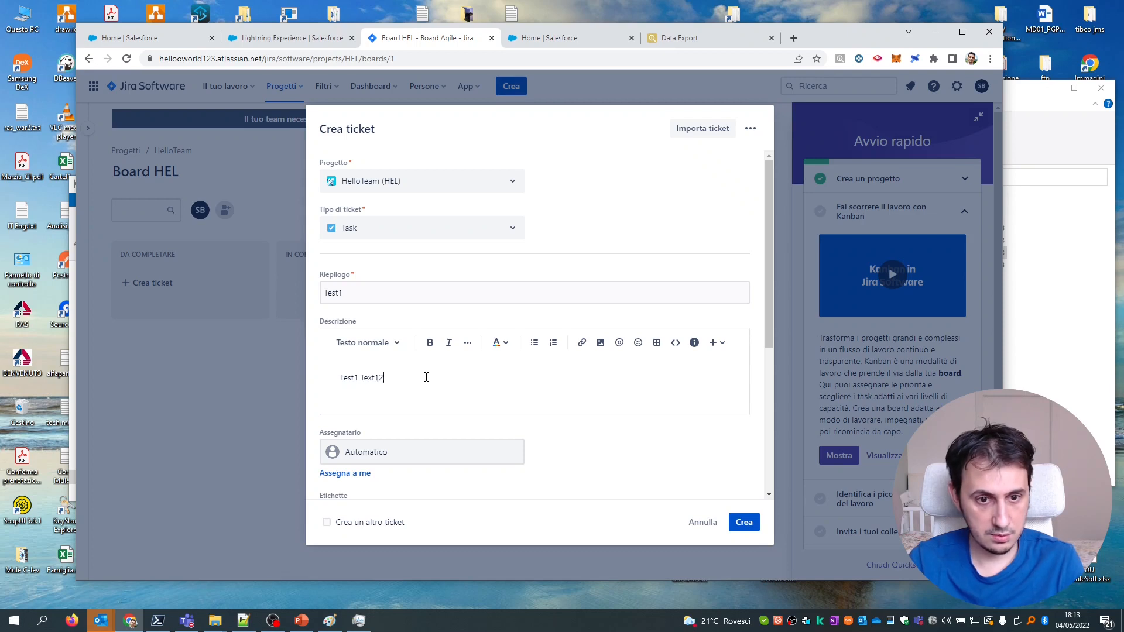
pyautogui.scroll(-5, 475, 413)
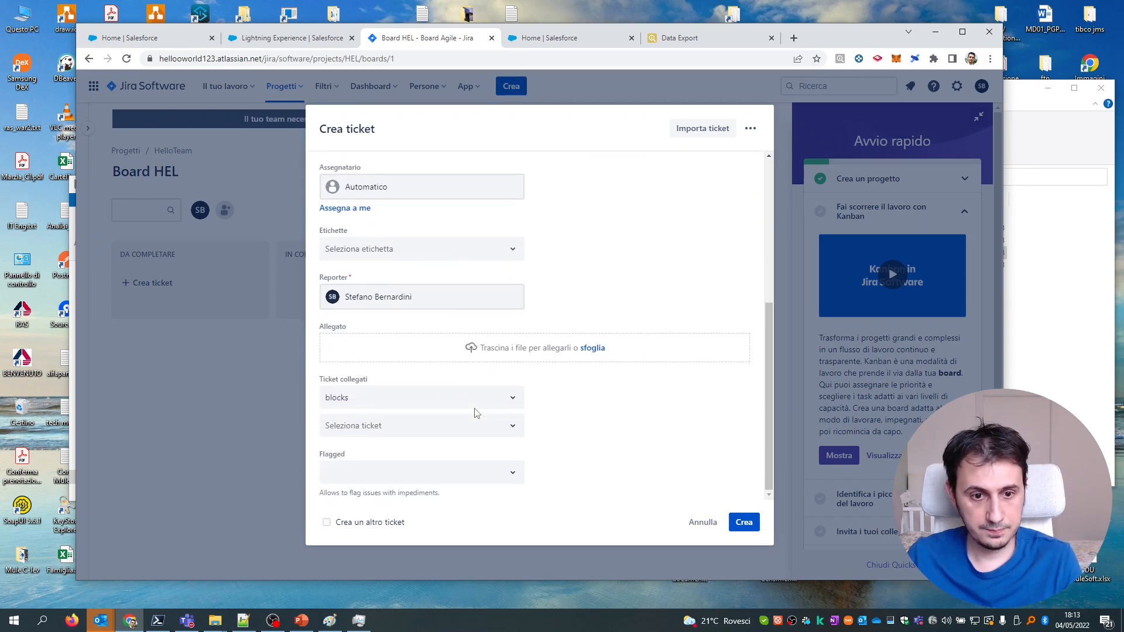
pyautogui.click(749, 528)
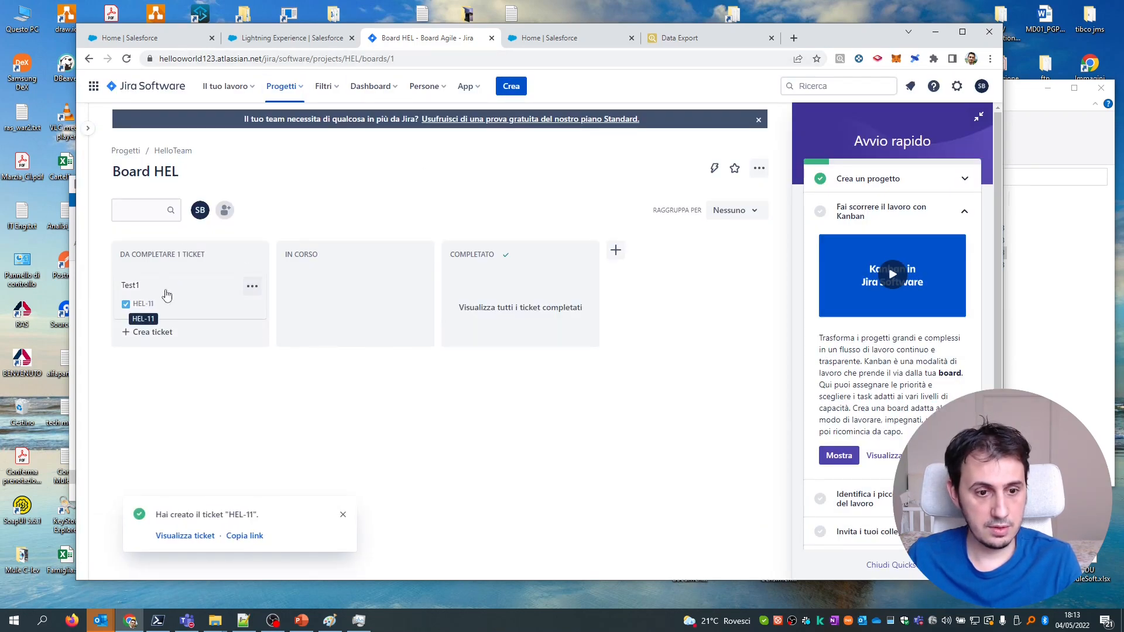
pyautogui.click(300, 39)
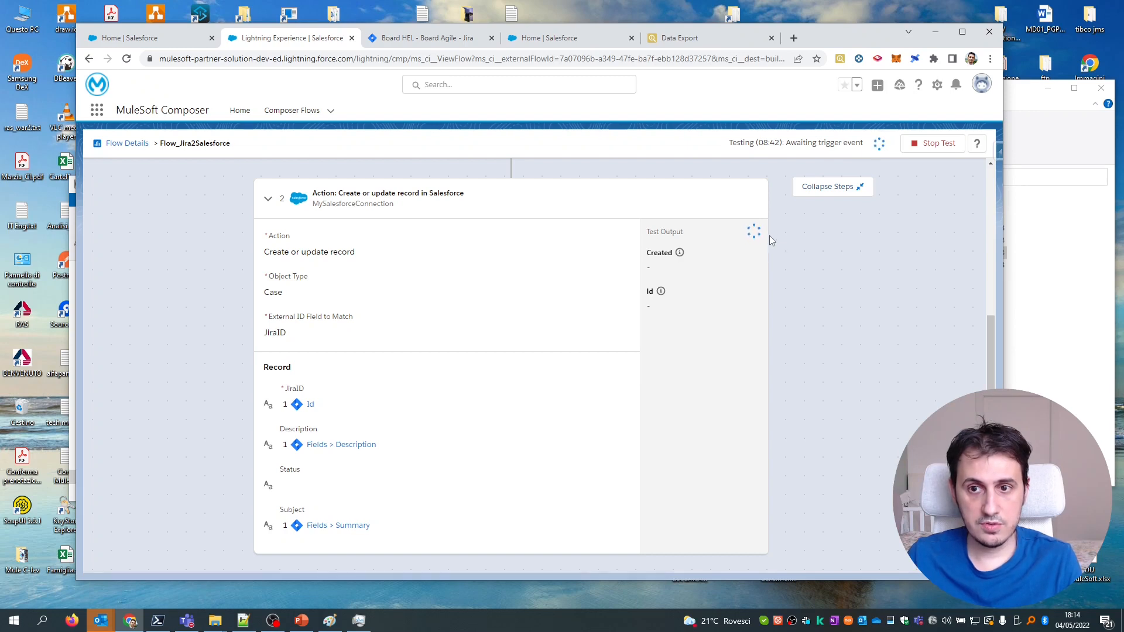
# Scroll to the top of the finished test to view the trigger's HEL-11 output.
pyautogui.moveTo(990, 327); pyautogui.dragTo(985, 166)
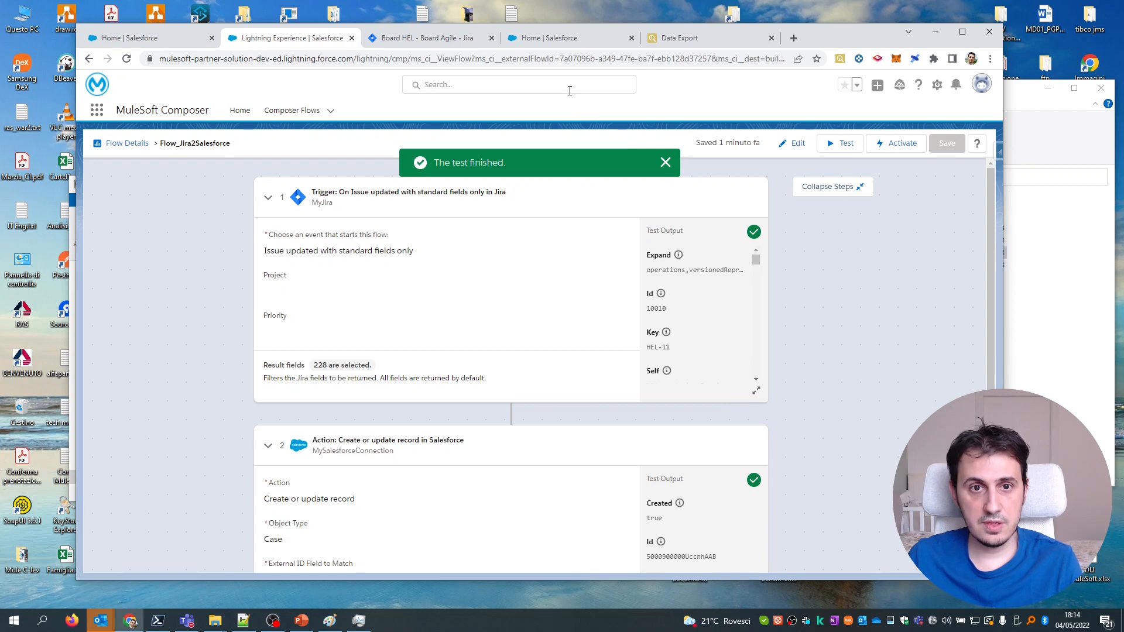
# Re-export Cases to confirm new case Test1 with JiraID 10010, then open HEL-11 in Jira.
pyautogui.click(688, 39)
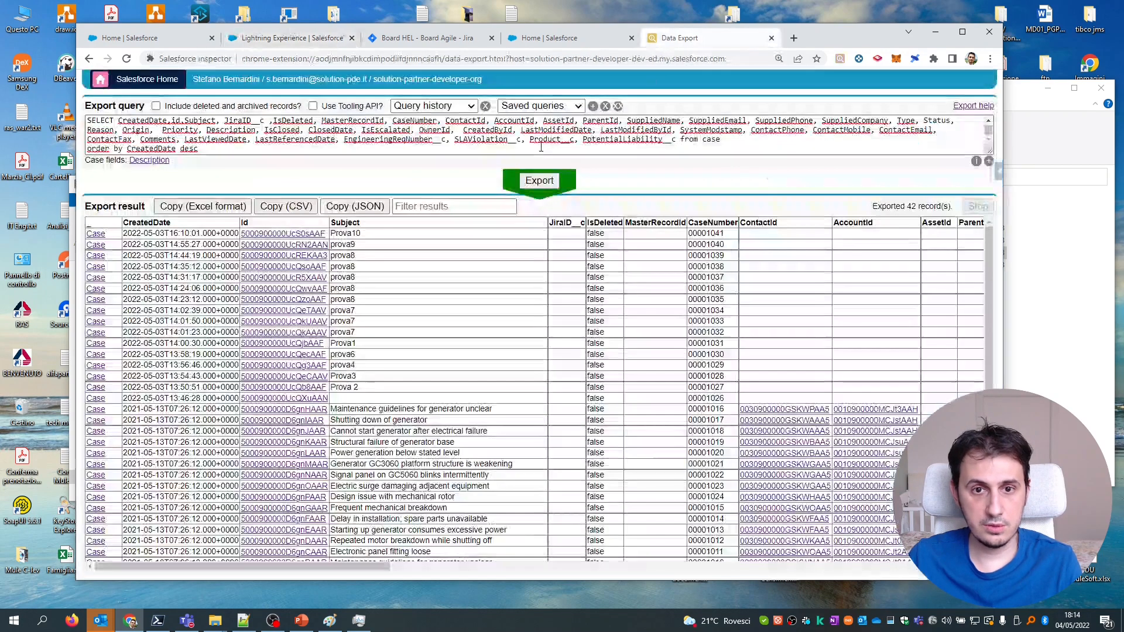
pyautogui.click(534, 183)
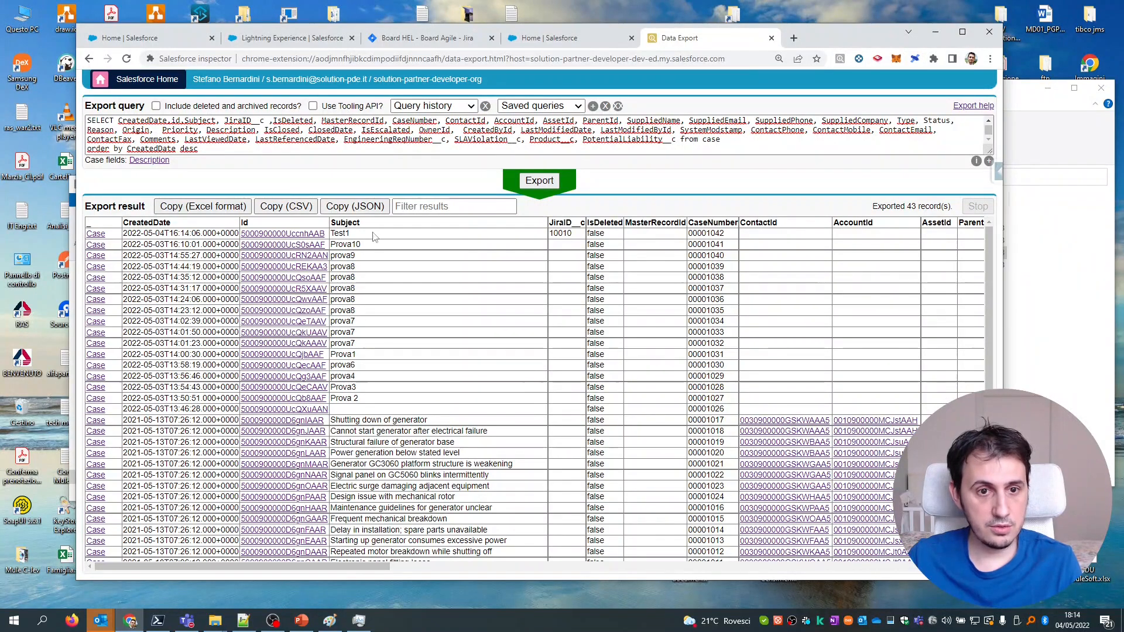
pyautogui.doubleClick(345, 234)
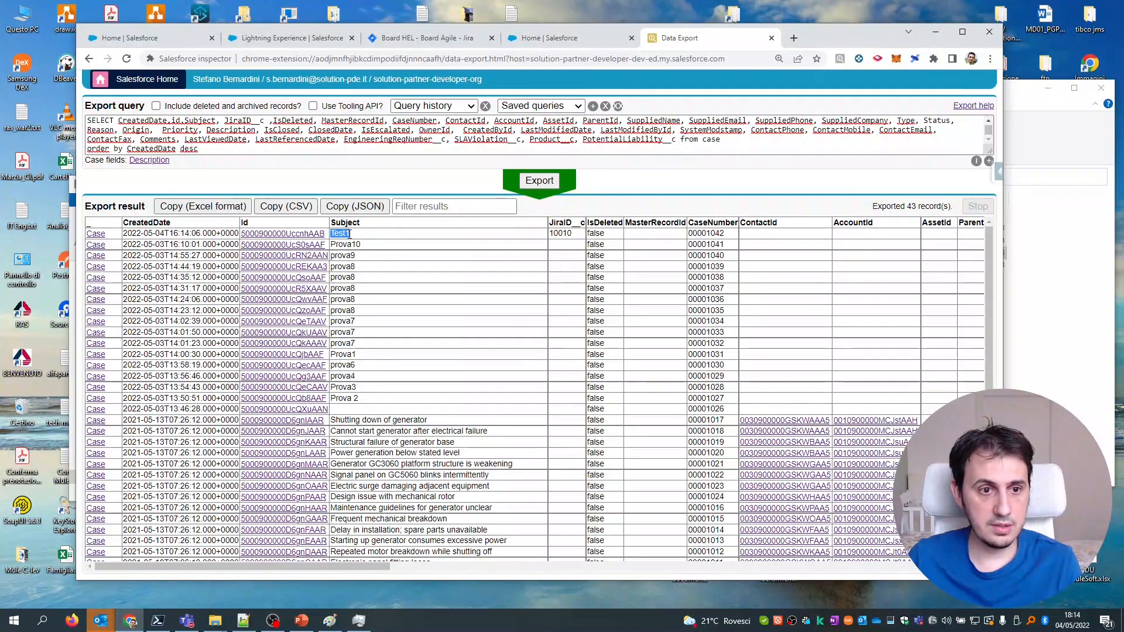
pyautogui.moveTo(376, 567); pyautogui.dragTo(639, 571)
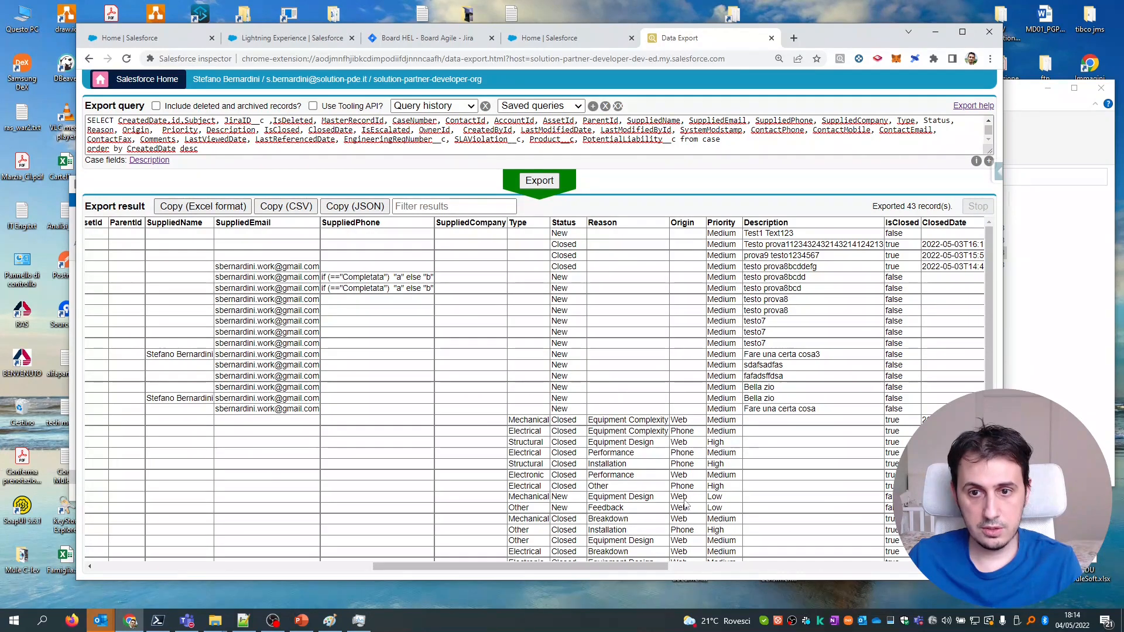
pyautogui.moveTo(609, 567); pyautogui.dragTo(683, 562)
pyautogui.moveTo(533, 233); pyautogui.dragTo(582, 233)
pyautogui.click(425, 37)
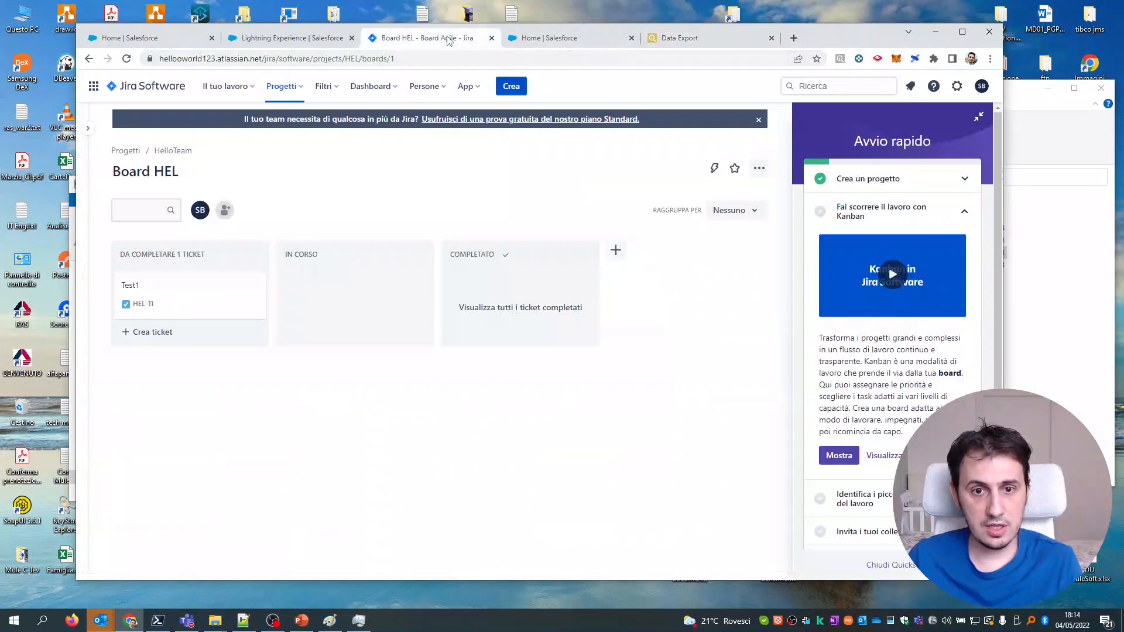
pyautogui.click(173, 308)
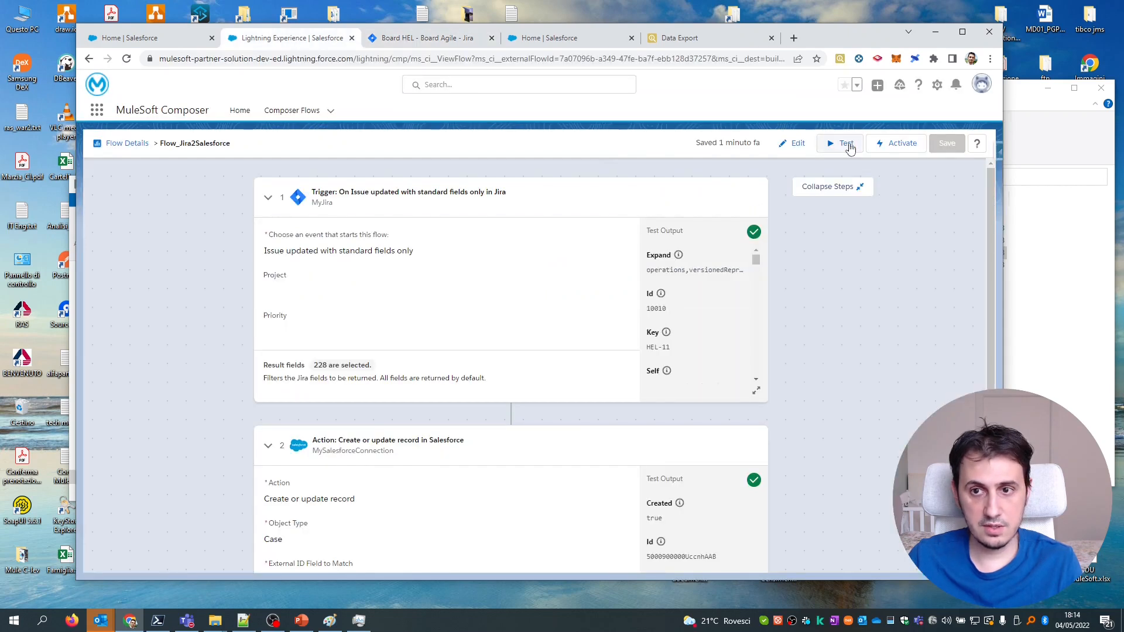
# Start another test run of Flow_Jira2Salesforce and go back to HEL-11 in Jira.
pyautogui.click(845, 145)
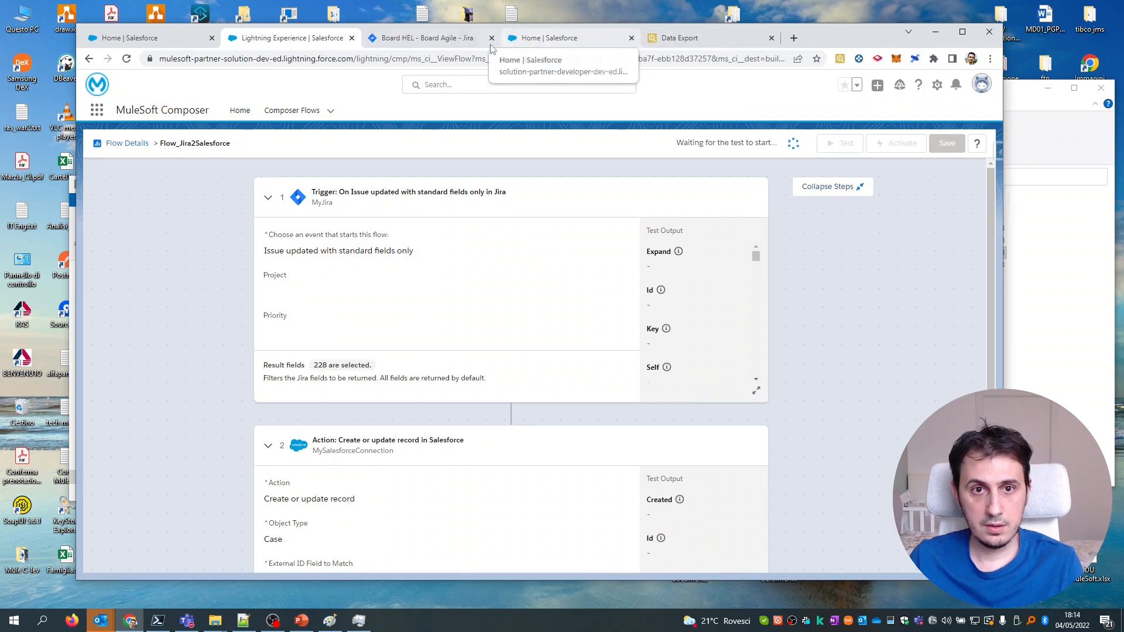
pyautogui.click(428, 38)
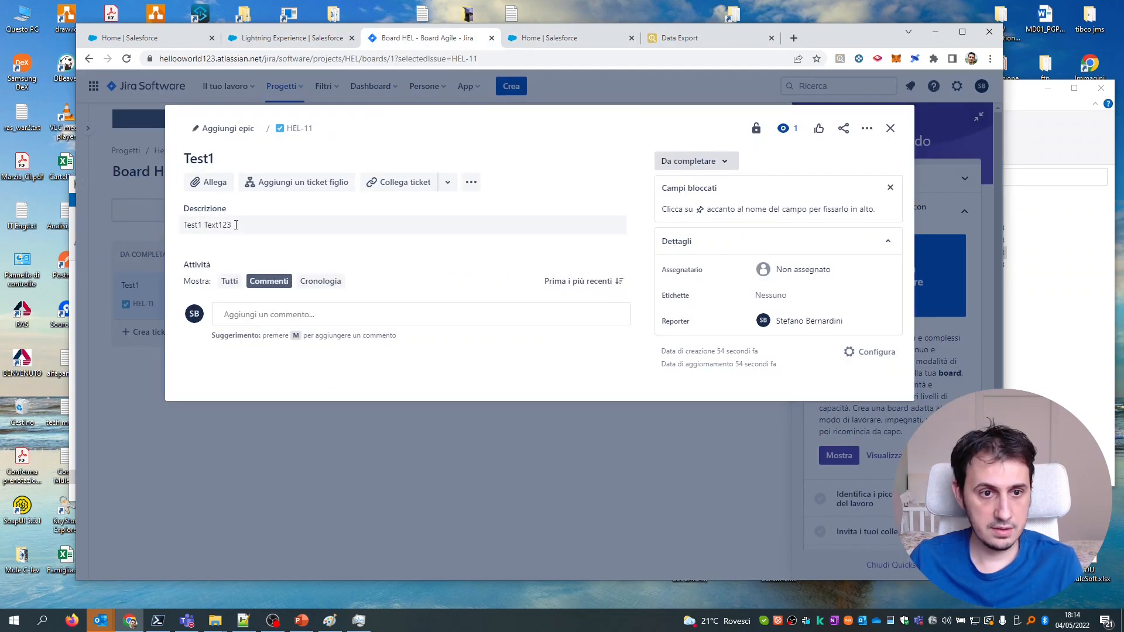
# Change HEL-11's description to Test1 Text1234 and save it.
pyautogui.click(236, 225)
pyautogui.click(231, 231)
pyautogui.click(368, 268)
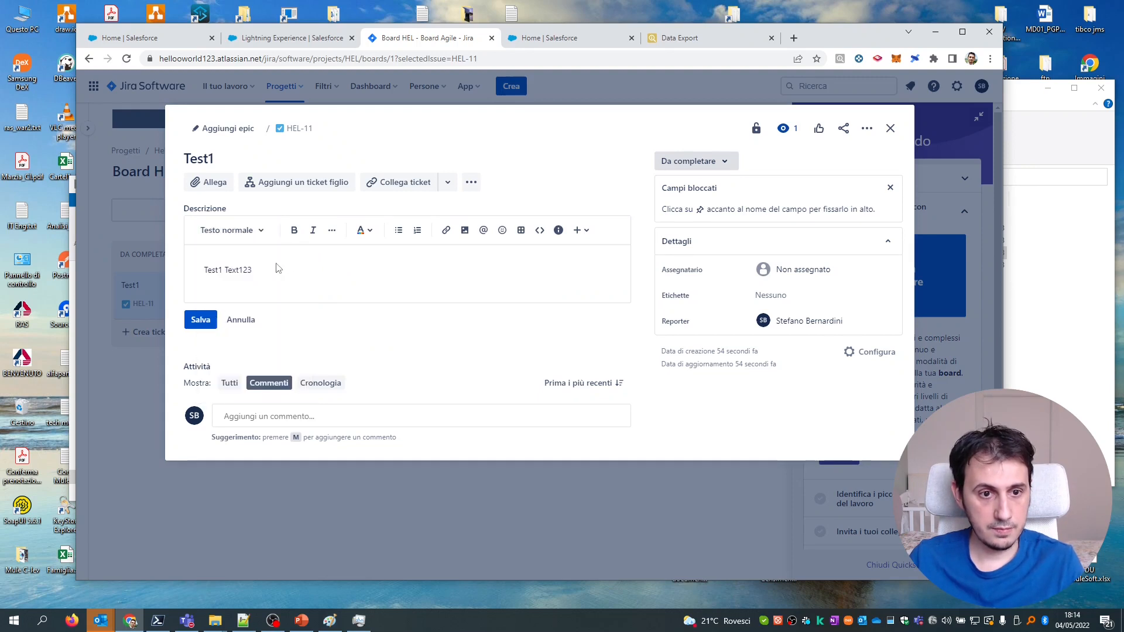
pyautogui.write('4')
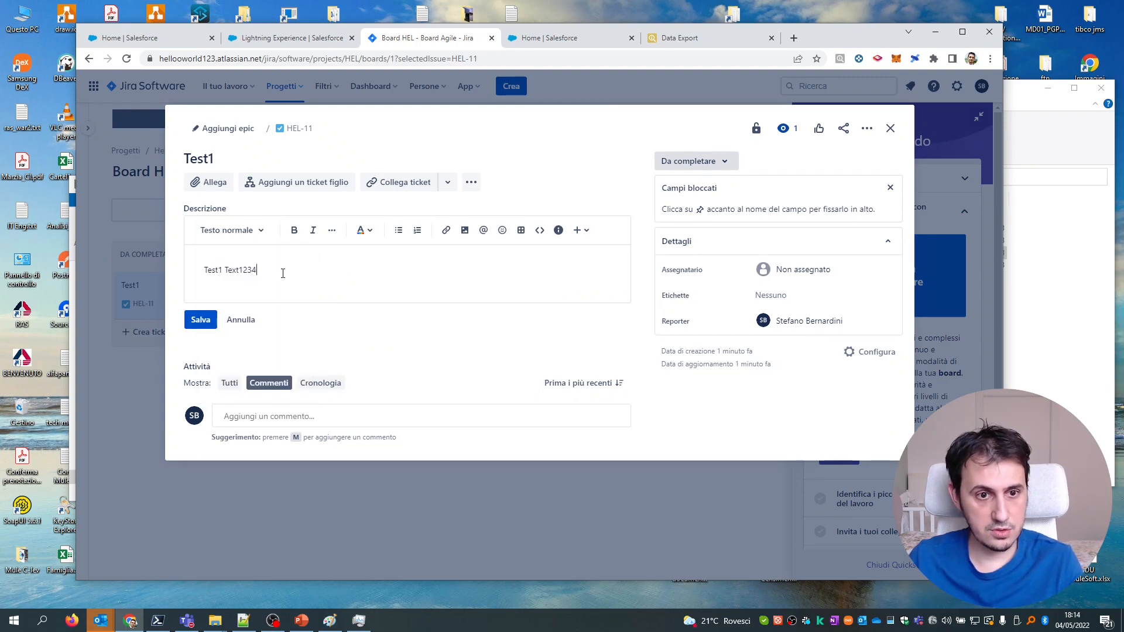
pyautogui.click(201, 320)
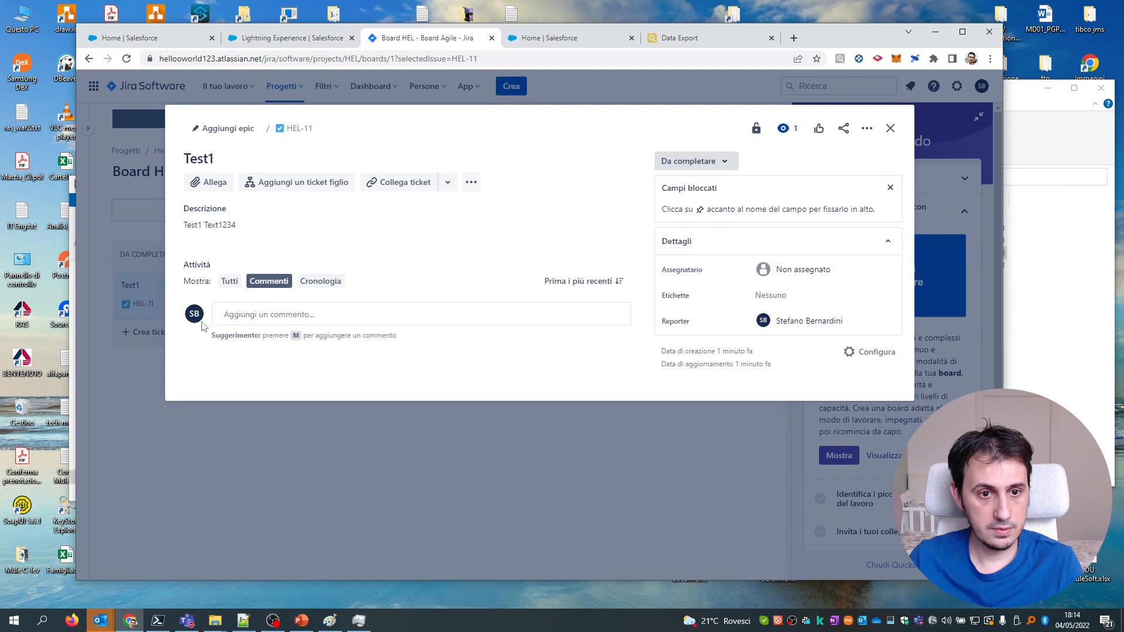
pyautogui.click(306, 41)
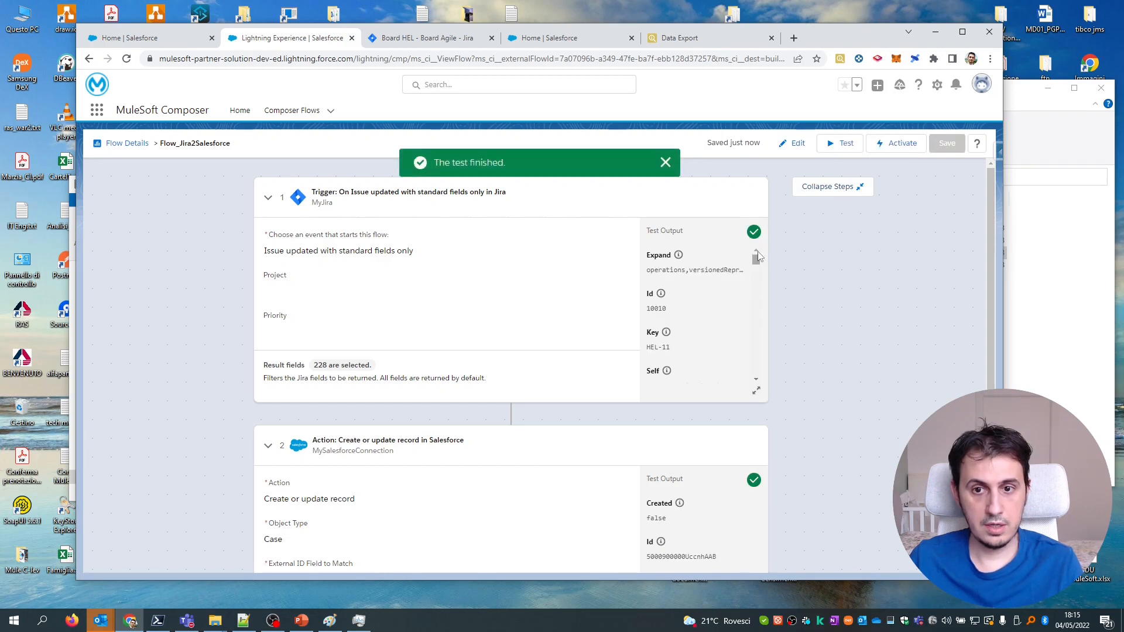
# After the second test reports Created false, return to the Salesforce Case data export.
pyautogui.click(679, 38)
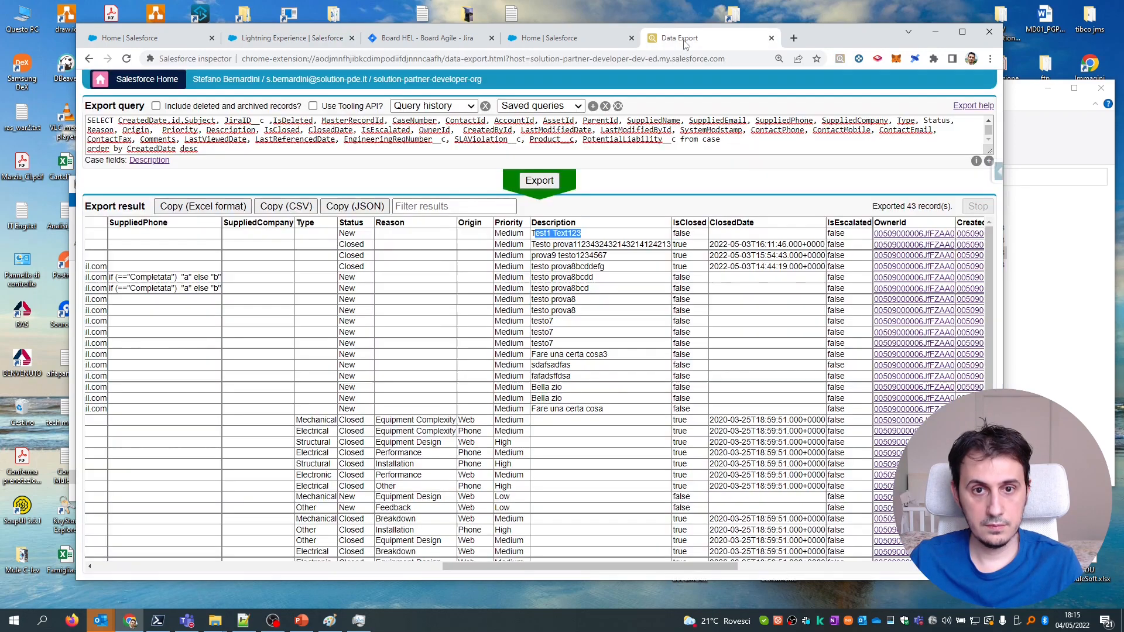
# Re-run the case export and confirm Test1's description reads 'Test1 Text1234' with JiraID 10010.
pyautogui.click(540, 180)
pyautogui.moveTo(381, 566); pyautogui.dragTo(772, 568)
pyautogui.doubleClick(435, 233)
pyautogui.moveTo(396, 233); pyautogui.dragTo(450, 234)
pyautogui.click(451, 234)
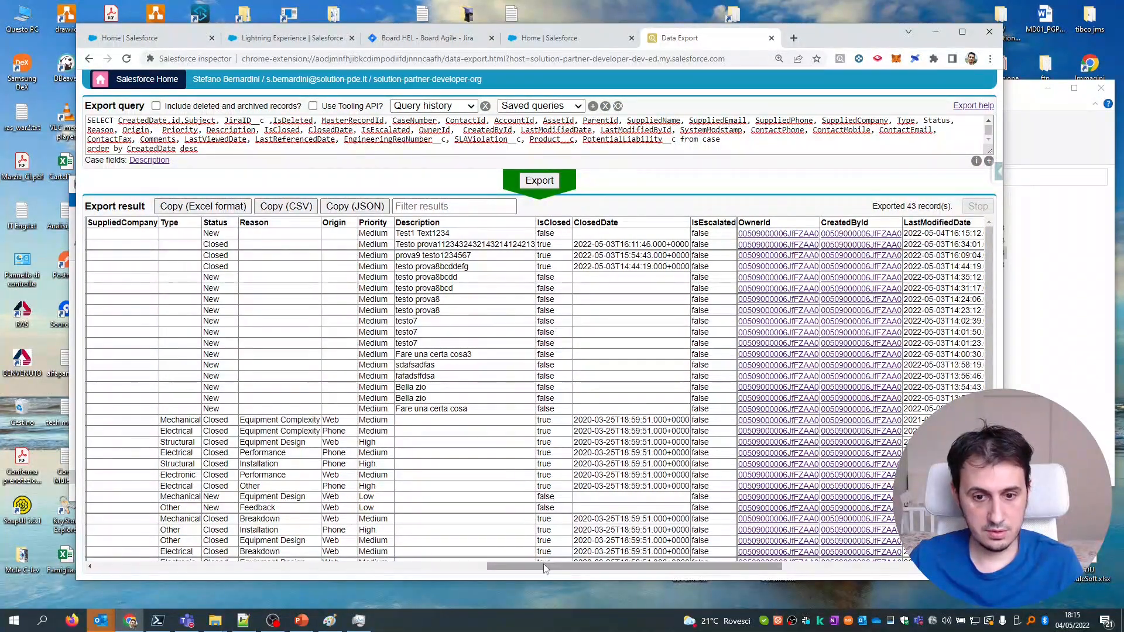
pyautogui.moveTo(543, 565); pyautogui.dragTo(143, 567)
pyautogui.doubleClick(557, 234)
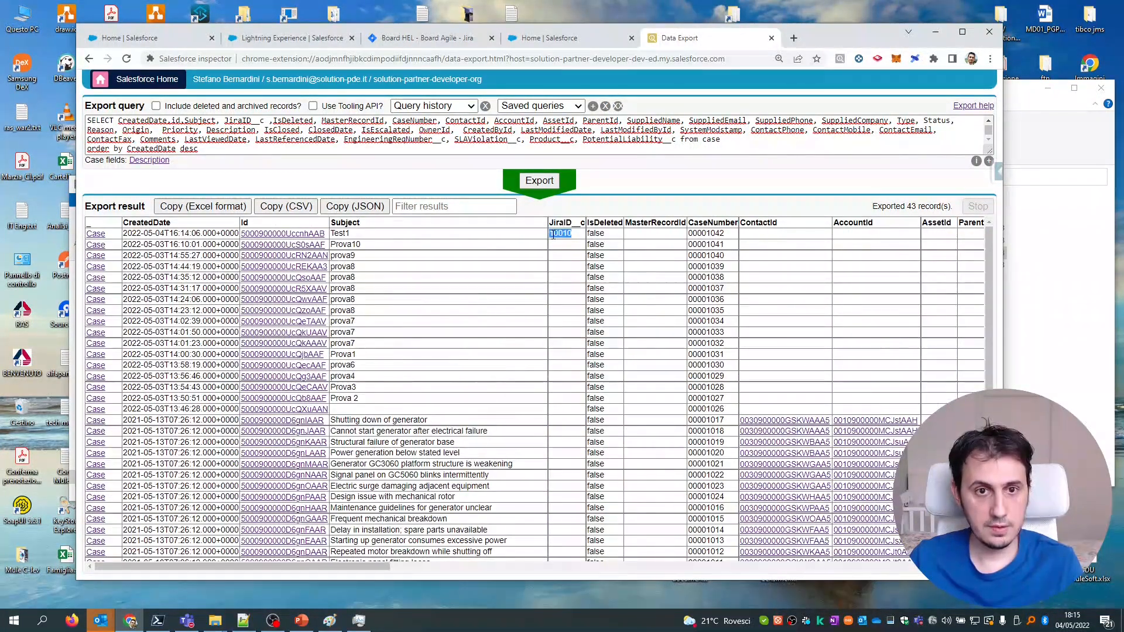
pyautogui.click(302, 43)
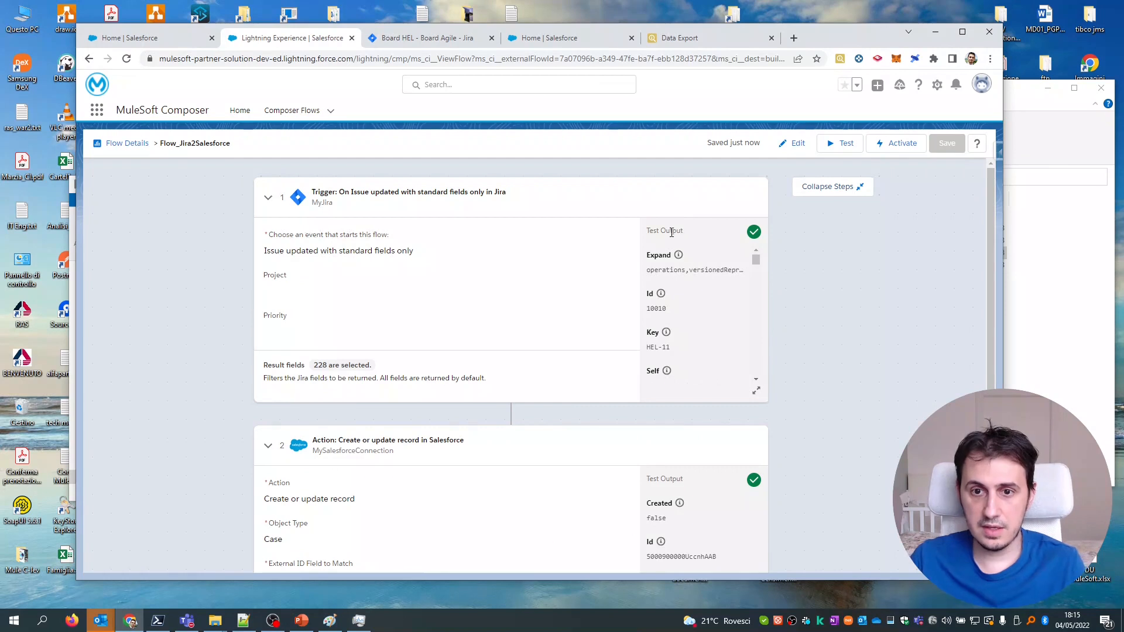
# Expand the Jira trigger's full test output and review its fields down to the Da completare status.
pyautogui.click(756, 391)
pyautogui.moveTo(390, 224); pyautogui.dragTo(403, 395)
pyautogui.scroll(-2, 725, 254)
pyautogui.scroll(-18, 724, 254)
pyautogui.moveTo(725, 326); pyautogui.dragTo(695, 528)
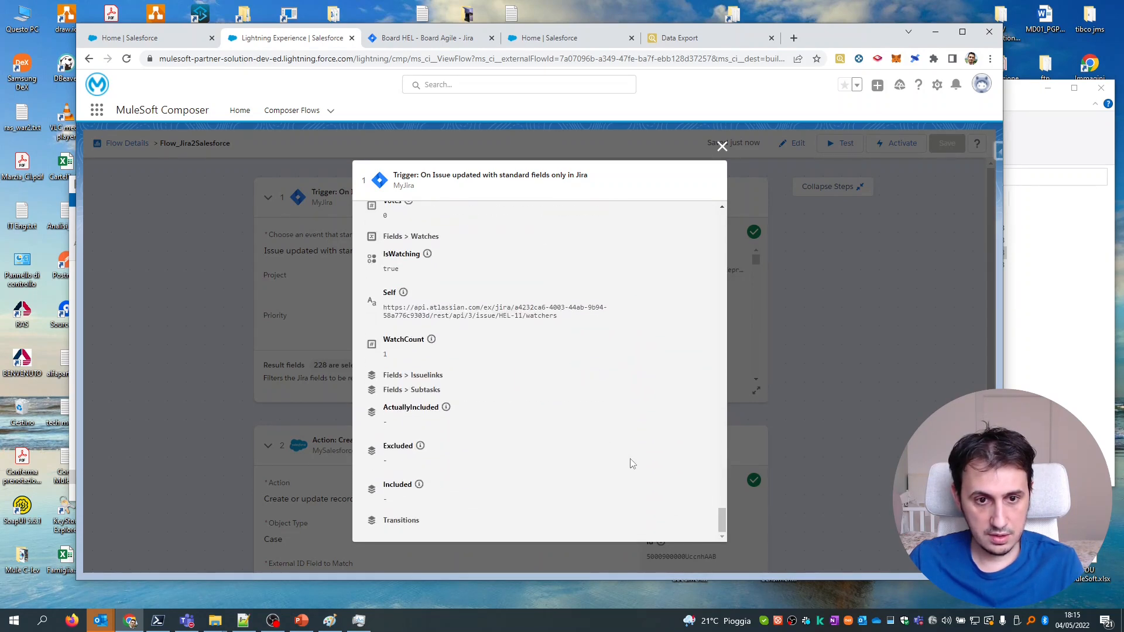
pyautogui.scroll(5, 697, 480)
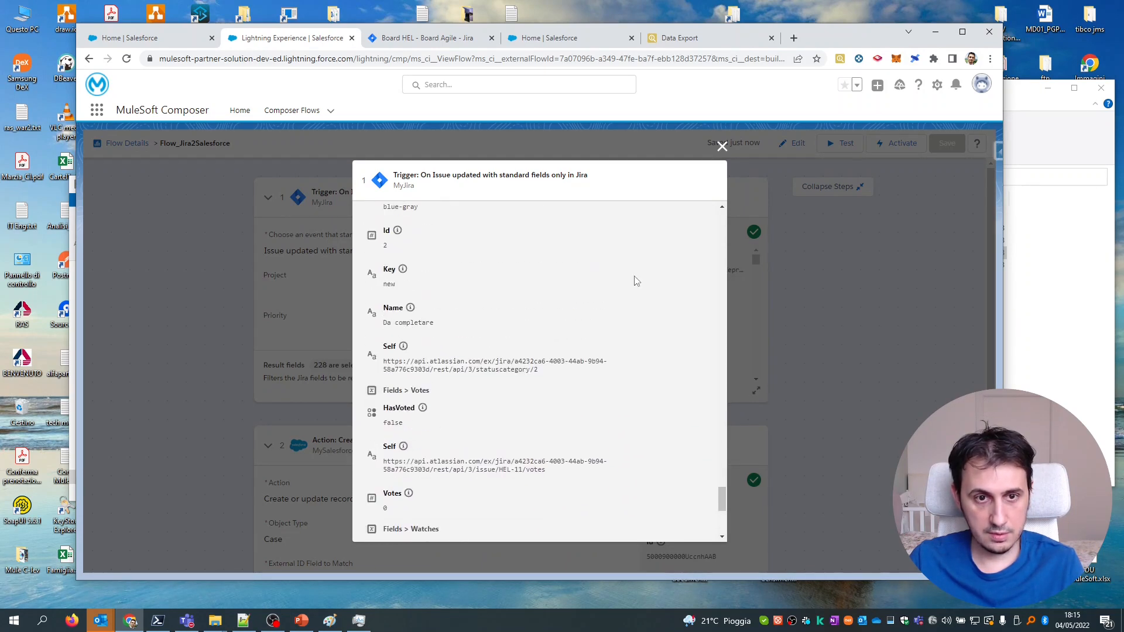
pyautogui.click(448, 40)
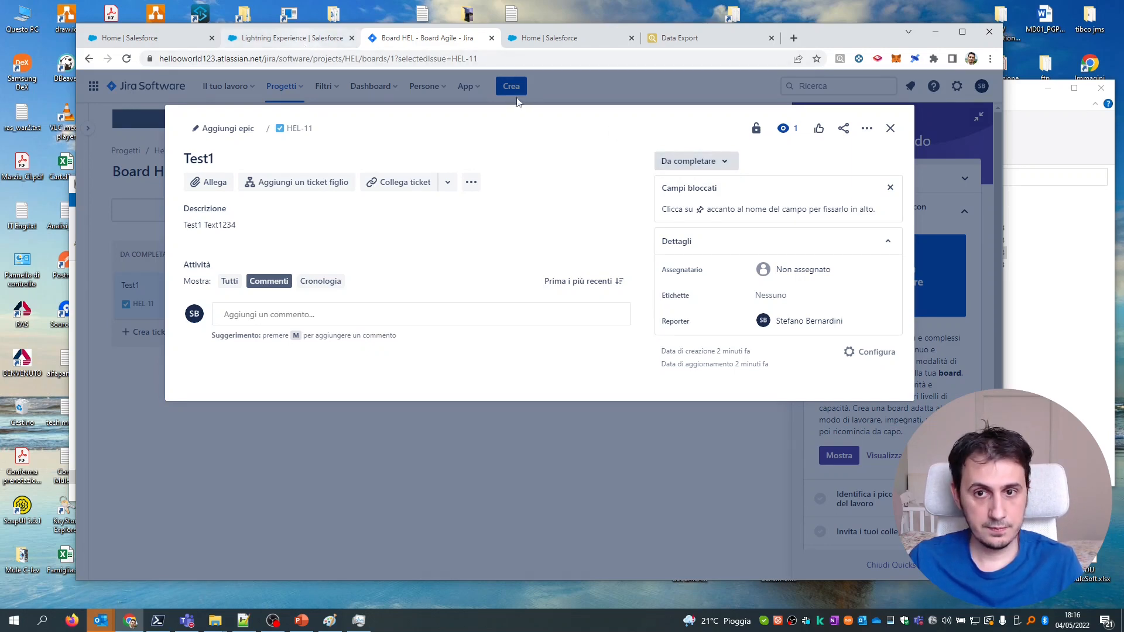
# Check HEL-11's status options, leaving it at Da completare, and go back to Composer.
pyautogui.click(696, 169)
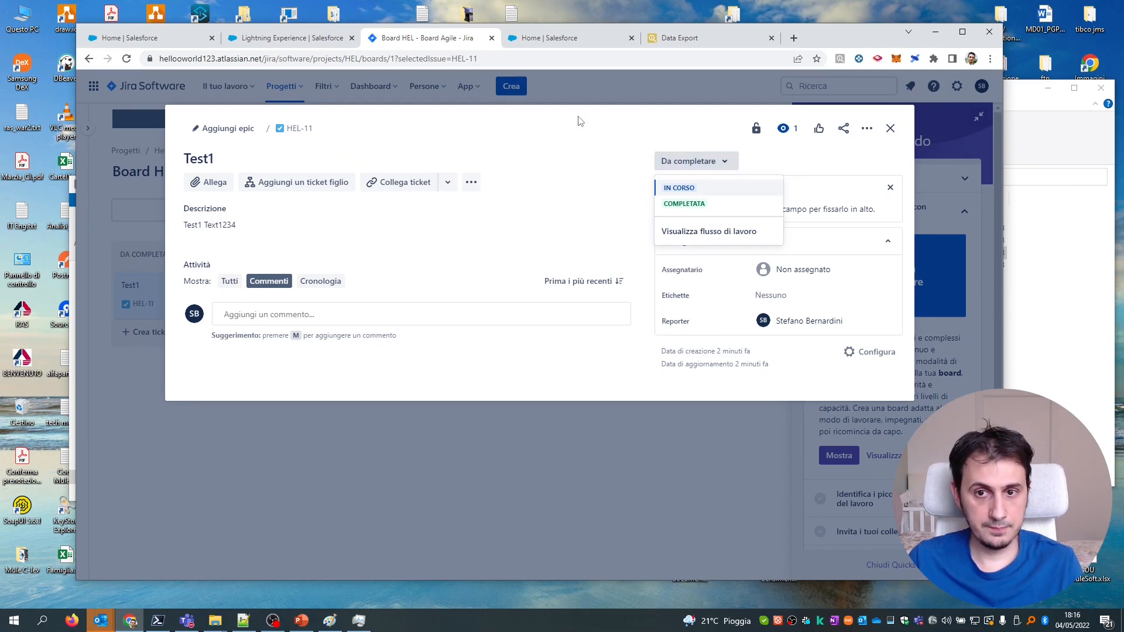
pyautogui.click(587, 141)
pyautogui.click(296, 45)
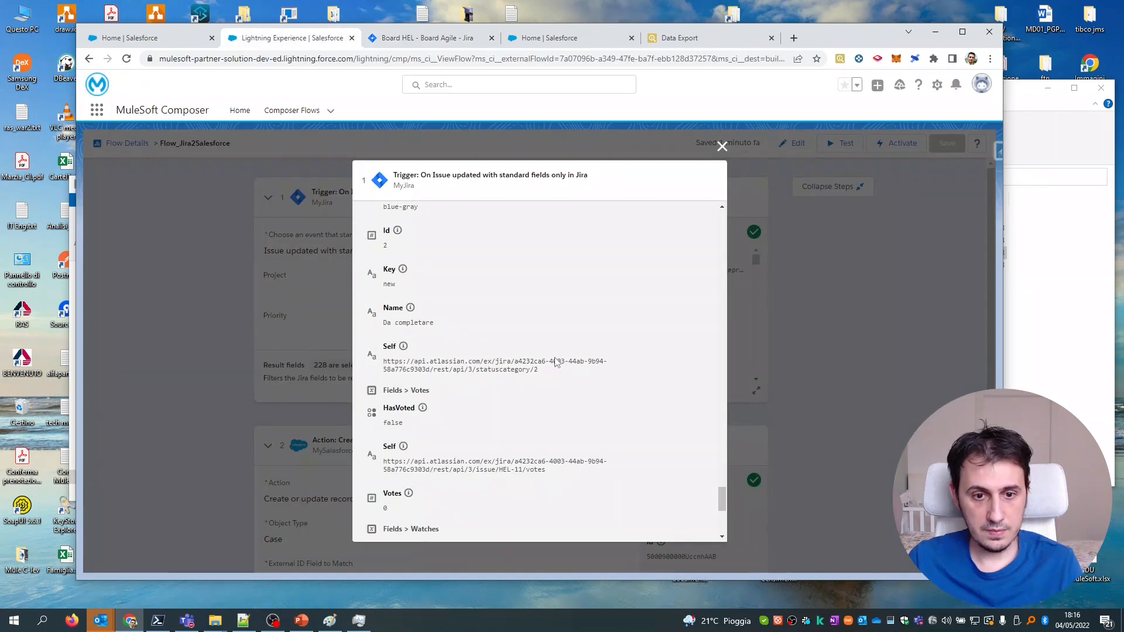
# Review the trigger output for HEL-11 (Id 10010) and close the test output.
pyautogui.scroll(-1, 555, 361)
pyautogui.scroll(1, 440, 321)
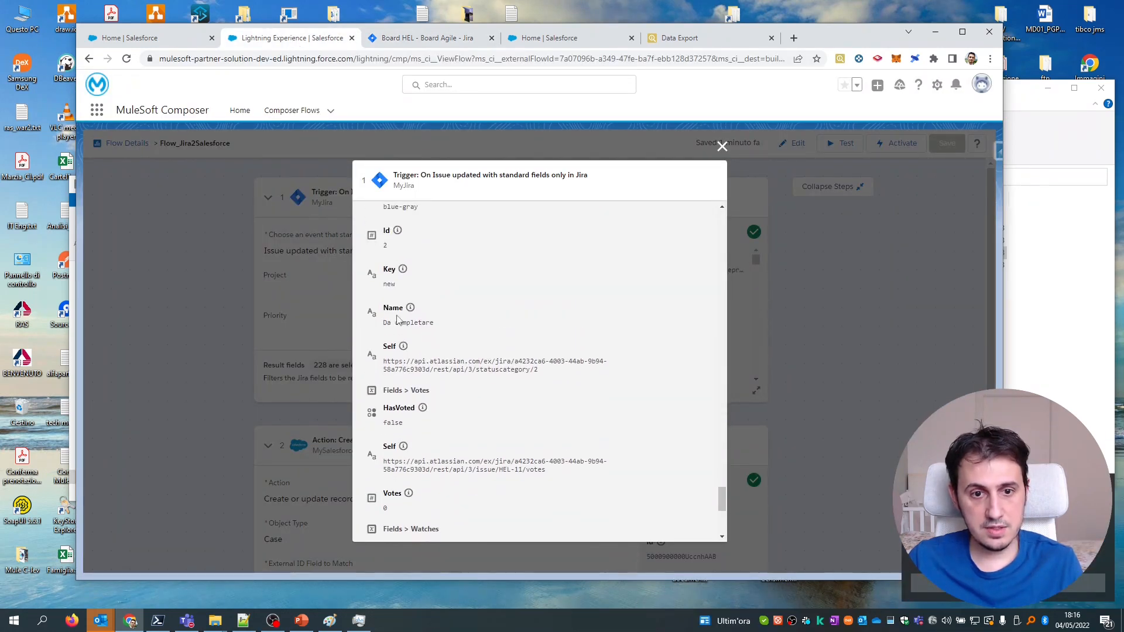
pyautogui.moveTo(383, 323); pyautogui.dragTo(436, 325)
pyautogui.scroll(3, 436, 328)
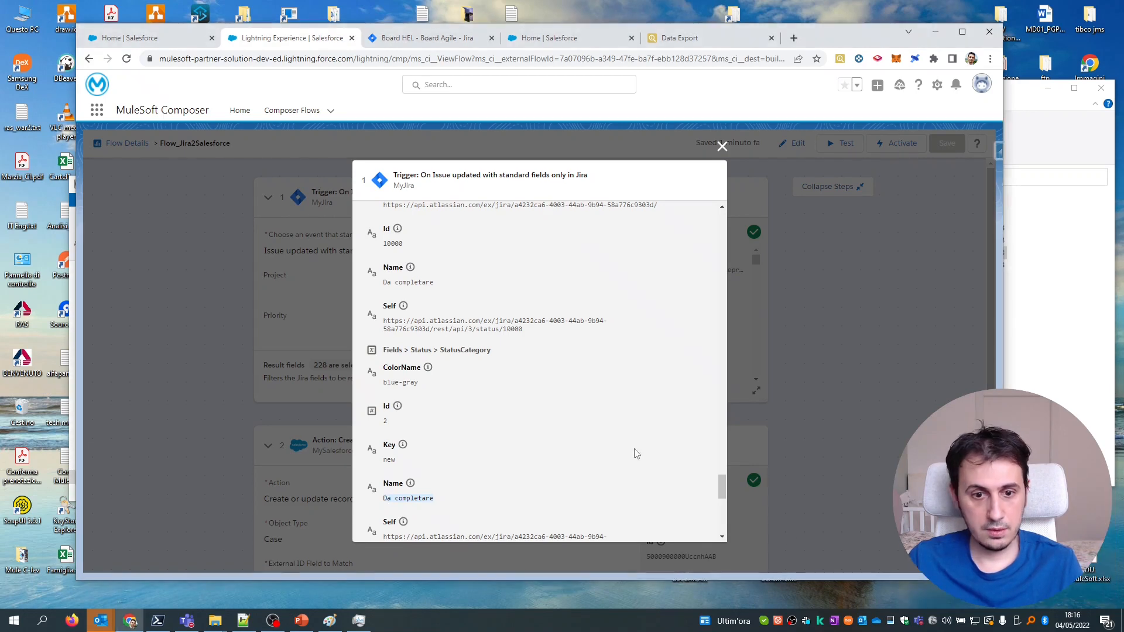
pyautogui.click(723, 147)
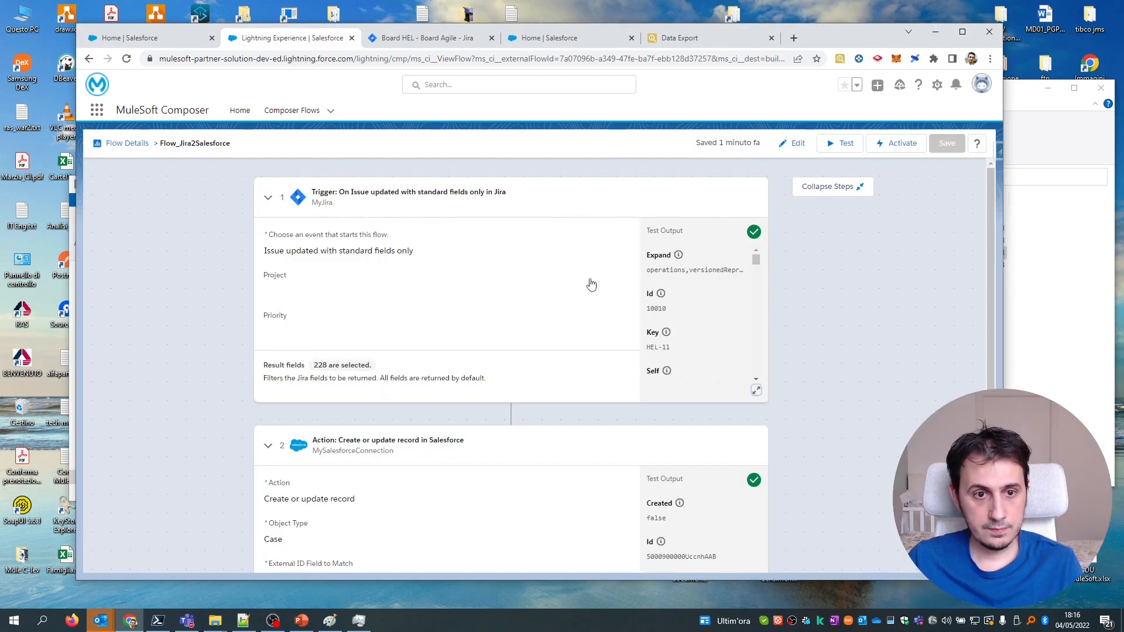
# Collapse and re-expand the Jira trigger and Salesforce steps, then put the flow in edit mode.
pyautogui.click(268, 198)
pyautogui.click(268, 261)
pyautogui.click(269, 261)
pyautogui.click(269, 261)
pyautogui.click(280, 198)
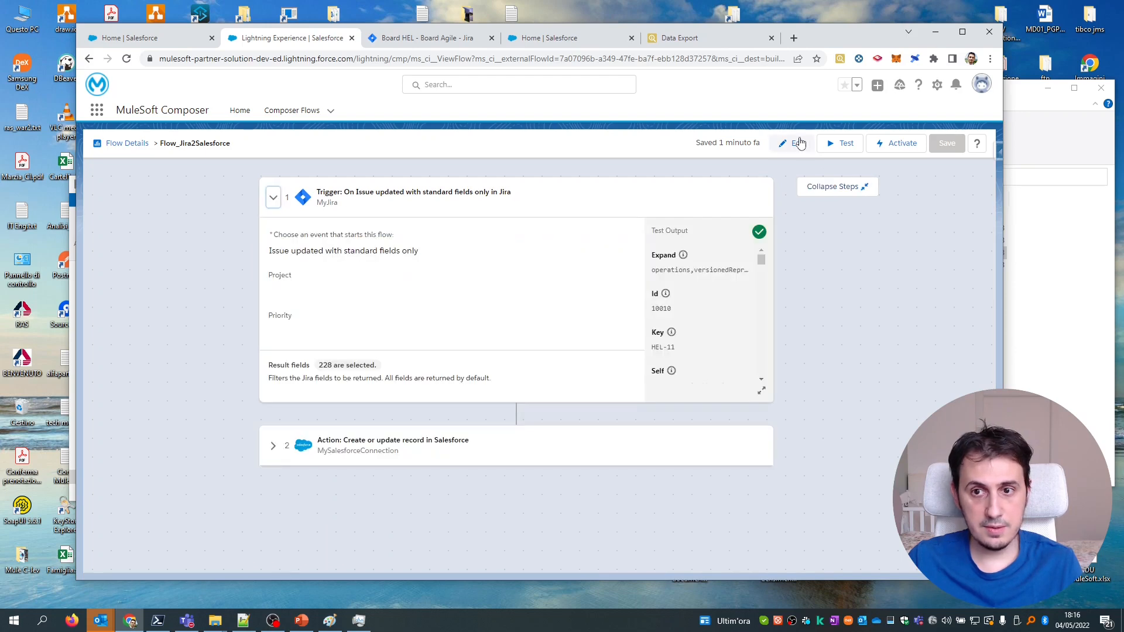
pyautogui.click(799, 143)
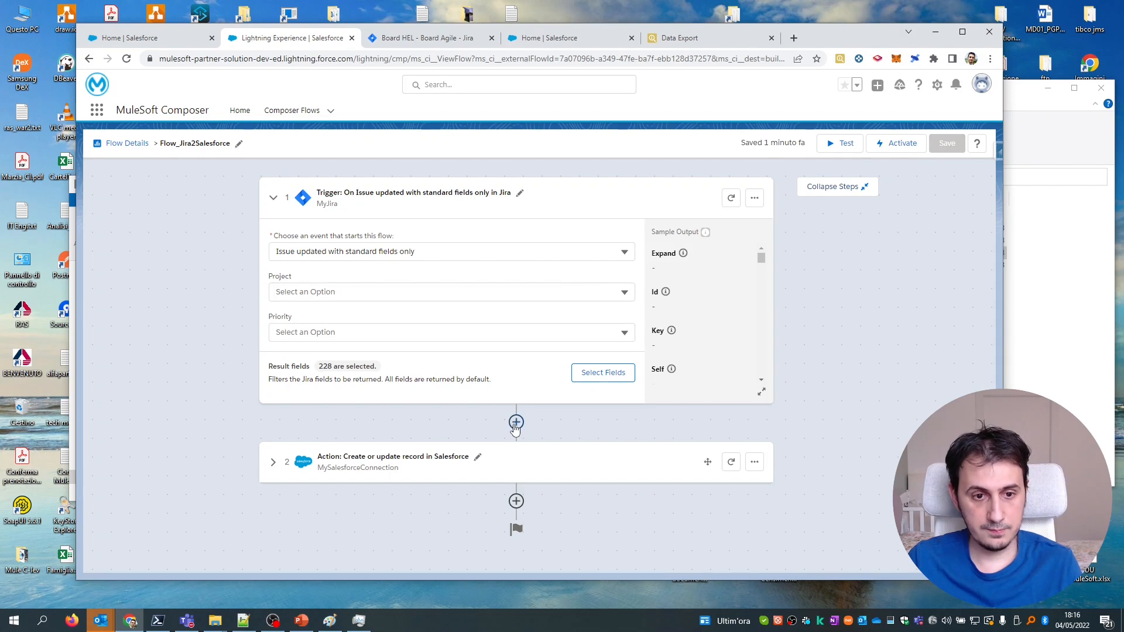
# Insert an If/Else block between the Jira trigger and the Salesforce action.
pyautogui.click(515, 422)
pyautogui.scroll(-3, 559, 416)
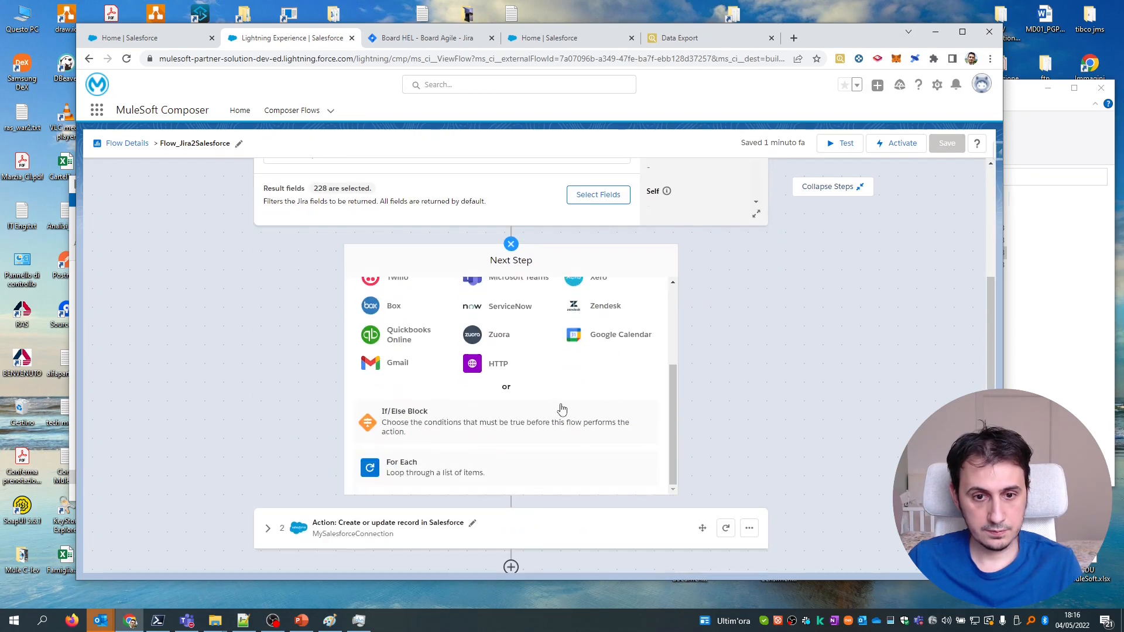
pyautogui.click(436, 436)
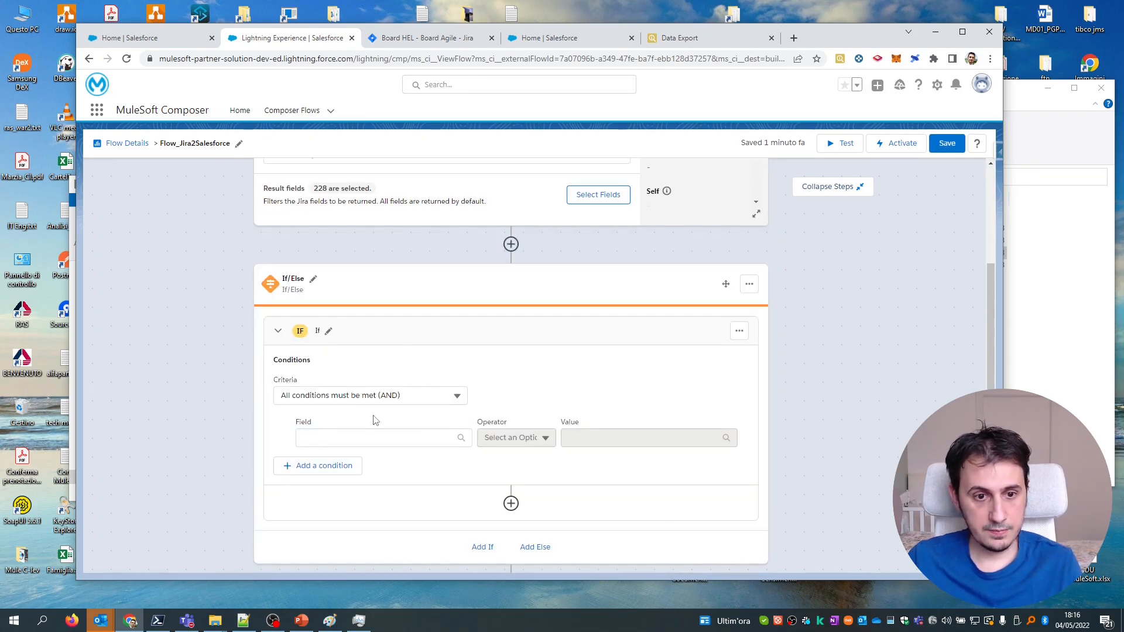
# Set the If condition to Status Name Equals 'Completata'.
pyautogui.click(425, 436)
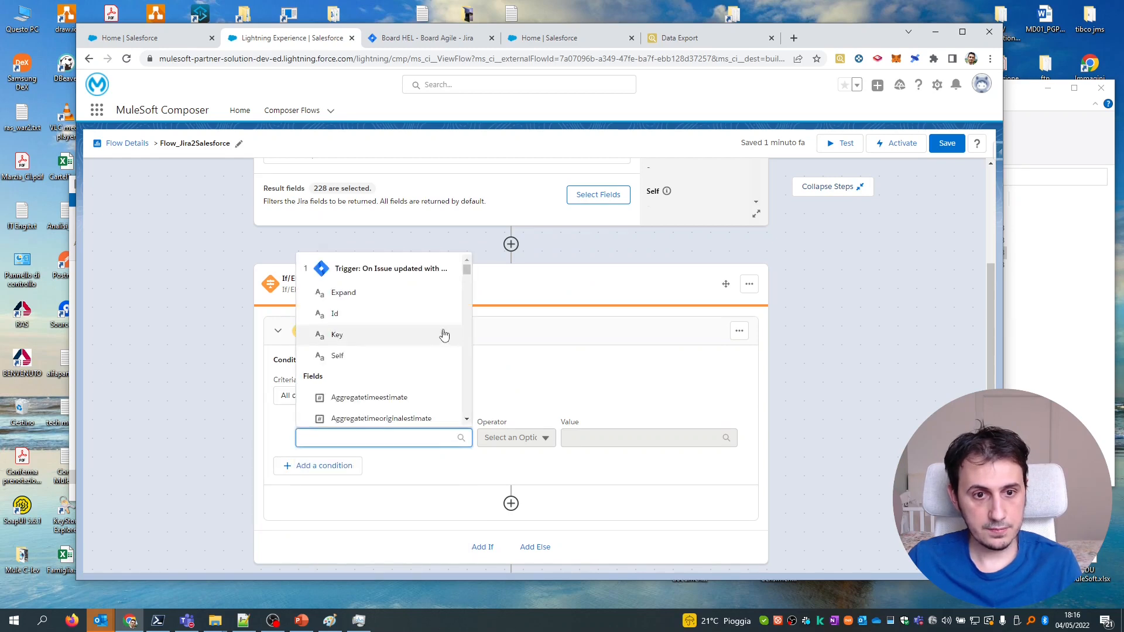
pyautogui.write('status')
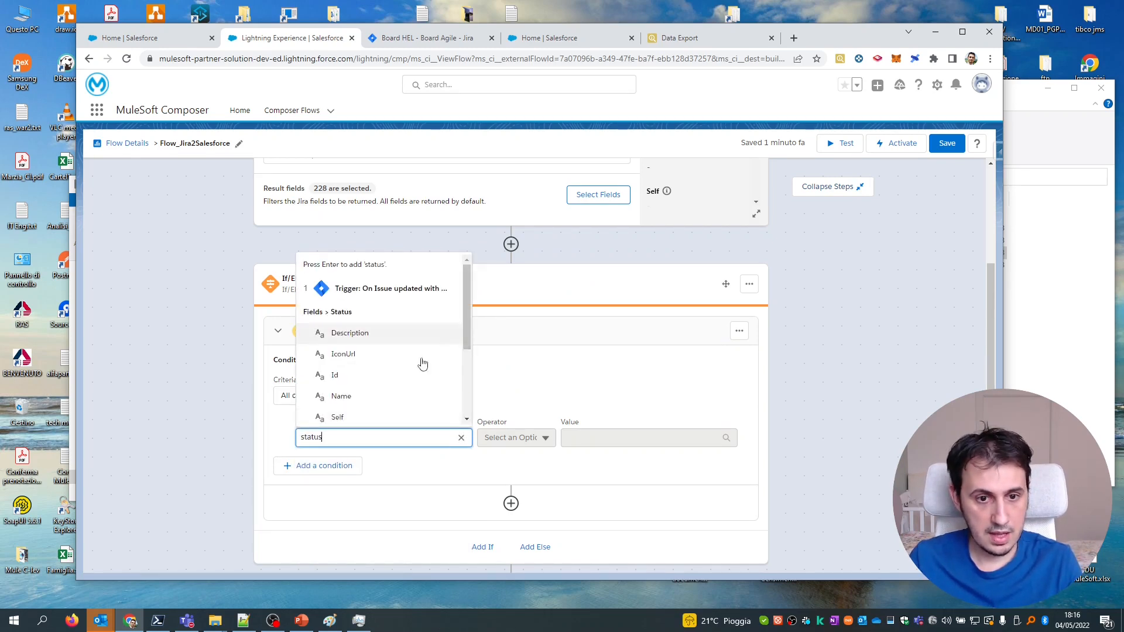
pyautogui.click(376, 396)
pyautogui.click(544, 437)
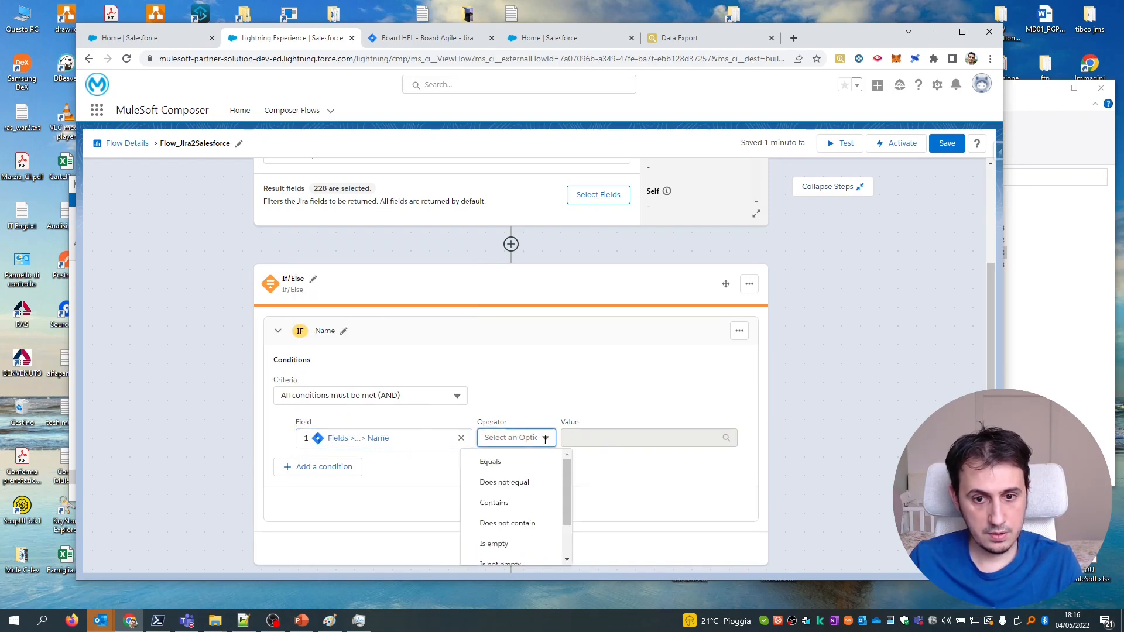
pyautogui.click(525, 461)
pyautogui.click(588, 438)
pyautogui.write('Completata')
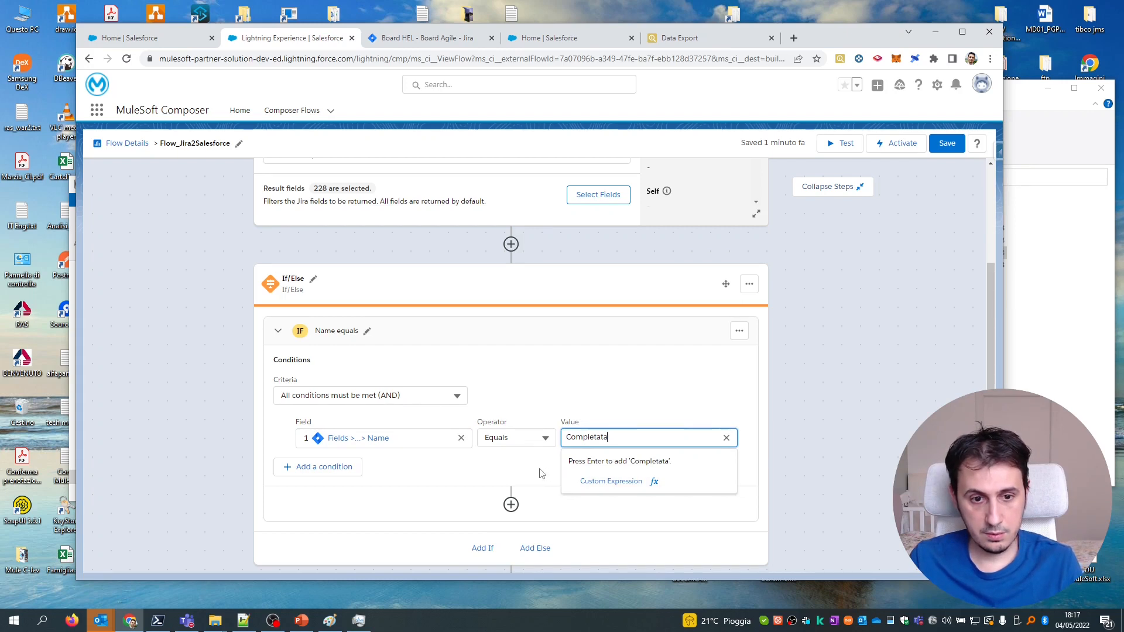
pyautogui.press('Return')
pyautogui.scroll(-3, 550, 468)
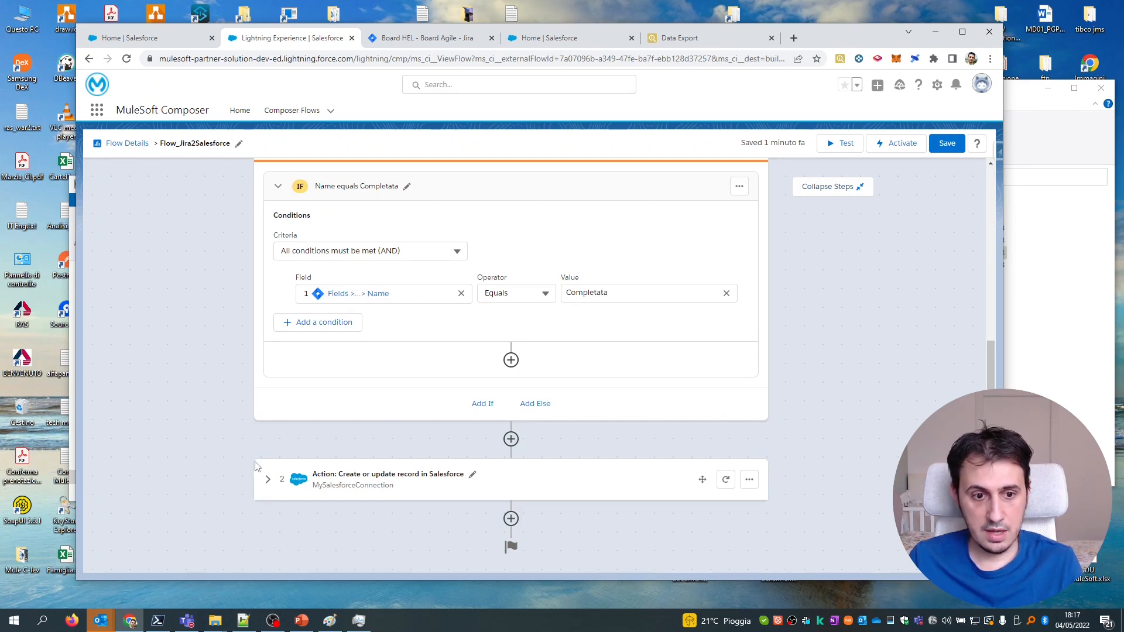
# Move the Salesforce Case create-or-update step into the IF branch.
pyautogui.click(703, 481)
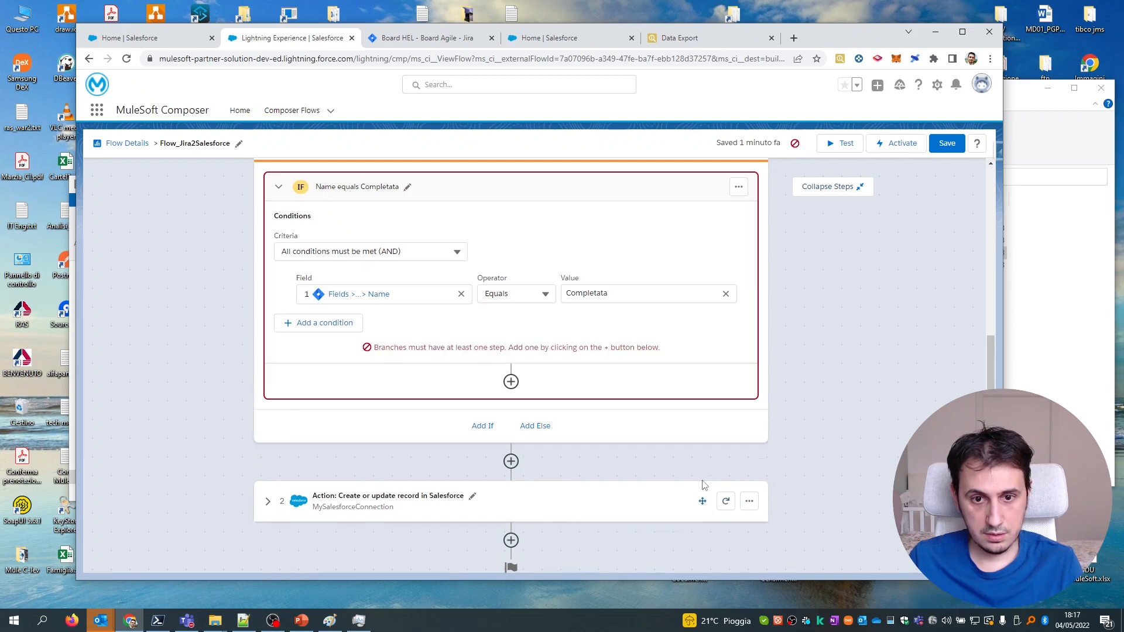
pyautogui.moveTo(702, 501); pyautogui.dragTo(689, 348)
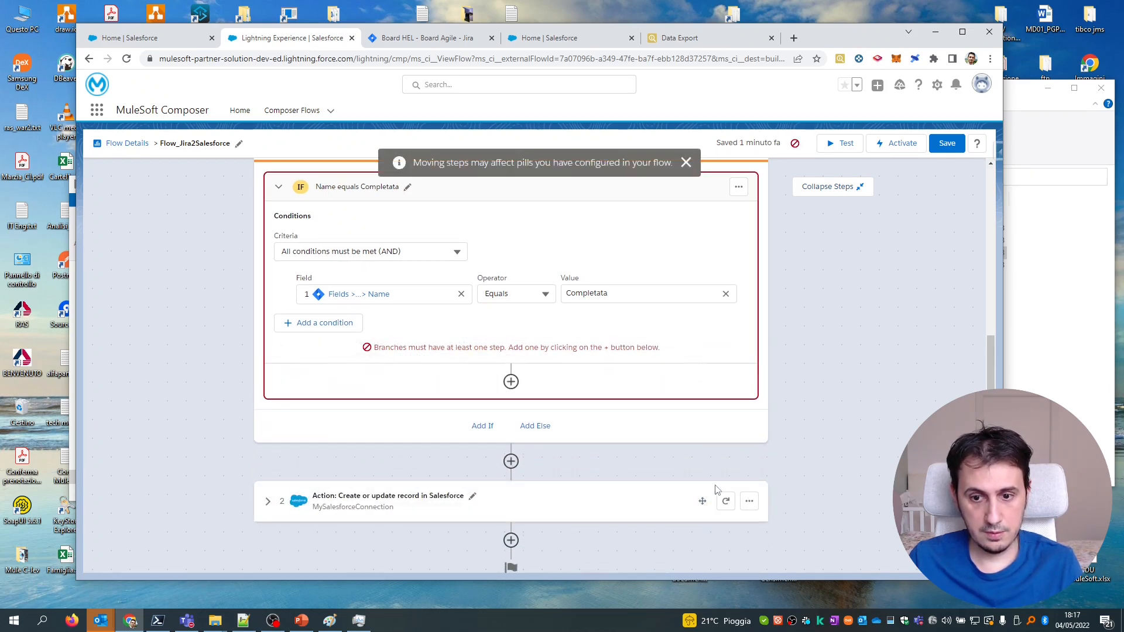
pyautogui.moveTo(703, 501); pyautogui.dragTo(694, 376)
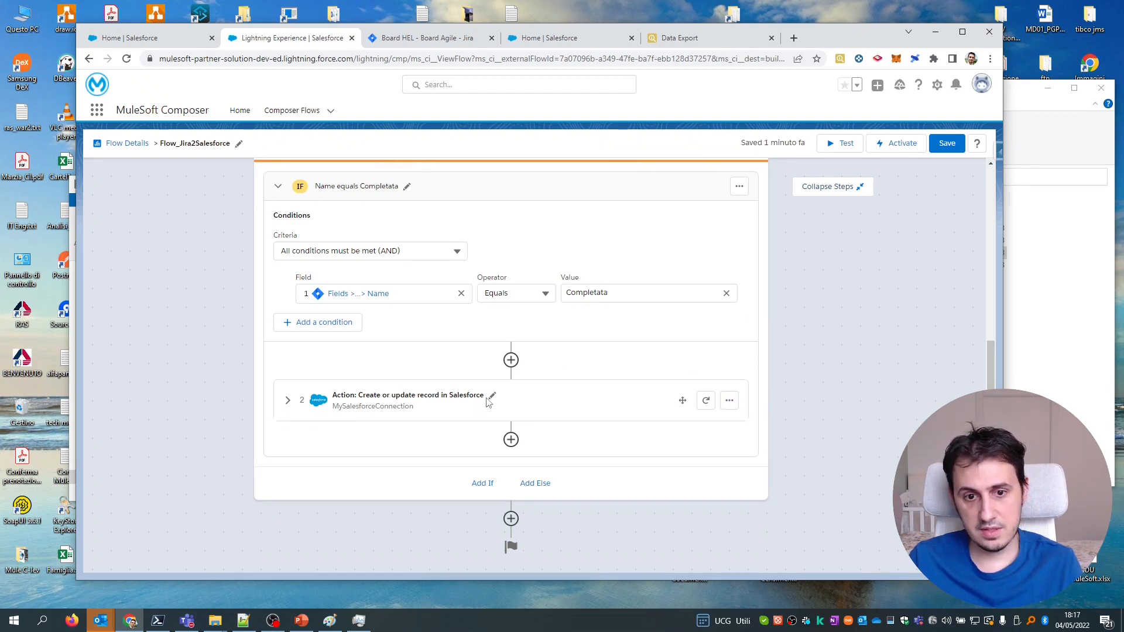
# Duplicate the Salesforce step, creating step 3, and collapse the copy.
pyautogui.click(730, 402)
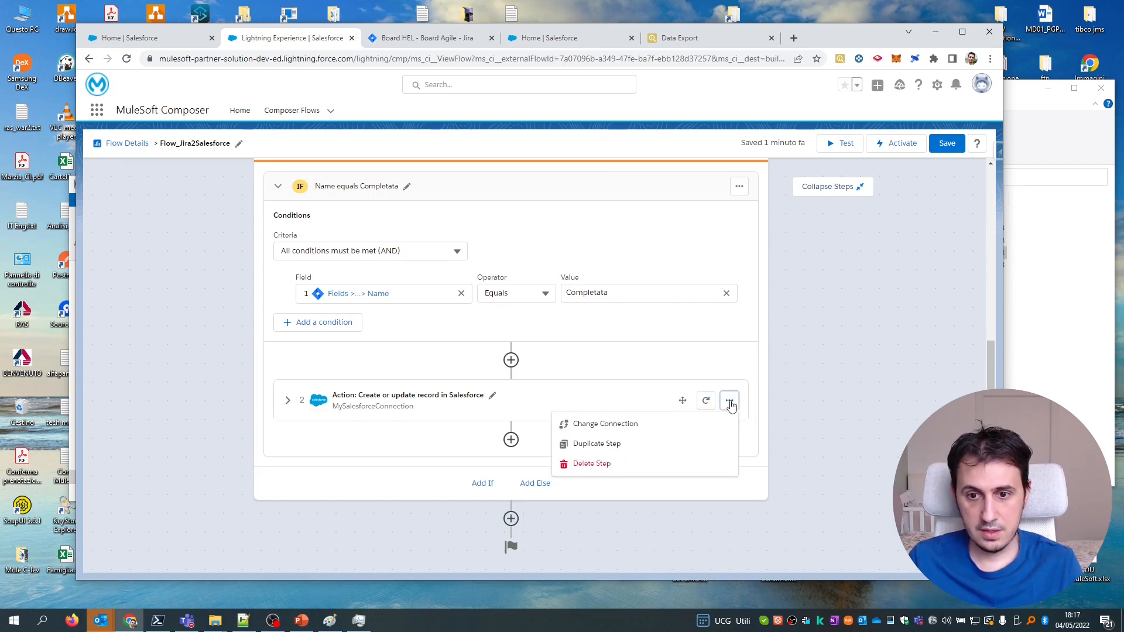
pyautogui.click(609, 445)
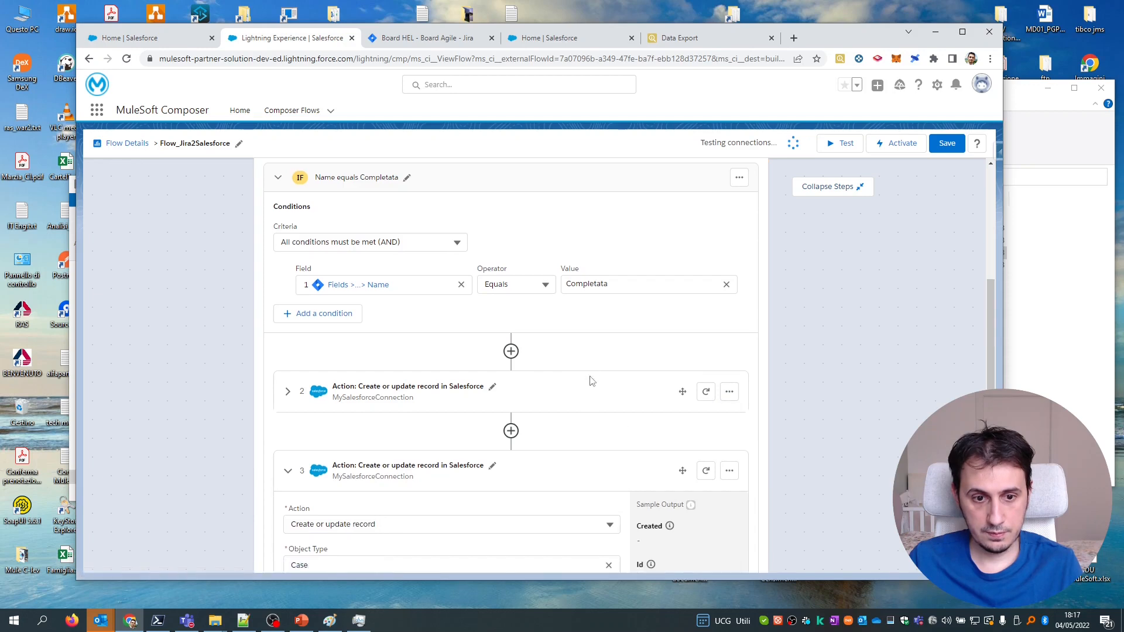
pyautogui.scroll(-3, 592, 381)
pyautogui.click(287, 304)
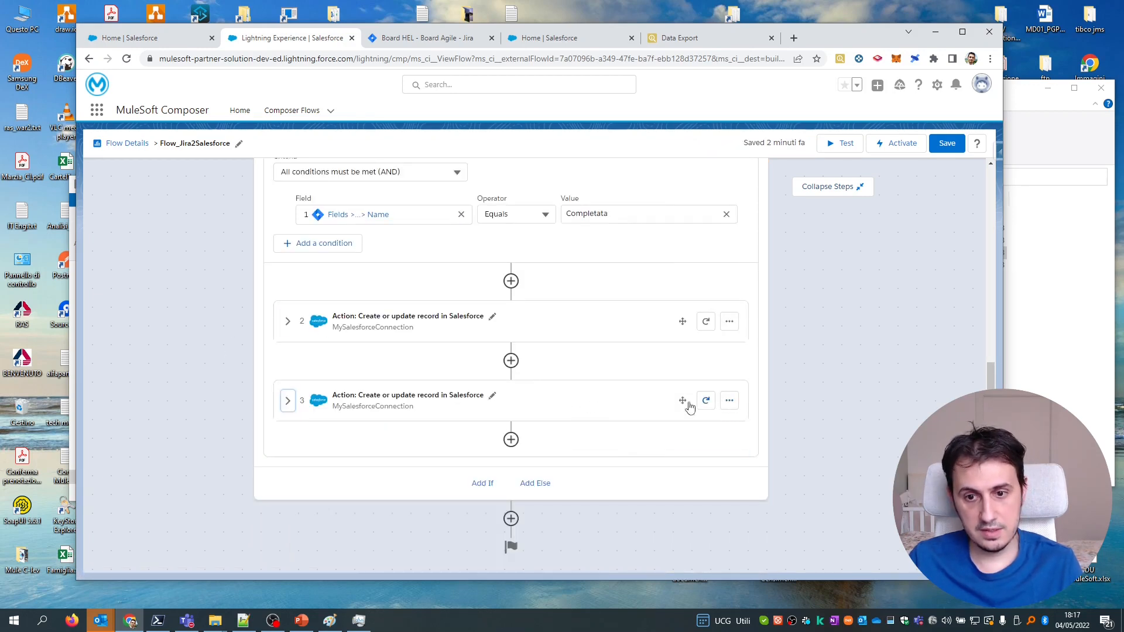
pyautogui.moveTo(682, 400); pyautogui.dragTo(574, 467)
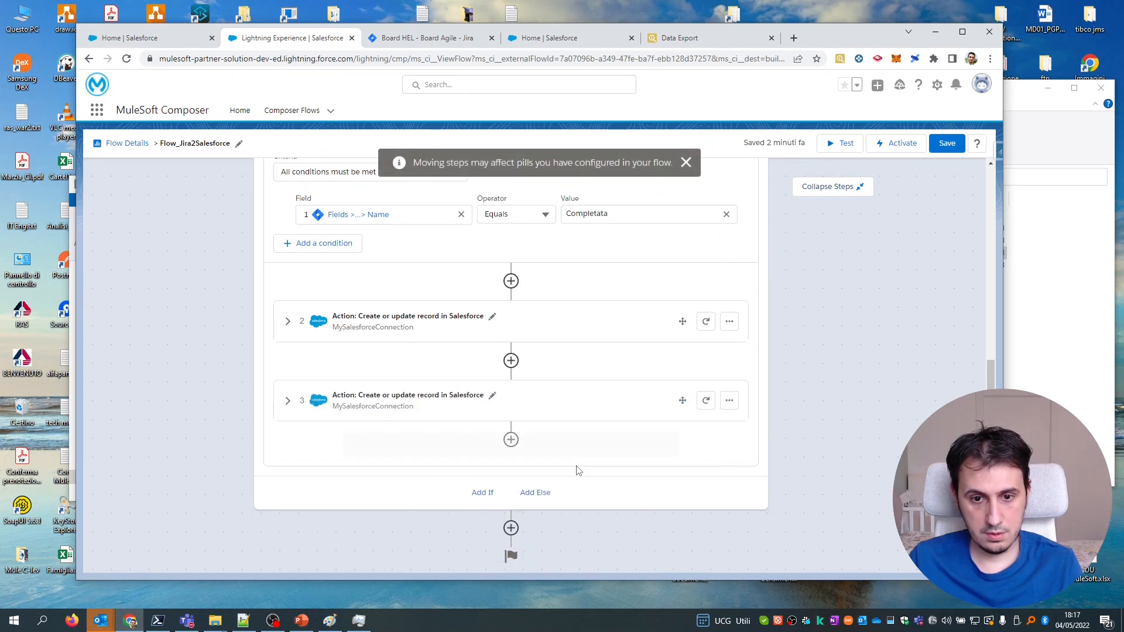
# Add an ELSE branch, move the duplicate Salesforce step into it, and expand step 2.
pyautogui.click(538, 483)
pyautogui.moveTo(683, 401); pyautogui.dragTo(656, 501)
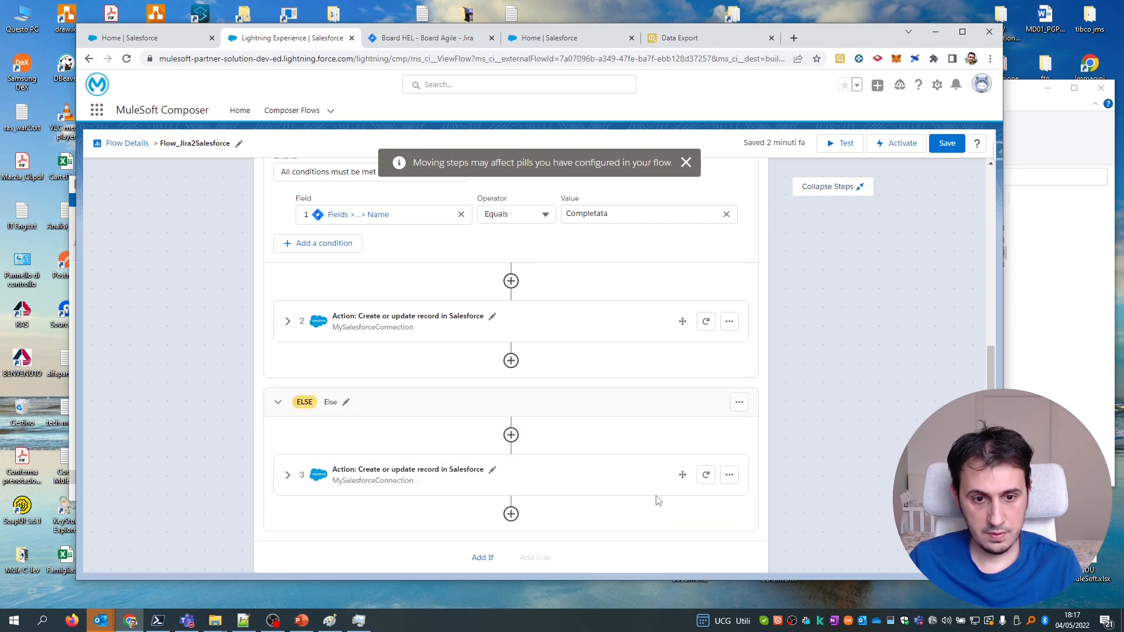
pyautogui.click(289, 323)
pyautogui.scroll(-4, 482, 334)
pyautogui.scroll(4, 476, 263)
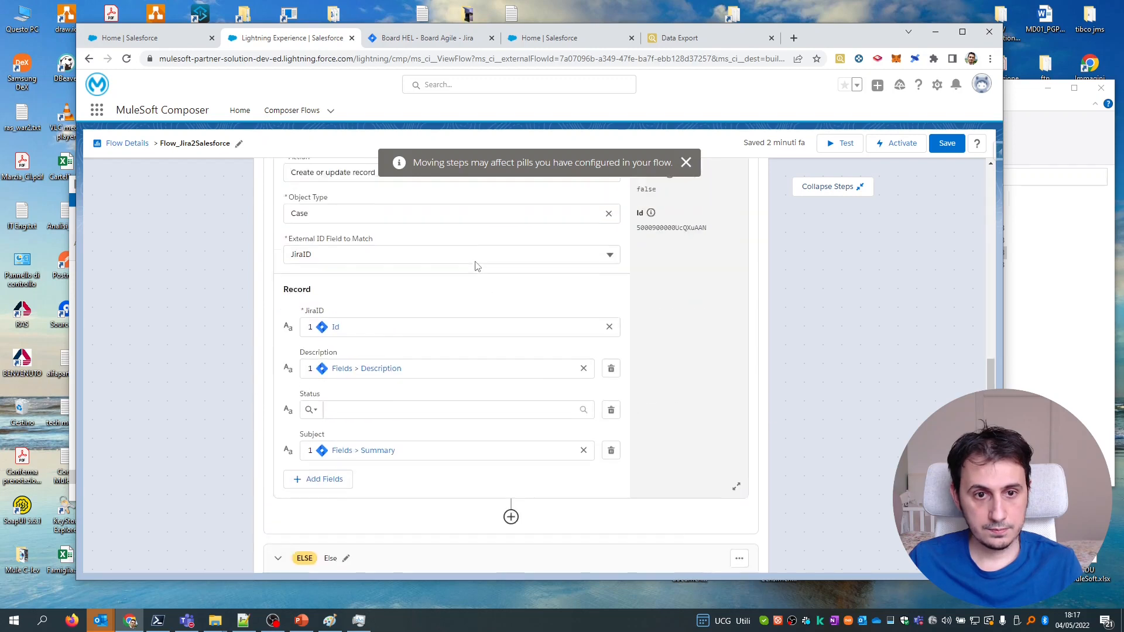
pyautogui.scroll(1, 496, 279)
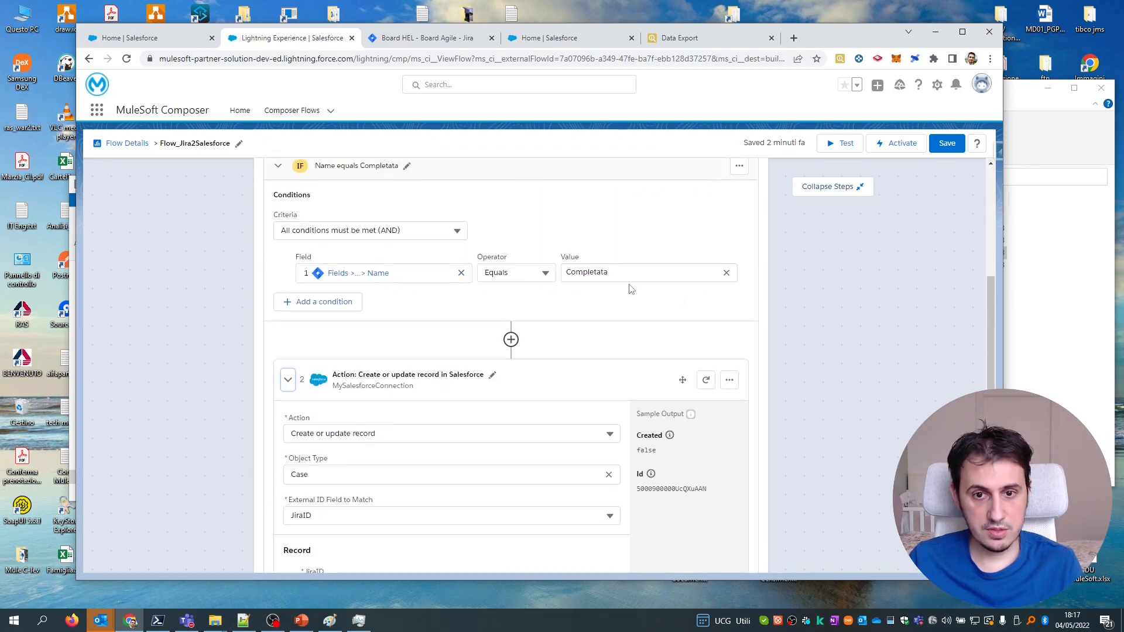
pyautogui.scroll(-8, 549, 367)
pyautogui.scroll(4, 434, 354)
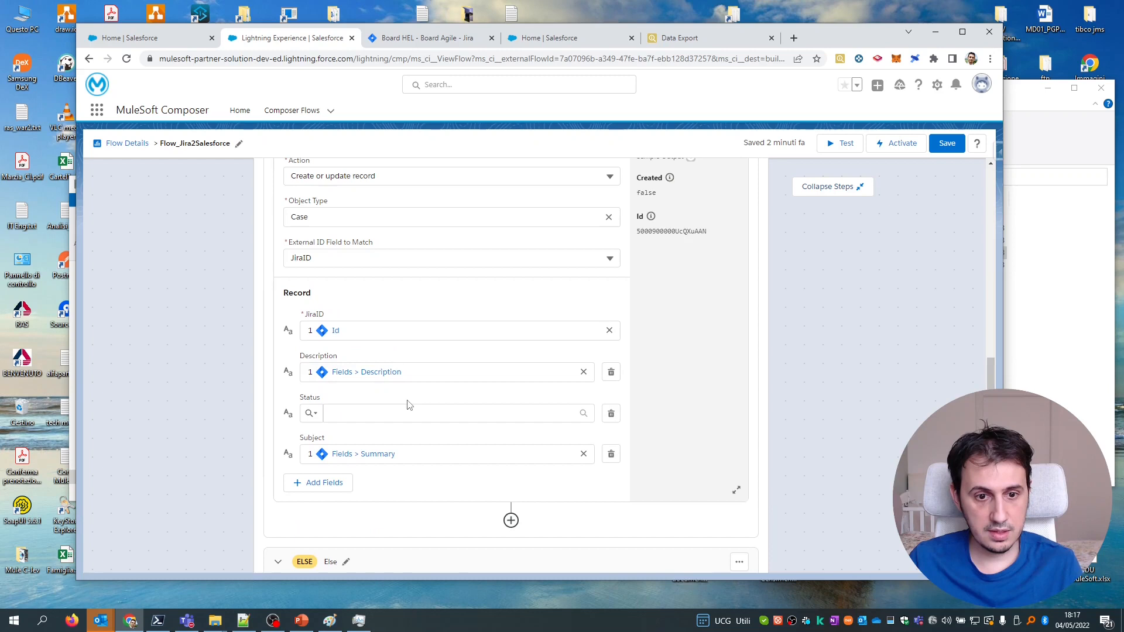
# Set the IF-branch step's Case Status to Closed using Pick from List.
pyautogui.click(311, 414)
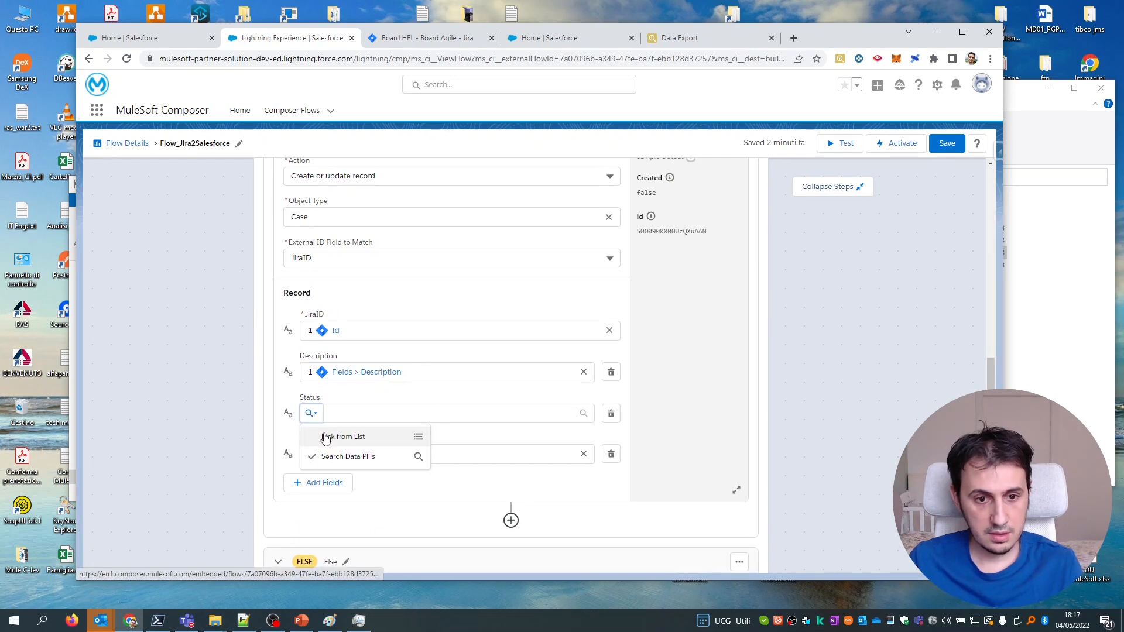
pyautogui.click(343, 437)
pyautogui.click(586, 414)
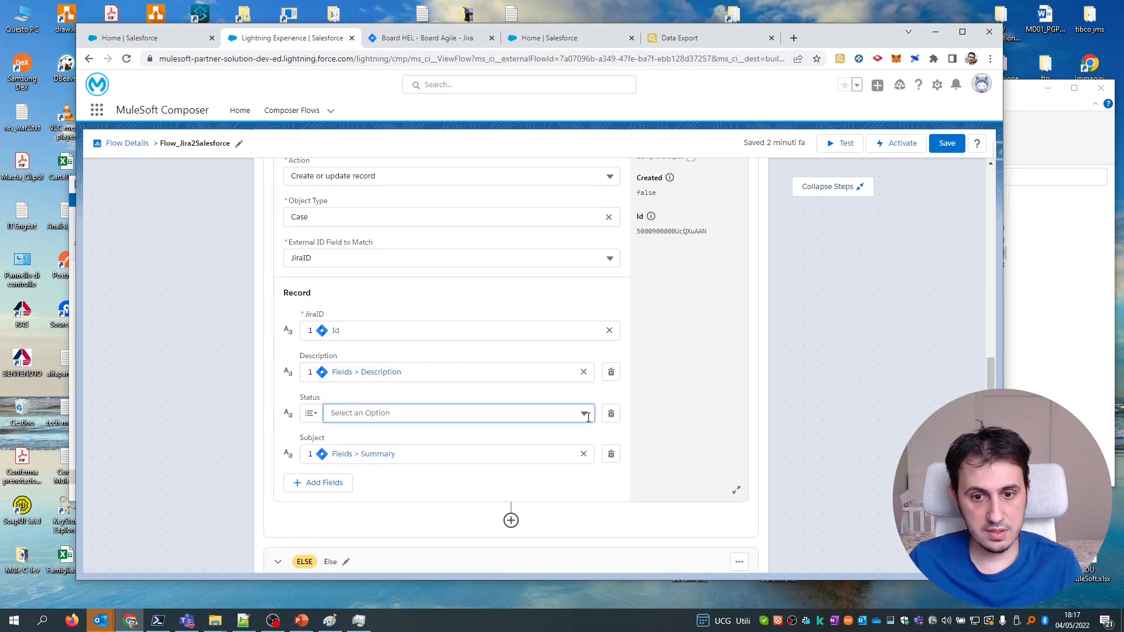
pyautogui.click(466, 497)
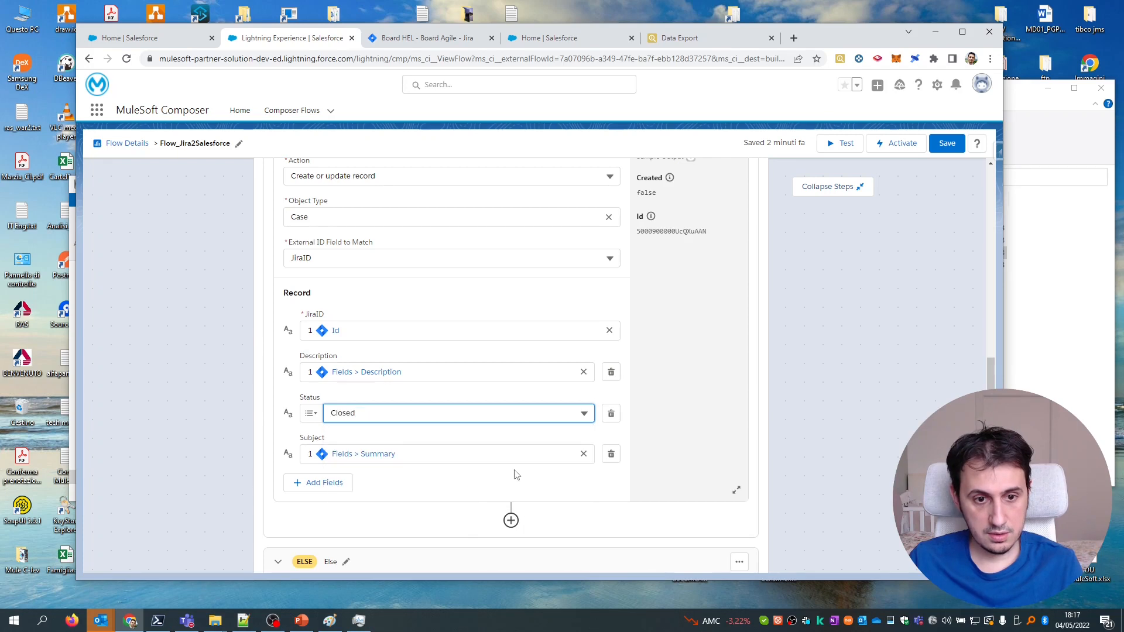
pyautogui.scroll(-1, 585, 391)
pyautogui.scroll(-4, 585, 391)
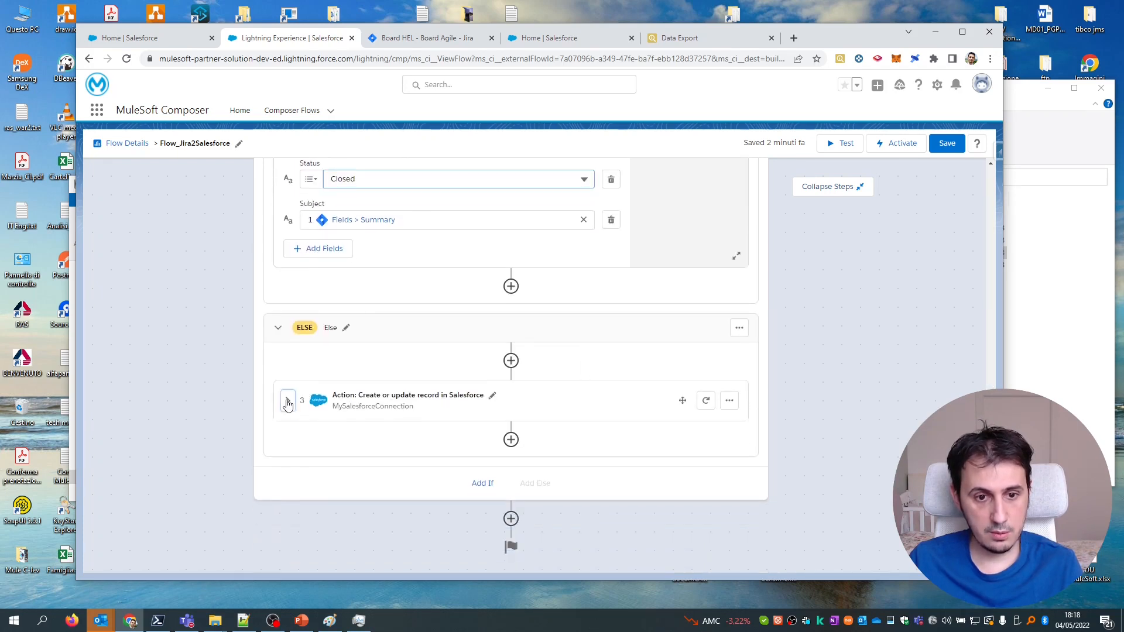
# Set the ELSE-branch step's Case Status to New from the pick list and save the flow.
pyautogui.click(288, 401)
pyautogui.scroll(-2, 514, 363)
pyautogui.scroll(-4, 514, 362)
pyautogui.click(312, 332)
pyautogui.click(581, 334)
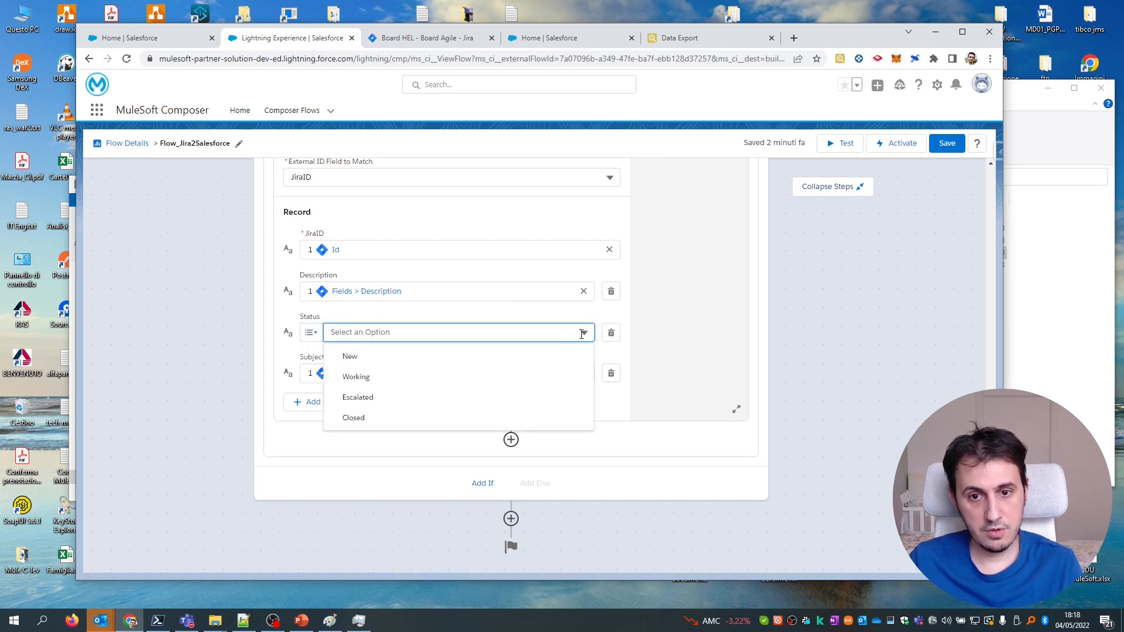
pyautogui.click(499, 357)
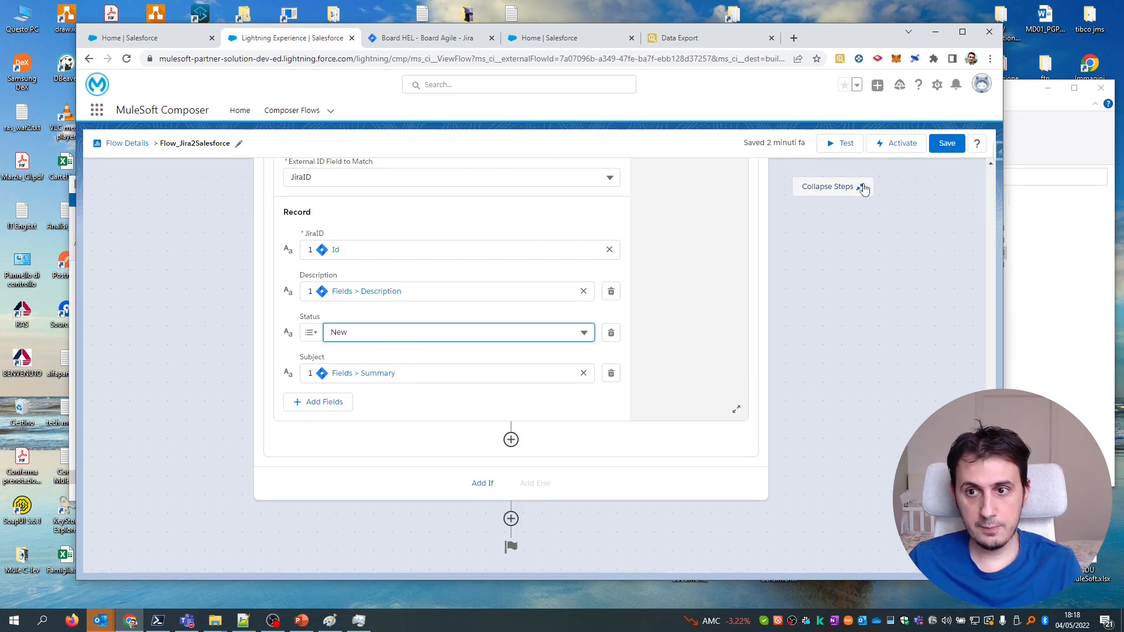
pyautogui.click(948, 145)
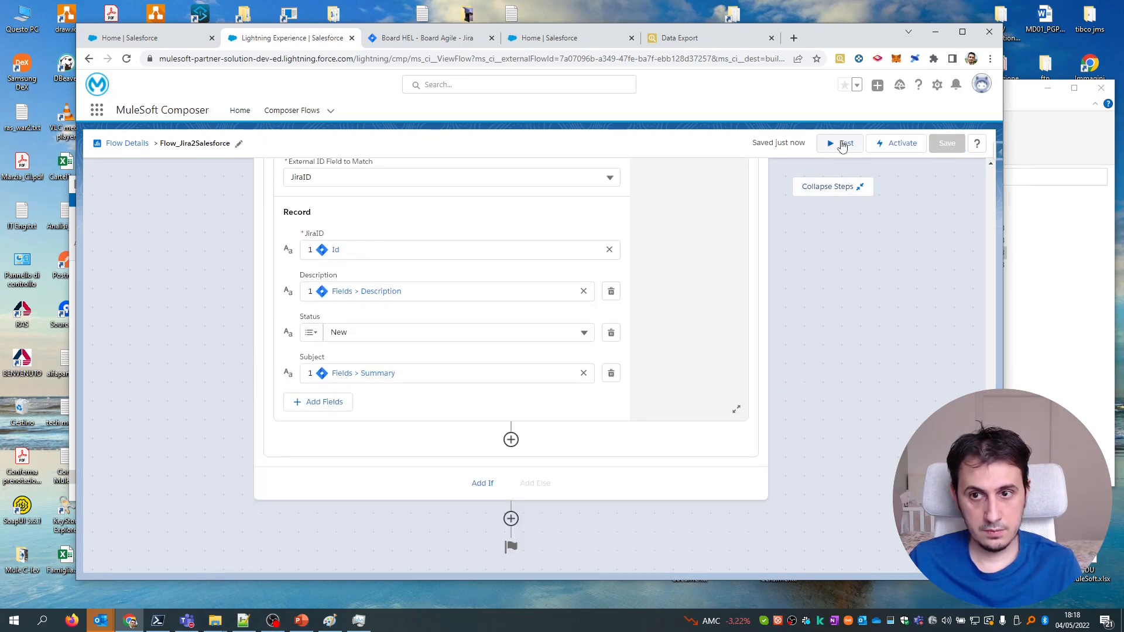
# Start a flow test run, then change Jira issue HEL-11's status to COMPLETATA.
pyautogui.click(842, 144)
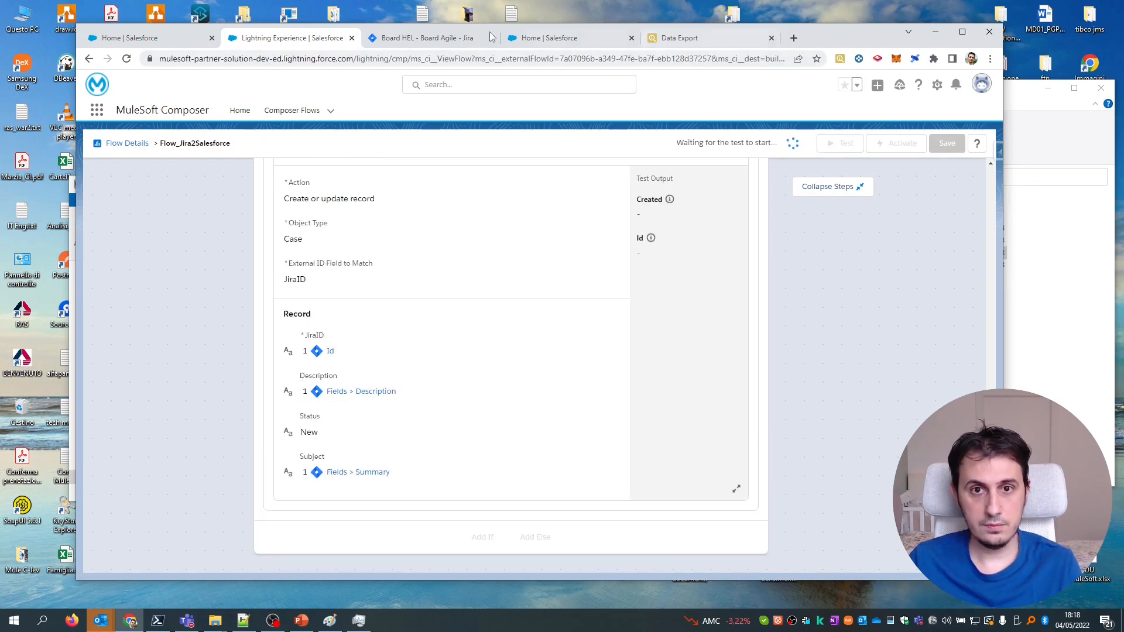
pyautogui.click(429, 39)
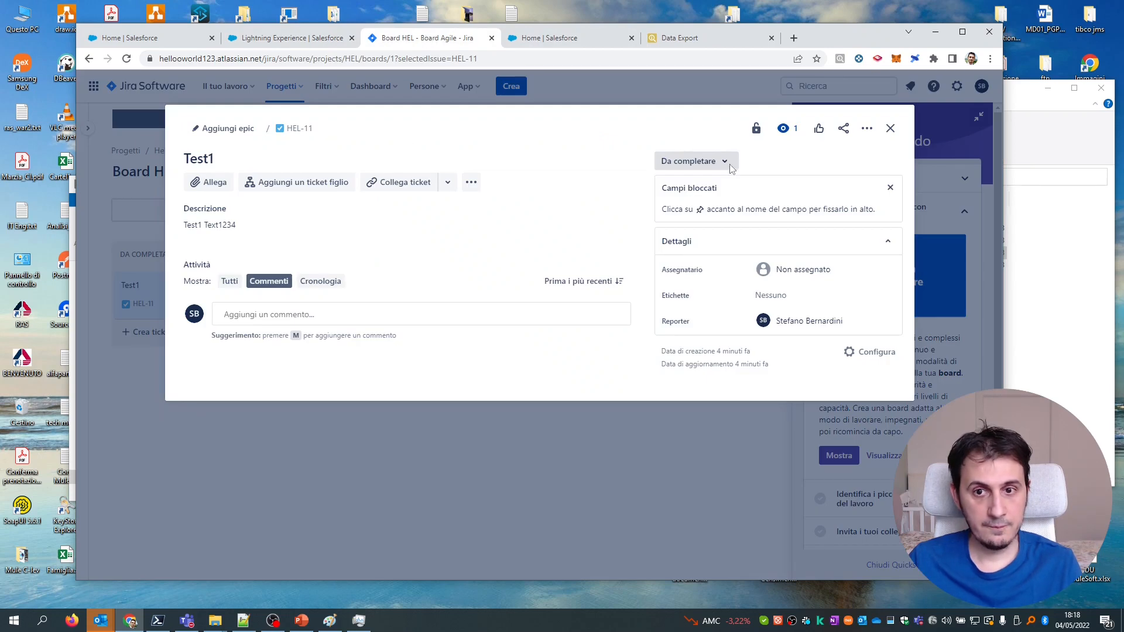
pyautogui.click(710, 162)
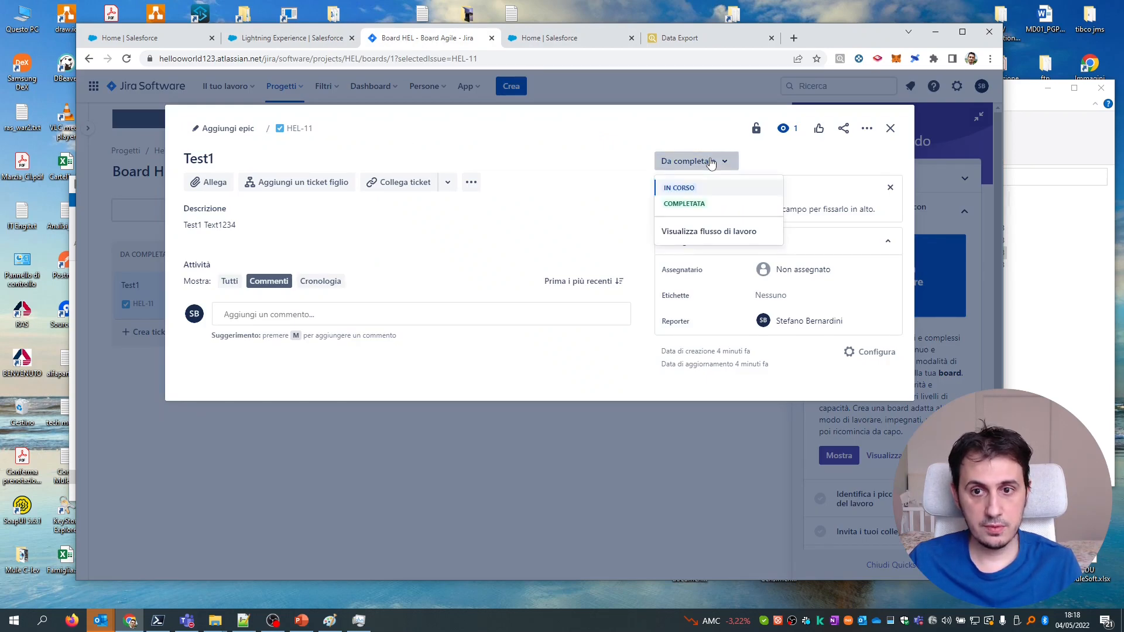
pyautogui.click(702, 206)
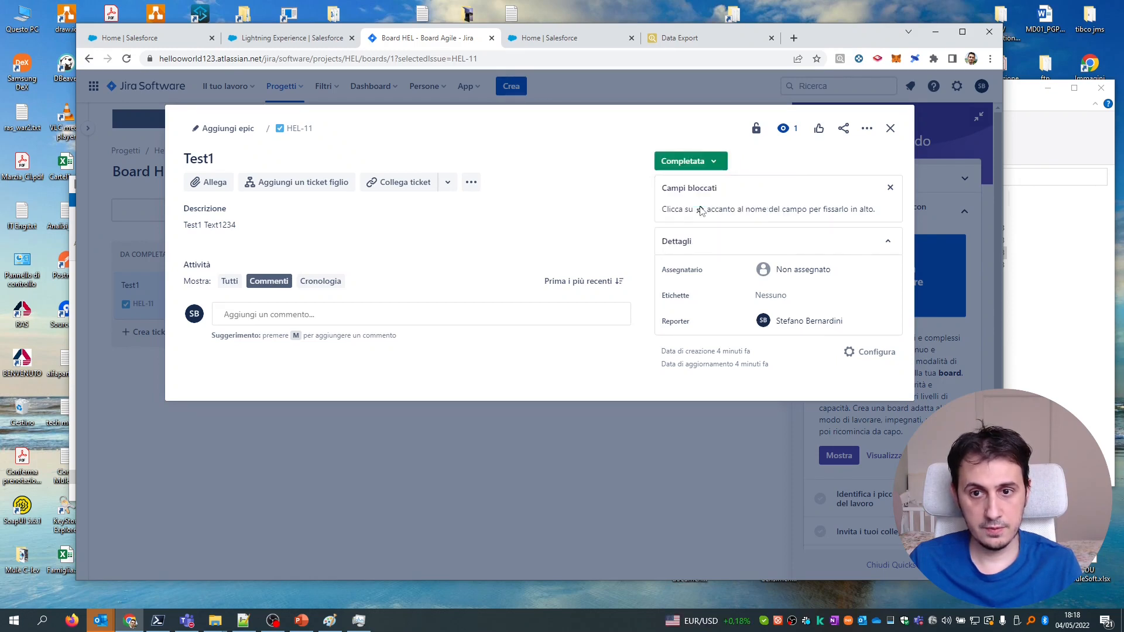
pyautogui.click(308, 42)
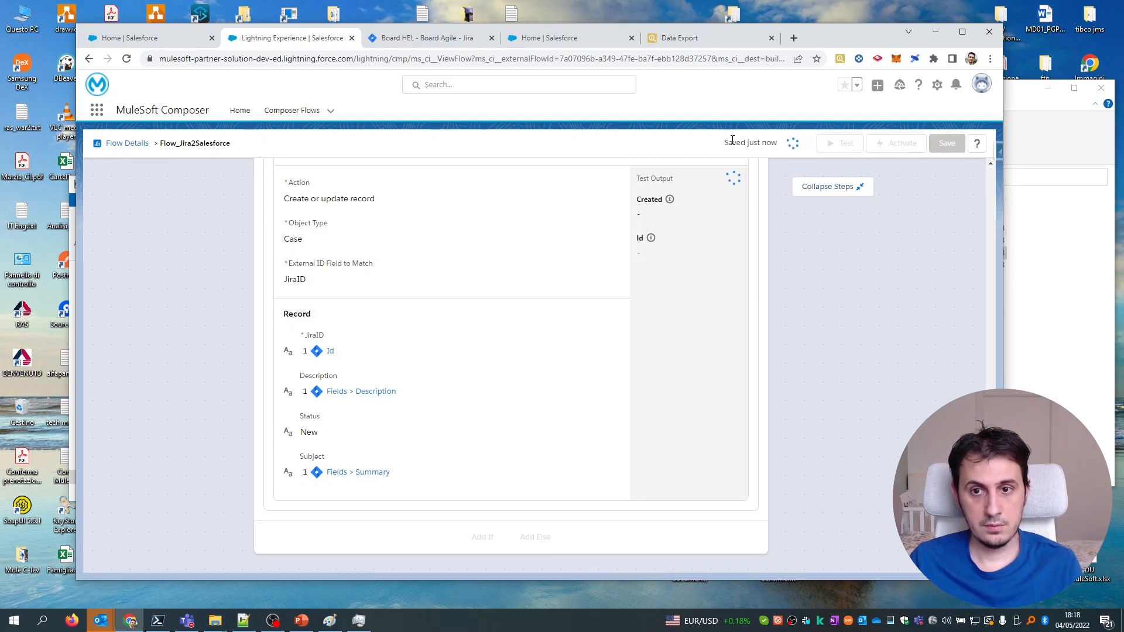
# Re-run the Salesforce case export and check Test1's Closed status, IsClosed and ClosedDate values.
pyautogui.click(694, 38)
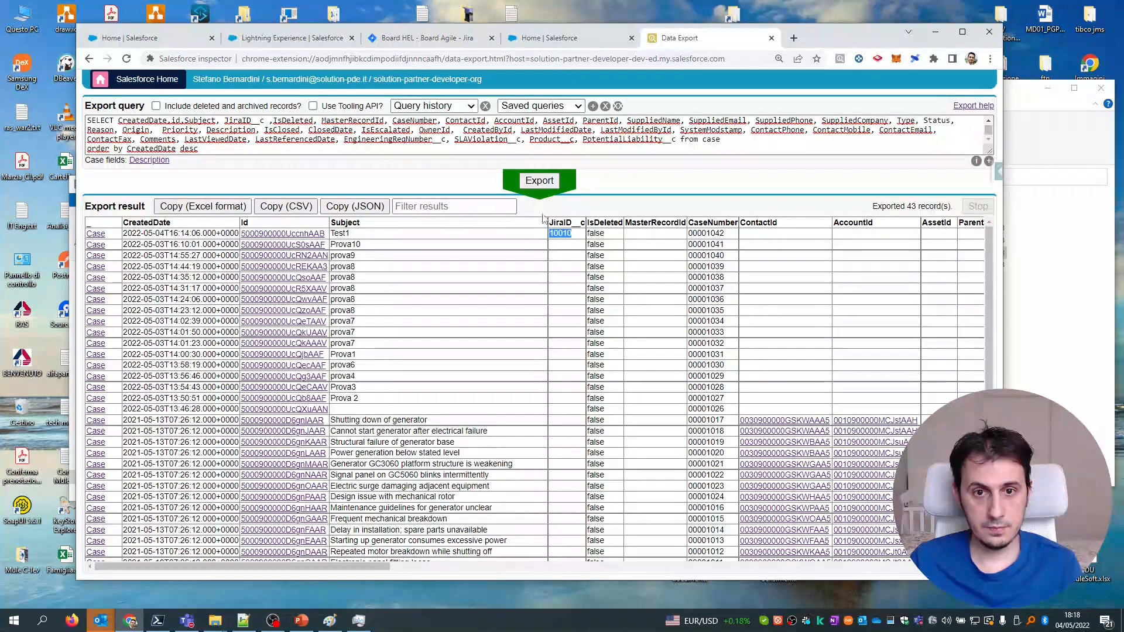
pyautogui.click(546, 183)
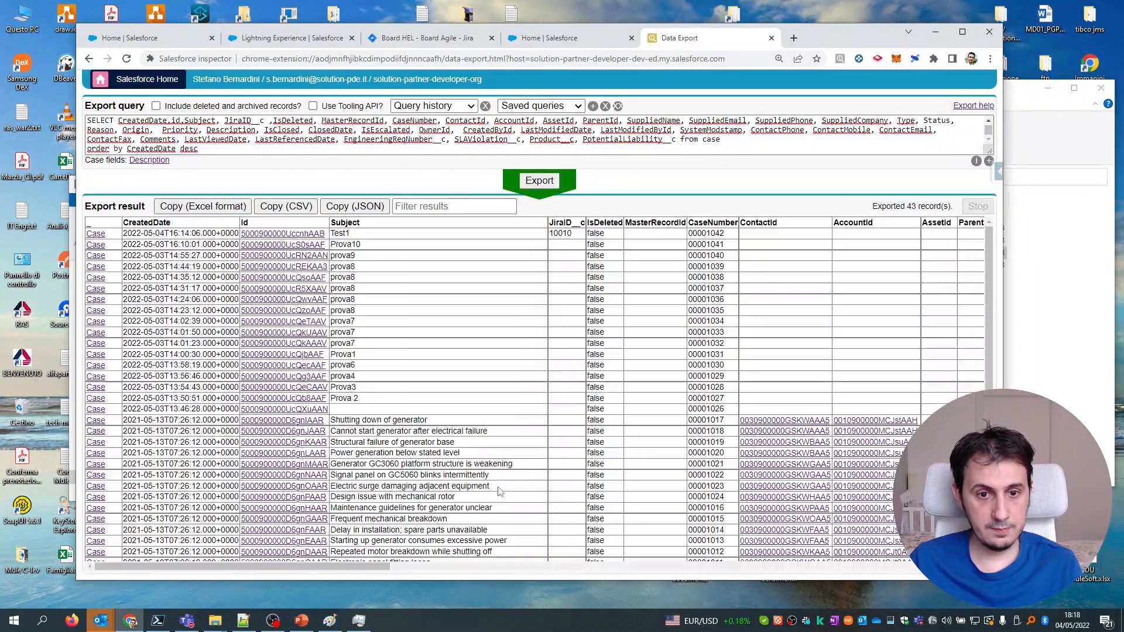
pyautogui.moveTo(363, 567); pyautogui.dragTo(640, 574)
pyautogui.doubleClick(575, 234)
pyautogui.click(634, 575)
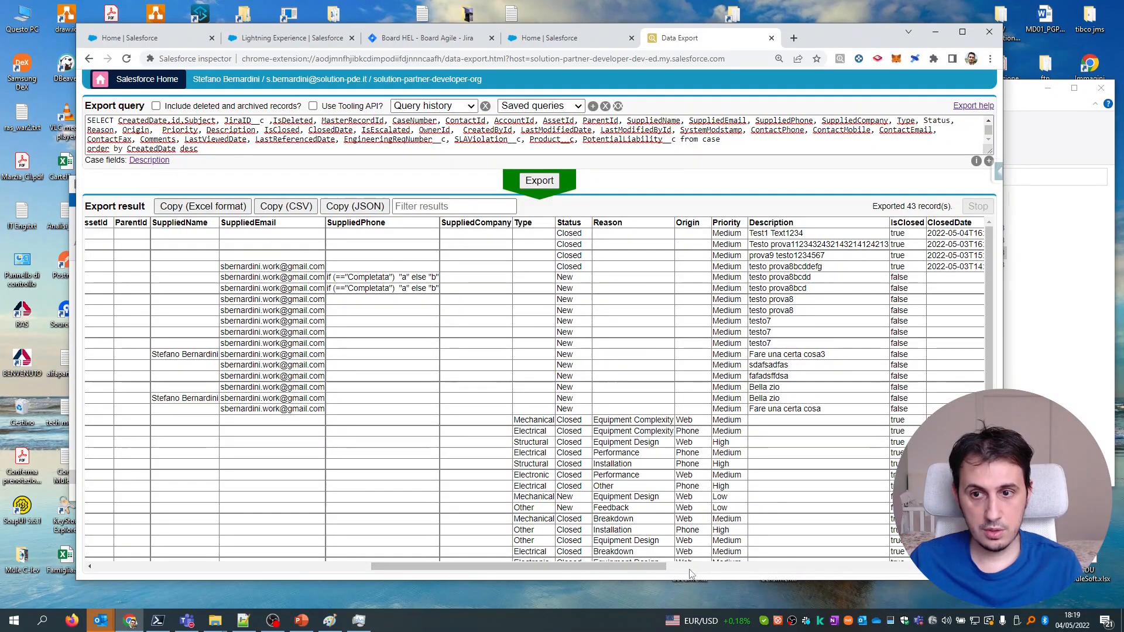
pyautogui.moveTo(656, 572); pyautogui.dragTo(737, 572)
pyautogui.doubleClick(654, 233)
pyautogui.moveTo(586, 567); pyautogui.dragTo(645, 567)
pyautogui.doubleClick(511, 233)
pyautogui.moveTo(545, 231); pyautogui.dragTo(616, 234)
pyautogui.moveTo(743, 567); pyautogui.dragTo(406, 570)
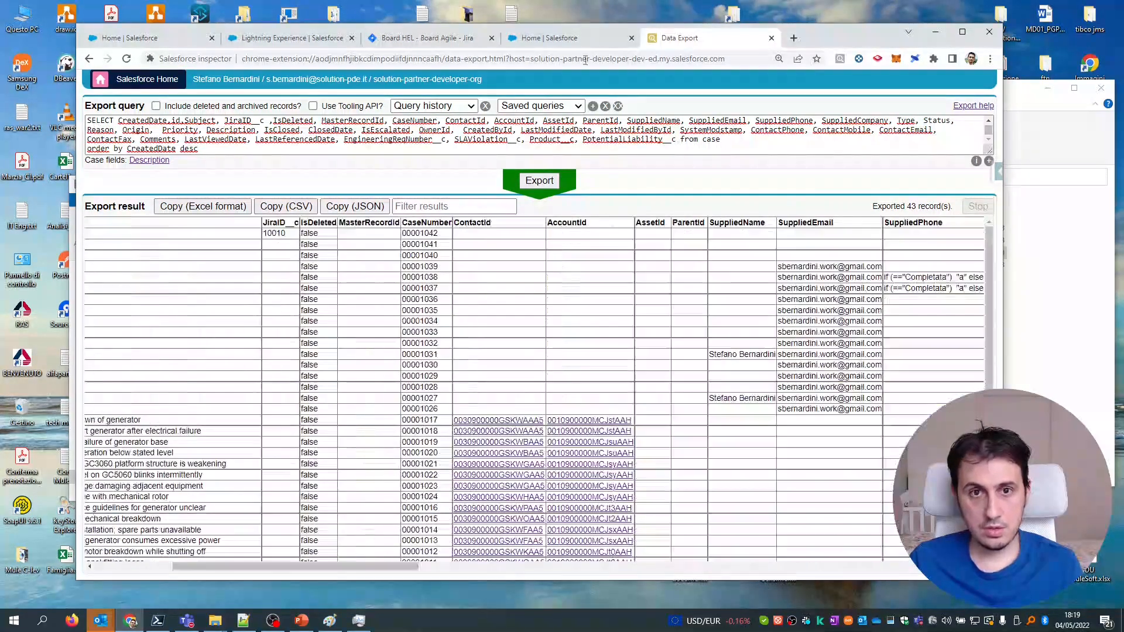
pyautogui.click(417, 39)
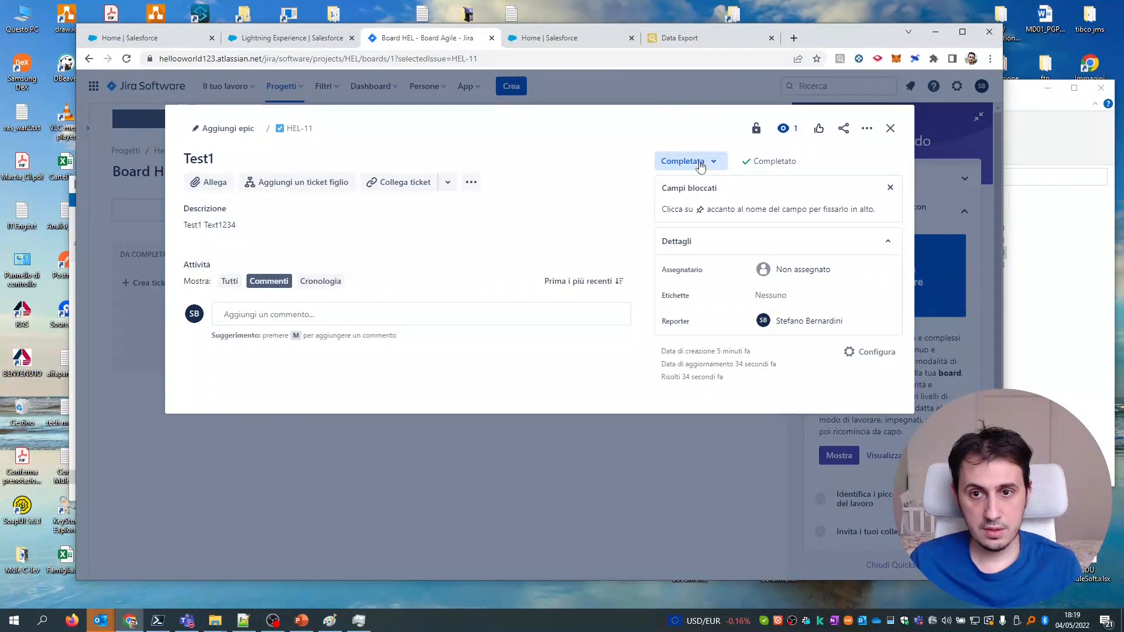
# Leave HEL-11 unchanged and start another test run of the flow in Composer.
pyautogui.click(701, 166)
pyautogui.click(692, 131)
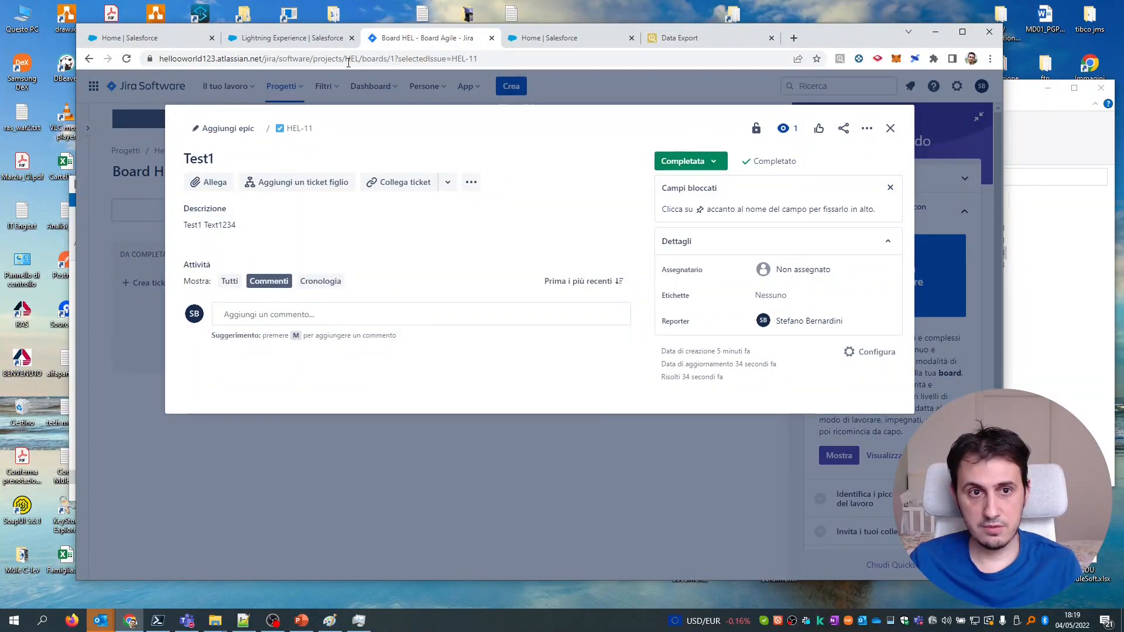
pyautogui.click(292, 38)
pyautogui.click(844, 147)
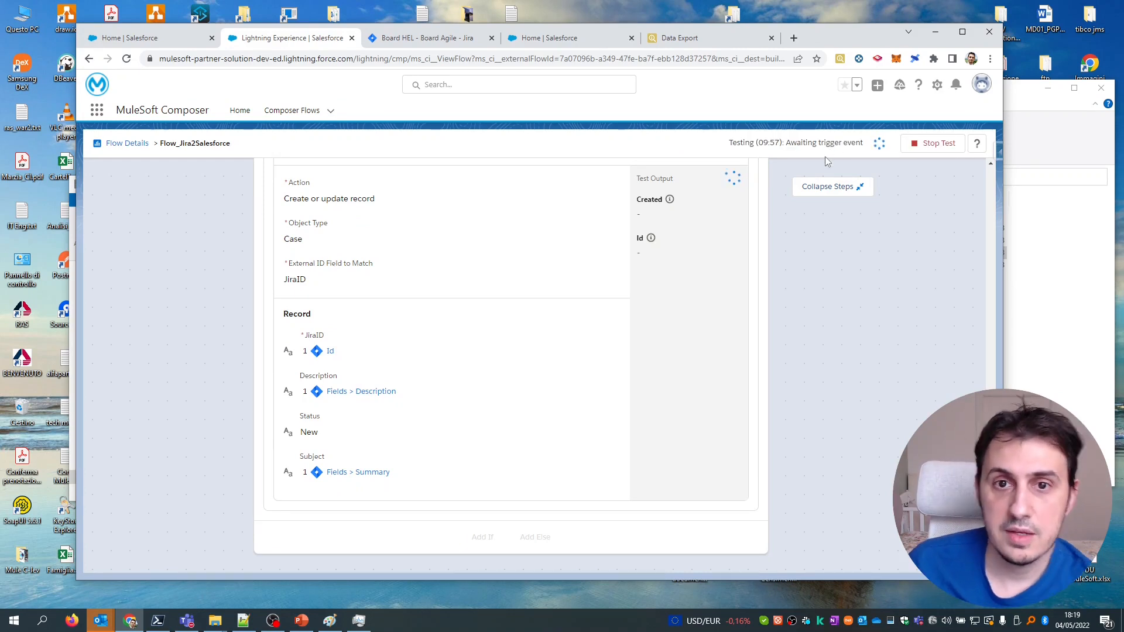
# Set Jira issue HEL-11 back to Da completare, keeping the Test1 title, and return to Composer's test result.
pyautogui.click(439, 39)
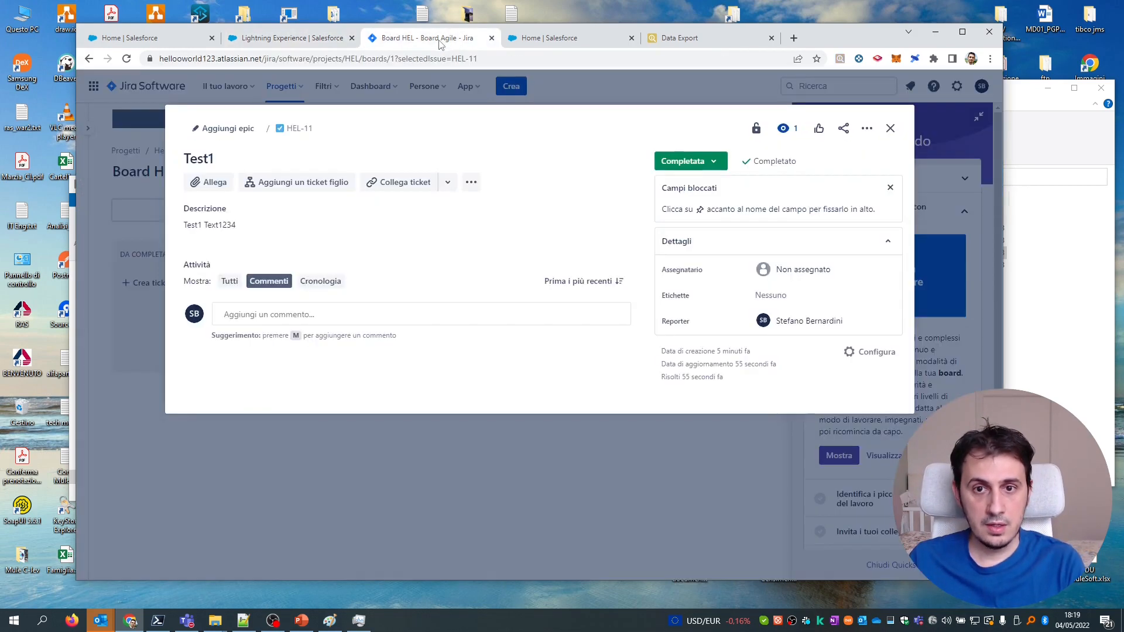
pyautogui.click(698, 167)
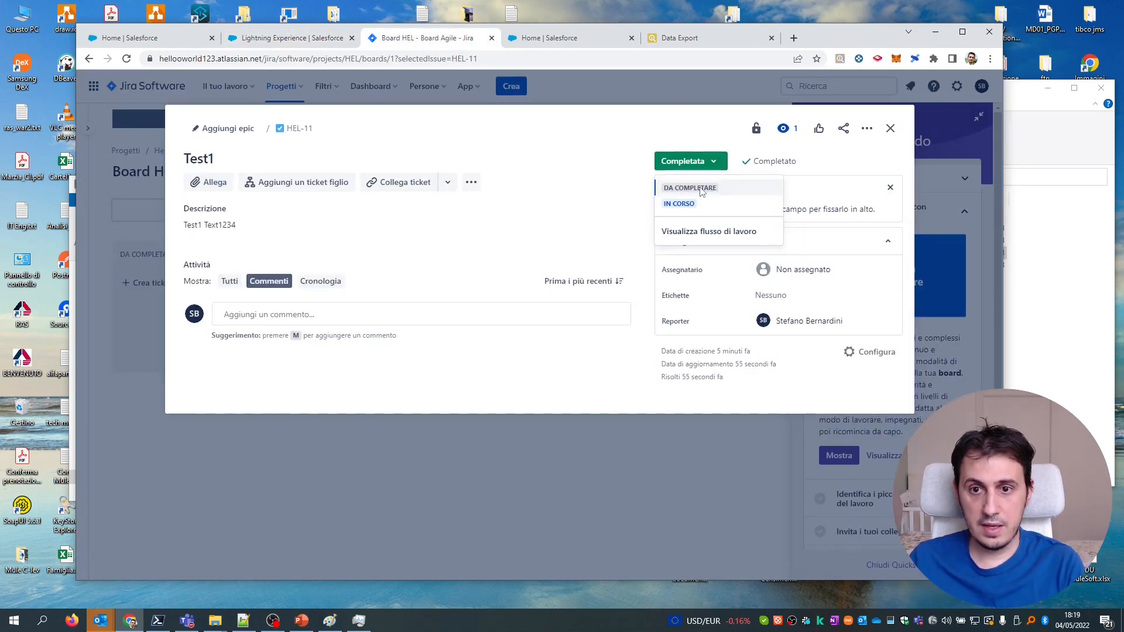
pyautogui.click(702, 189)
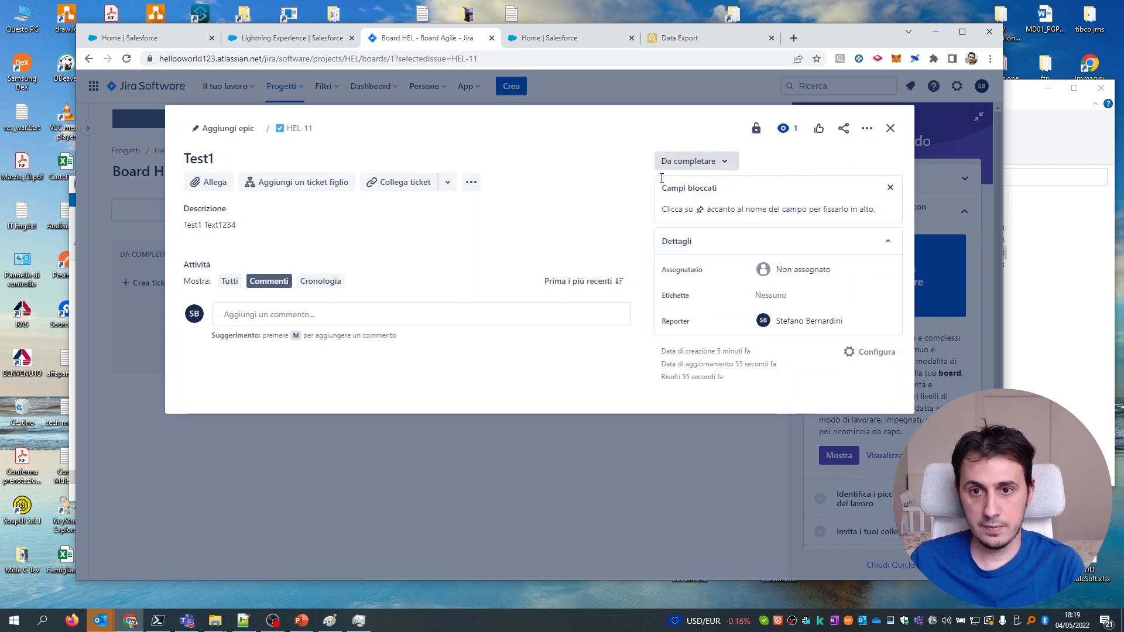
pyautogui.click(613, 166)
pyautogui.click(613, 217)
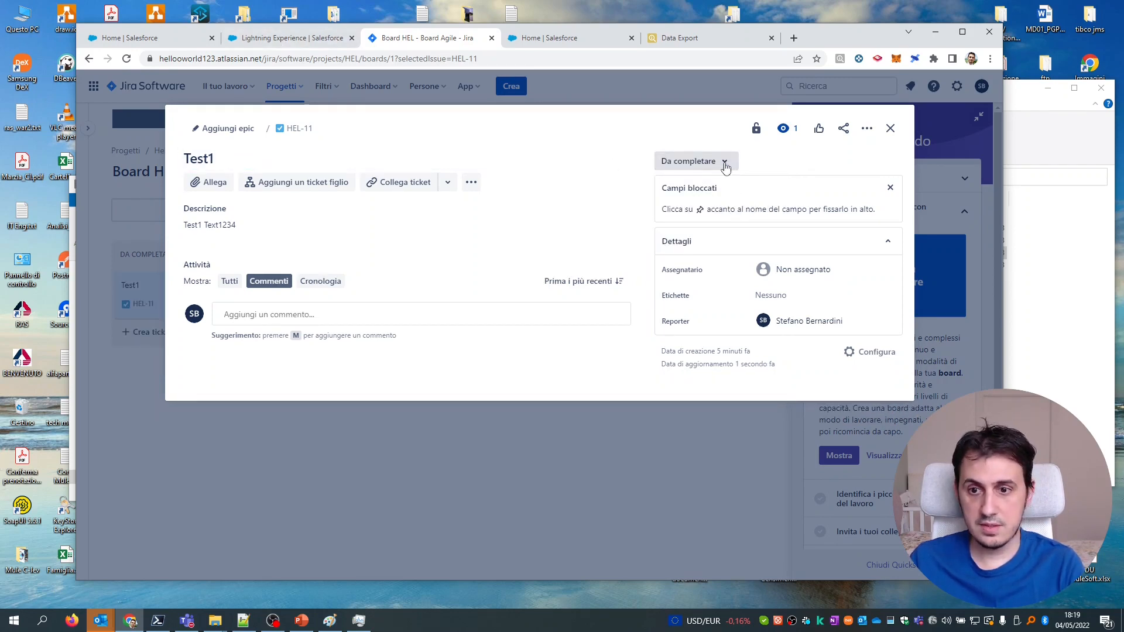
pyautogui.click(289, 38)
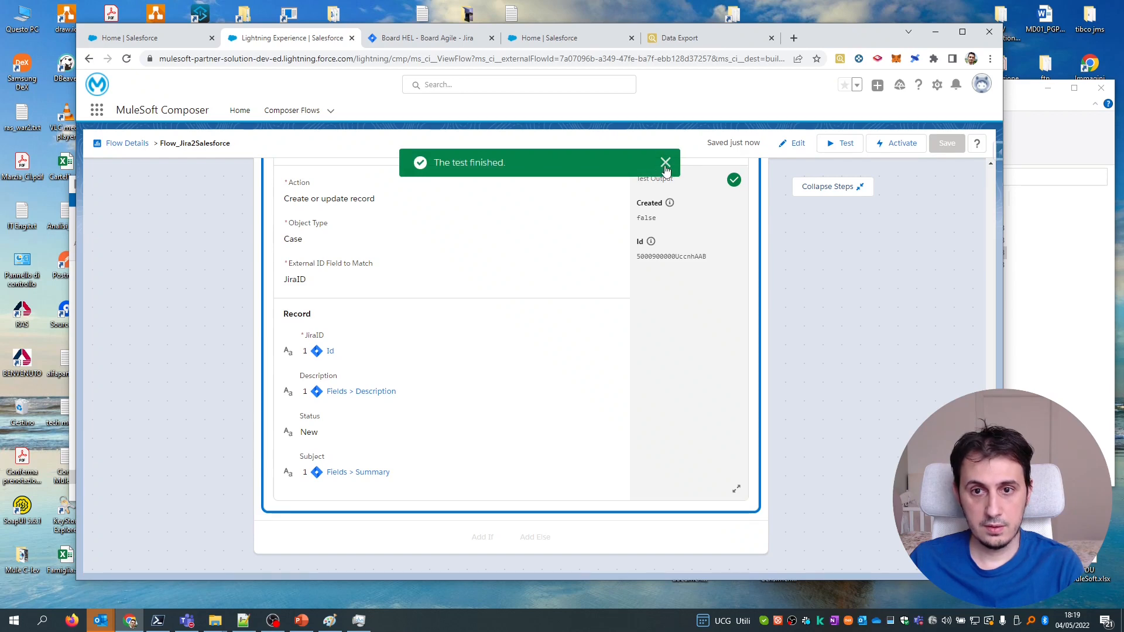
# Rerun the case export in Salesforce Inspector and check the Test1 Case status is New.
pyautogui.click(586, 41)
pyautogui.click(679, 38)
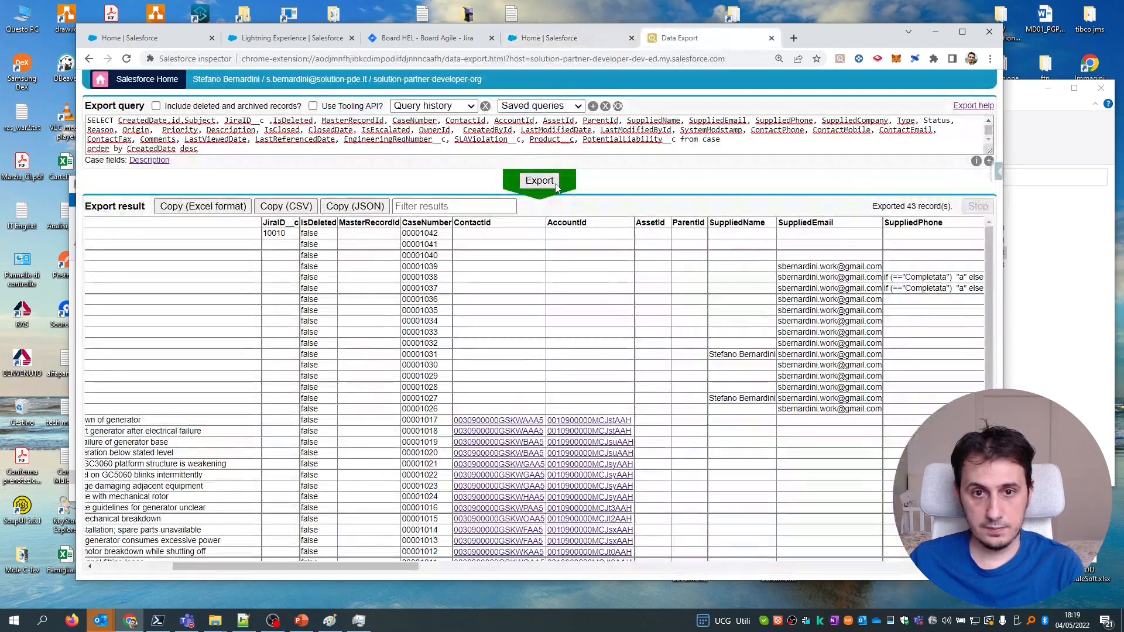
pyautogui.click(555, 185)
pyautogui.moveTo(404, 569); pyautogui.dragTo(666, 569)
pyautogui.doubleClick(607, 233)
pyautogui.moveTo(631, 566); pyautogui.dragTo(373, 562)
pyautogui.click(725, 236)
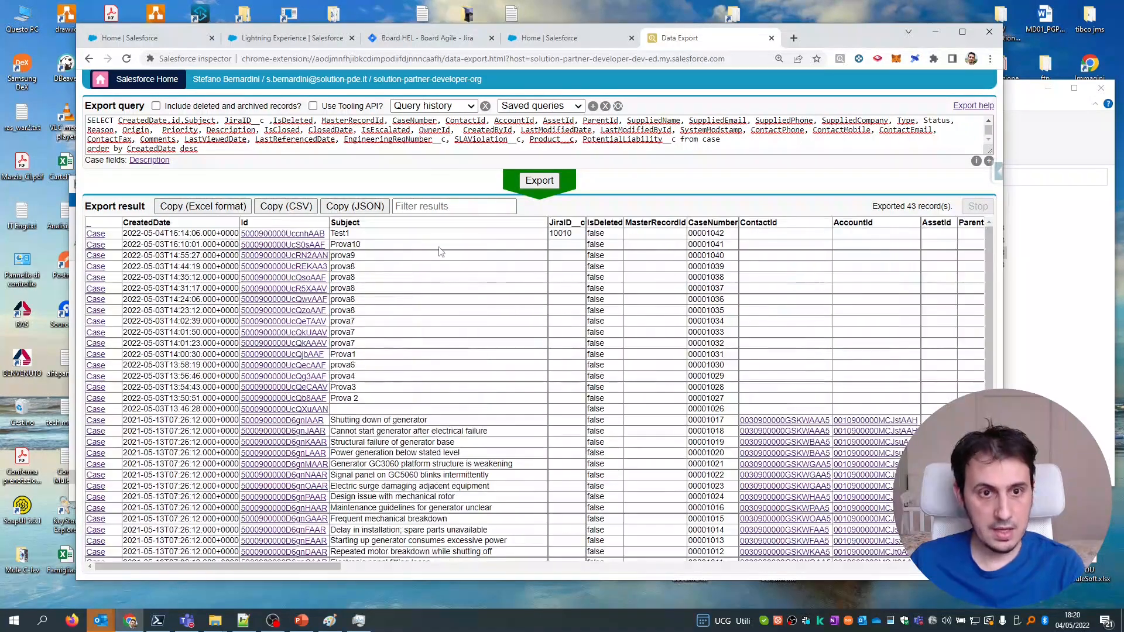
# Close the HEL-11 issue back to Board HEL and return to the Composer flow.
pyautogui.click(421, 43)
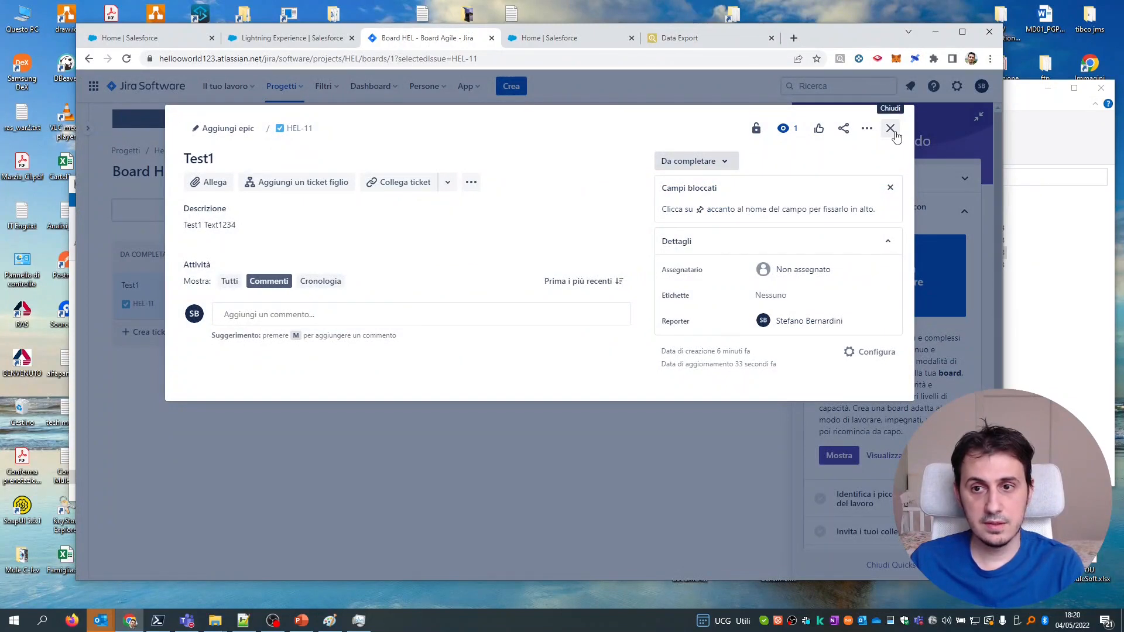
pyautogui.click(890, 129)
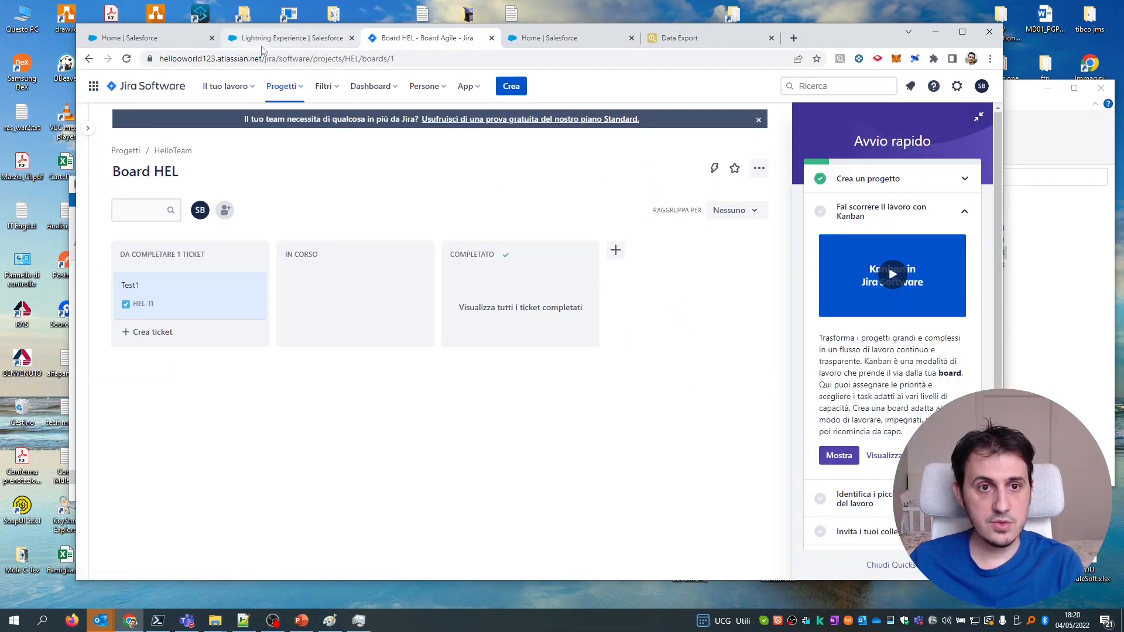
pyautogui.click(280, 41)
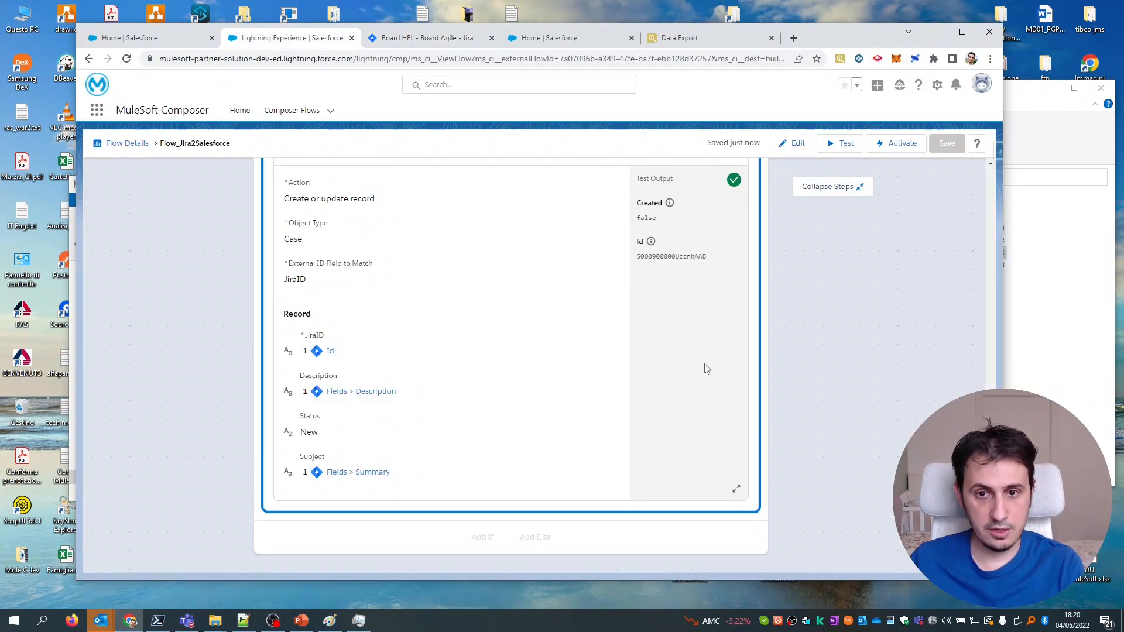
# Collapse the flow's IF and Else branches, then go to the Salesforce Home page.
pyautogui.scroll(15, 273, 426)
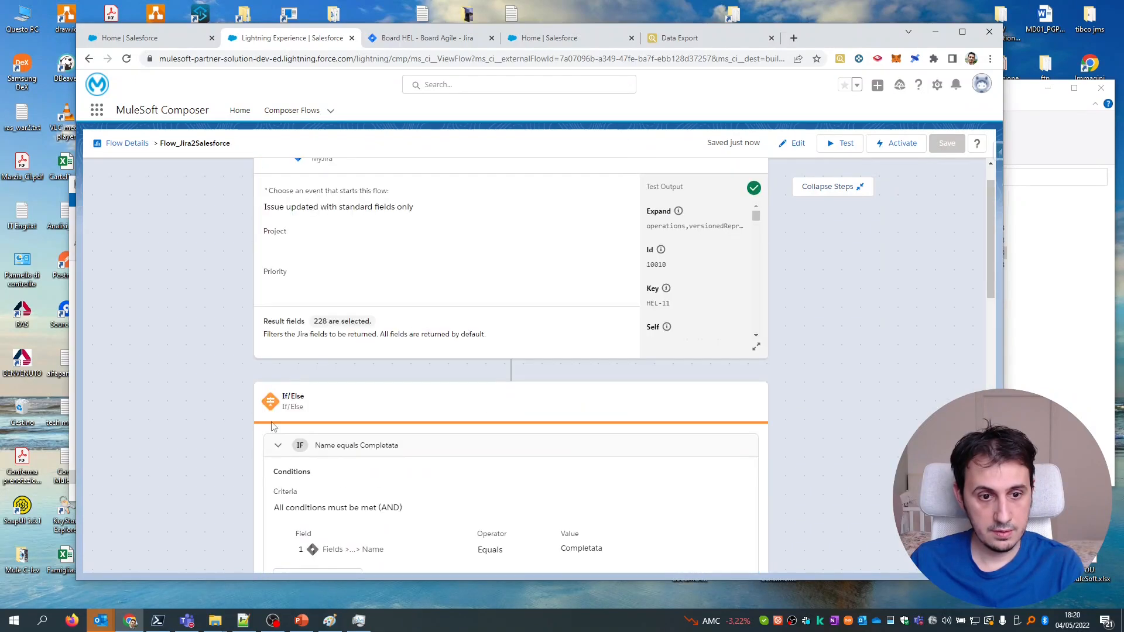
pyautogui.click(279, 451)
pyautogui.scroll(-4, 294, 443)
pyautogui.scroll(3, 294, 388)
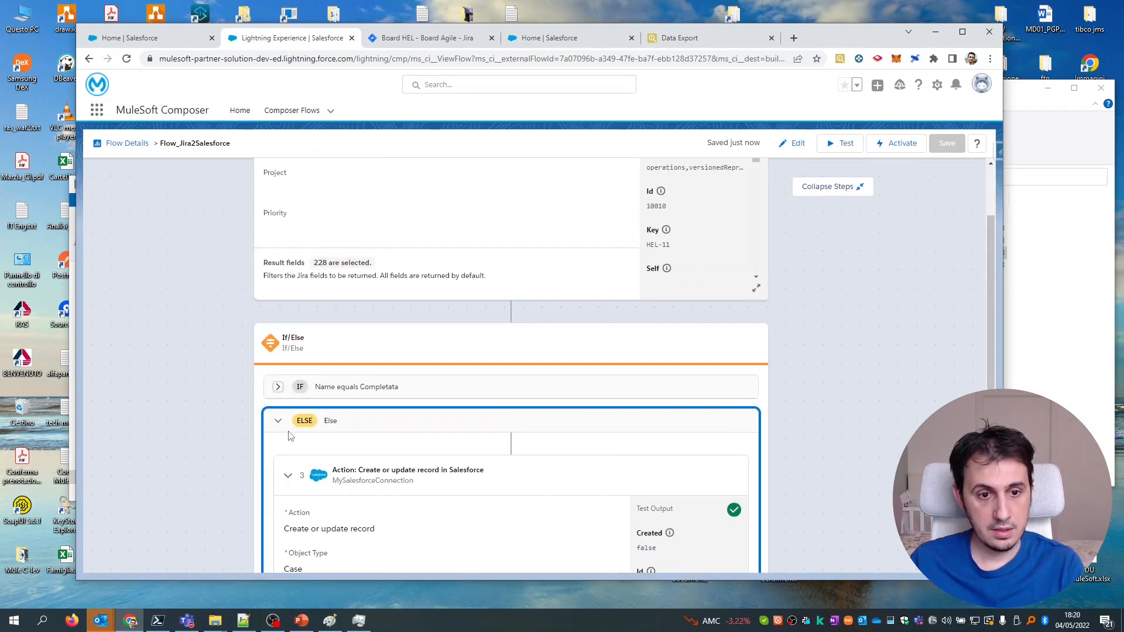
pyautogui.click(280, 424)
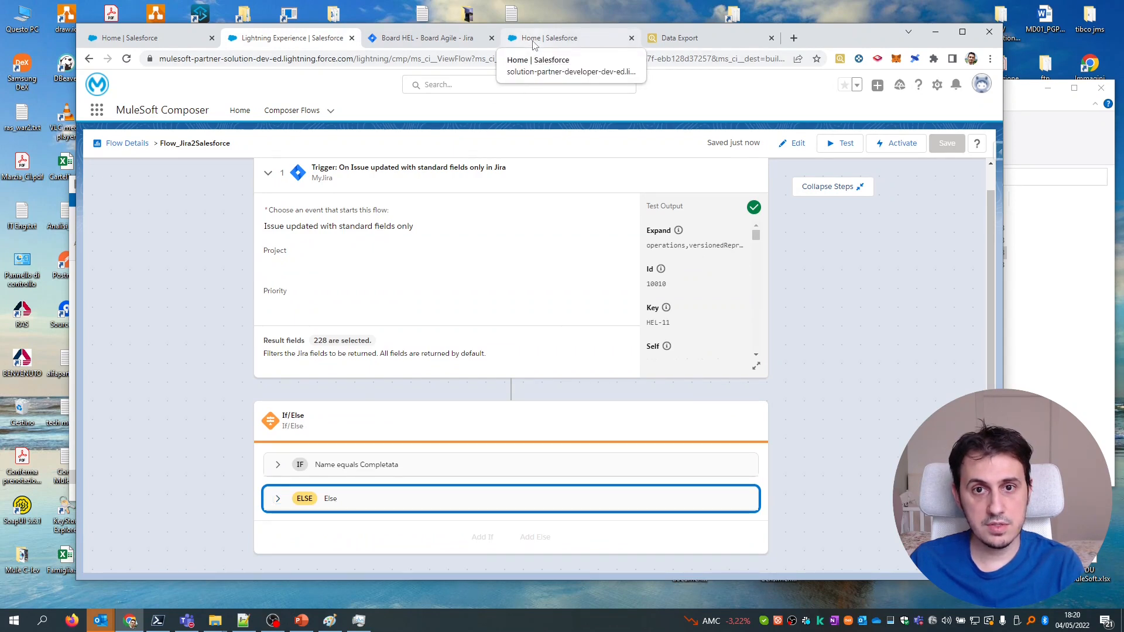
pyautogui.click(533, 39)
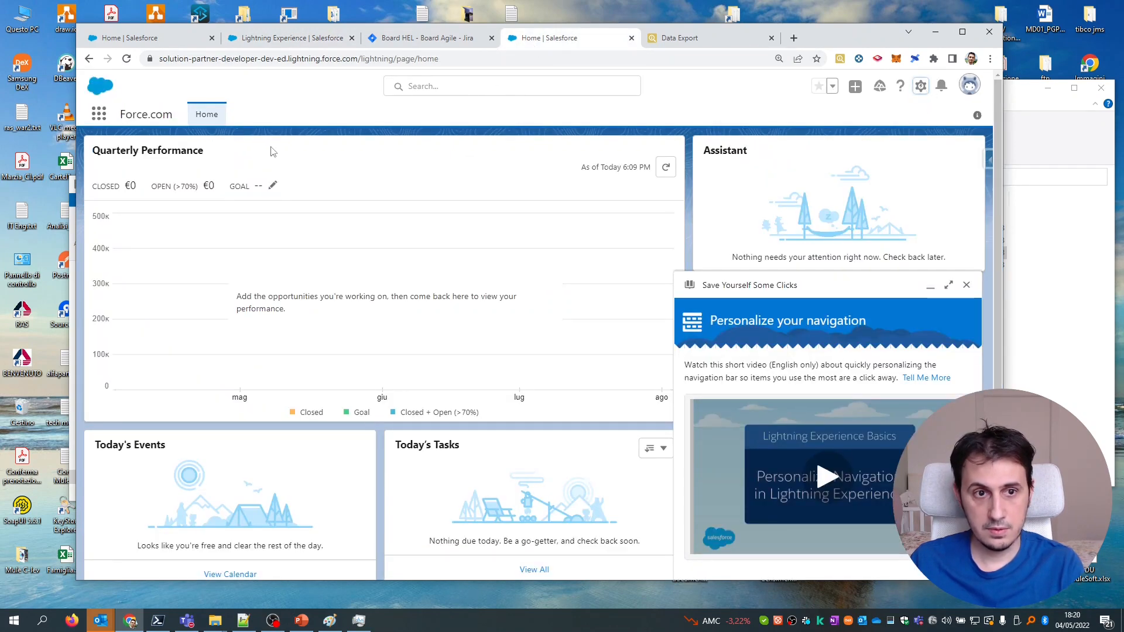
# Open Salesforce Setup in a new tab and go to the Object Manager list.
pyautogui.click(921, 86)
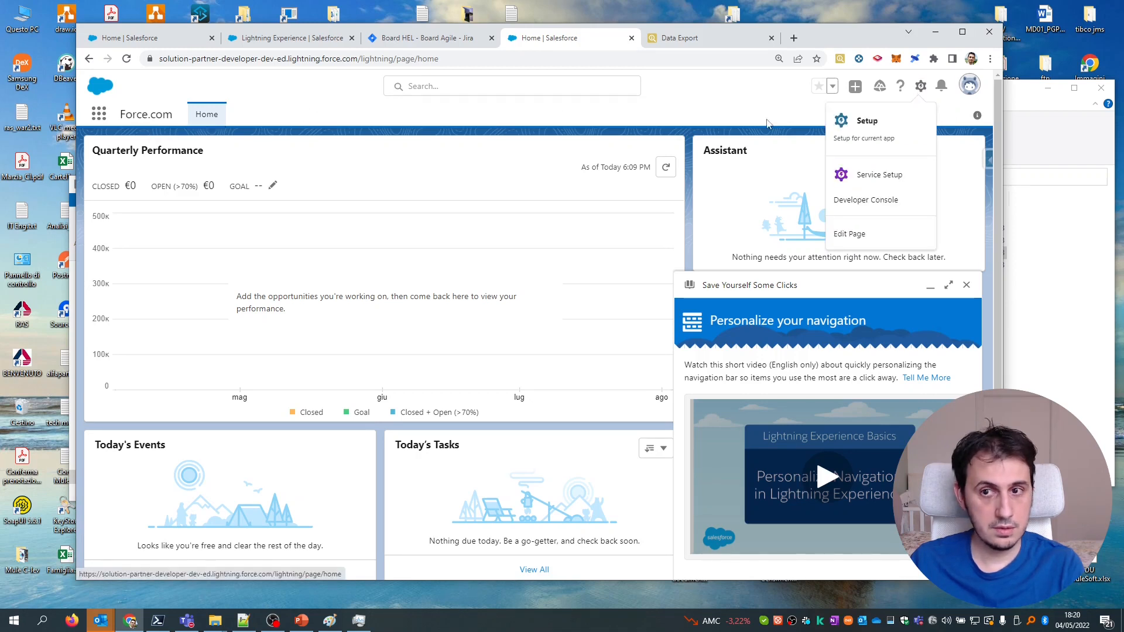
pyautogui.click(866, 121)
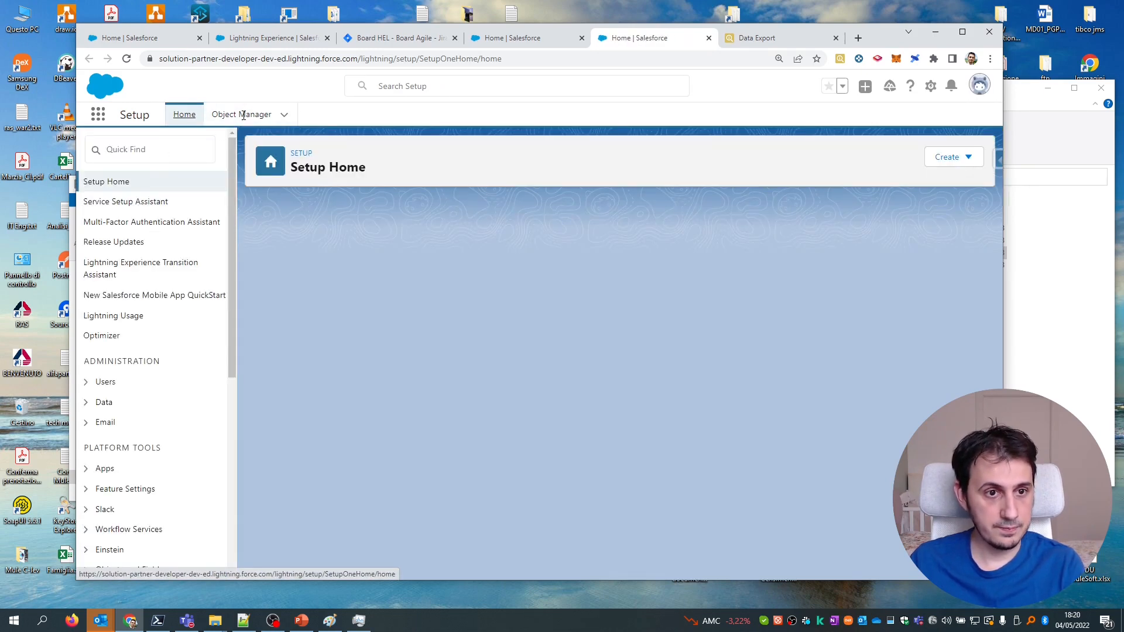
pyautogui.click(245, 118)
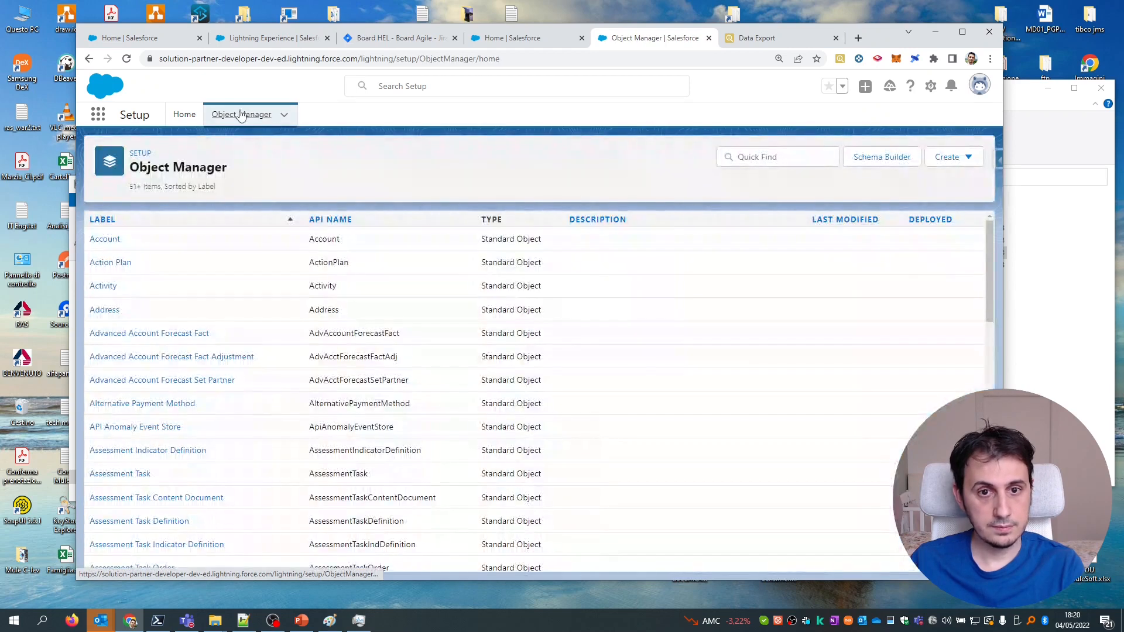
# Find 'case' on the Object Manager page and open the Case object.
pyautogui.hotkey('ctrl', 'f')
pyautogui.write('csa')
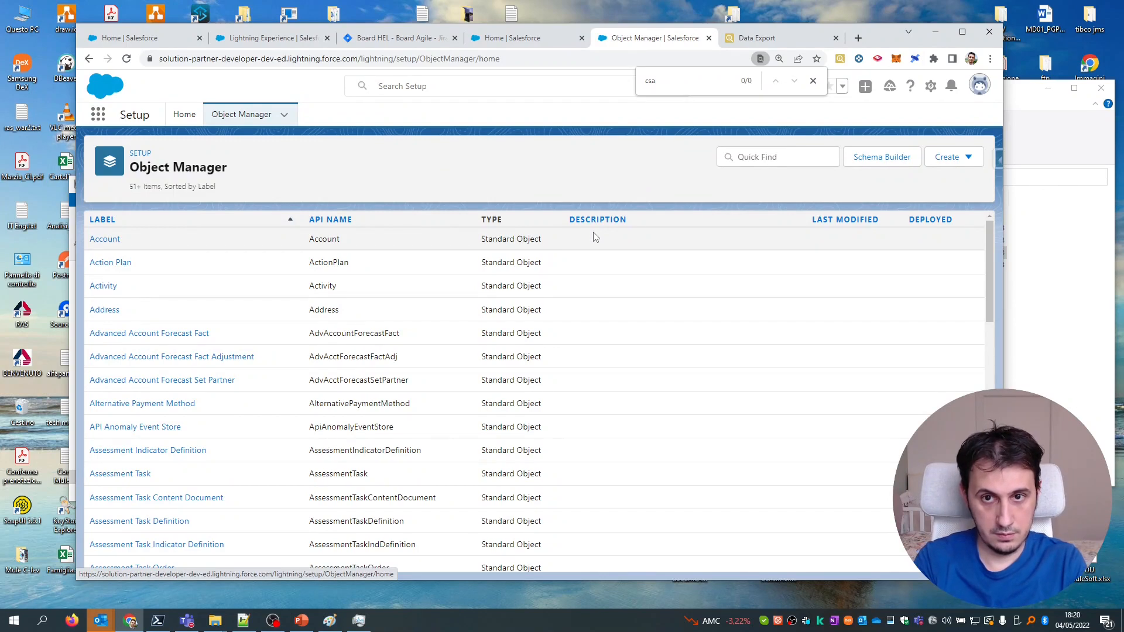
pyautogui.press('BackSpace')
pyautogui.press('BackSpace')
pyautogui.press('BackSpace')
pyautogui.write('case')
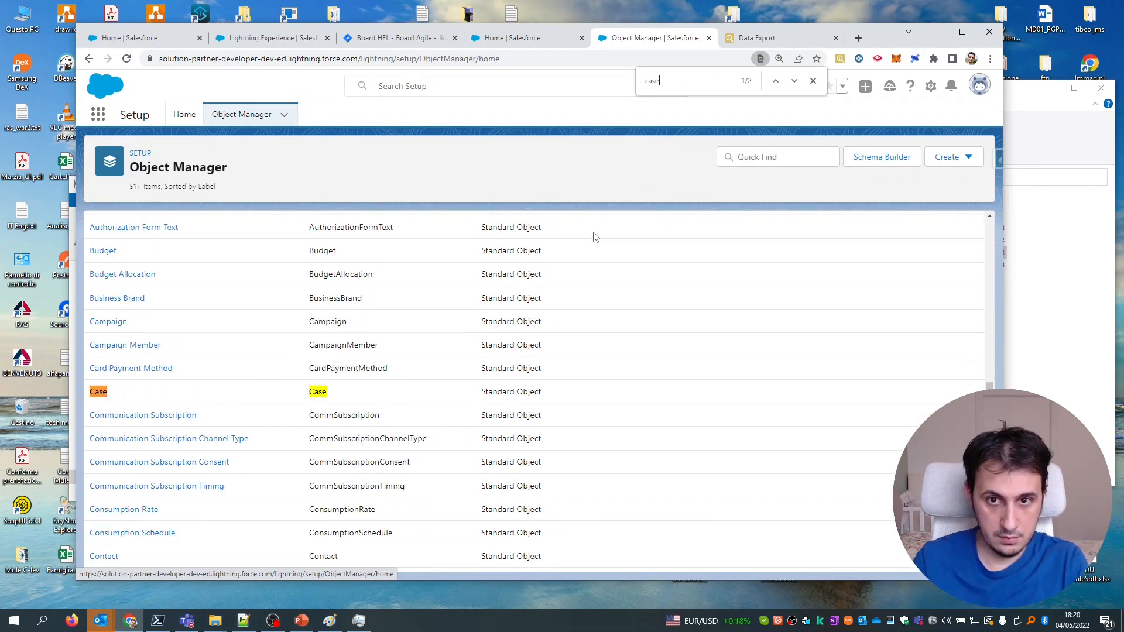
pyautogui.click(98, 392)
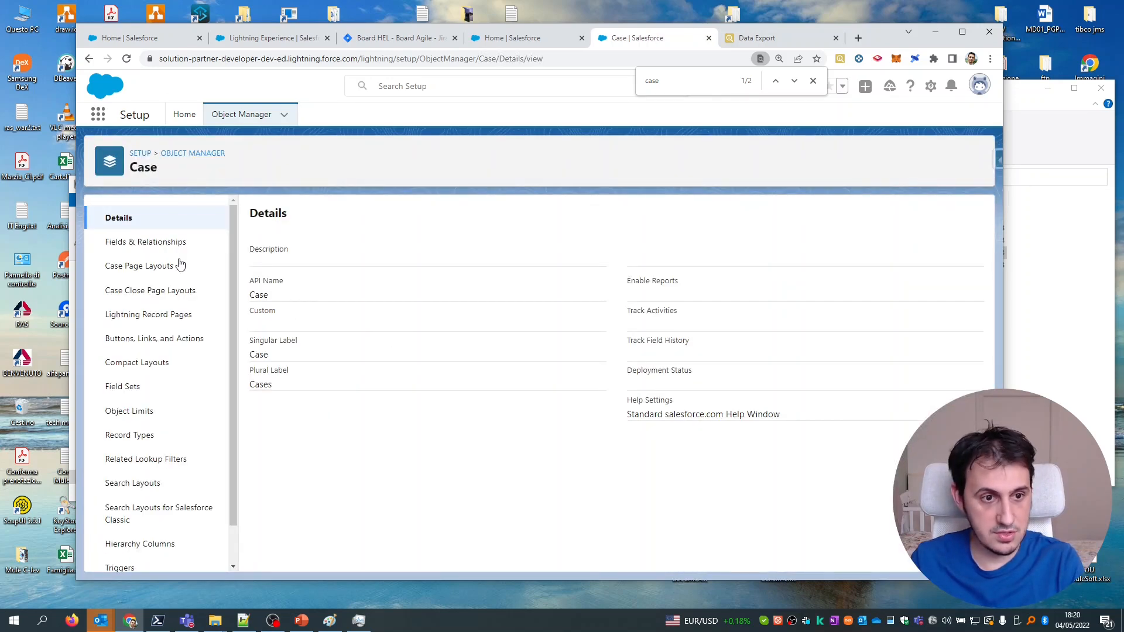
# Start a new Text custom field from the Case object's Fields & Relationships.
pyautogui.click(159, 243)
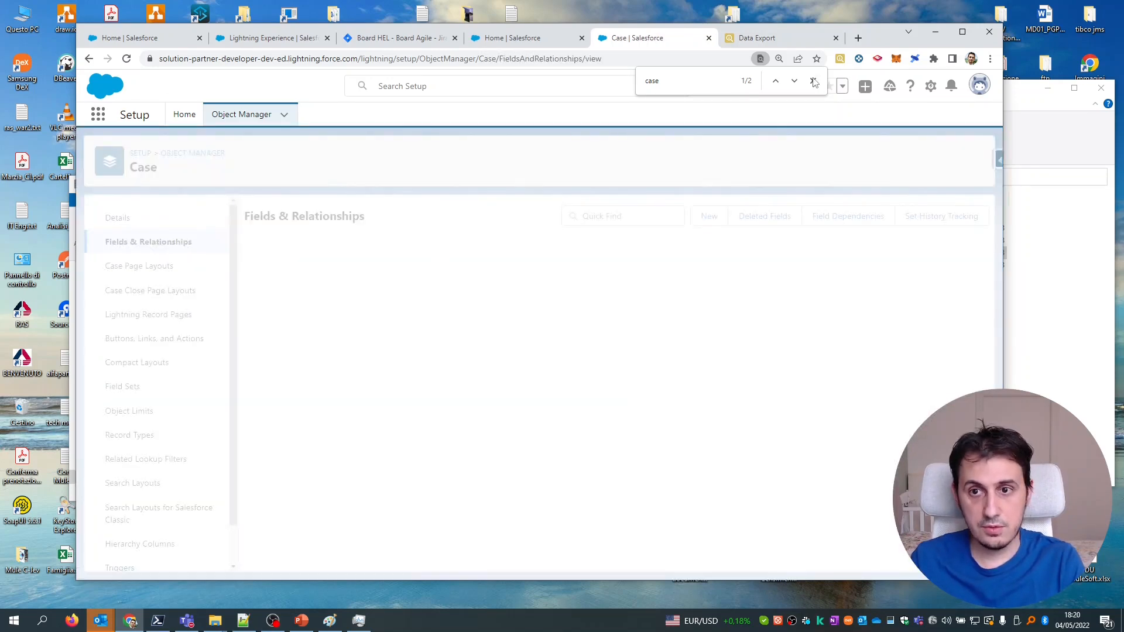
pyautogui.click(813, 82)
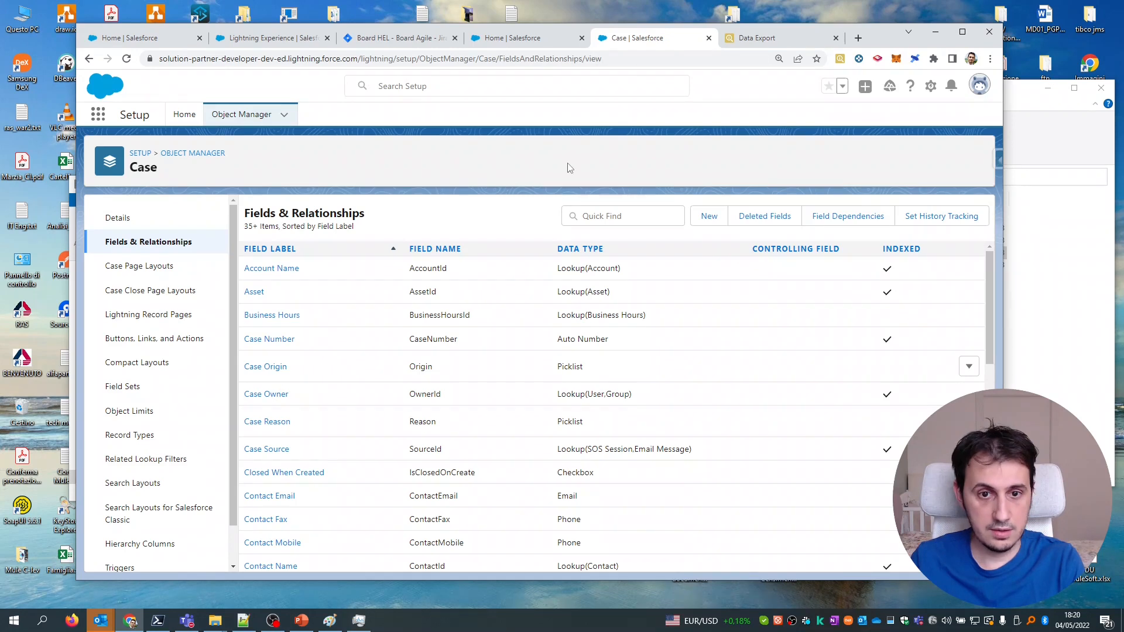
pyautogui.hotkey('ctrl', 'f')
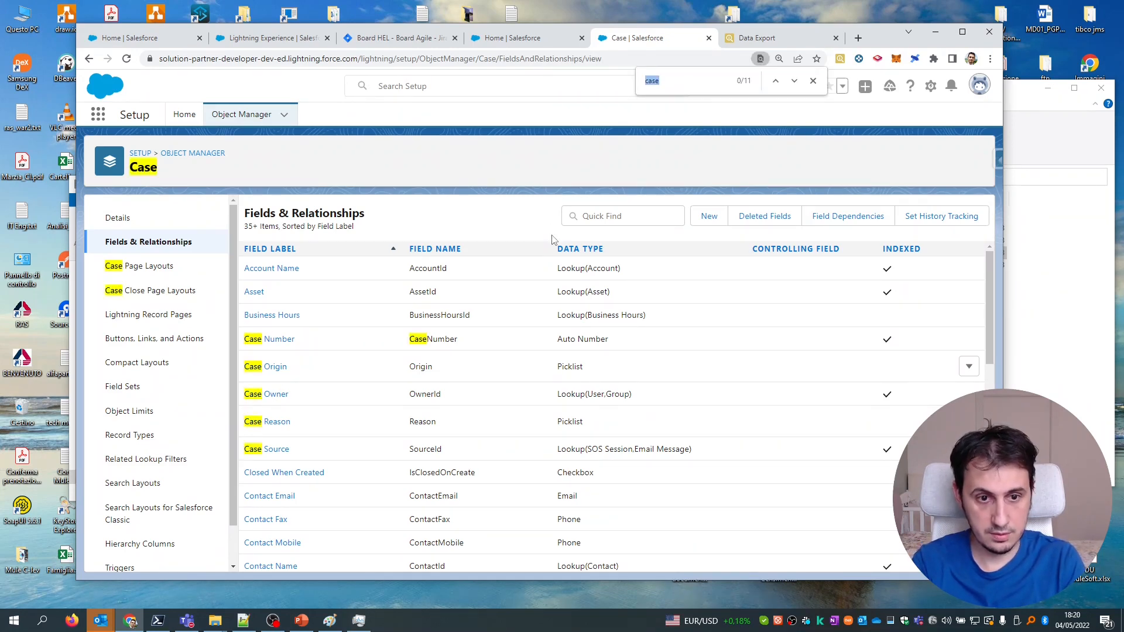
pyautogui.click(709, 217)
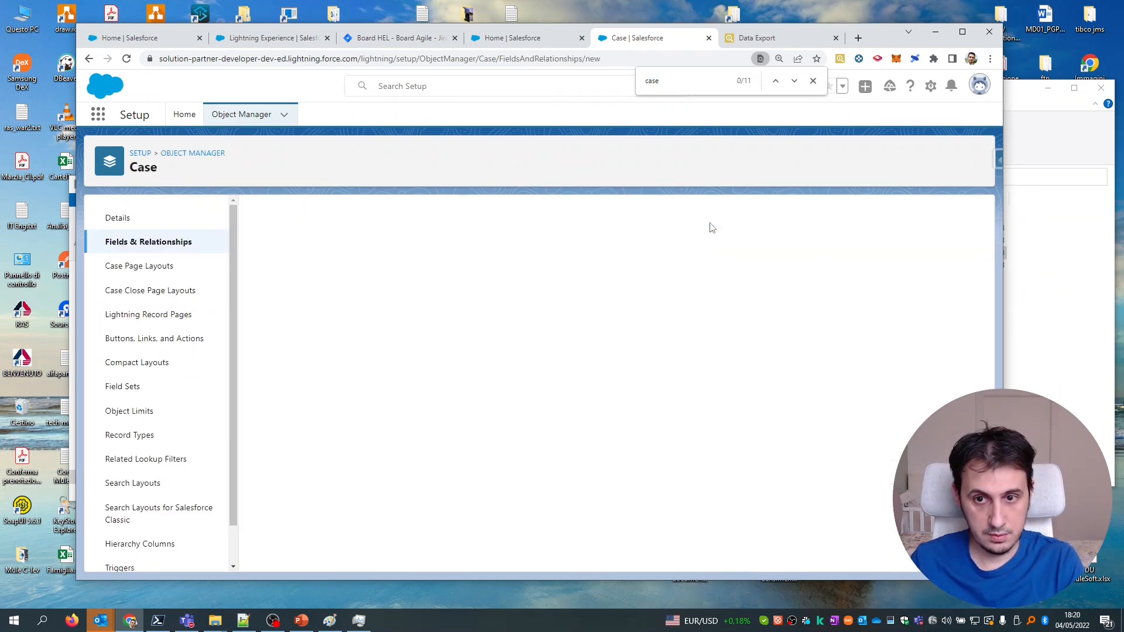
pyautogui.scroll(-5, 347, 376)
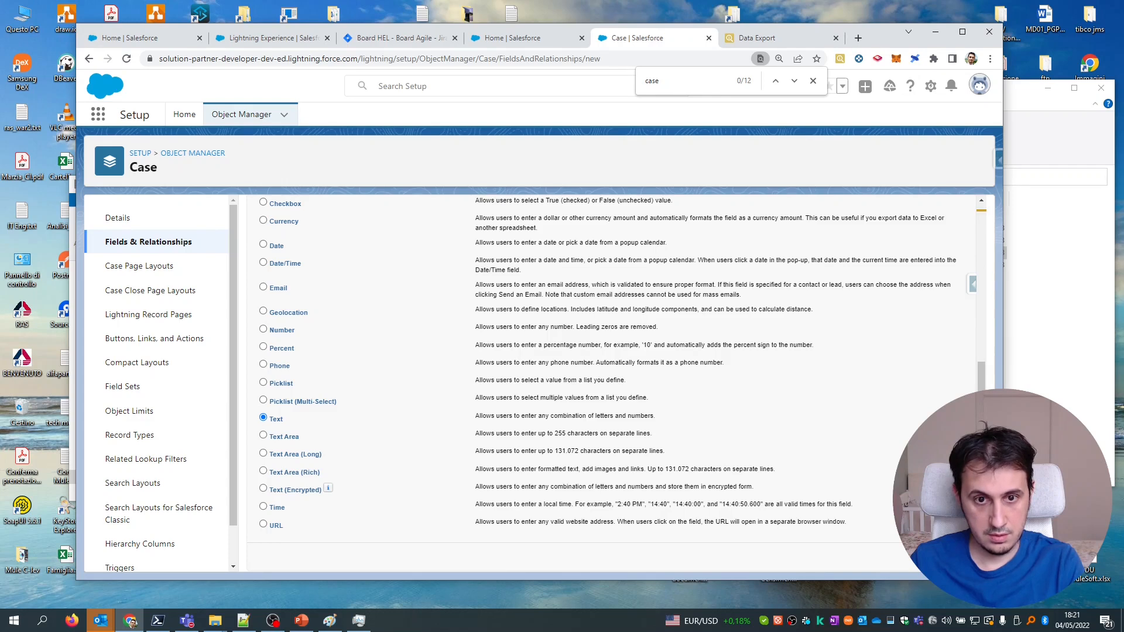
pyautogui.click(931, 556)
# Label the field FavCoffe with length 255 and make it visible to all profiles.
pyautogui.write('FavCoffe')
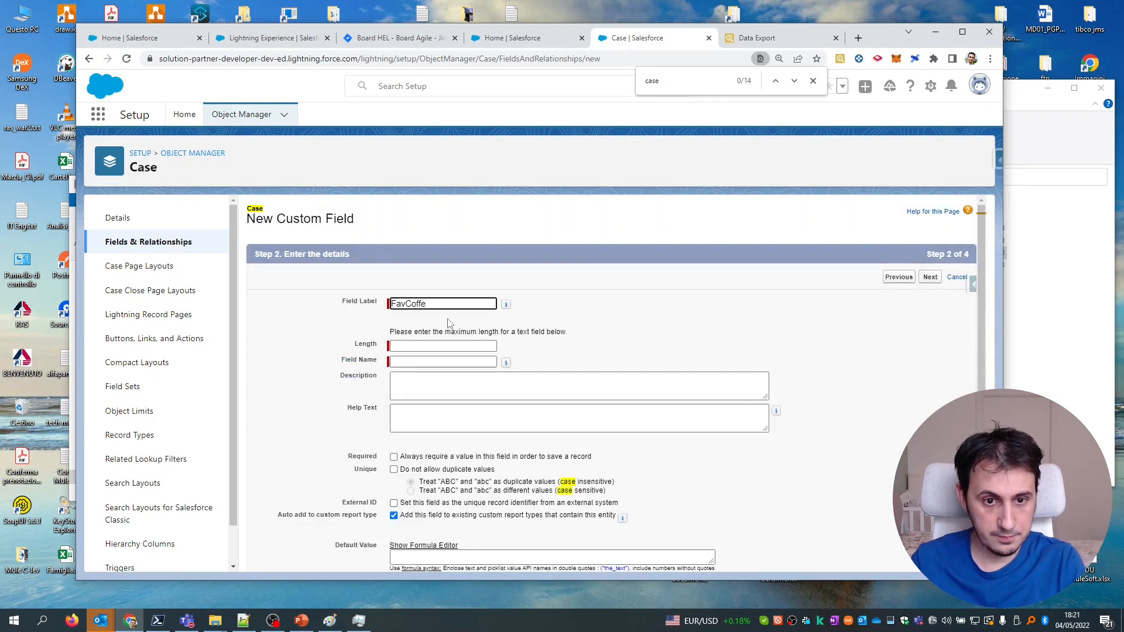
pyautogui.hotkey('ctrl', 'a')
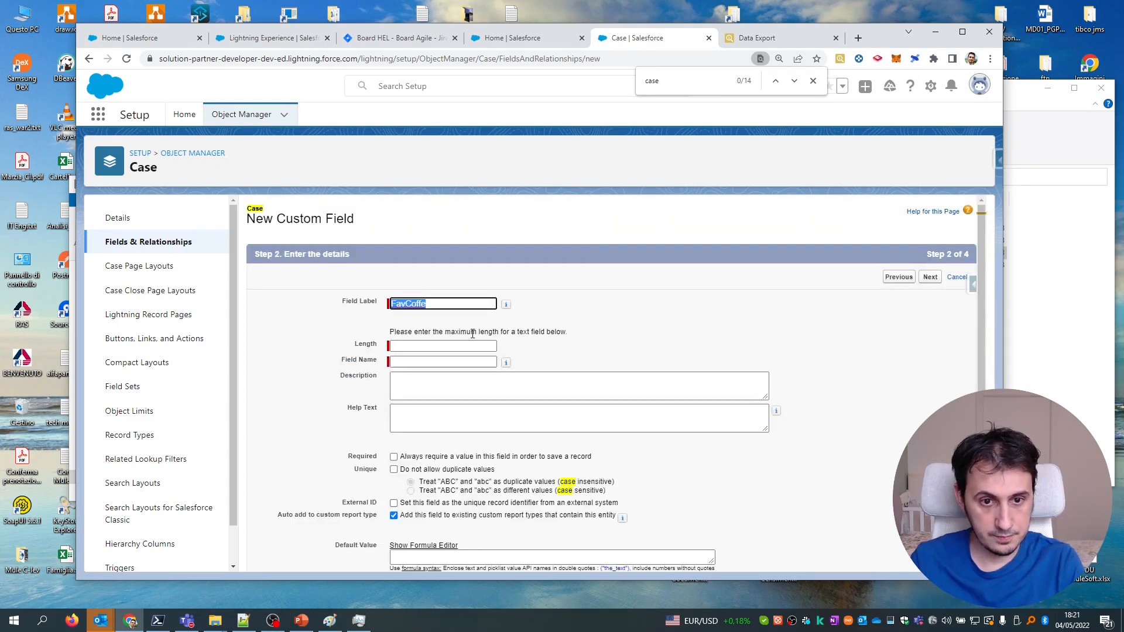
pyautogui.click(437, 346)
pyautogui.click(432, 360)
pyautogui.click(432, 346)
pyautogui.write('255')
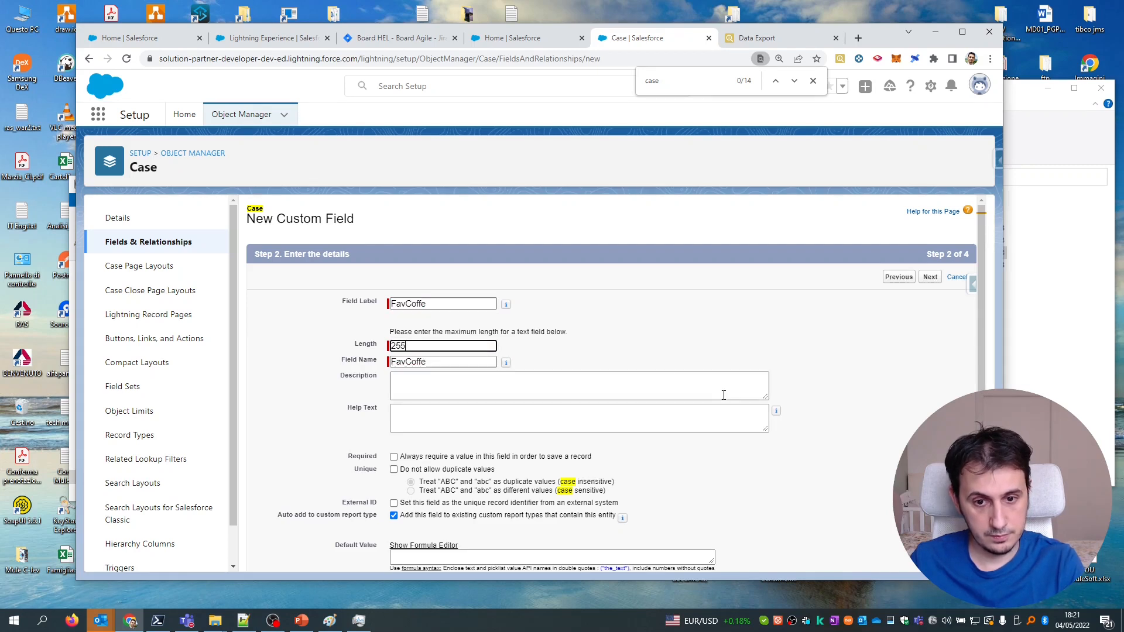
pyautogui.scroll(-1, 725, 389)
pyautogui.click(930, 556)
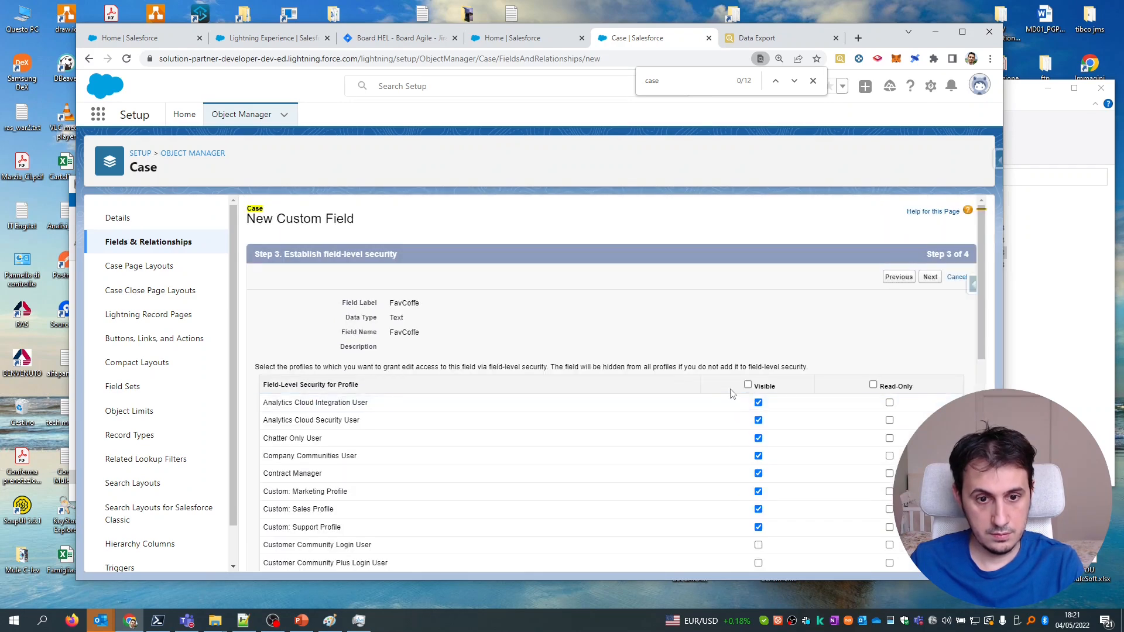
pyautogui.click(748, 385)
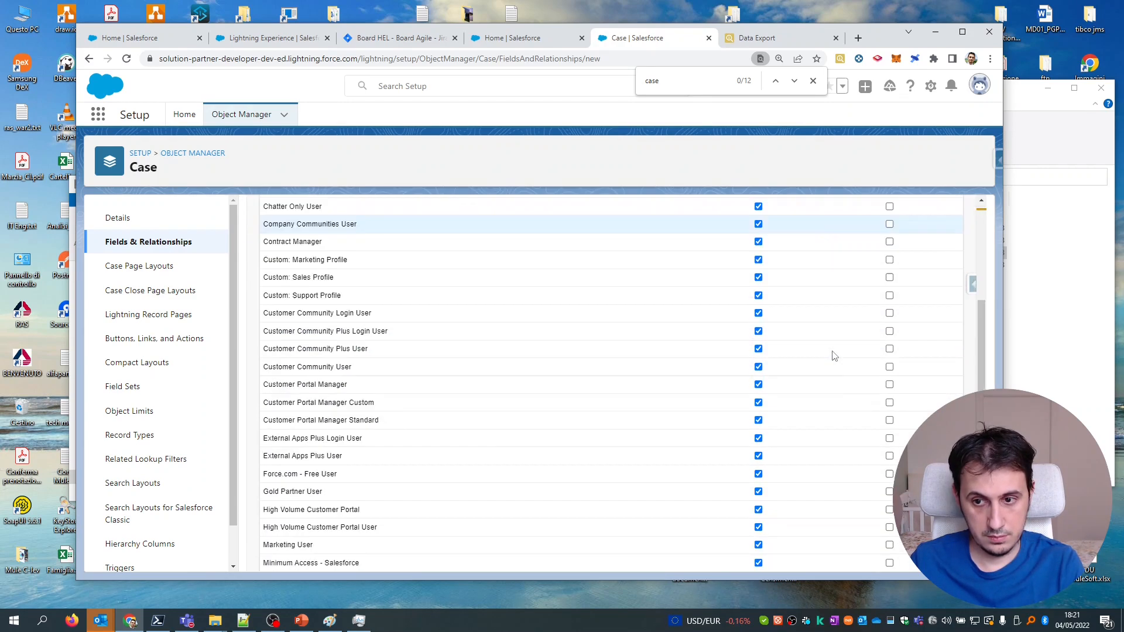
pyautogui.scroll(-6, 832, 350)
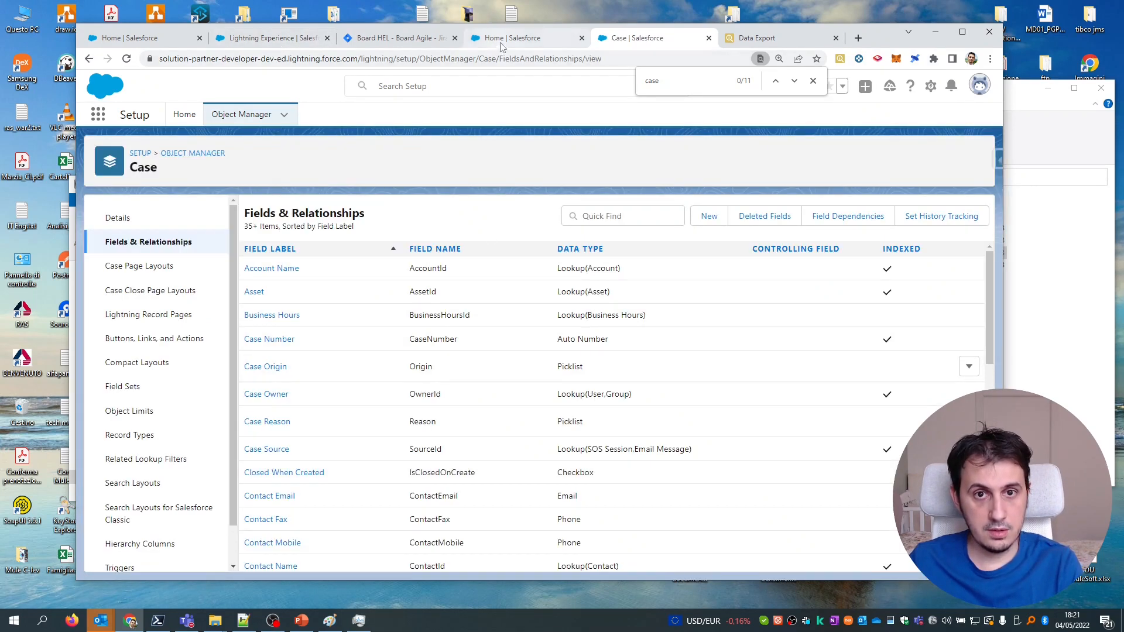
# Return to the Composer flow and briefly inspect the IF branch conditions.
pyautogui.click(275, 44)
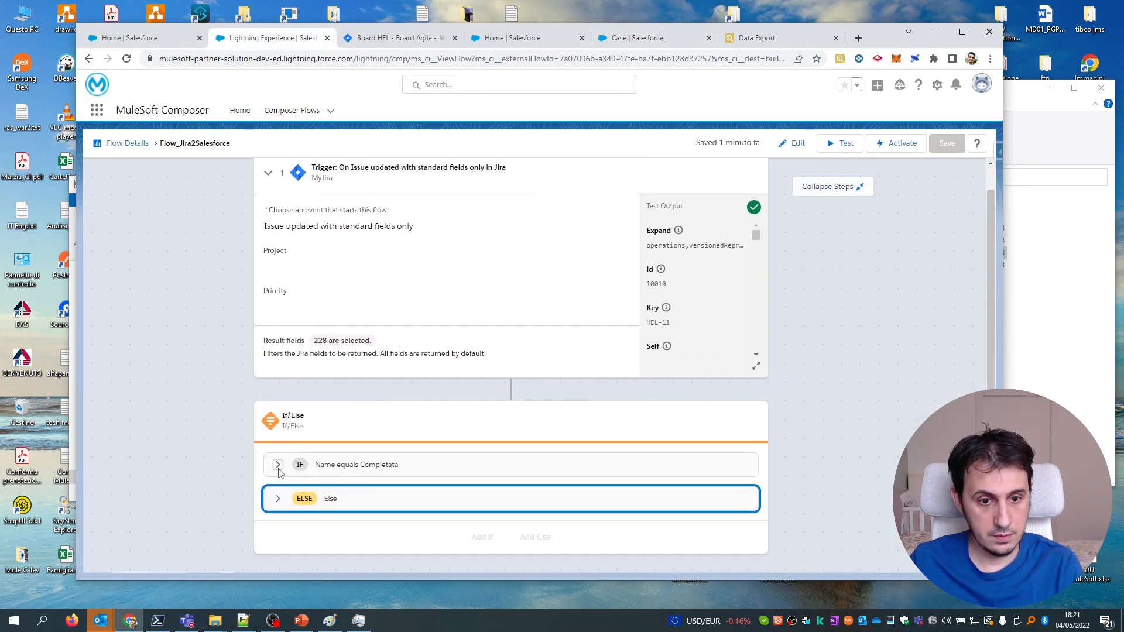
pyautogui.click(279, 465)
pyautogui.click(278, 263)
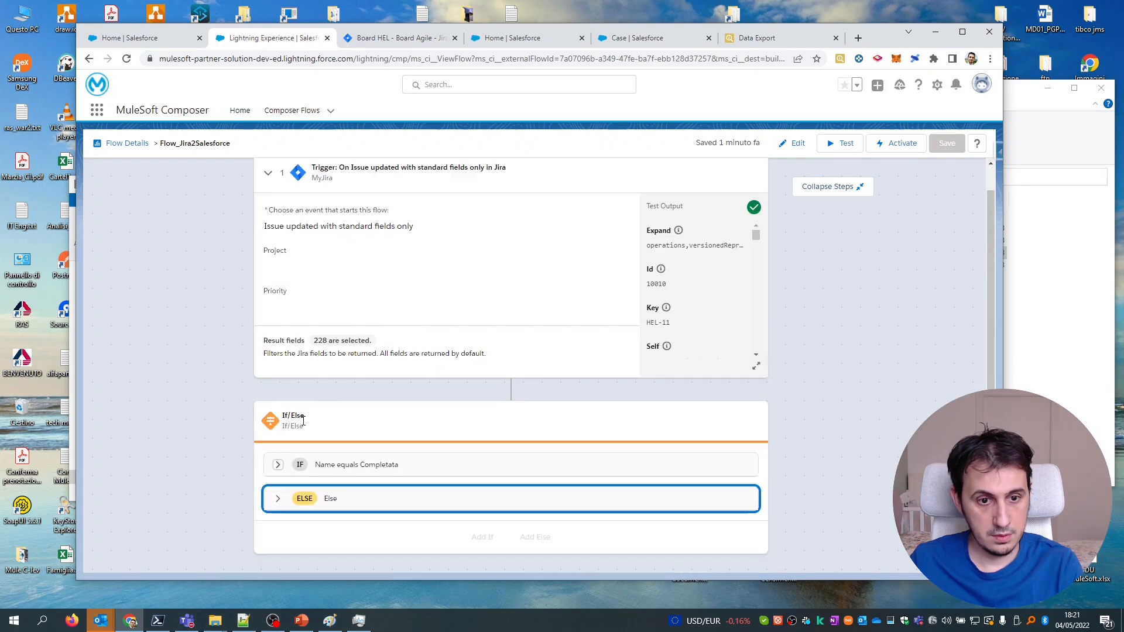
pyautogui.scroll(1, 512, 381)
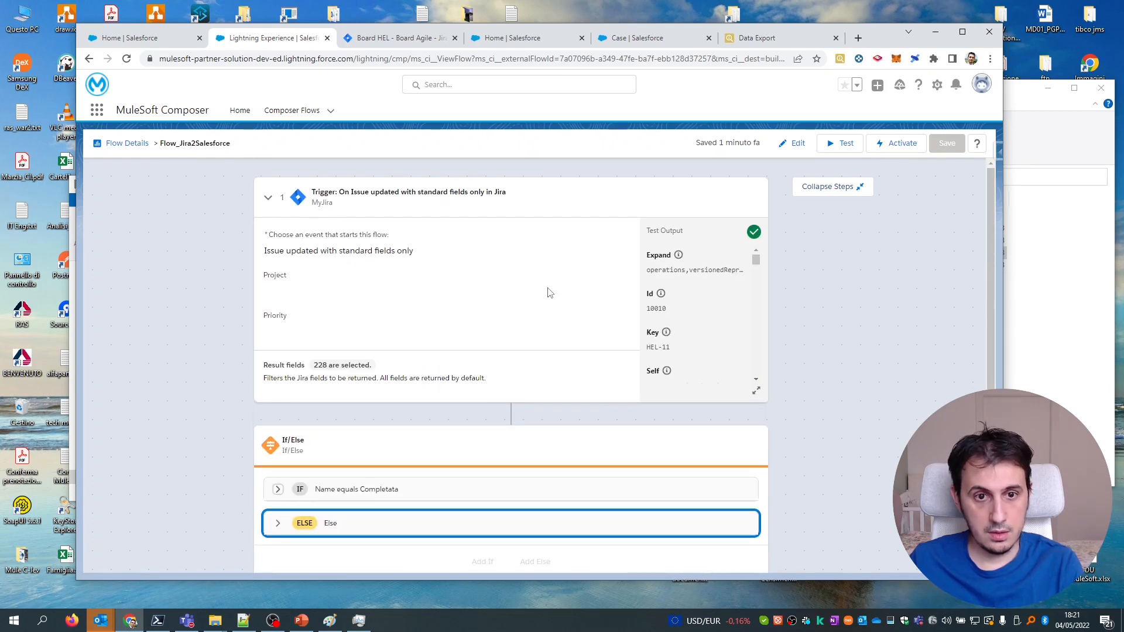
# Edit the flow and add an HTTP step right after the Jira trigger.
pyautogui.click(794, 143)
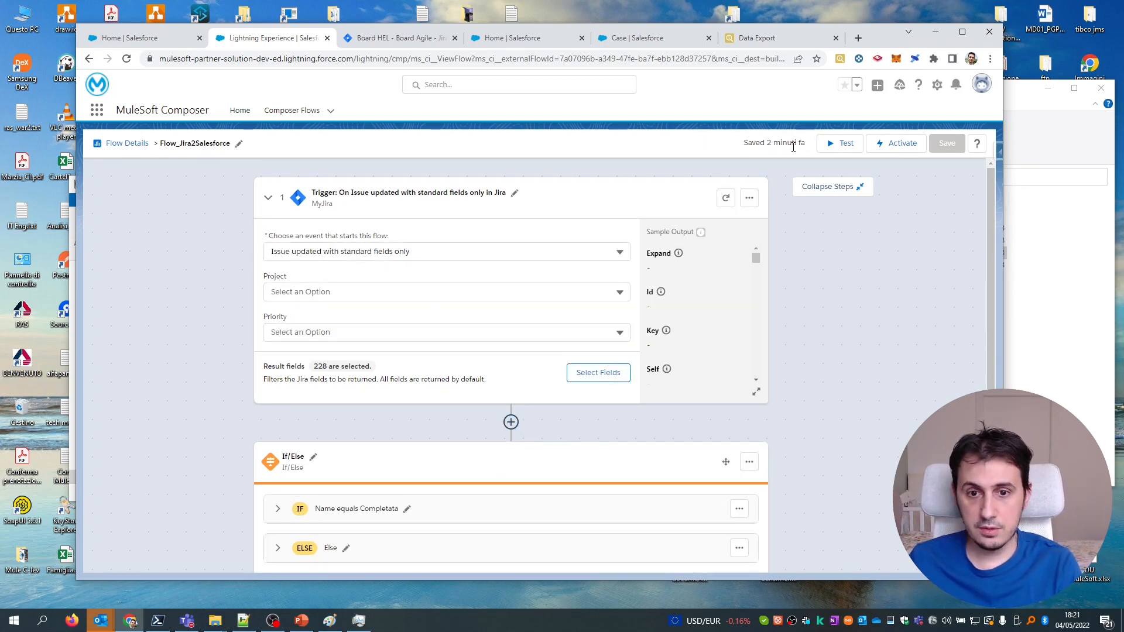
pyautogui.click(521, 423)
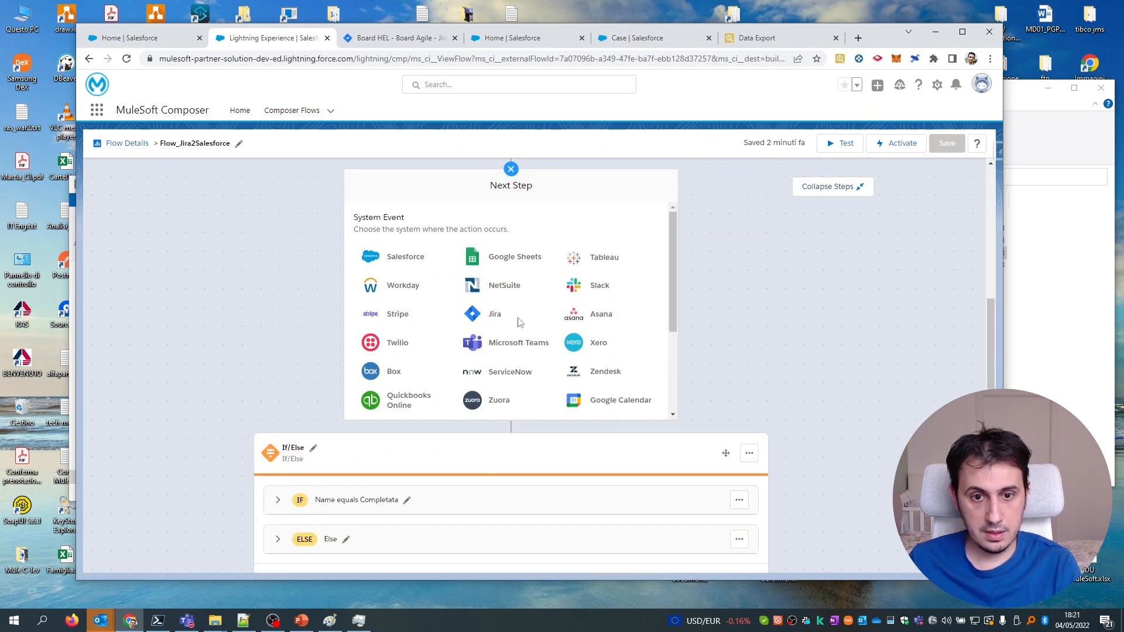
pyautogui.scroll(-3, 504, 352)
pyautogui.click(493, 296)
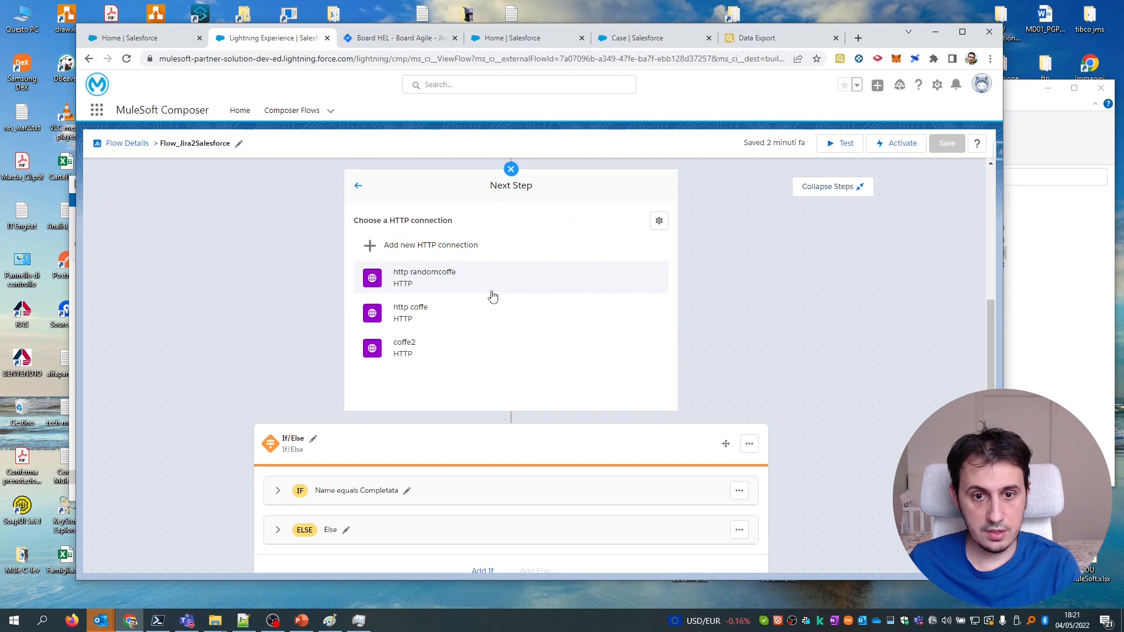
# Create a new HTTP connection with display name MyFavCoffe_API.
pyautogui.click(448, 251)
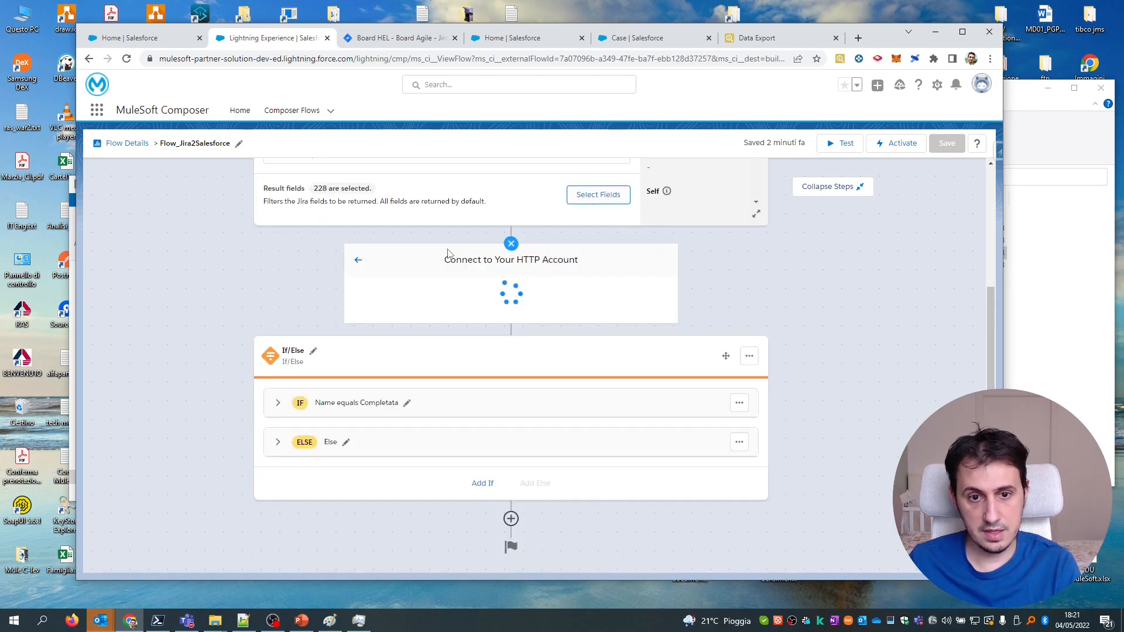
pyautogui.click(488, 265)
pyautogui.write('MyFavCof')
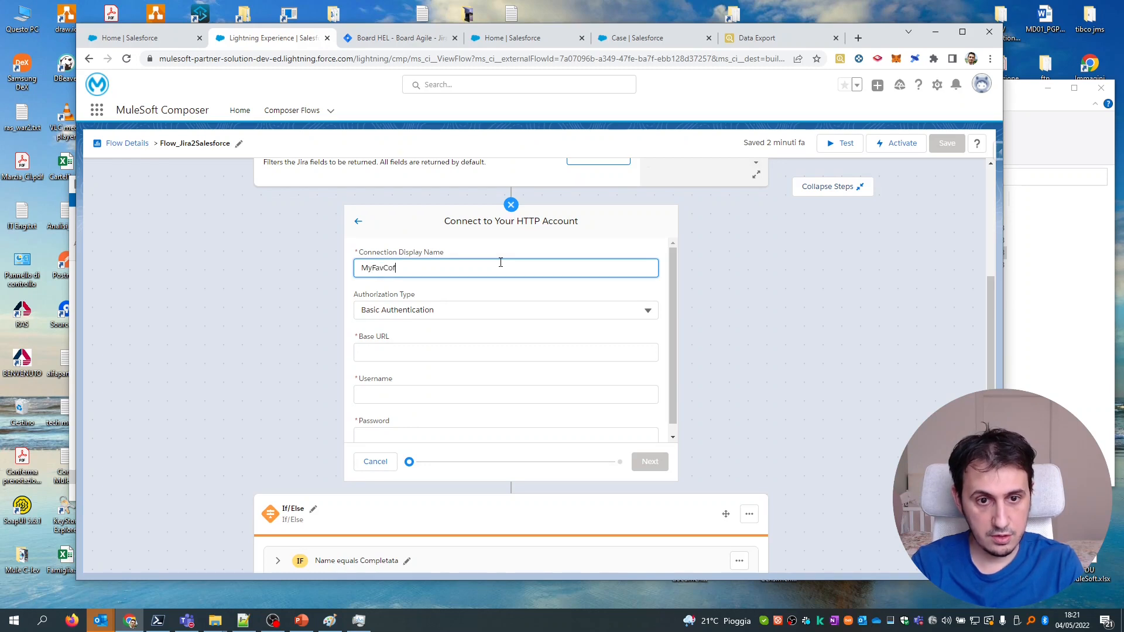
pyautogui.write('fe_API')
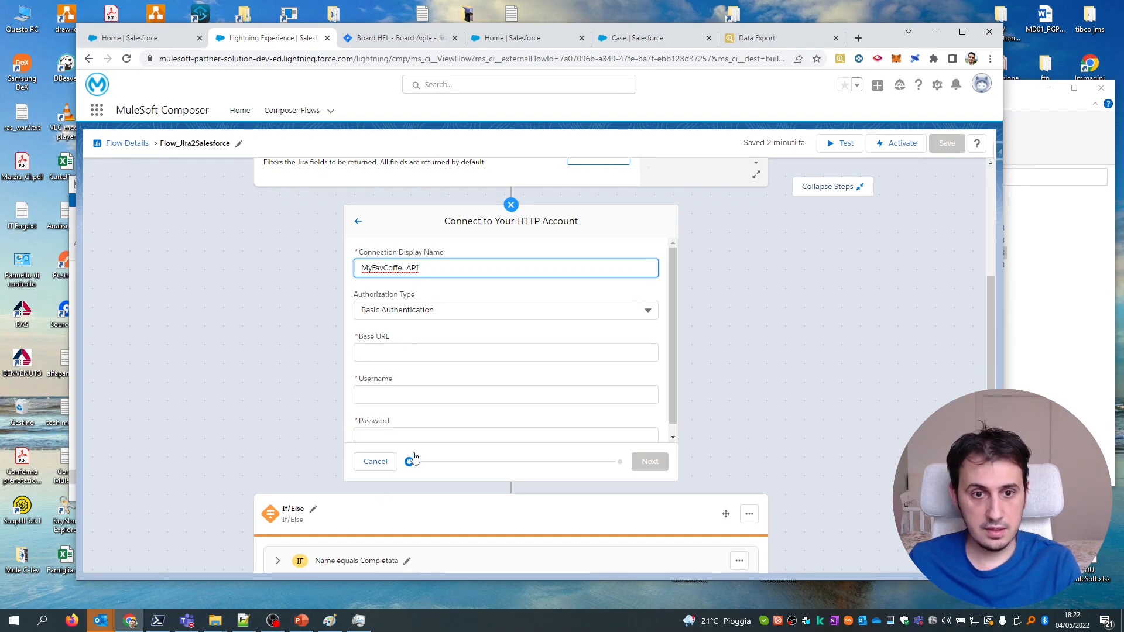
# Copy the coffee API URL from the PowerPoint use-case slide into a new browser tab.
pyautogui.click(303, 619)
pyautogui.tripleClick(604, 495)
pyautogui.hotkey('ctrl', 'c')
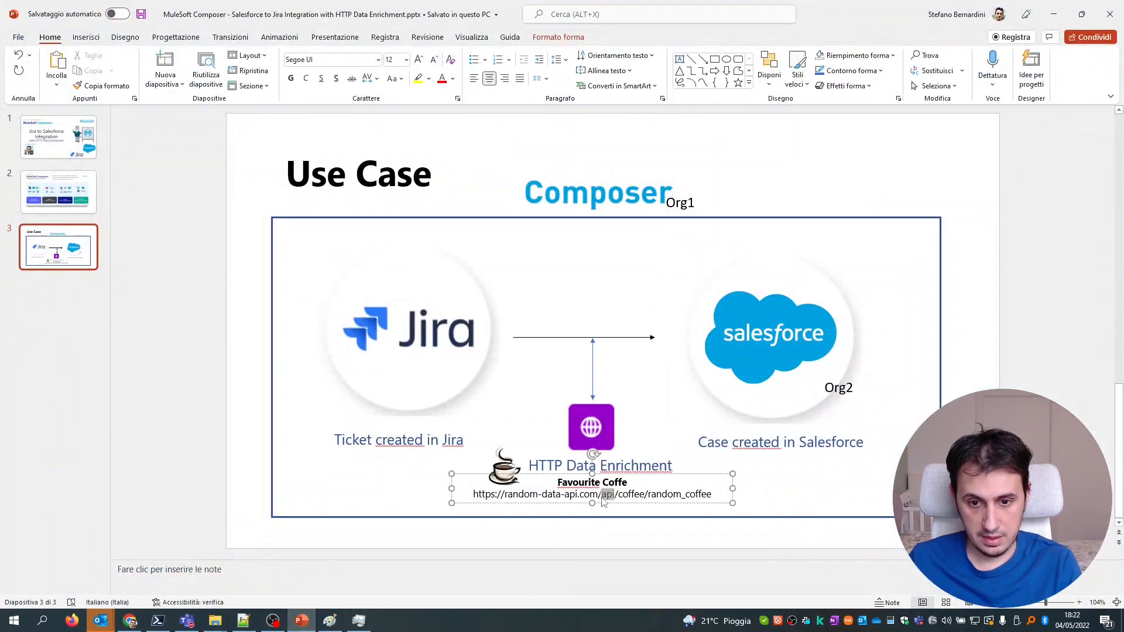
pyautogui.click(130, 621)
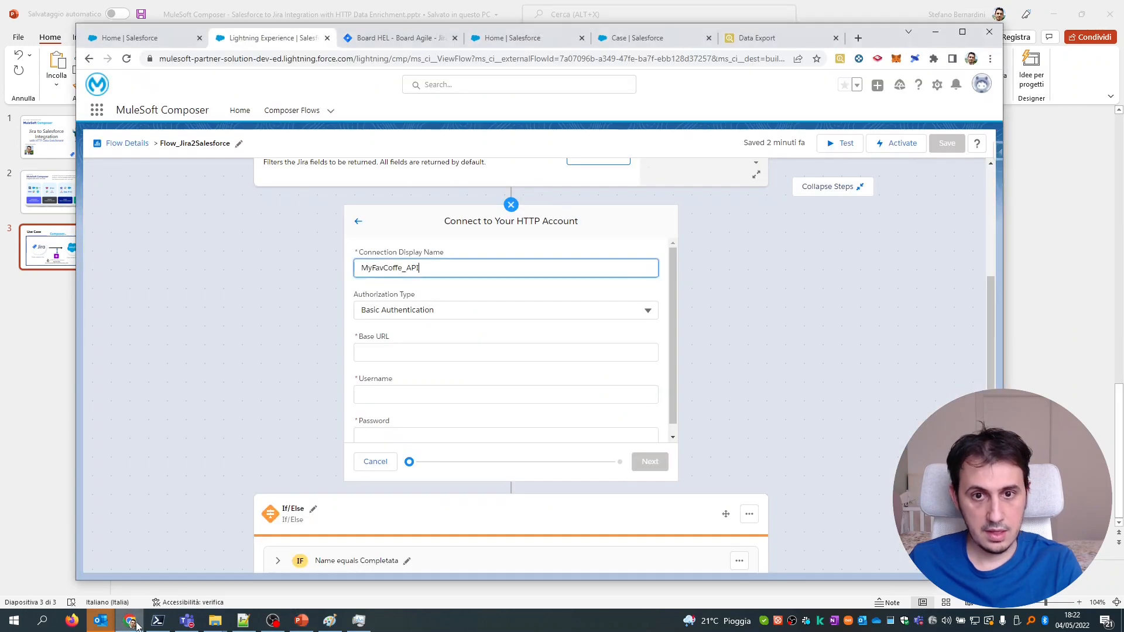
pyautogui.click(858, 37)
pyautogui.hotkey('ctrl', 'v')
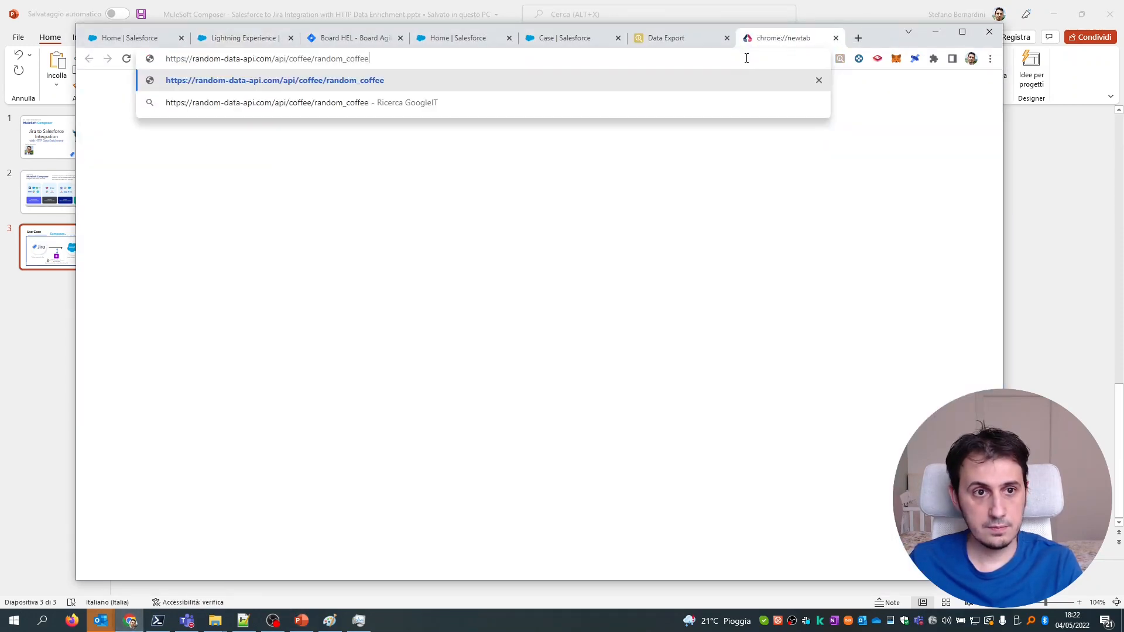
pyautogui.press('Return')
pyautogui.hotkey('ctrl', 'v')
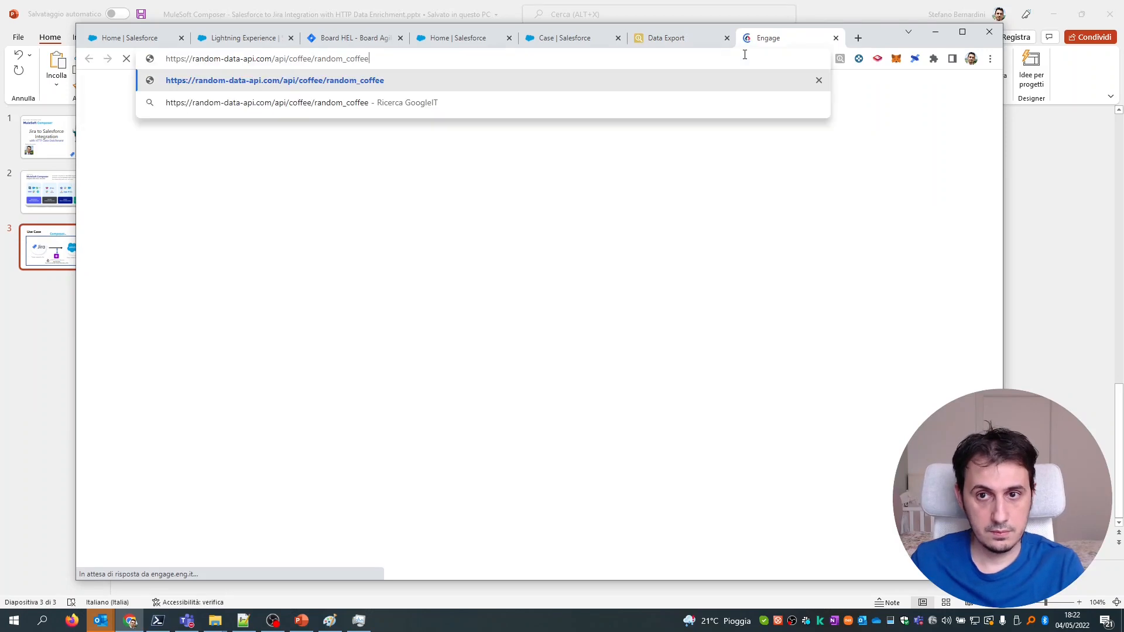
pyautogui.press('Return')
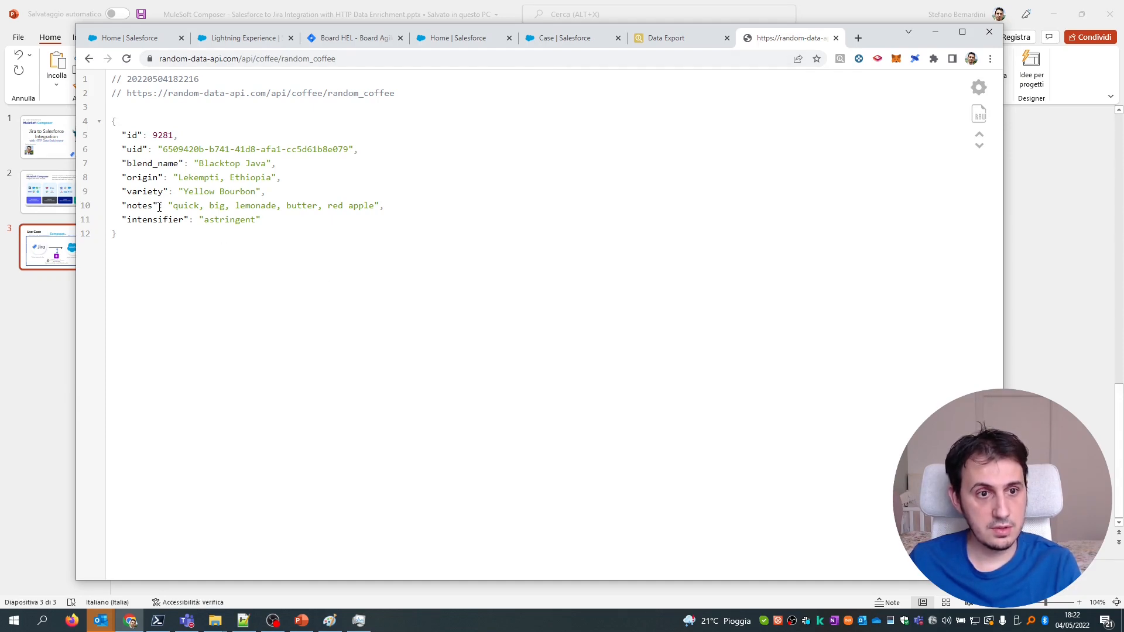
pyautogui.click(127, 61)
pyautogui.click(129, 61)
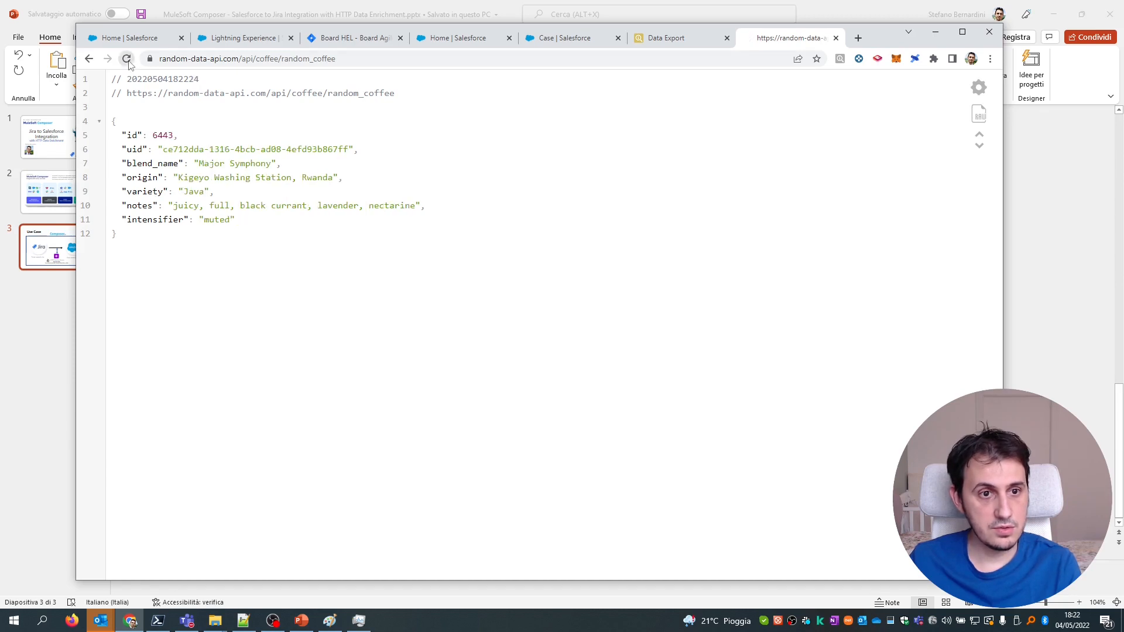
pyautogui.moveTo(182, 191); pyautogui.dragTo(248, 192)
pyautogui.click(187, 190)
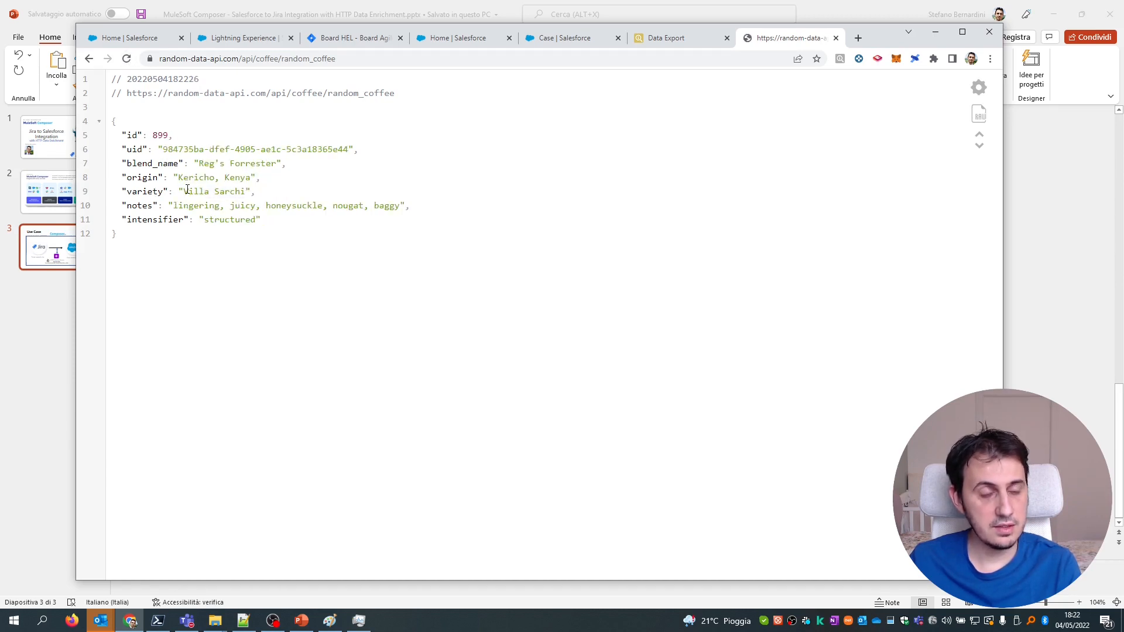
pyautogui.doubleClick(139, 188)
pyautogui.moveTo(124, 192); pyautogui.dragTo(252, 192)
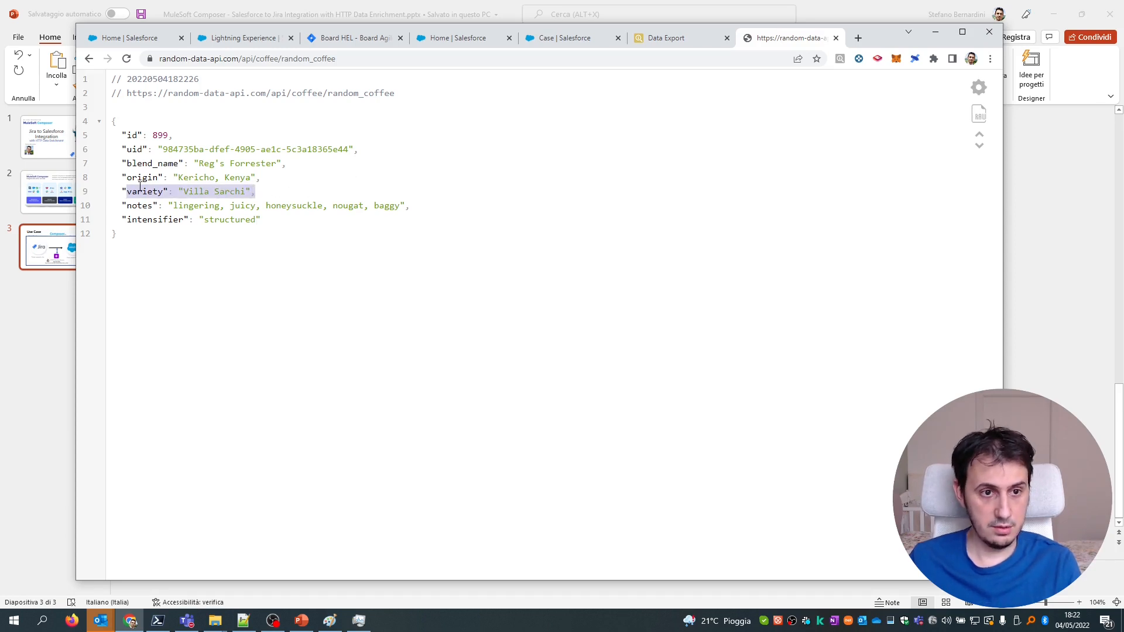
# Copy the coffee API address and return to Composer's HTTP connection form.
pyautogui.click(336, 59)
pyautogui.hotkey('ctrl', 'c')
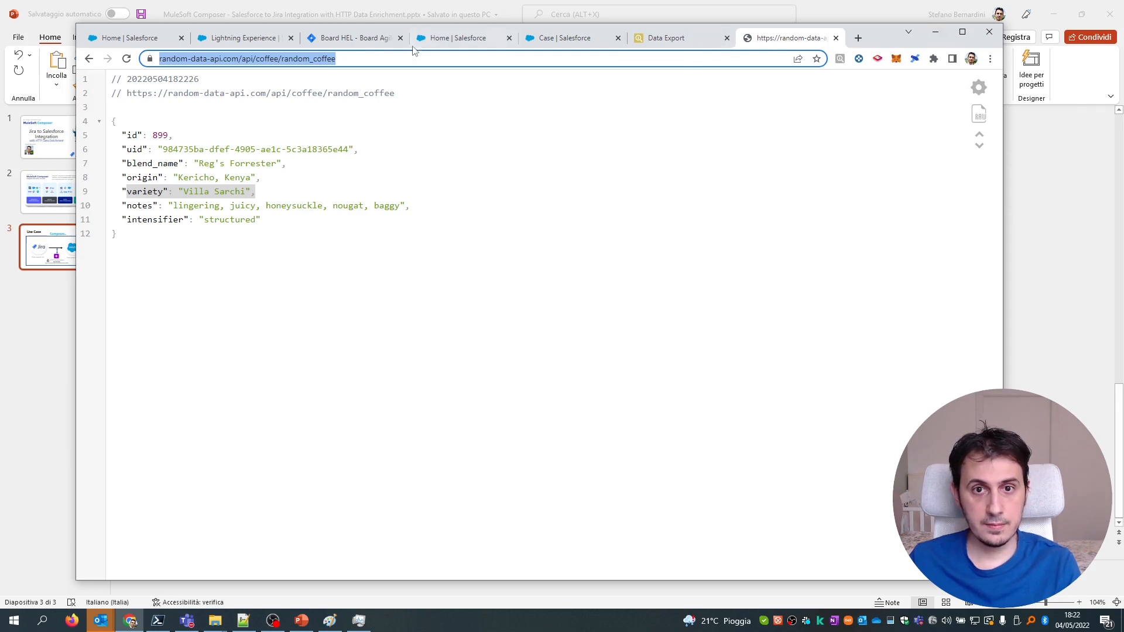
pyautogui.click(243, 38)
pyautogui.click(421, 310)
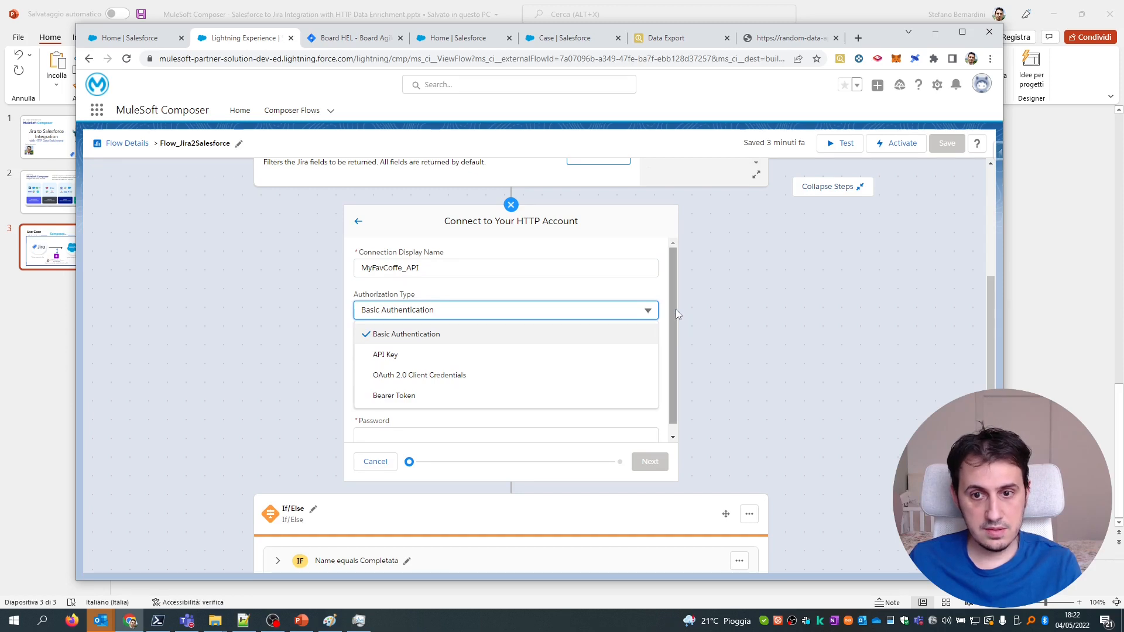
# Keep Basic Authentication and fill in a placeholder username and password.
pyautogui.click(657, 311)
pyautogui.click(650, 299)
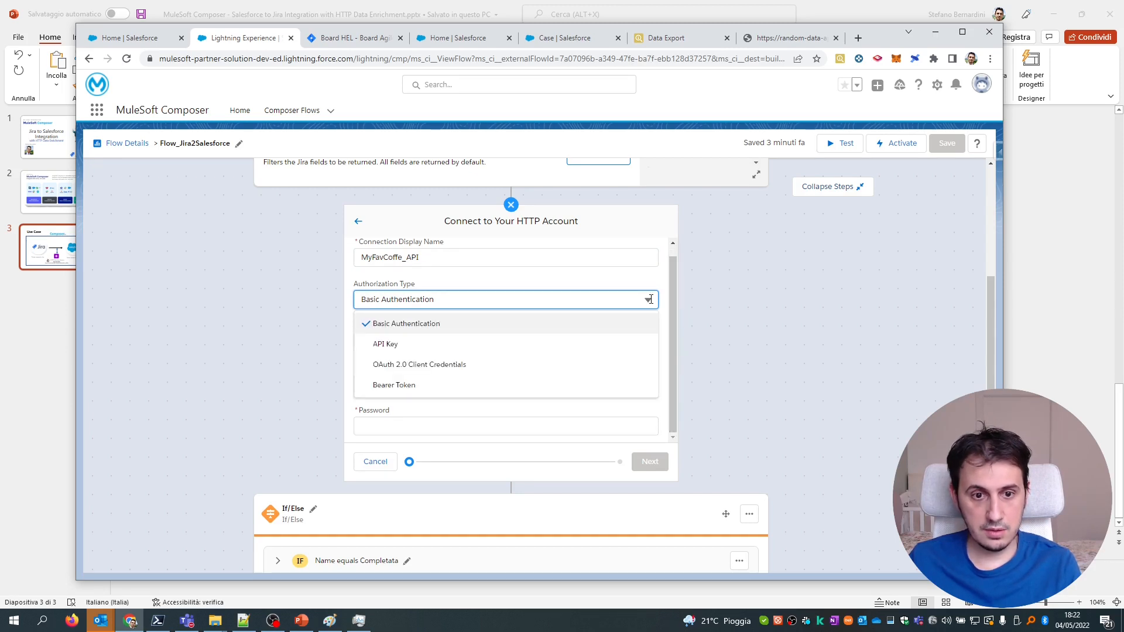
pyautogui.click(650, 300)
pyautogui.click(404, 344)
pyautogui.click(402, 384)
pyautogui.write('aaaa')
pyautogui.click(400, 418)
pyautogui.write('aaa')
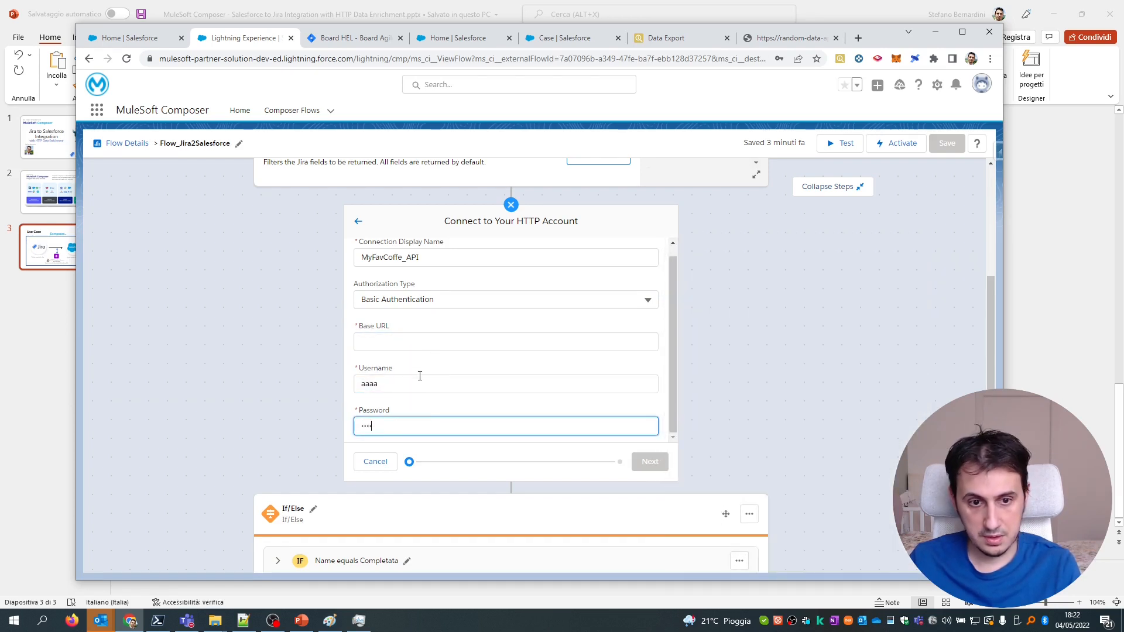
pyautogui.click(411, 343)
pyautogui.hotkey('ctrl', 'v')
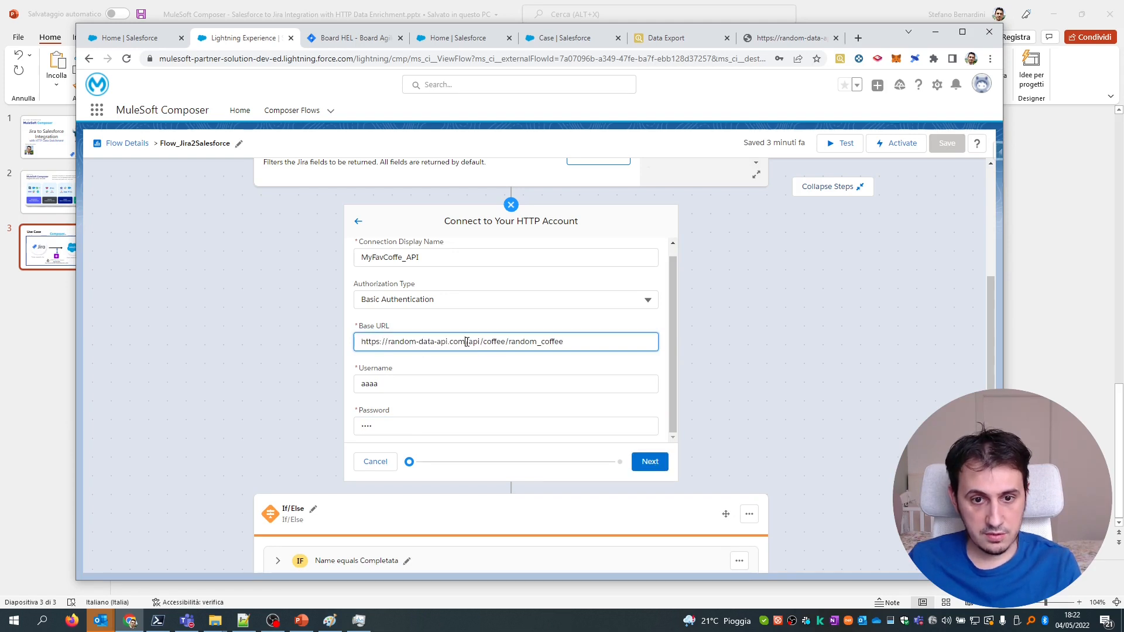
pyautogui.moveTo(466, 341); pyautogui.dragTo(572, 343)
pyautogui.press('BackSpace')
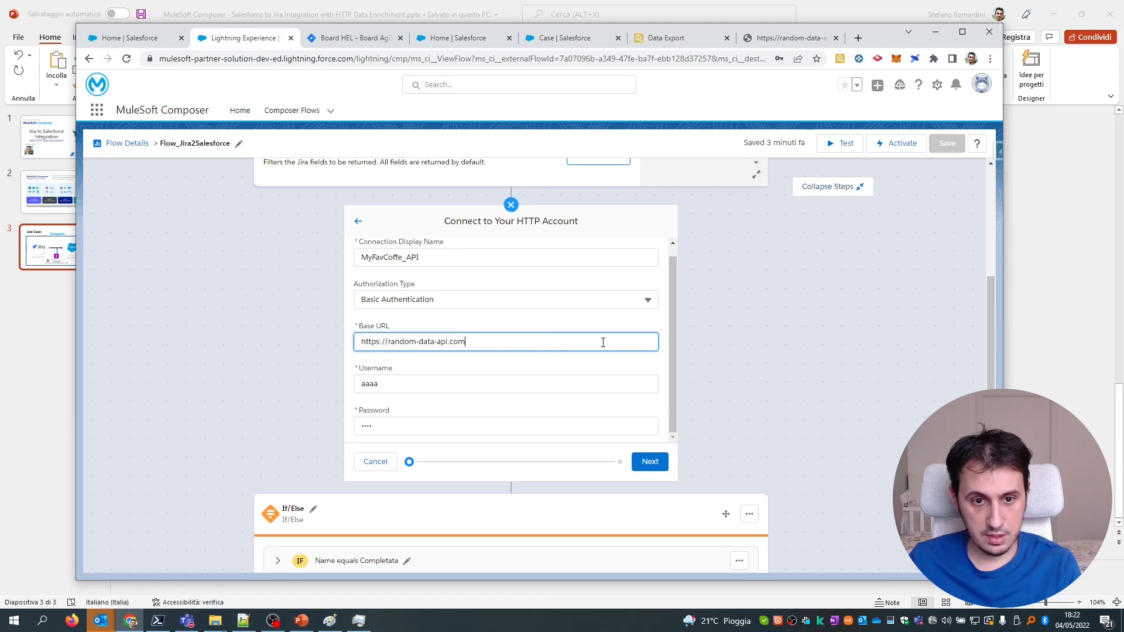
pyautogui.click(646, 404)
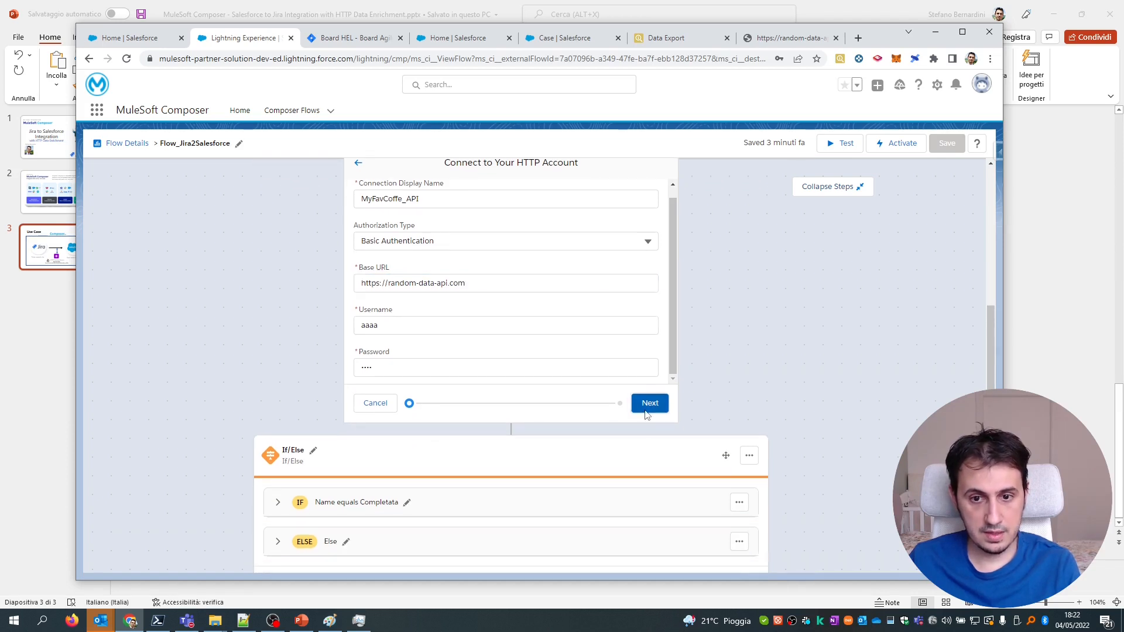
# Test with a GET request to /api/coffee/random_coffee and connect MyFavCoffe_API.
pyautogui.scroll(3, 644, 340)
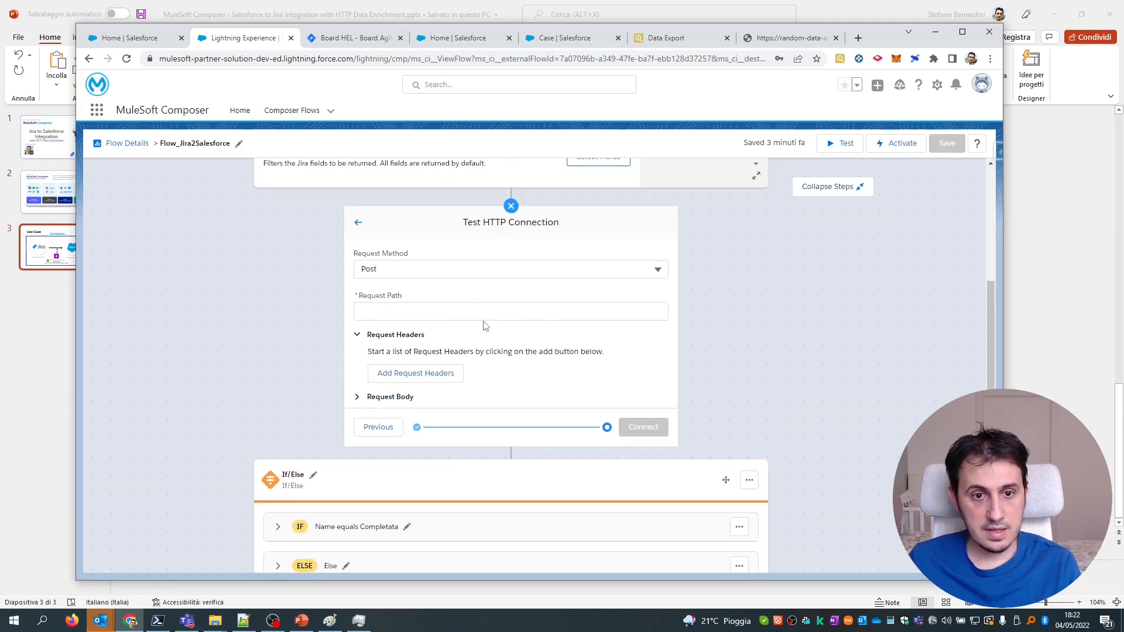
pyautogui.moveTo(465, 340); pyautogui.dragTo(559, 340)
pyautogui.scroll(-1, 607, 359)
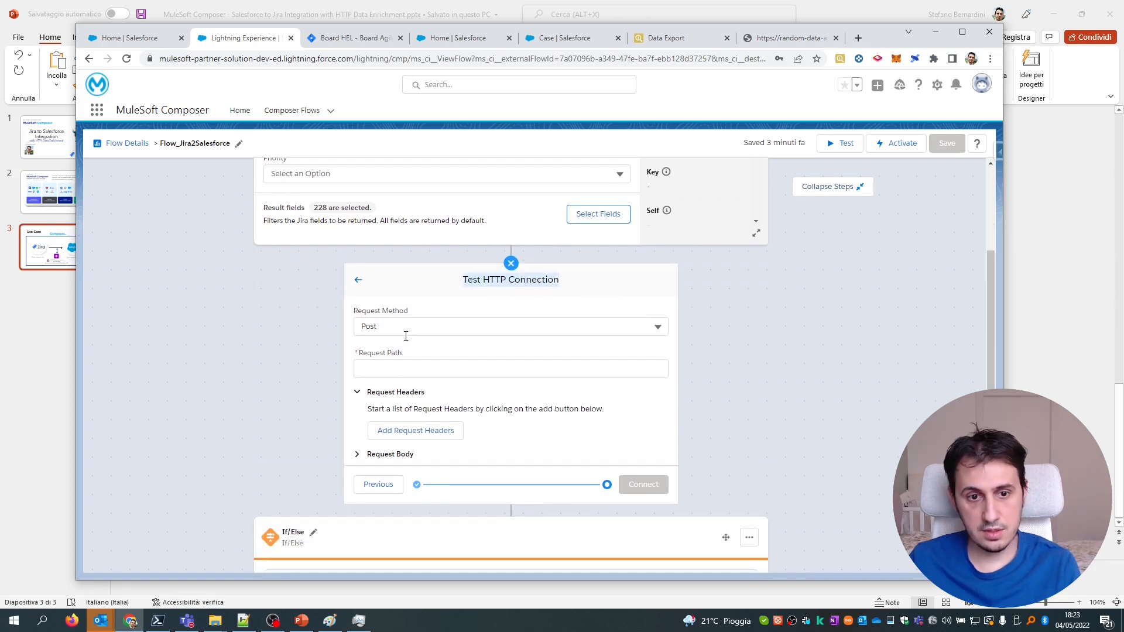
pyautogui.click(654, 329)
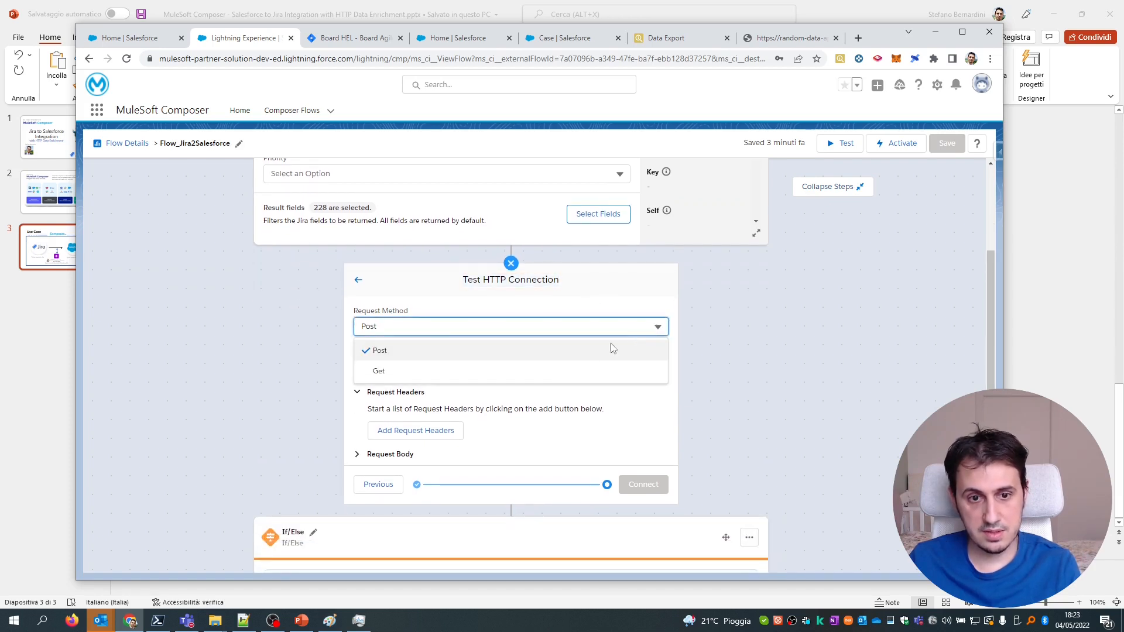
pyautogui.click(565, 371)
pyautogui.click(420, 371)
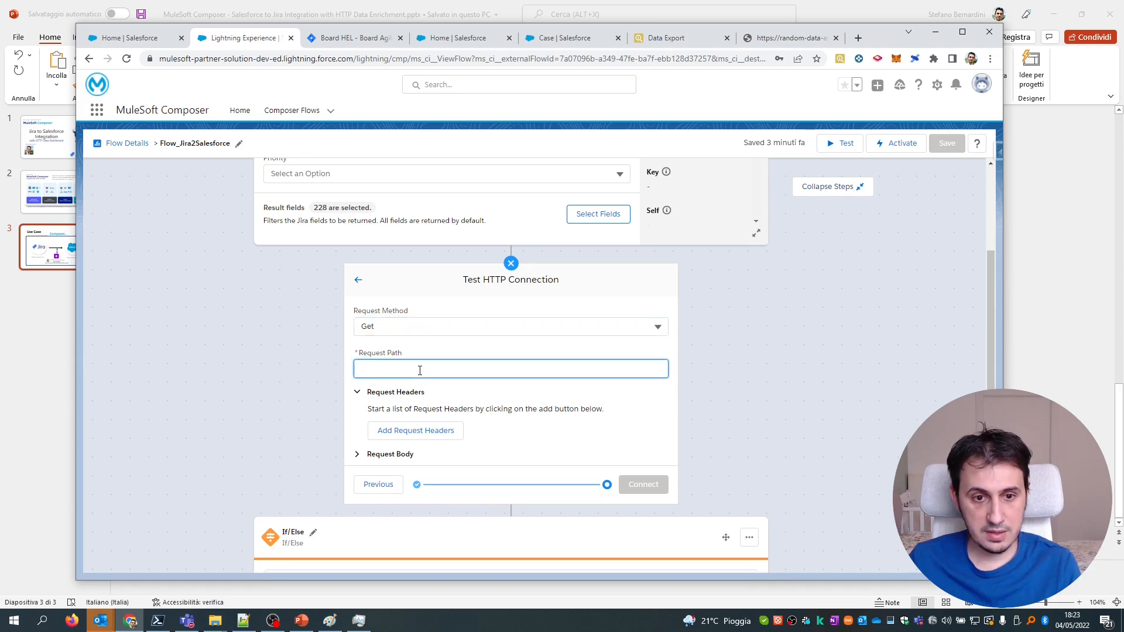
pyautogui.write('/api/coffee/random_coffee')
pyautogui.scroll(-2, 537, 397)
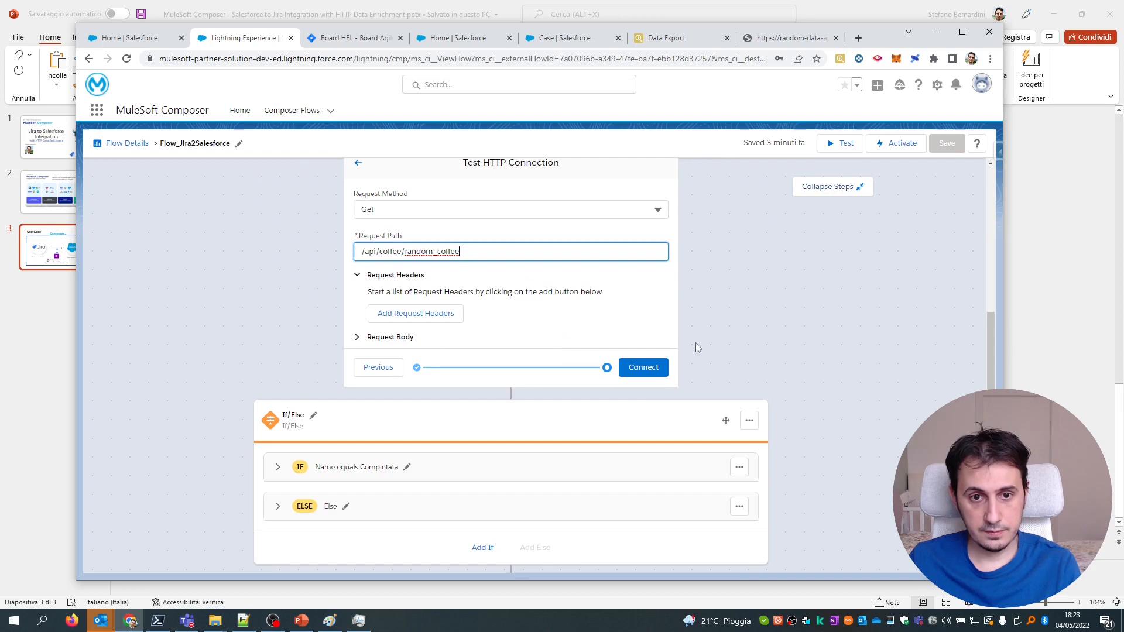
pyautogui.click(655, 373)
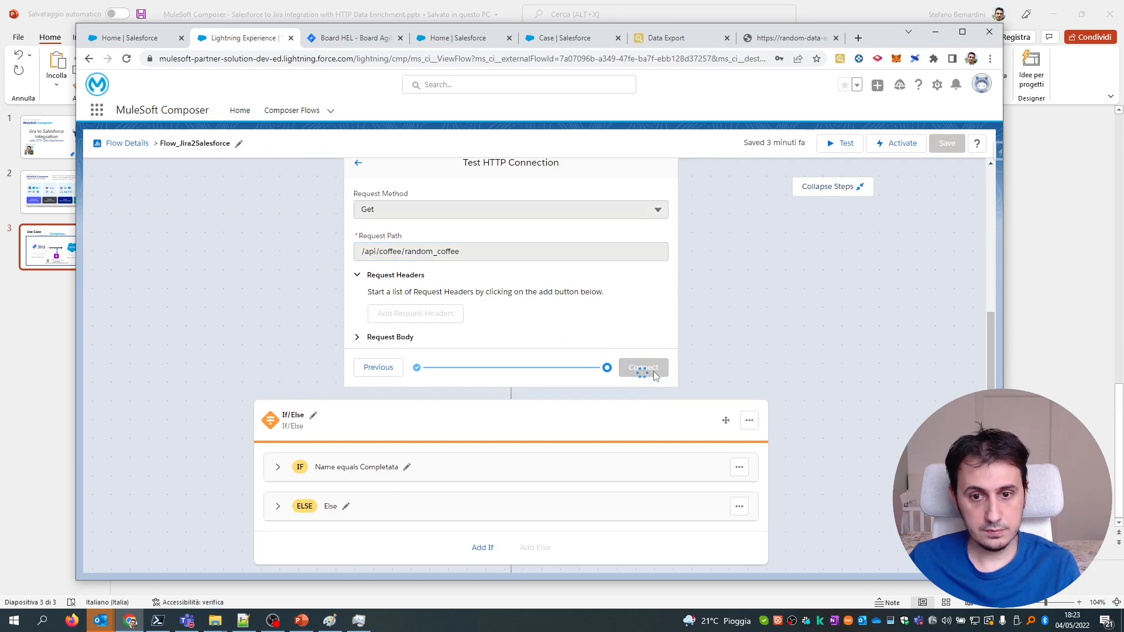
pyautogui.scroll(1, 663, 312)
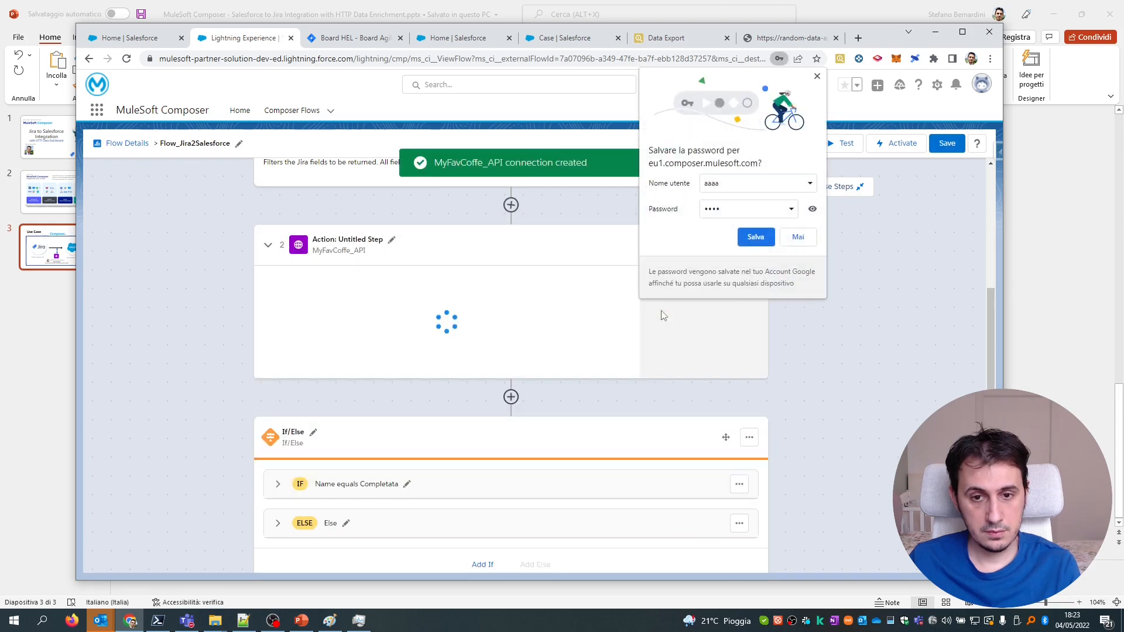
# Dismiss Chrome's save-password and password-warning prompts without saving anything.
pyautogui.click(807, 231)
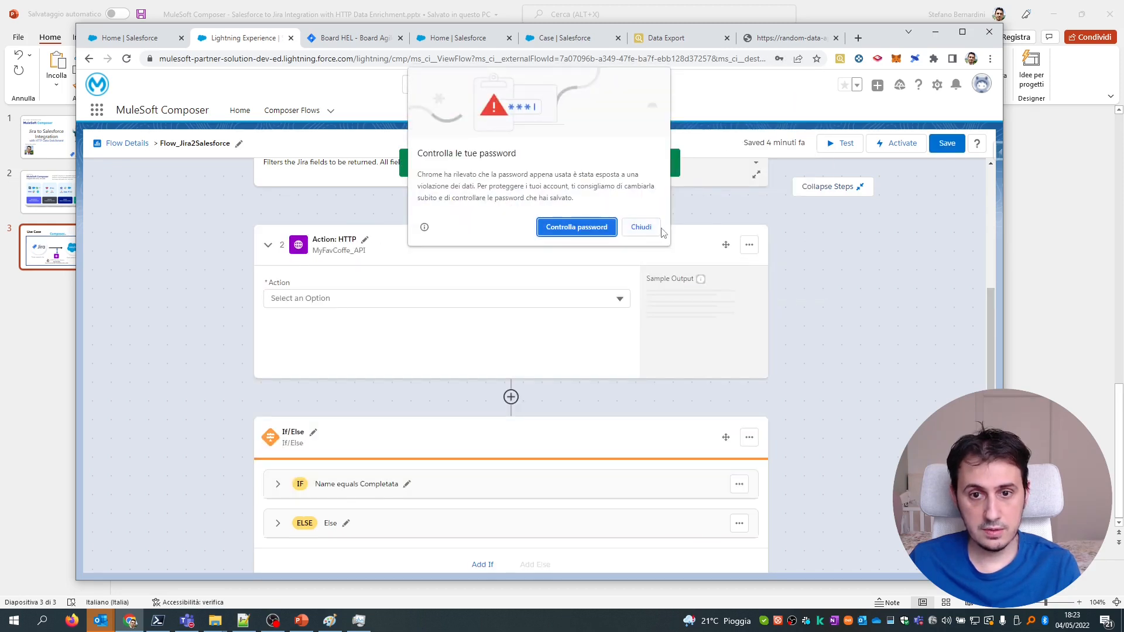
pyautogui.click(641, 227)
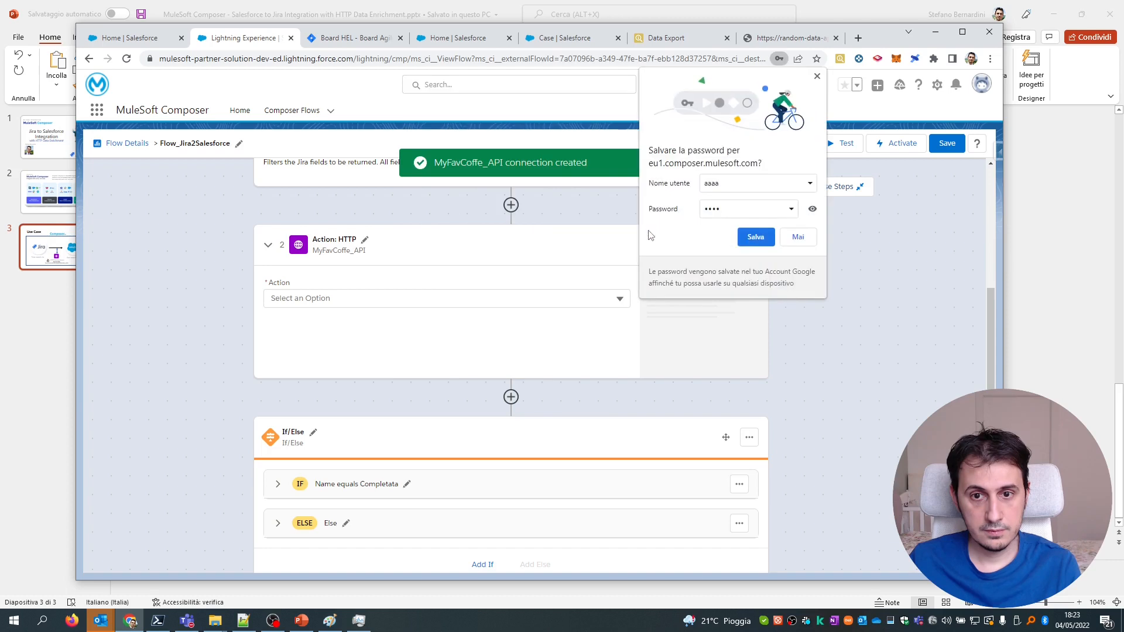
pyautogui.click(818, 78)
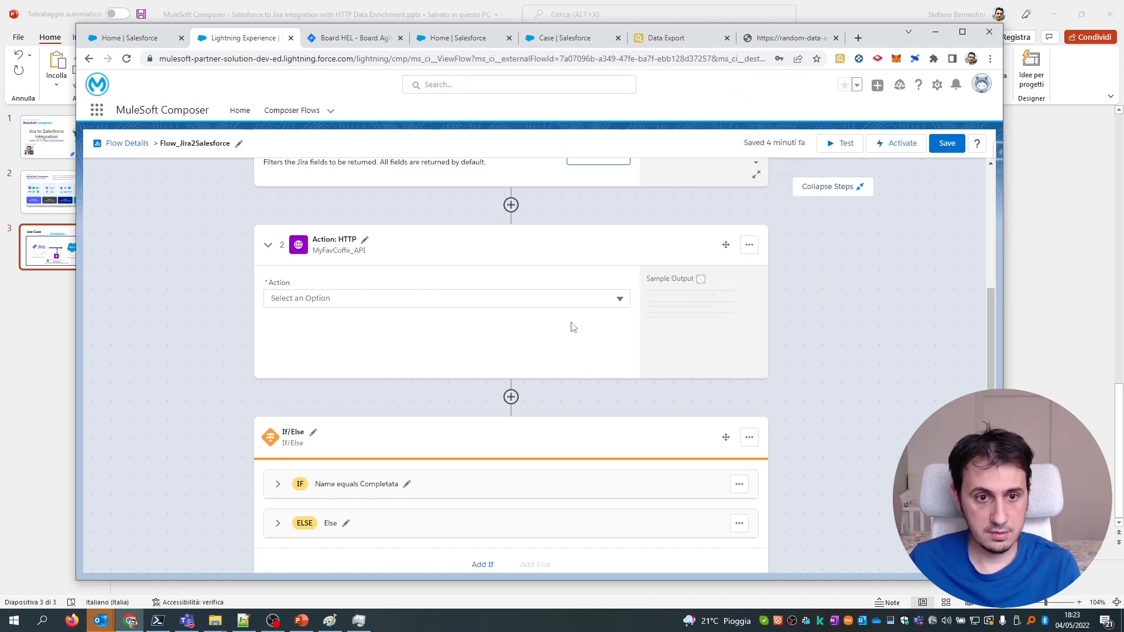
# Make the HTTP step a Request action using the GET method.
pyautogui.scroll(2, 573, 328)
pyautogui.click(389, 420)
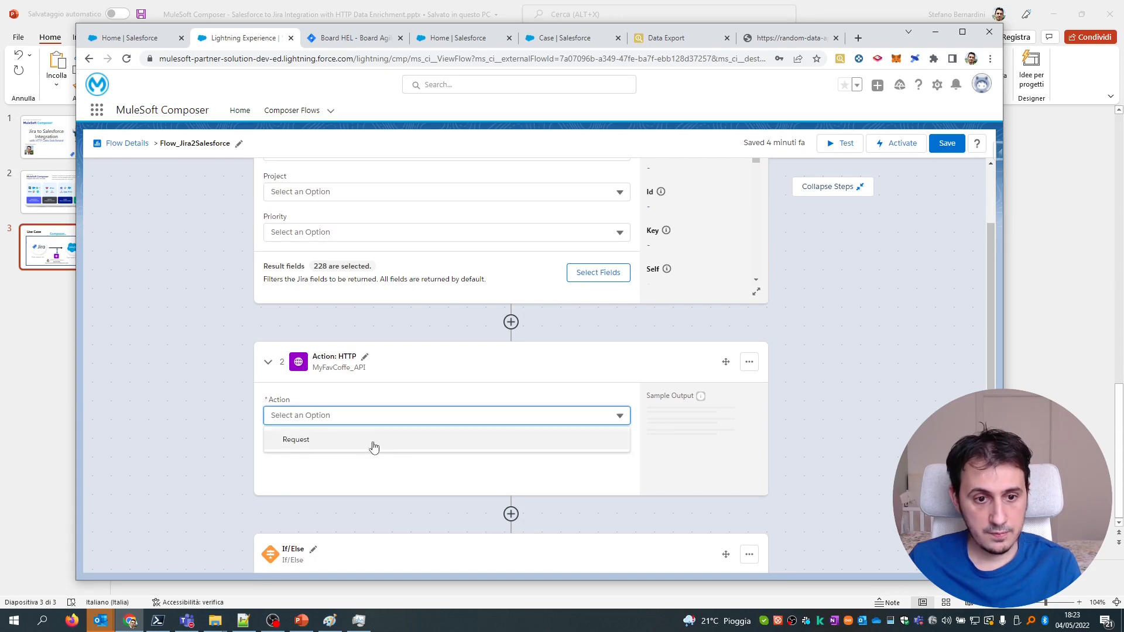
pyautogui.click(373, 440)
pyautogui.scroll(-2, 415, 408)
pyautogui.click(381, 277)
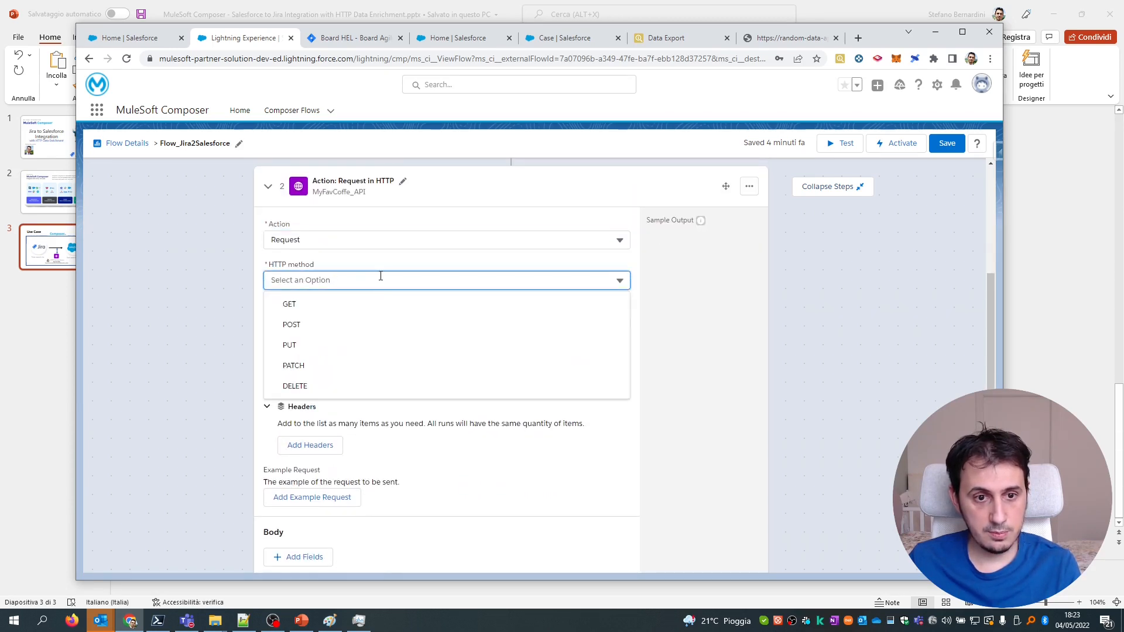
pyautogui.click(367, 307)
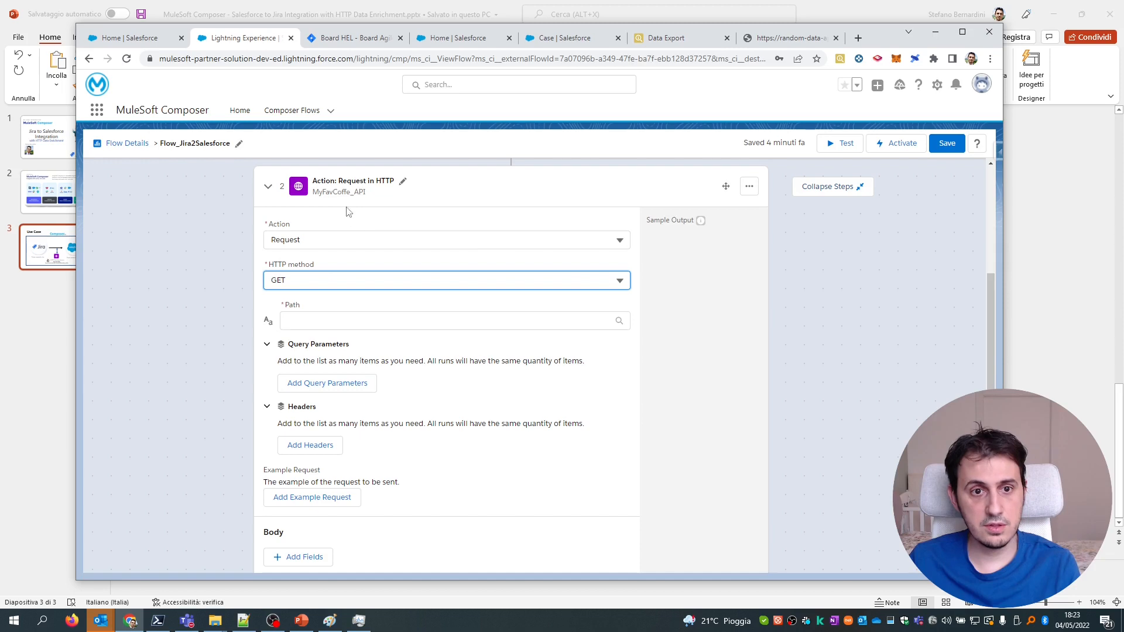
# Paste /api/coffee/random_coffee into the request Path field.
pyautogui.scroll(1, 409, 240)
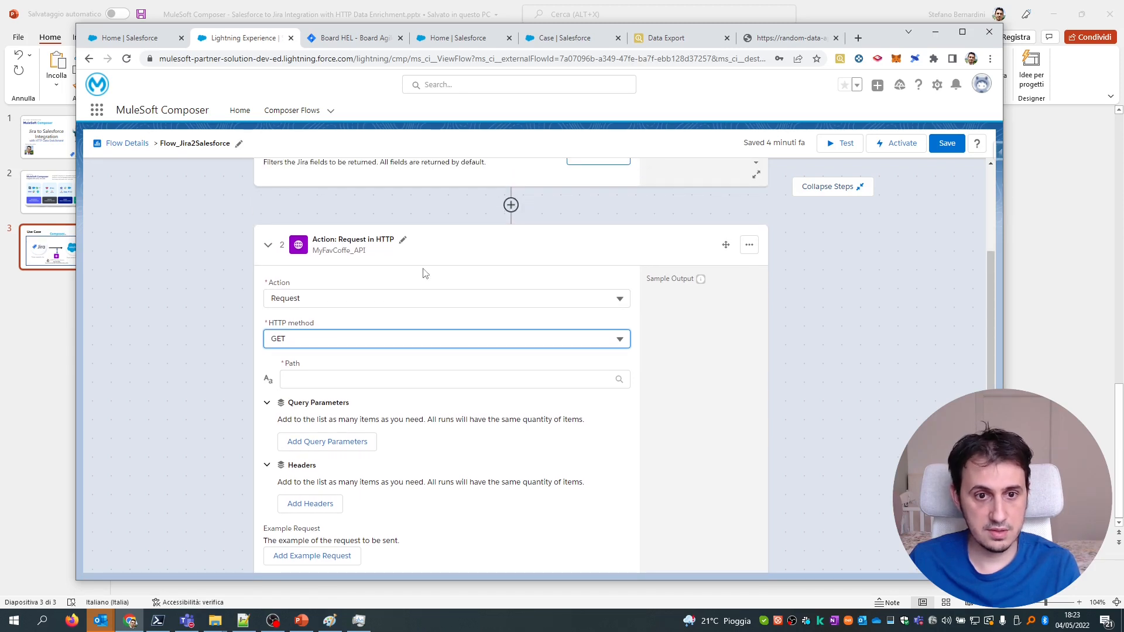
pyautogui.click(400, 379)
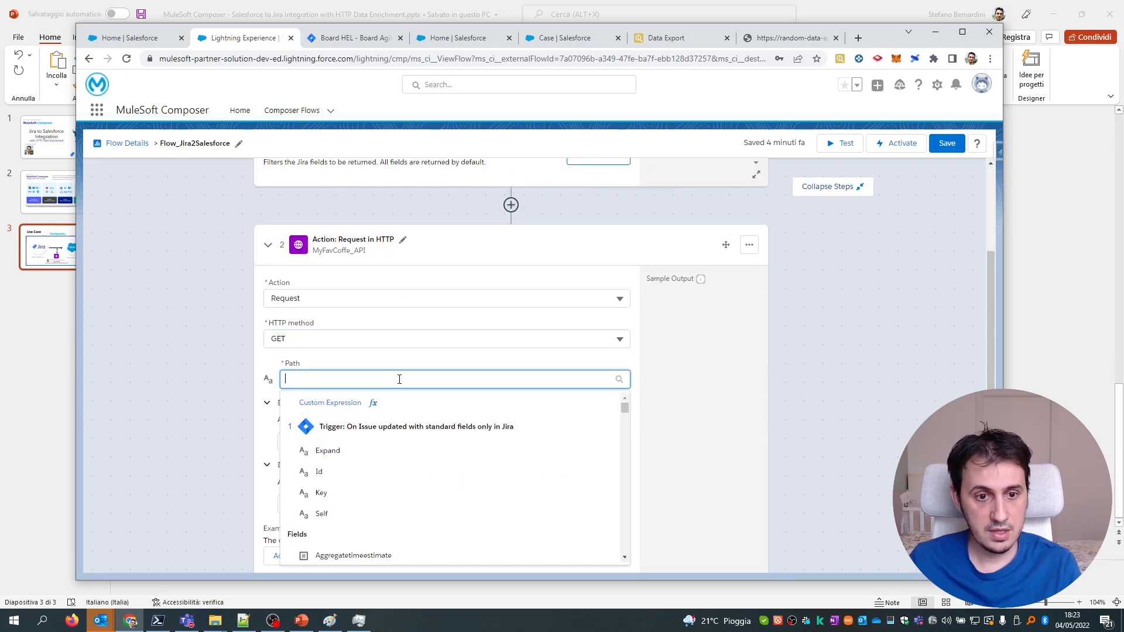
pyautogui.write('/api/coffee/random_coffee')
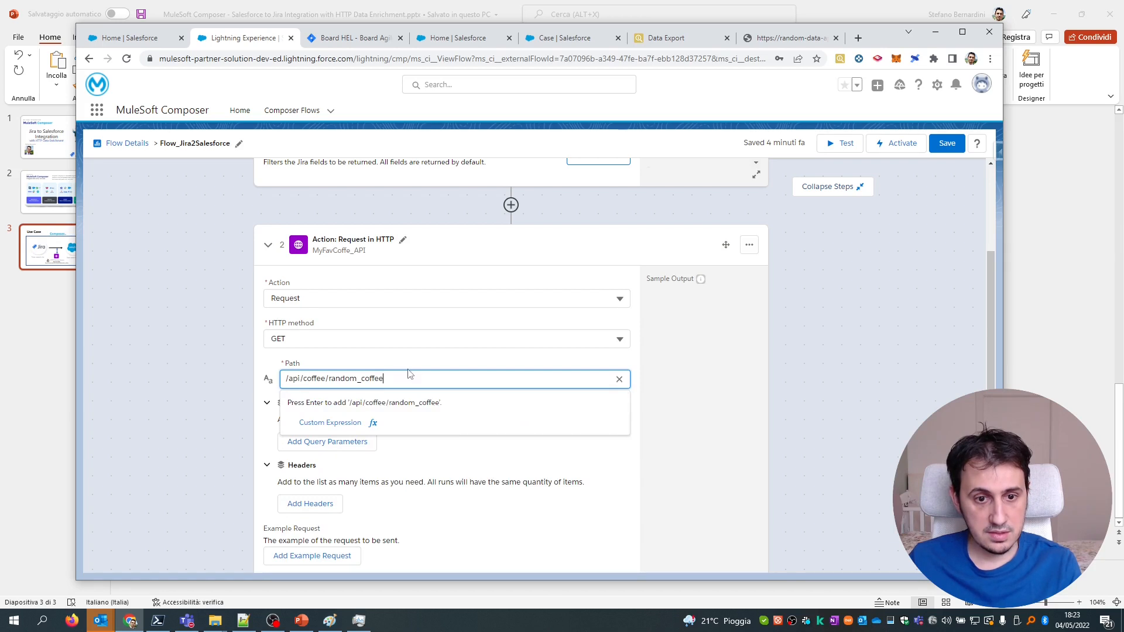
pyautogui.press('Return')
pyautogui.scroll(-3, 514, 355)
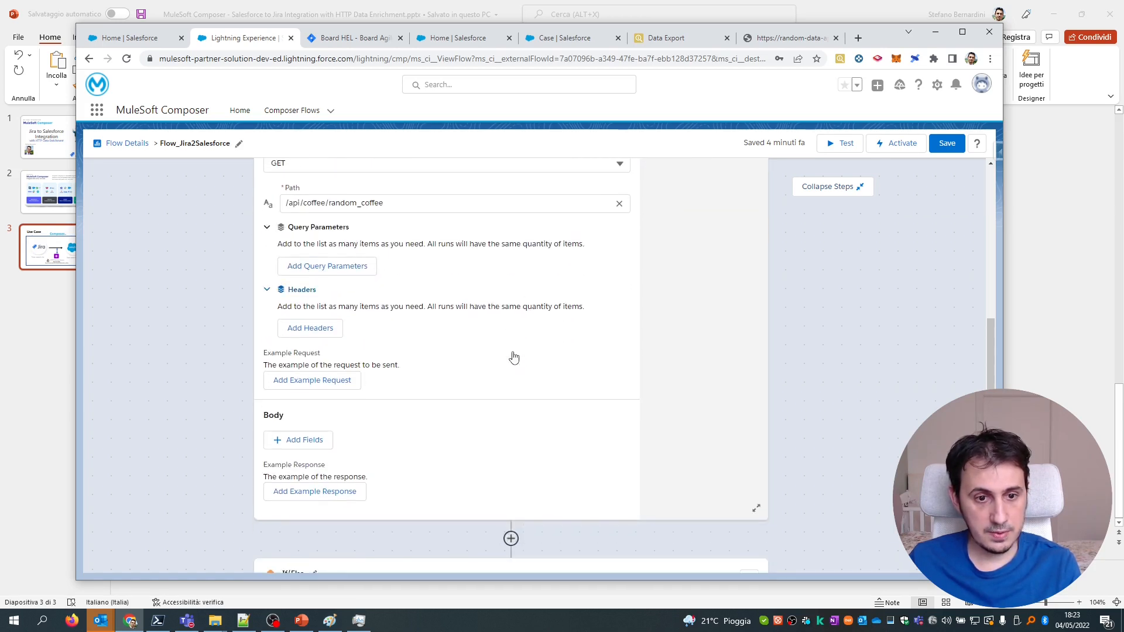
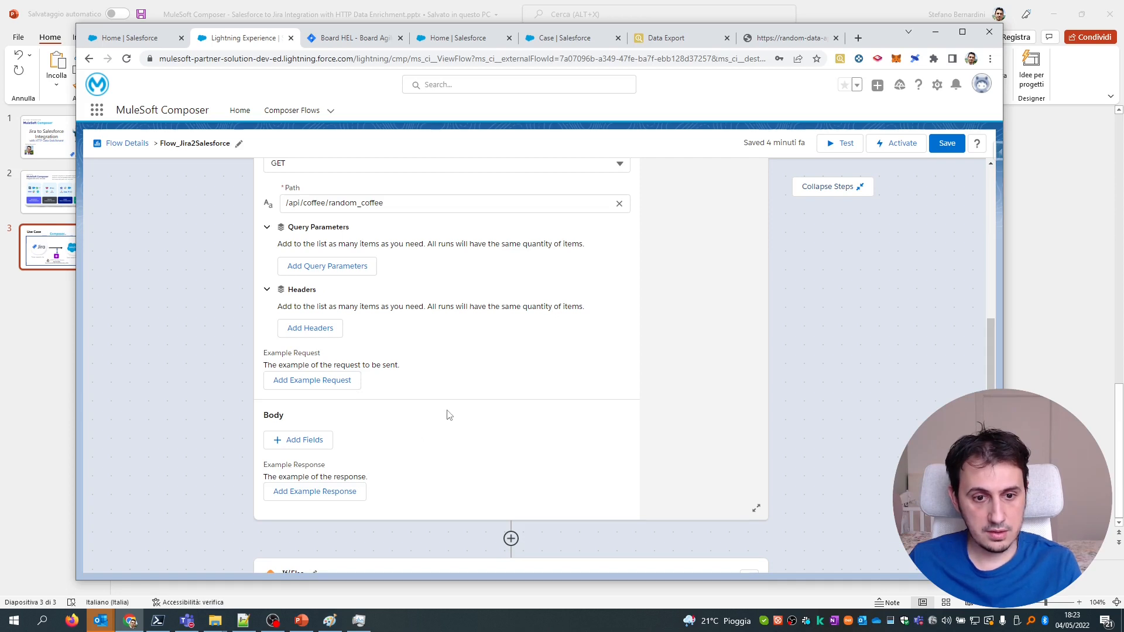
# Copy the random coffee JSON from the random-data-api tab and save it as the HTTP step's example response.
pyautogui.scroll(-2, 449, 415)
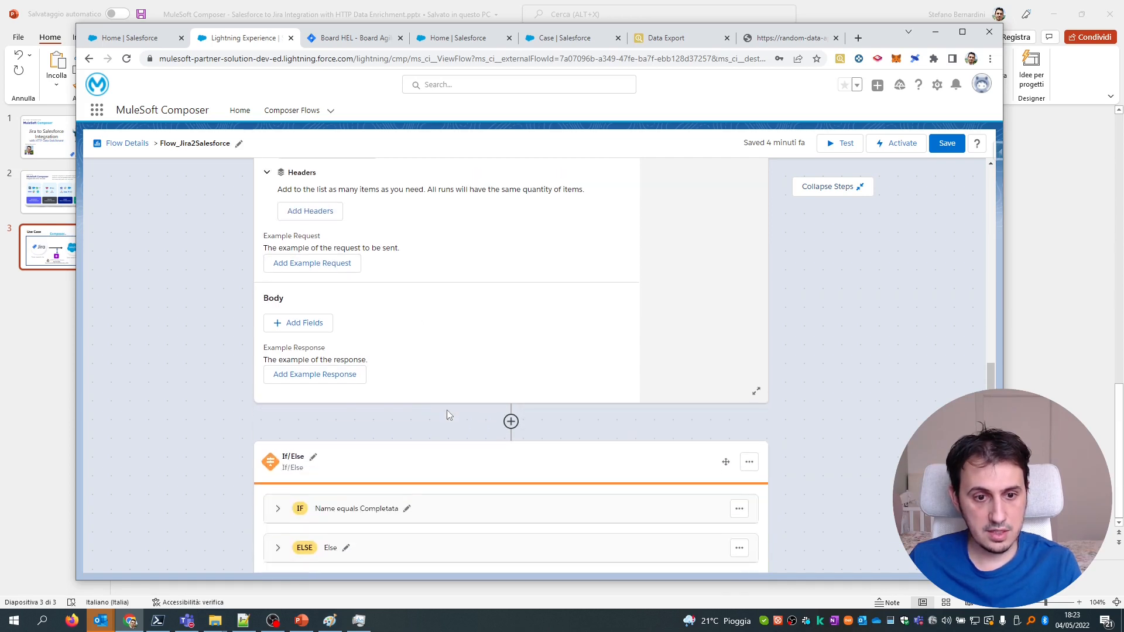
pyautogui.click(343, 386)
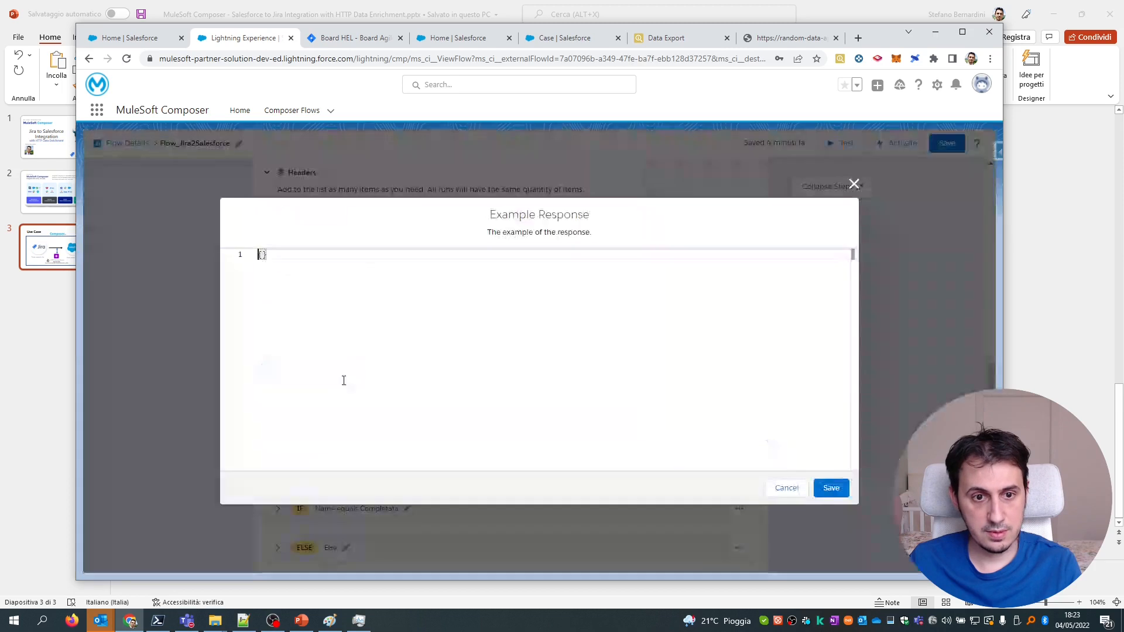
pyautogui.click(790, 38)
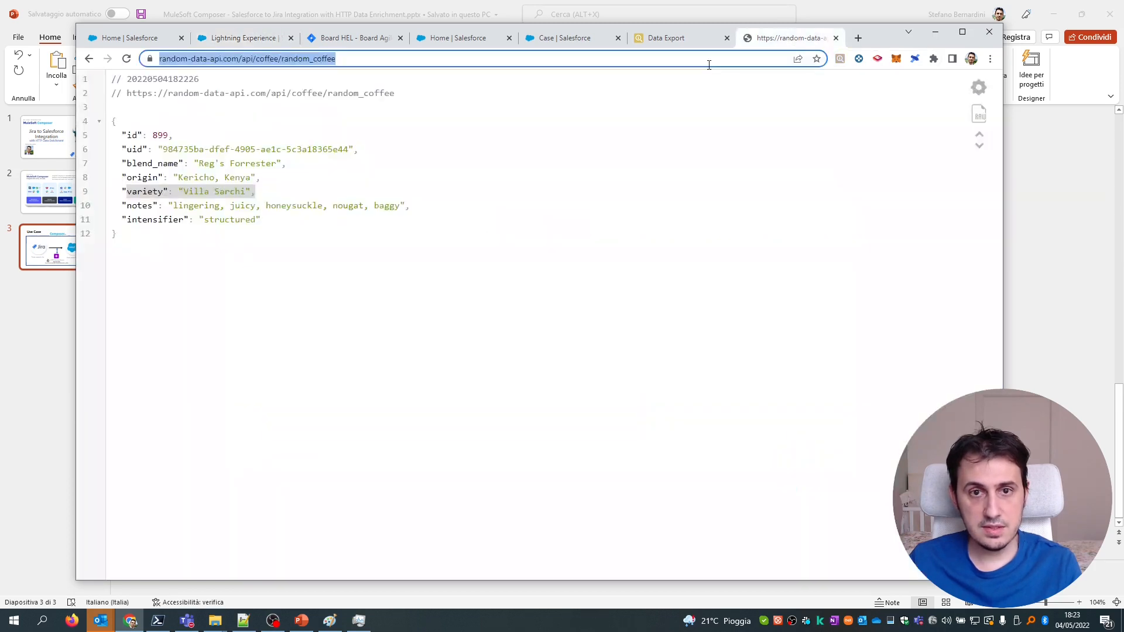
pyautogui.moveTo(208, 301); pyautogui.dragTo(109, 123)
pyautogui.hotkey('ctrl', 'c')
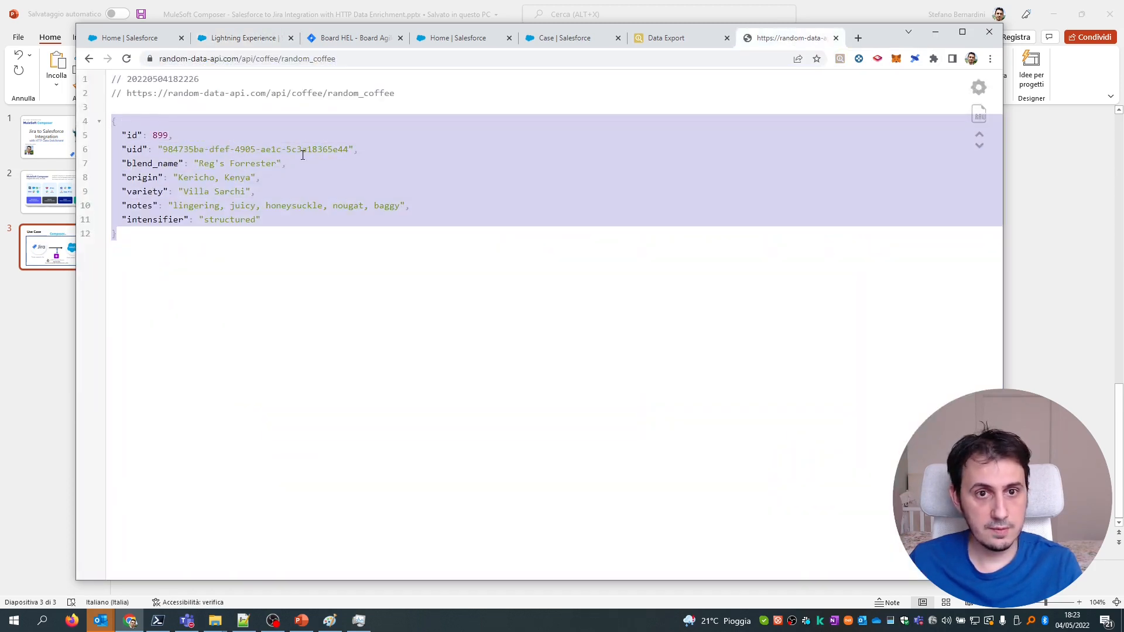
pyautogui.click(232, 45)
pyautogui.click(382, 296)
pyautogui.hotkey('ctrl', 'v')
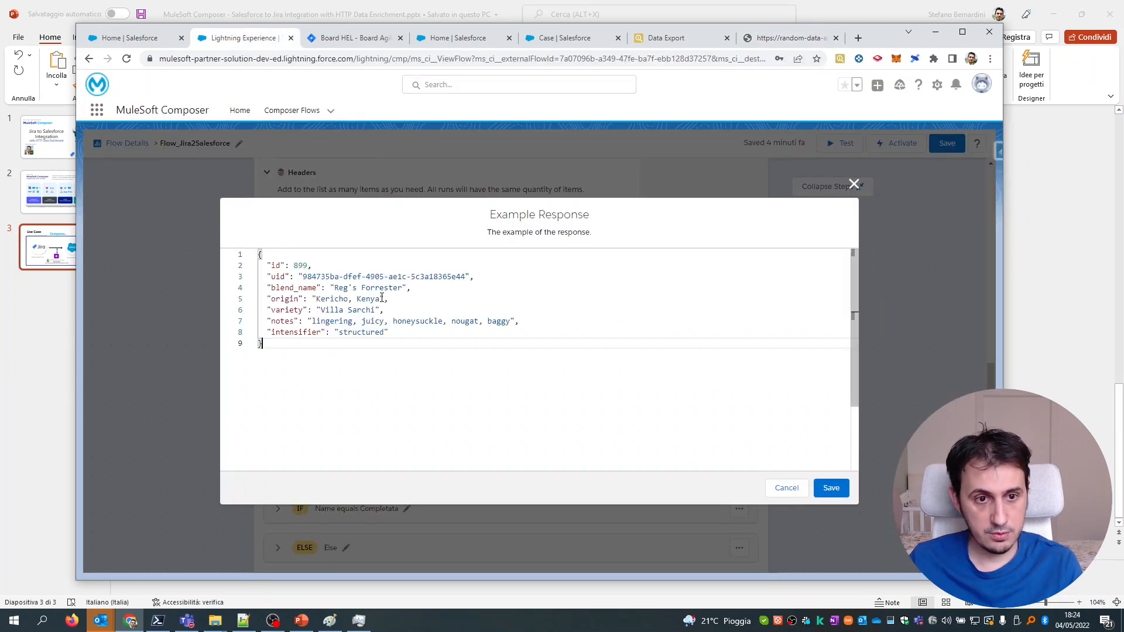
pyautogui.click(831, 489)
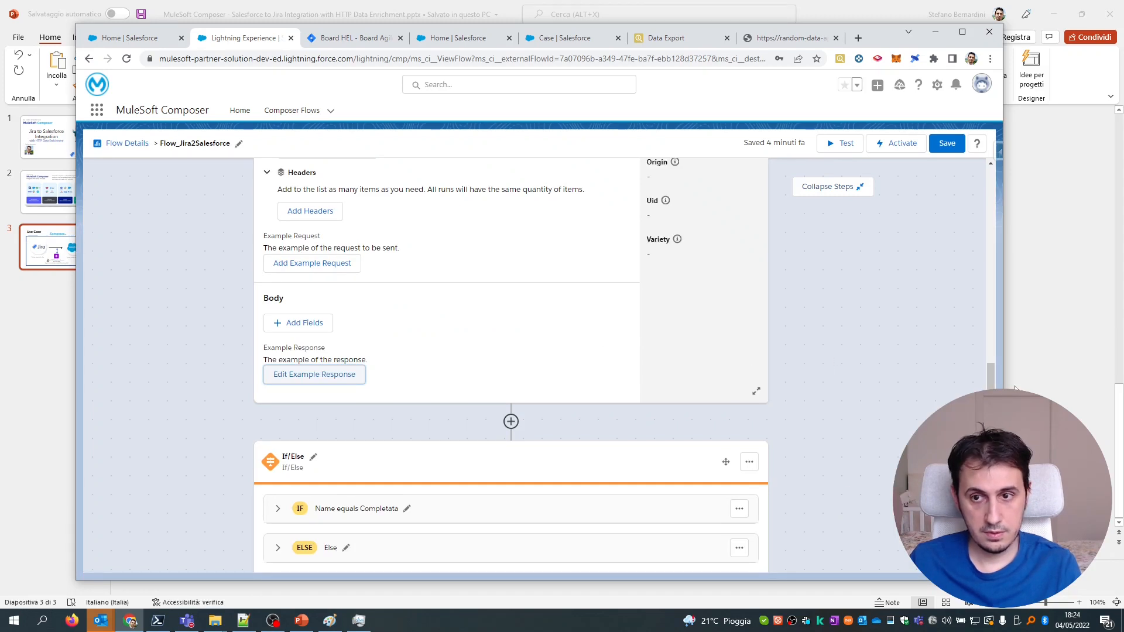
pyautogui.moveTo(990, 374)
pyautogui.mouseDown()
pyautogui.moveTo(991, 334)
pyautogui.moveTo(990, 399)
pyautogui.moveTo(990, 337)
pyautogui.moveTo(989, 382)
pyautogui.mouseUp()
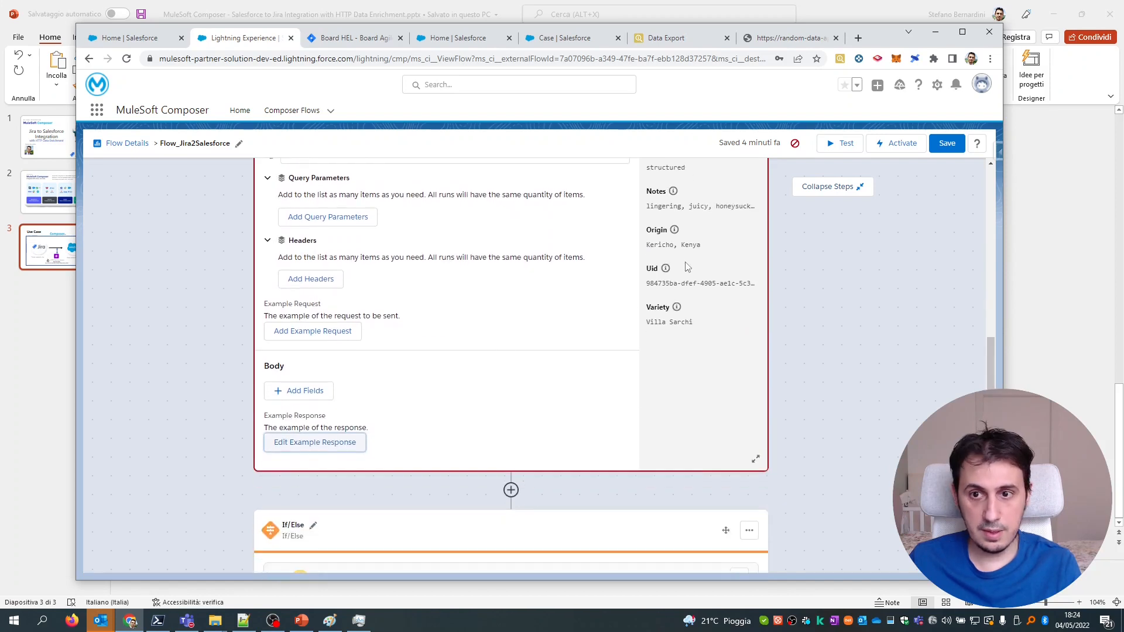
# Reopen the example response and join the id through variety lines onto the first line.
pyautogui.click(328, 442)
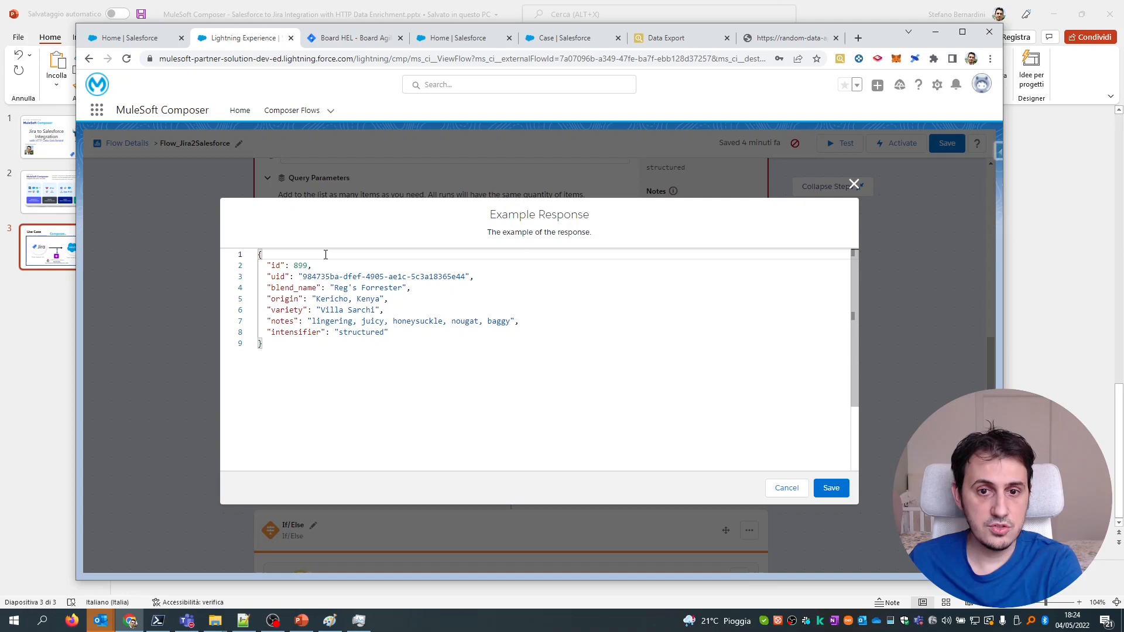
pyautogui.press('Delete')
pyautogui.press('End')
pyautogui.press('Delete')
pyautogui.press('End')
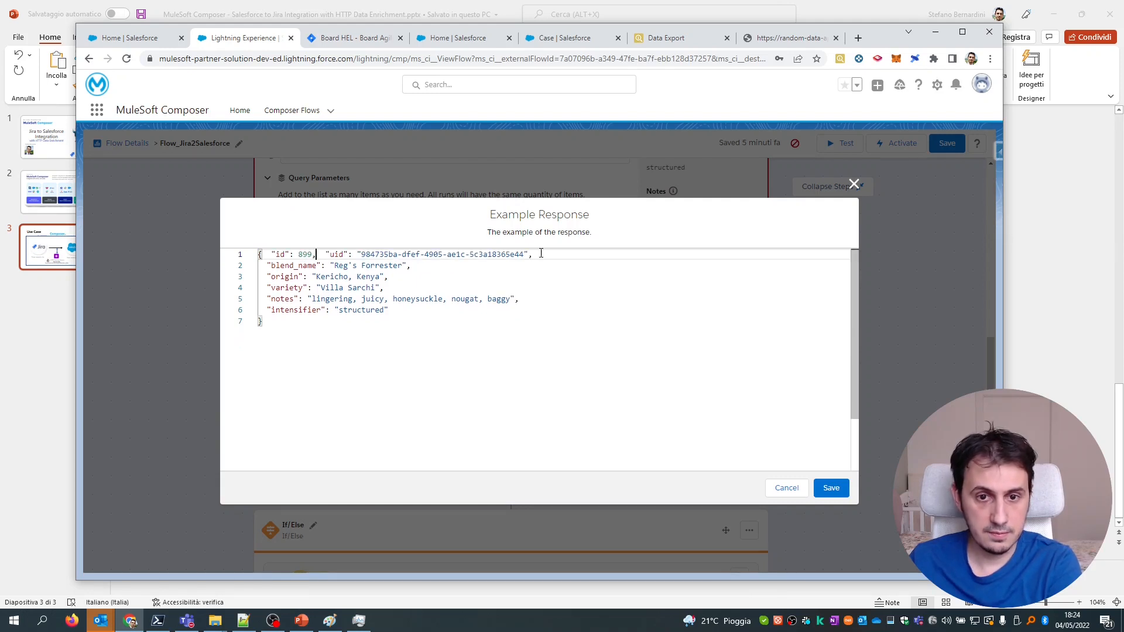
pyautogui.press('Delete')
pyautogui.press('End')
pyautogui.press('Delete')
pyautogui.click(818, 258)
pyautogui.press('Delete')
# Join the notes and intensifier lines, remove the leftover empty line, and save the one-line JSON.
pyautogui.click(475, 459)
pyautogui.moveTo(544, 467); pyautogui.dragTo(783, 469)
pyautogui.click(839, 256)
pyautogui.press('Delete')
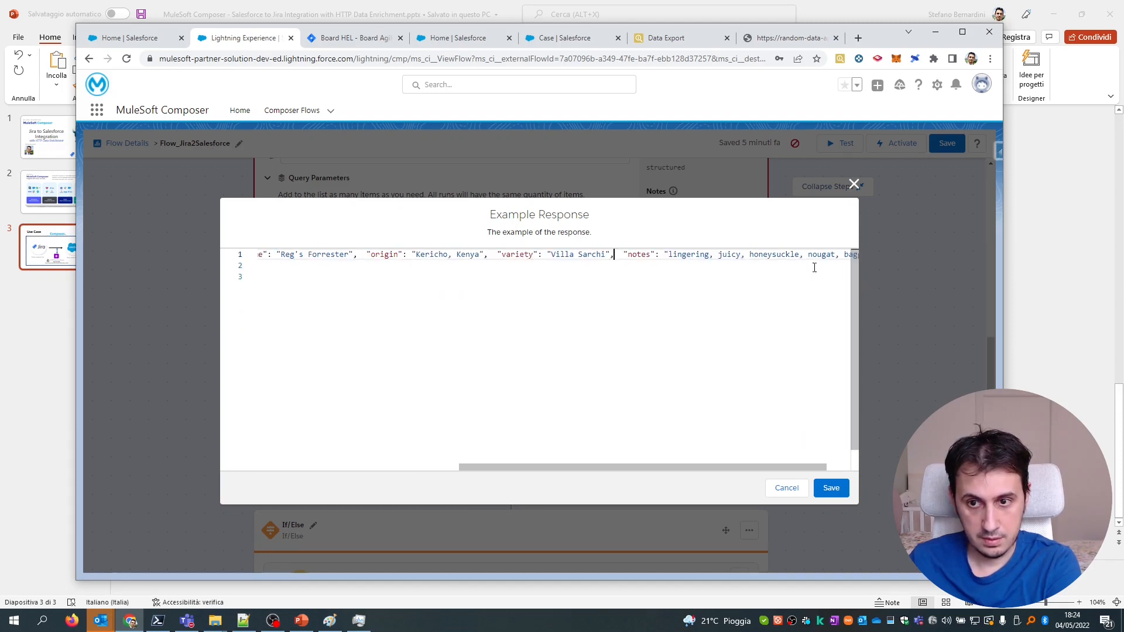
pyautogui.moveTo(693, 469); pyautogui.dragTo(716, 469)
pyautogui.click(838, 255)
pyautogui.press('Delete')
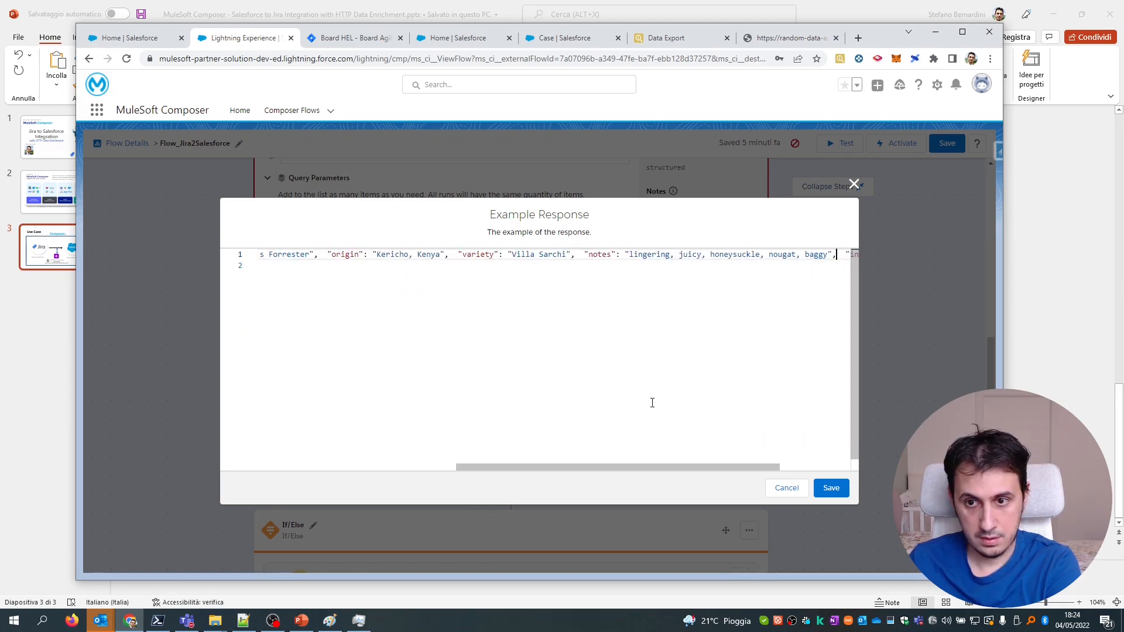
pyautogui.moveTo(602, 466); pyautogui.dragTo(760, 467)
pyautogui.click(847, 261)
pyautogui.press('Delete')
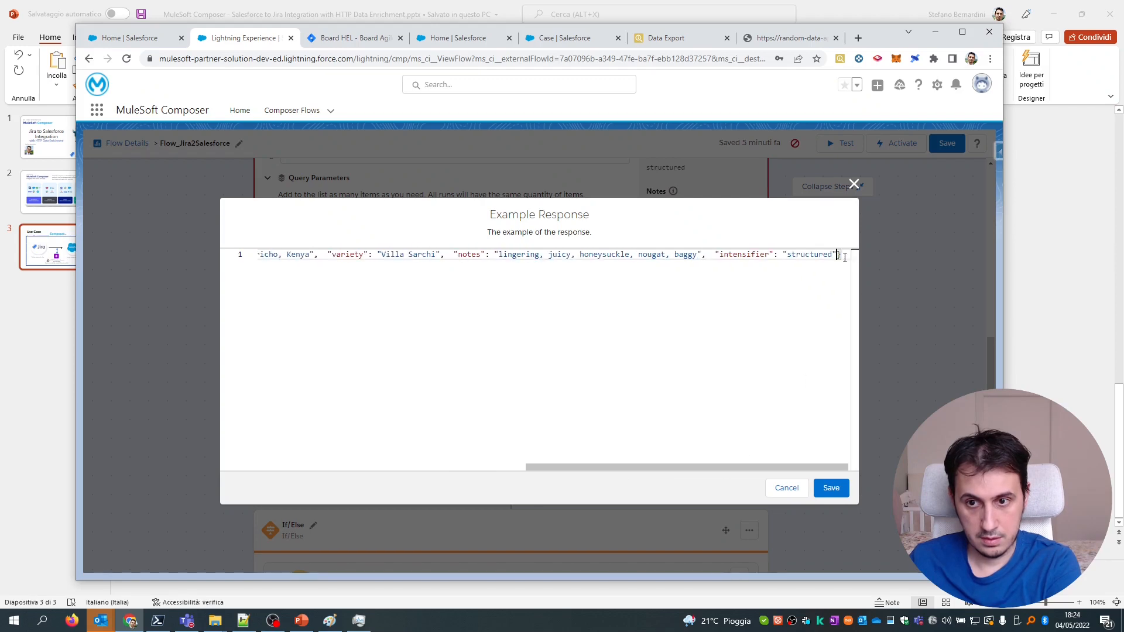
pyautogui.moveTo(598, 466); pyautogui.dragTo(264, 450)
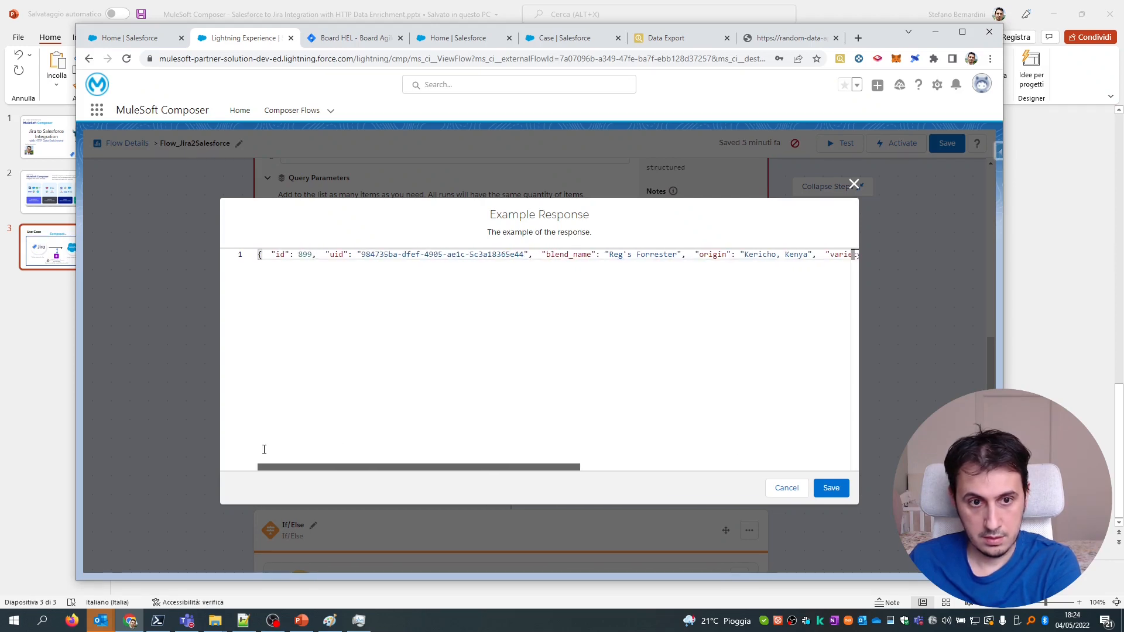
pyautogui.click(828, 487)
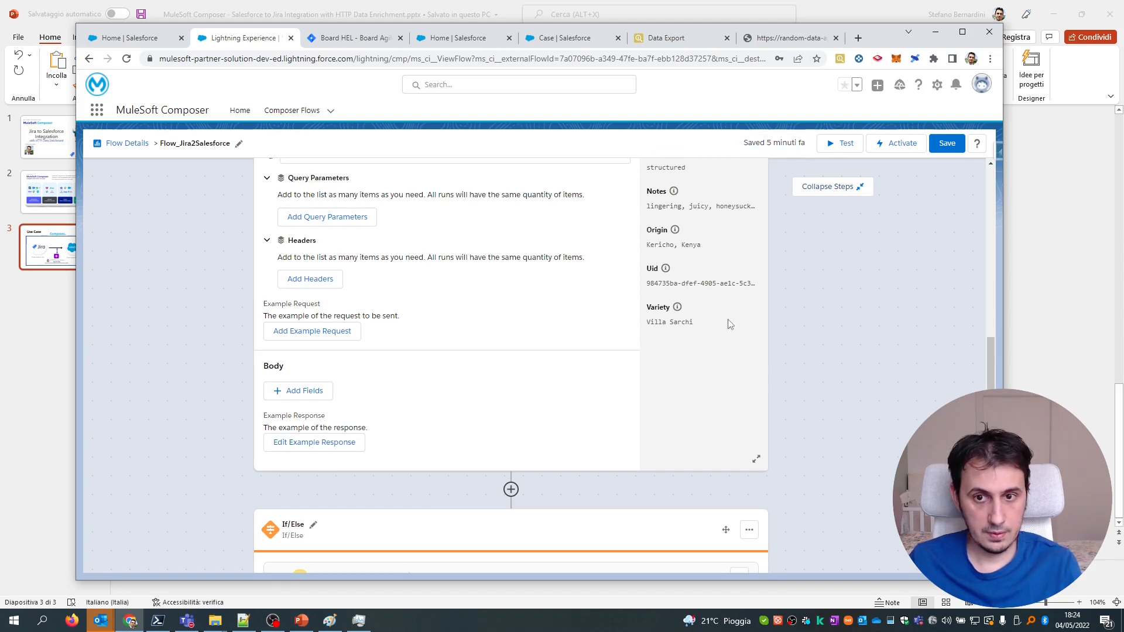
# Expand the 'Name equals Completata' branch to reveal its Salesforce Case create-or-update step.
pyautogui.scroll(2, 729, 284)
pyautogui.scroll(1, 680, 243)
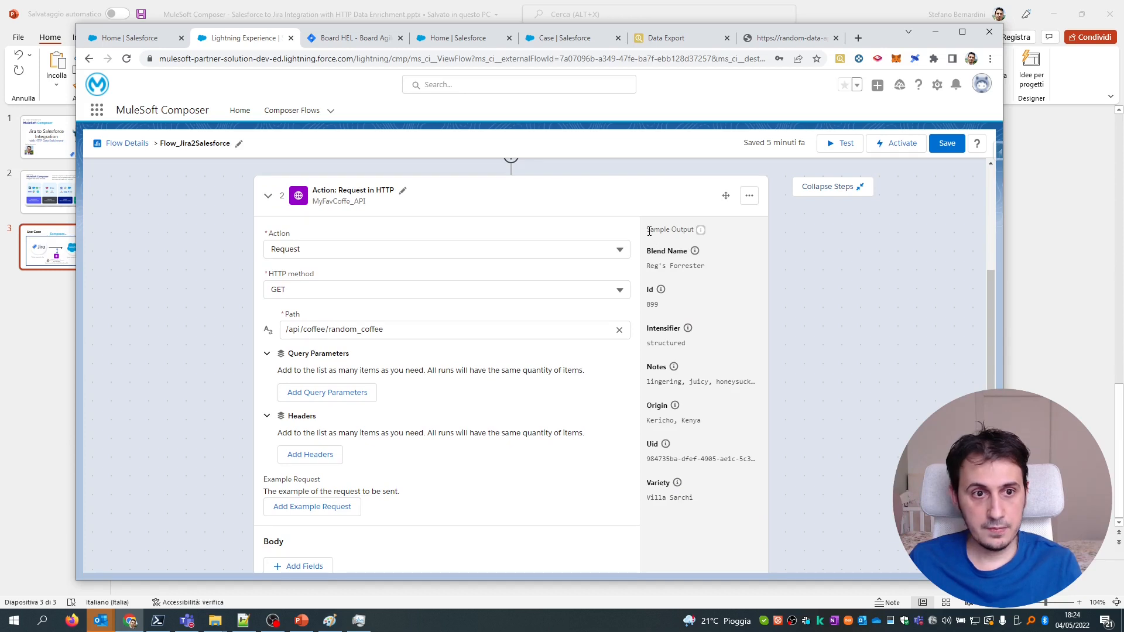
pyautogui.moveTo(674, 499); pyautogui.dragTo(698, 501)
pyautogui.click(695, 502)
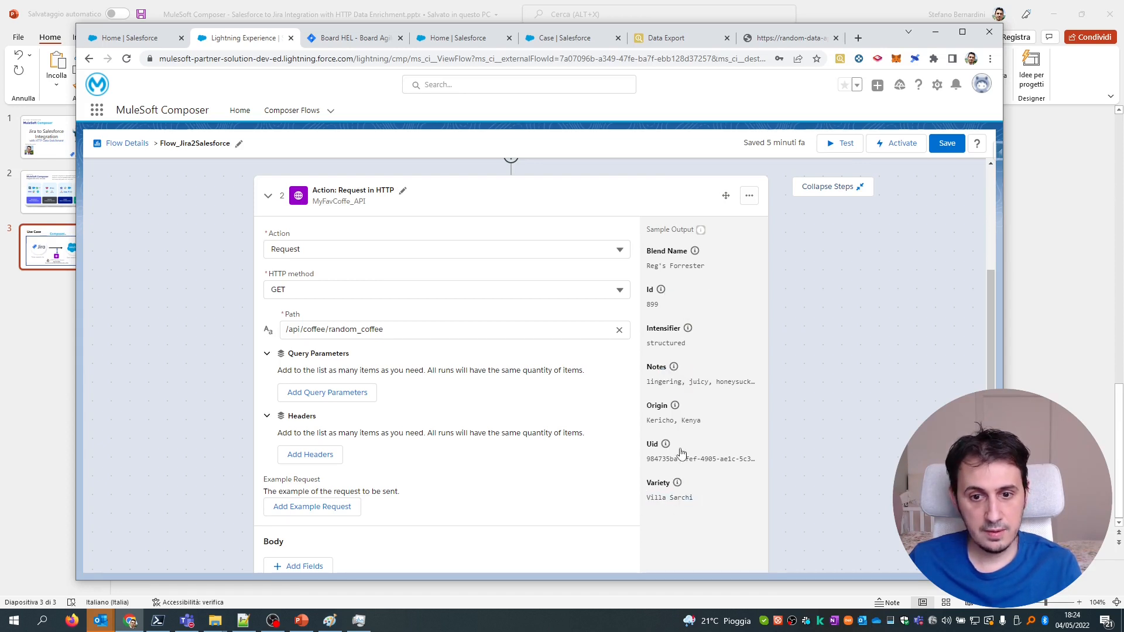
pyautogui.scroll(-3, 700, 398)
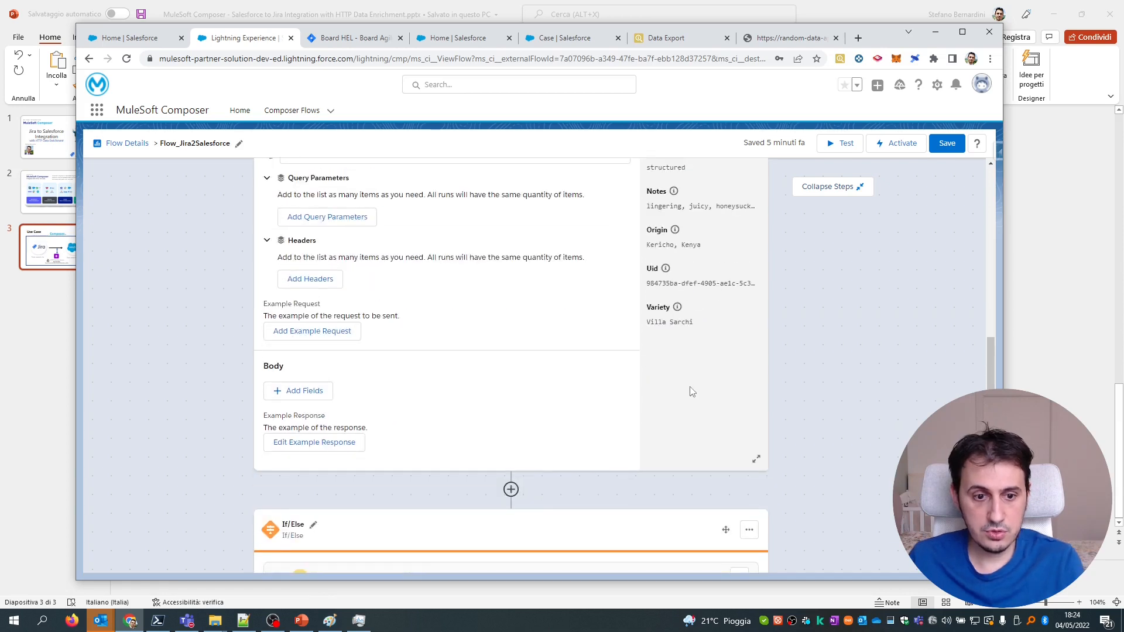
pyautogui.scroll(-2, 689, 389)
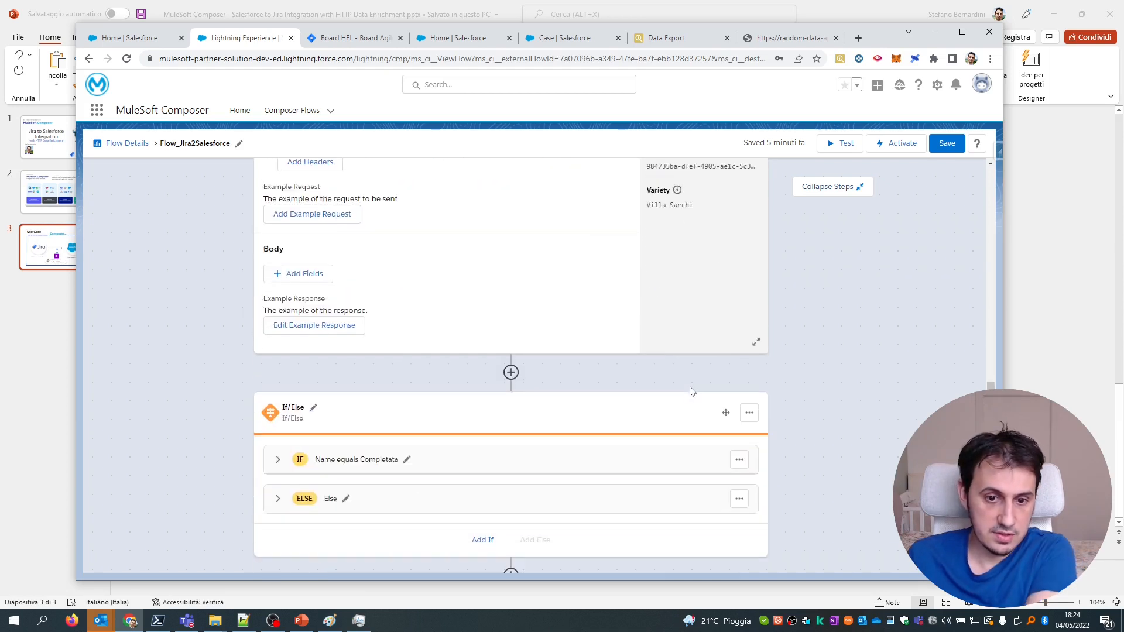
pyautogui.click(278, 460)
pyautogui.scroll(-4, 484, 360)
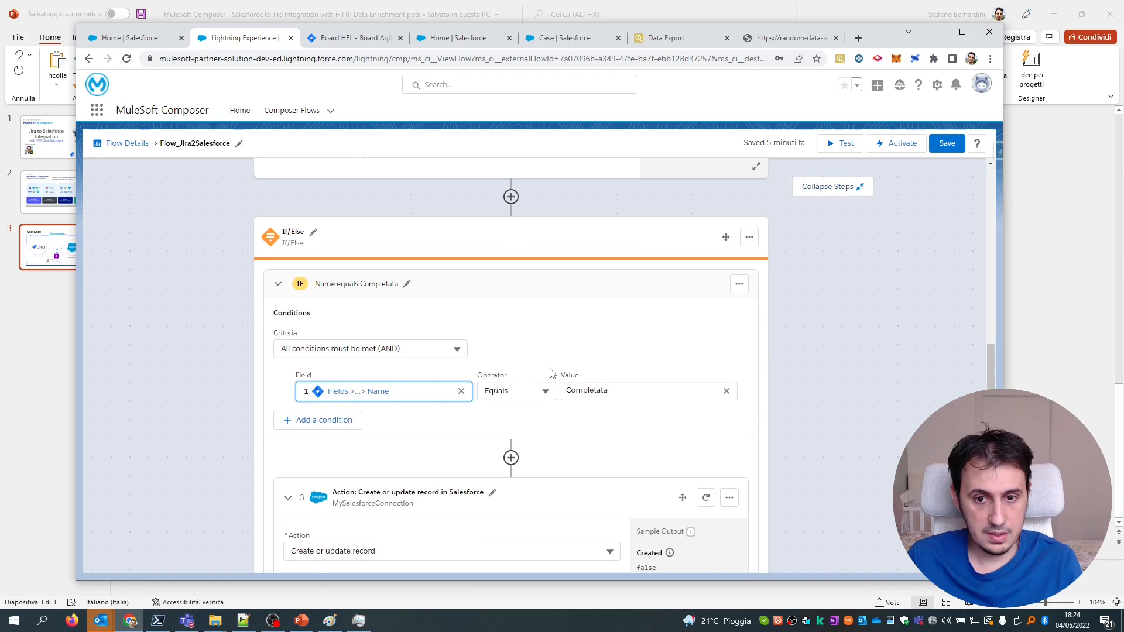
pyautogui.scroll(2, 585, 368)
pyautogui.click(749, 296)
pyautogui.click(823, 314)
pyautogui.scroll(-4, 687, 302)
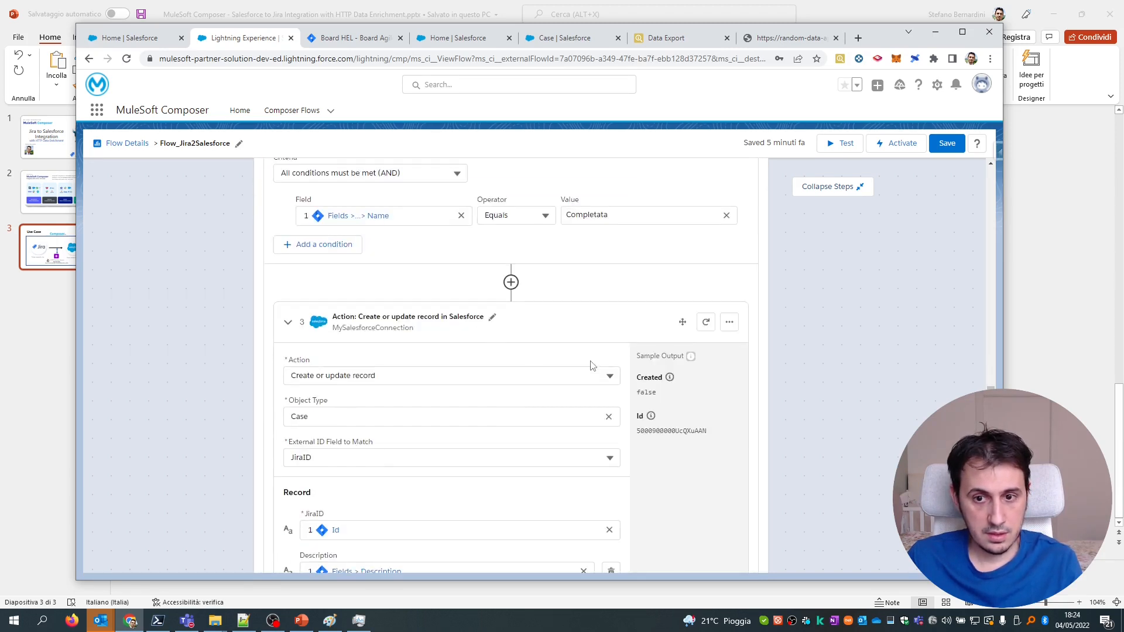
# Refresh the Salesforce connection data for the If branch's Case step.
pyautogui.click(706, 332)
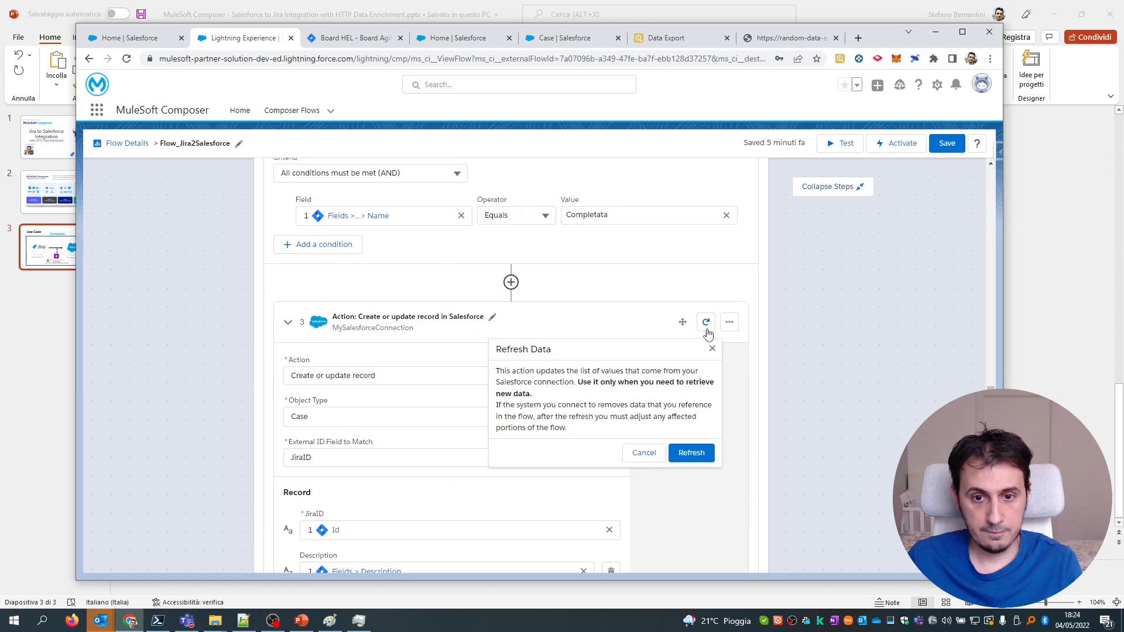
pyautogui.click(689, 454)
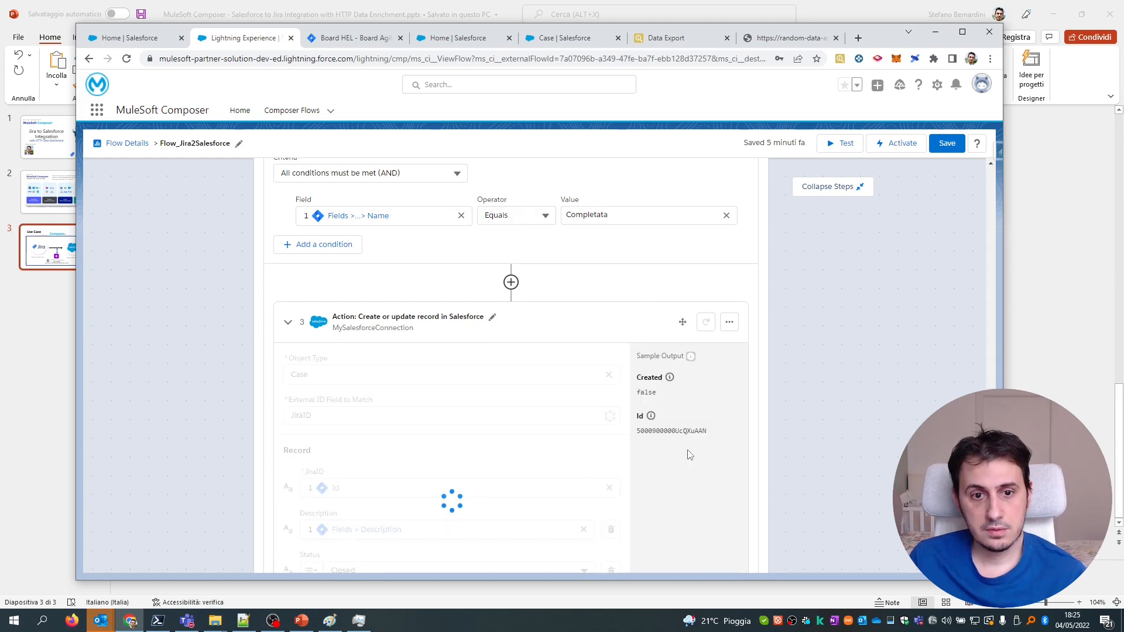
pyautogui.scroll(-1, 687, 419)
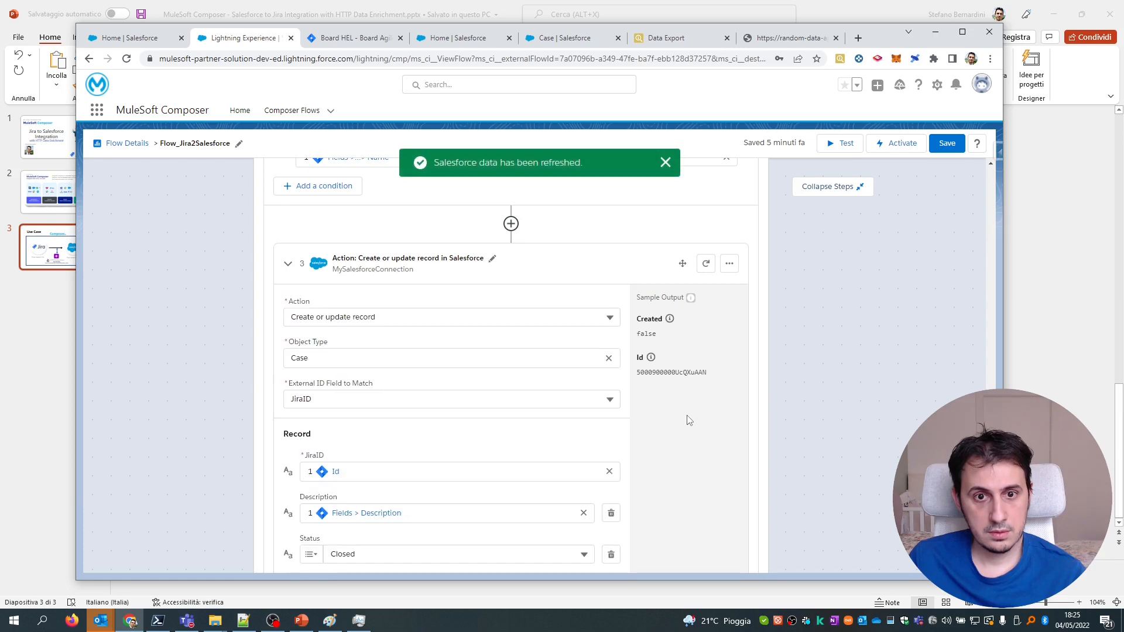
pyautogui.scroll(-4, 688, 419)
# Reload the Case field list and add the FavCoffe field to the If branch's record.
pyautogui.click(323, 363)
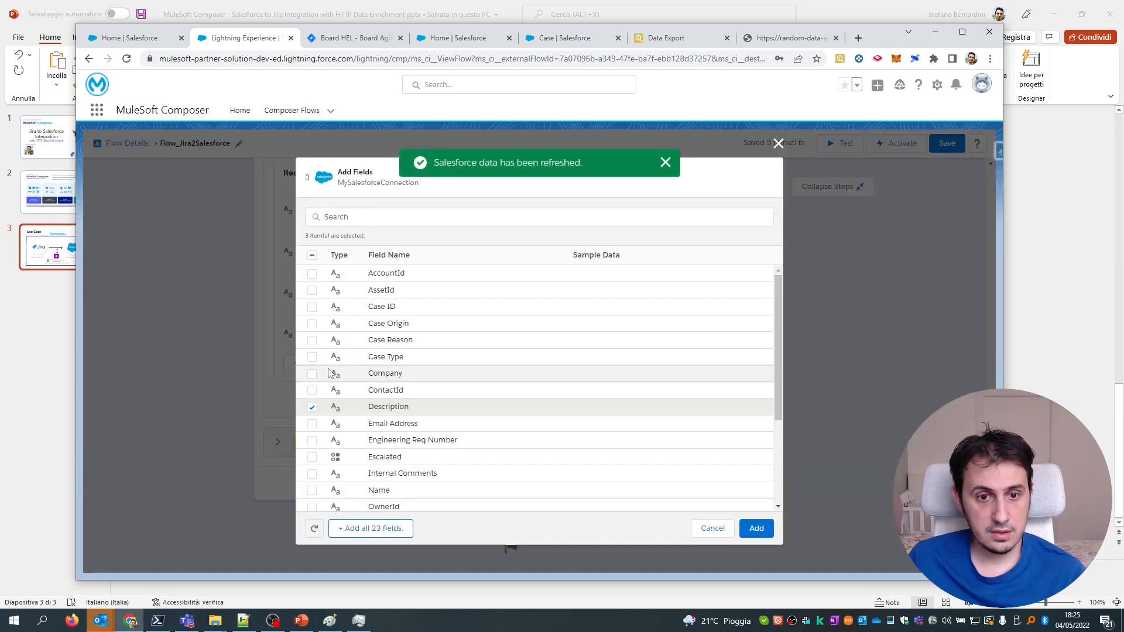
pyautogui.click(392, 217)
pyautogui.write('fa')
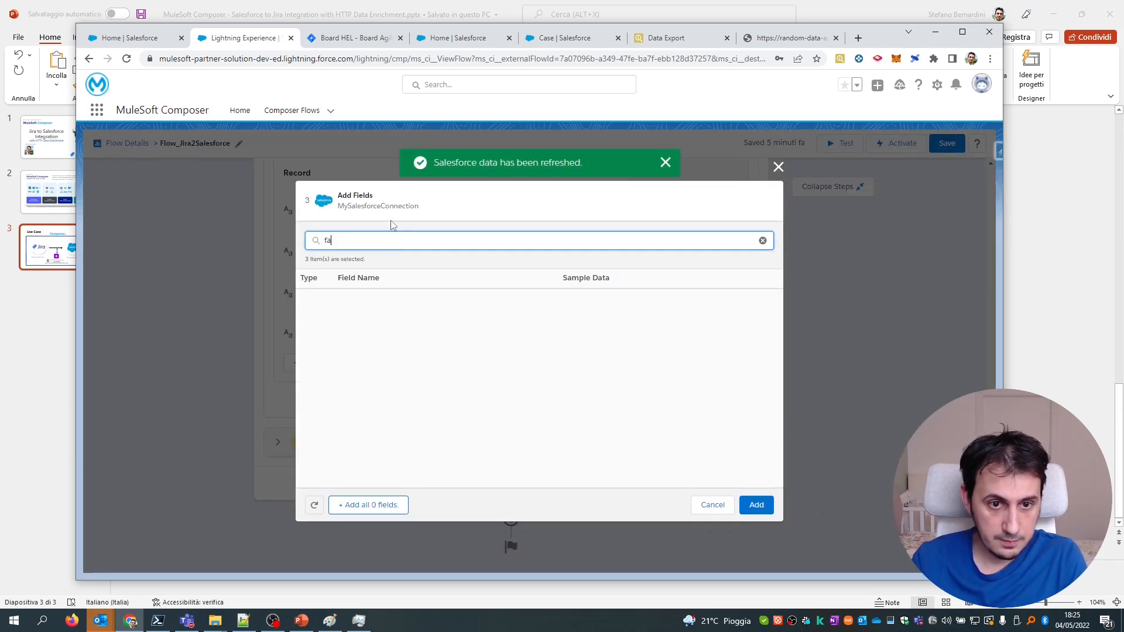
pyautogui.press('BackSpace')
pyautogui.press('BackSpace')
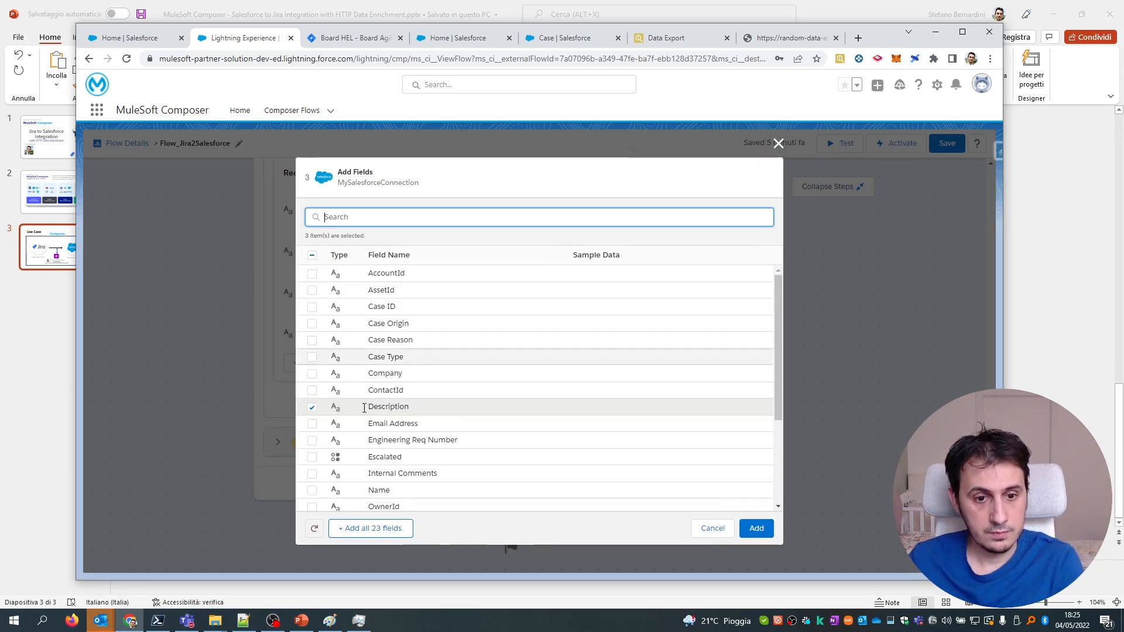
pyautogui.click(314, 528)
pyautogui.click(502, 500)
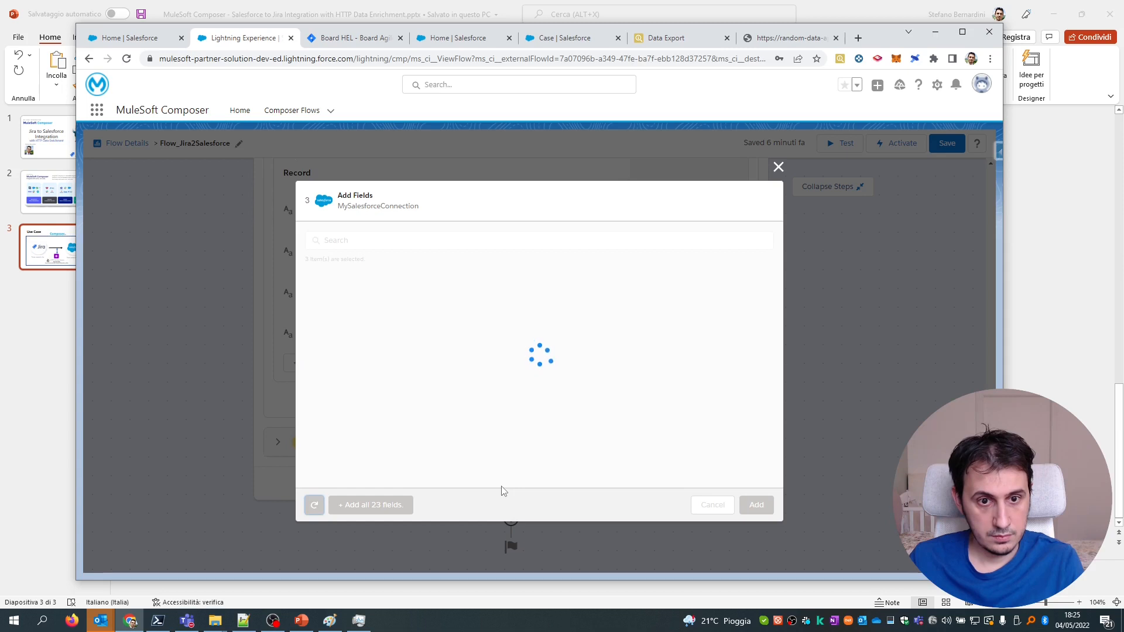
pyautogui.scroll(-1, 437, 396)
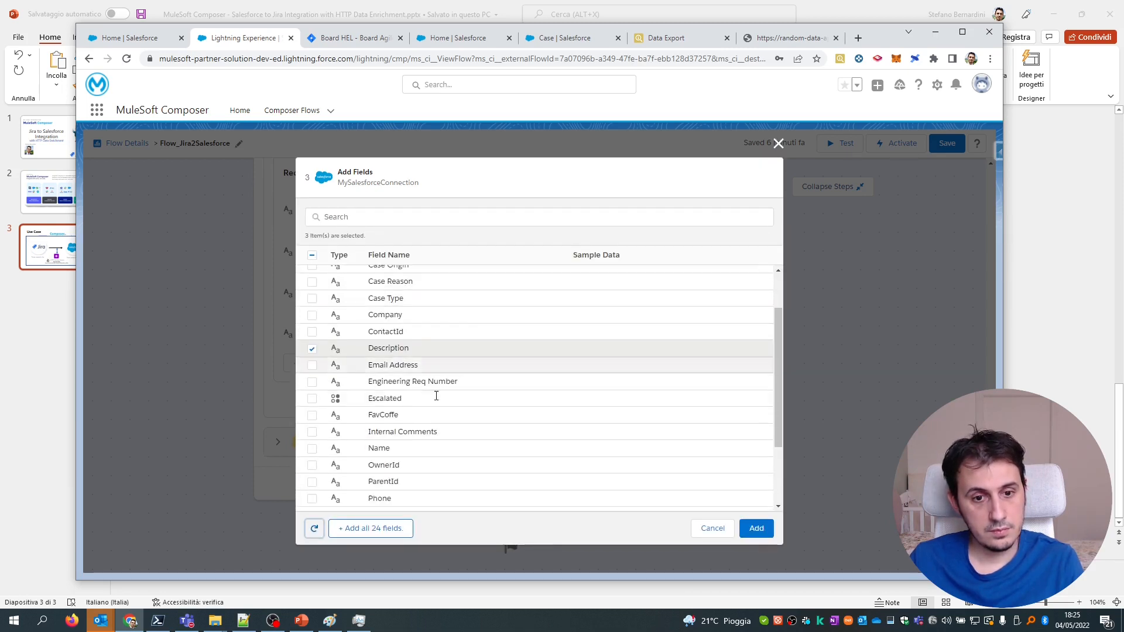
pyautogui.click(312, 415)
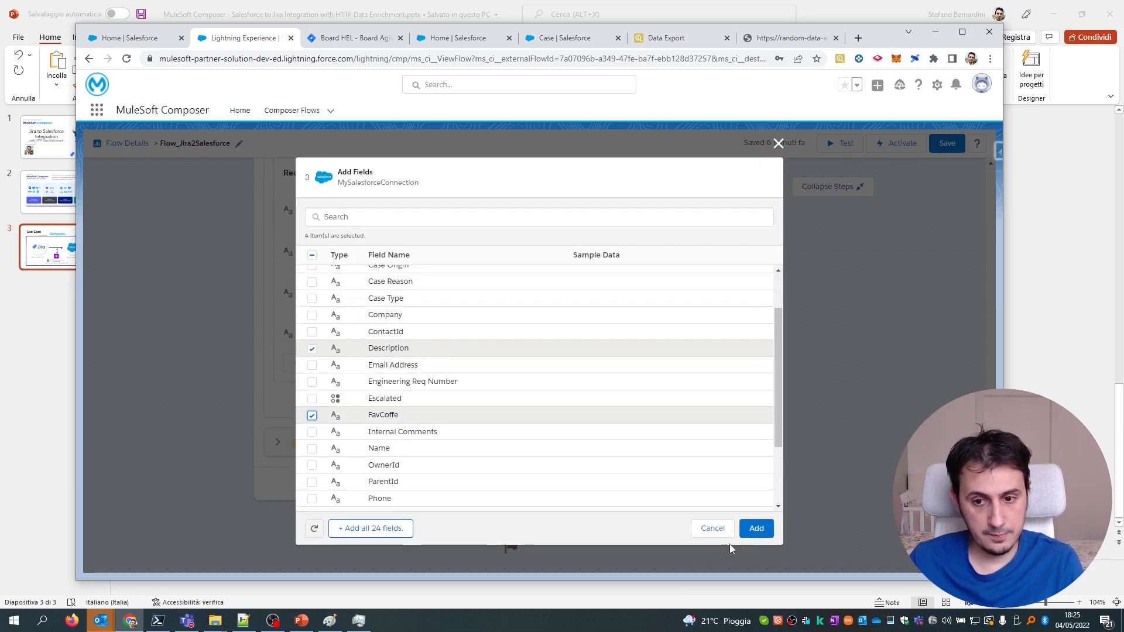
pyautogui.click(756, 529)
pyautogui.click(345, 296)
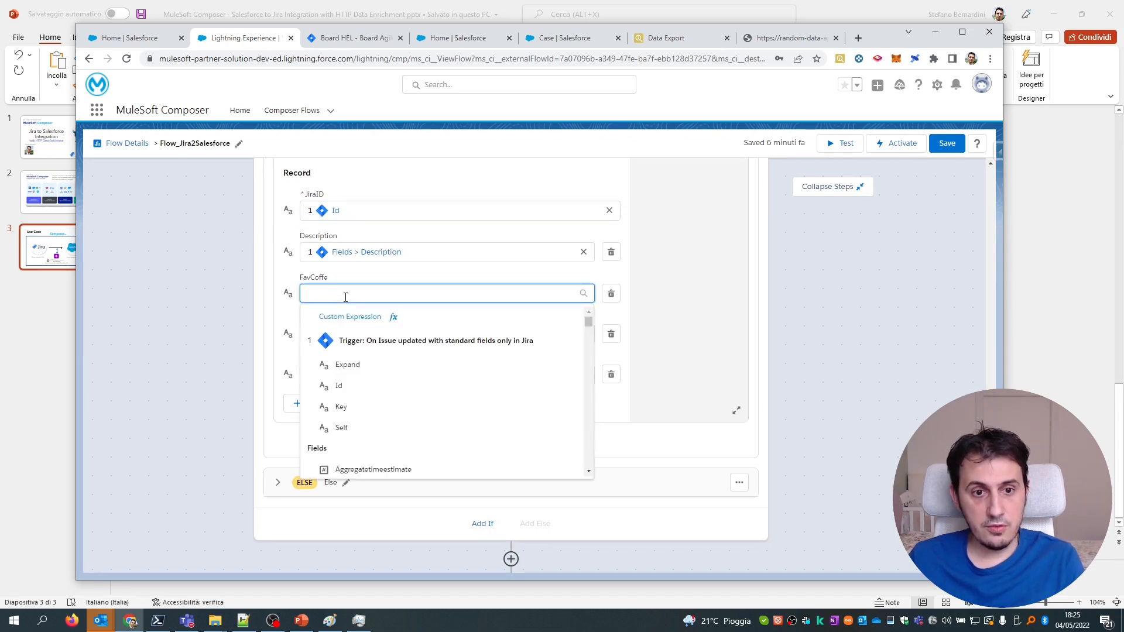
# Map the If branch's FavCoffe field to Variety from the HTTP Request action.
pyautogui.scroll(-15, 384, 394)
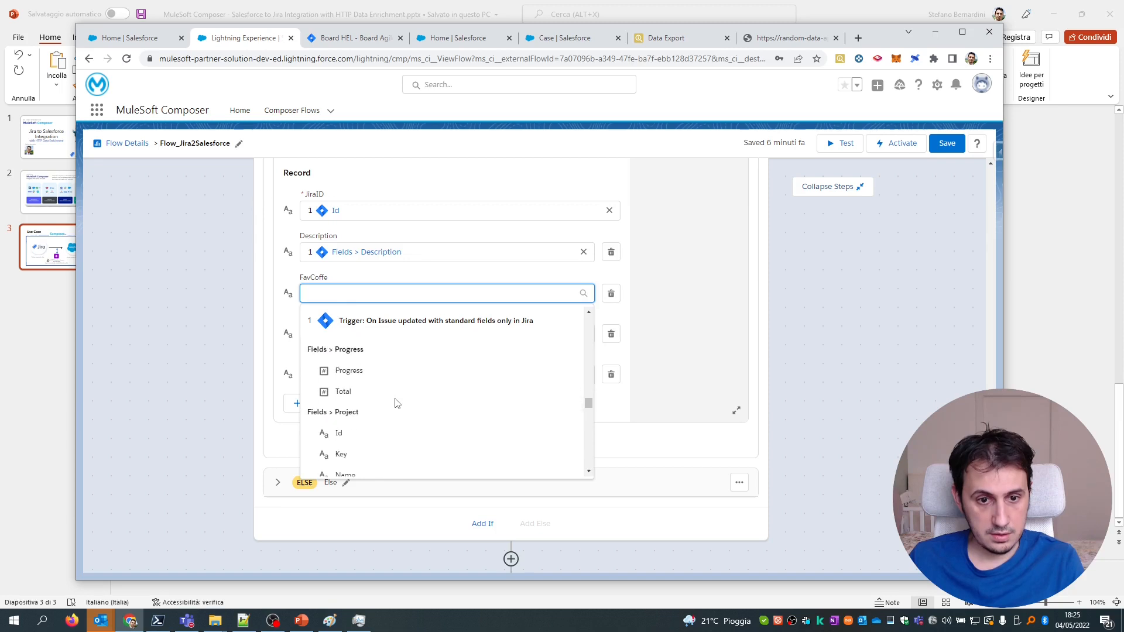
pyautogui.scroll(-1, 392, 392)
pyautogui.scroll(1, 383, 377)
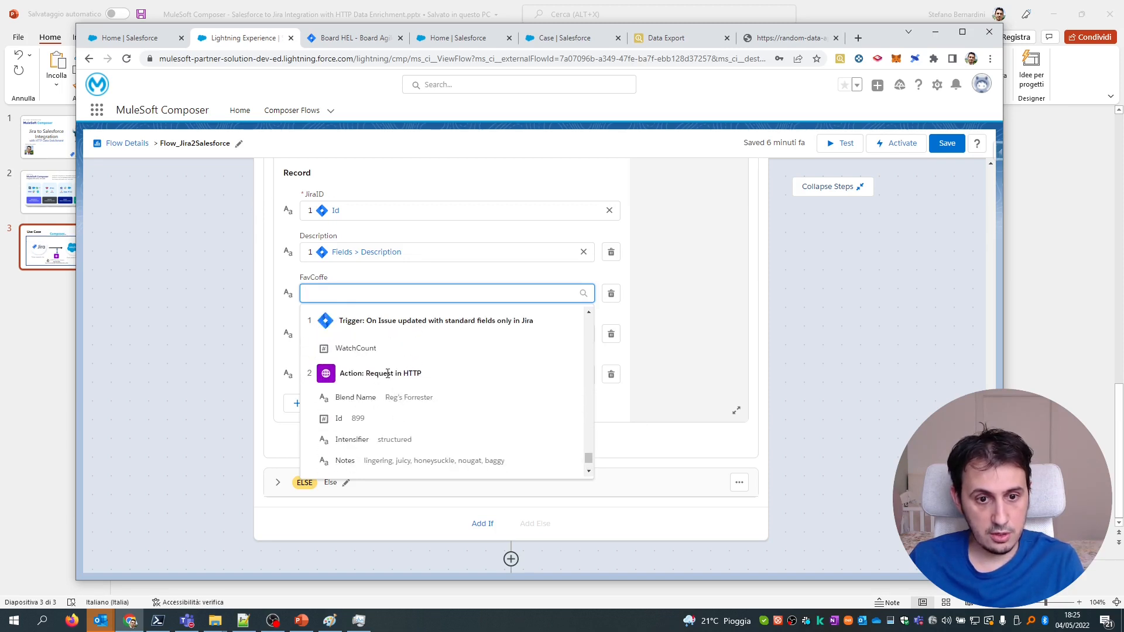
pyautogui.scroll(-1, 388, 373)
pyautogui.click(346, 465)
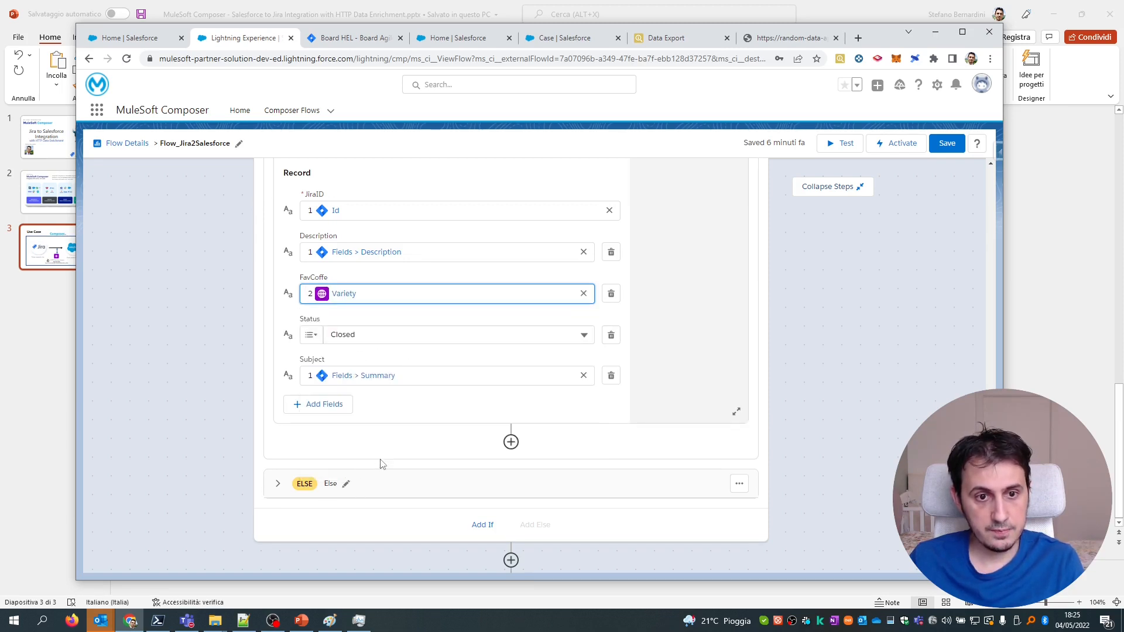
# Expand the Else branch and open the field list for its Case record.
pyautogui.click(277, 483)
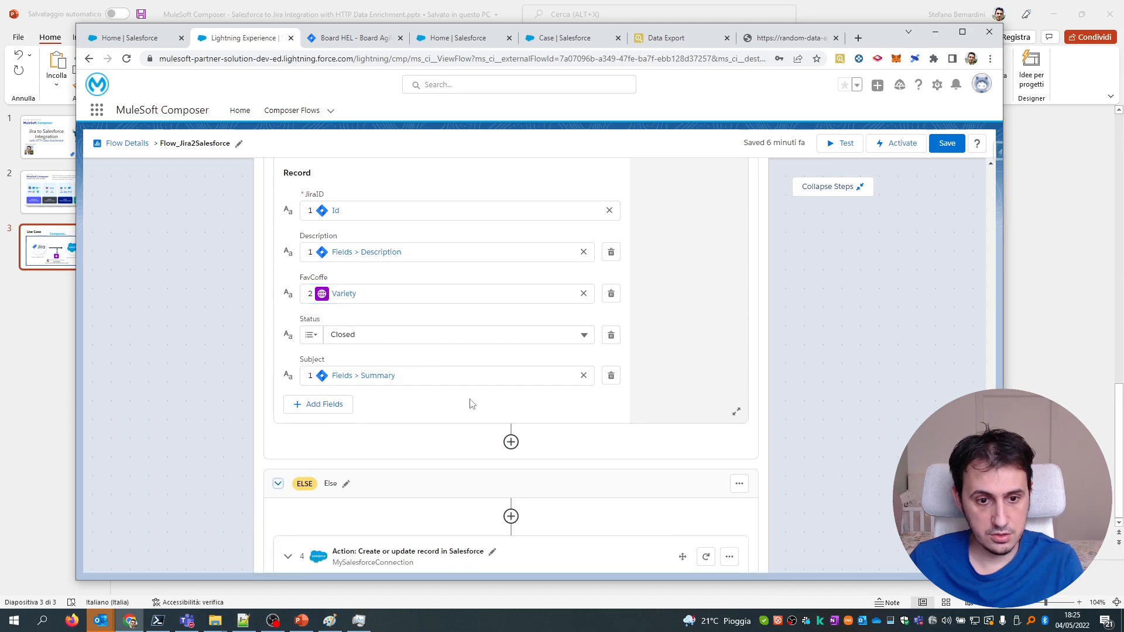
pyautogui.scroll(-8, 466, 399)
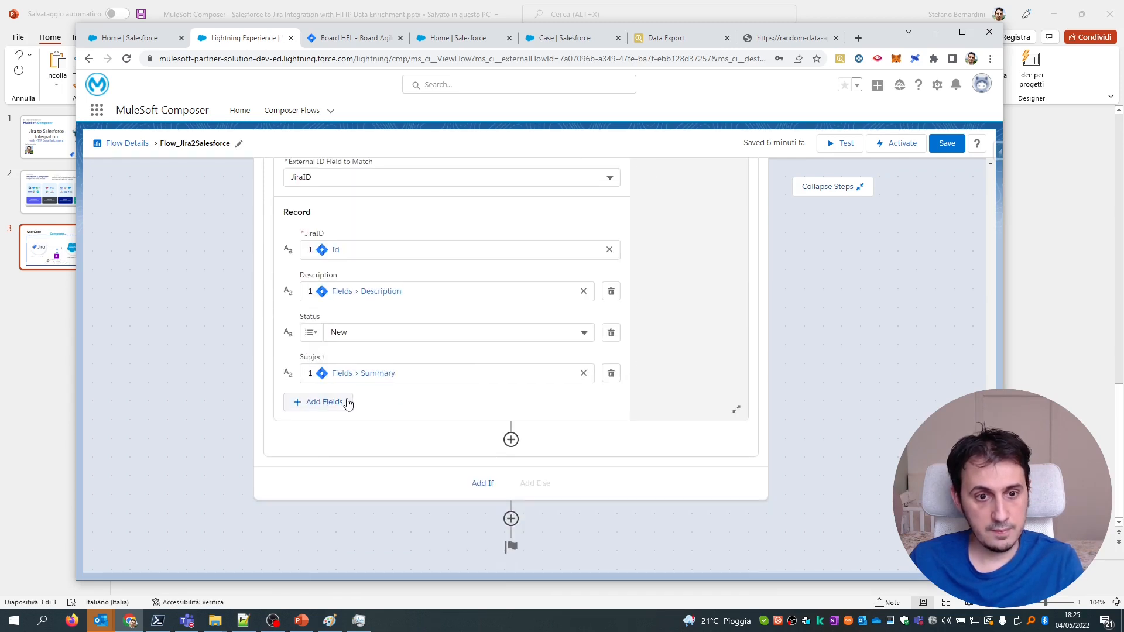
pyautogui.scroll(5, 402, 351)
pyautogui.scroll(-5, 404, 357)
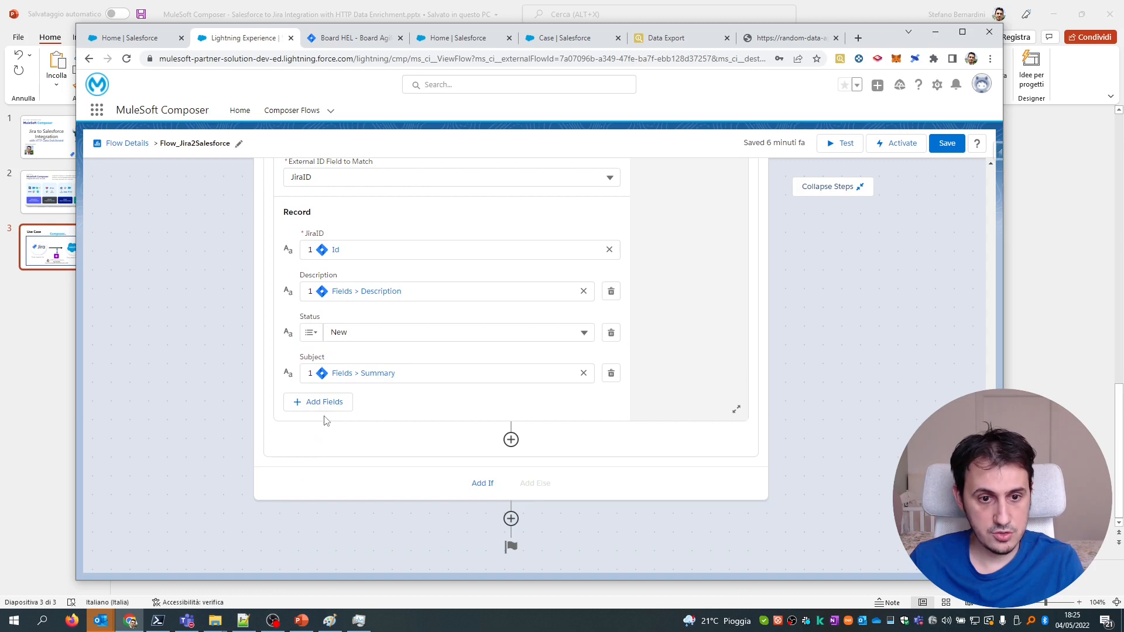
pyautogui.click(305, 401)
# Search 'fa', reload the Case fields, and add FavCoffe to the Else branch's record.
pyautogui.click(410, 216)
pyautogui.write('fav')
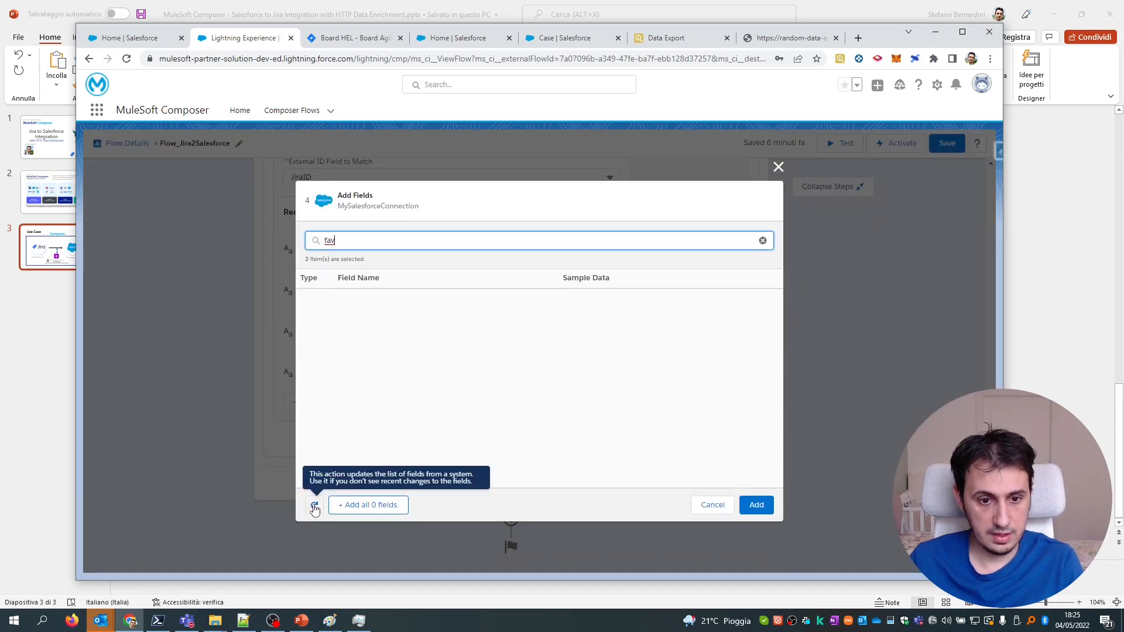
pyautogui.click(314, 506)
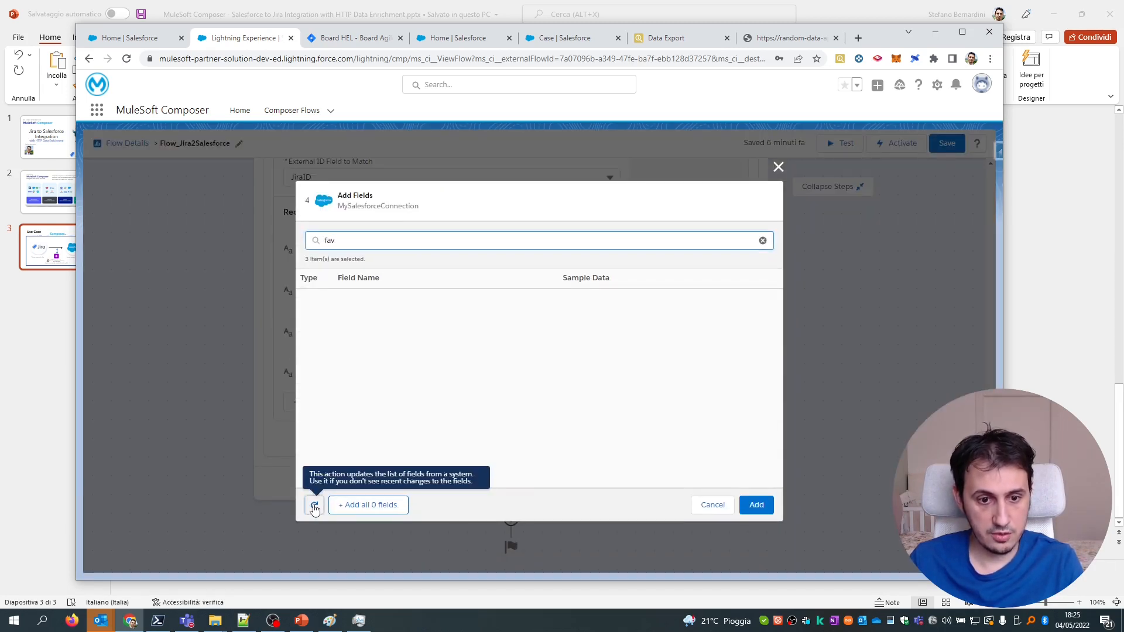
pyautogui.click(504, 474)
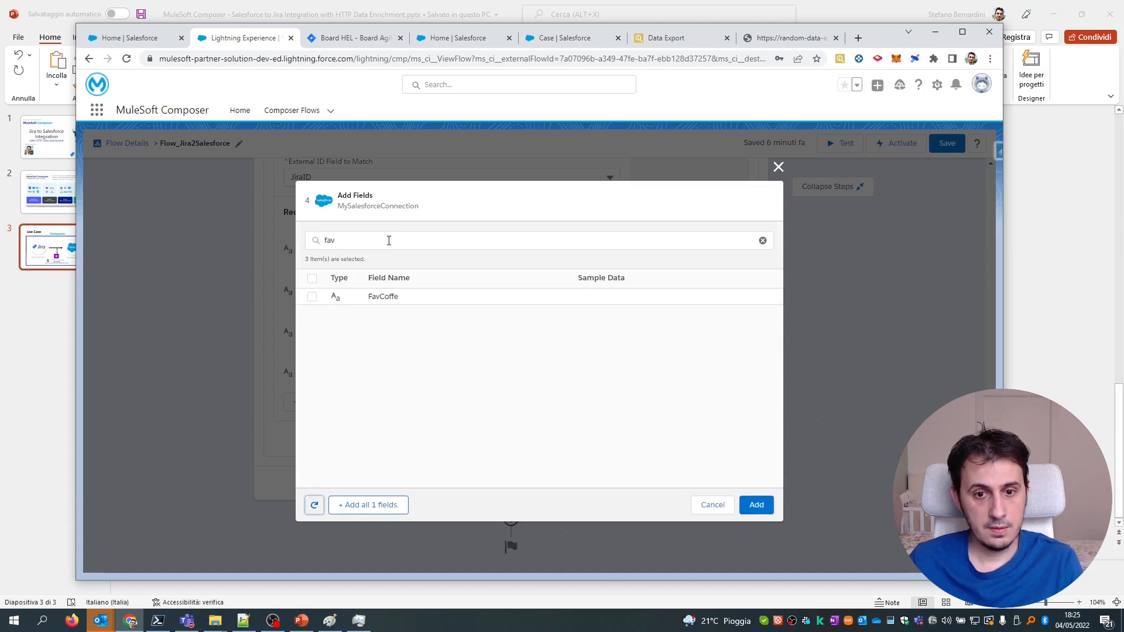
pyautogui.click(312, 296)
pyautogui.click(755, 505)
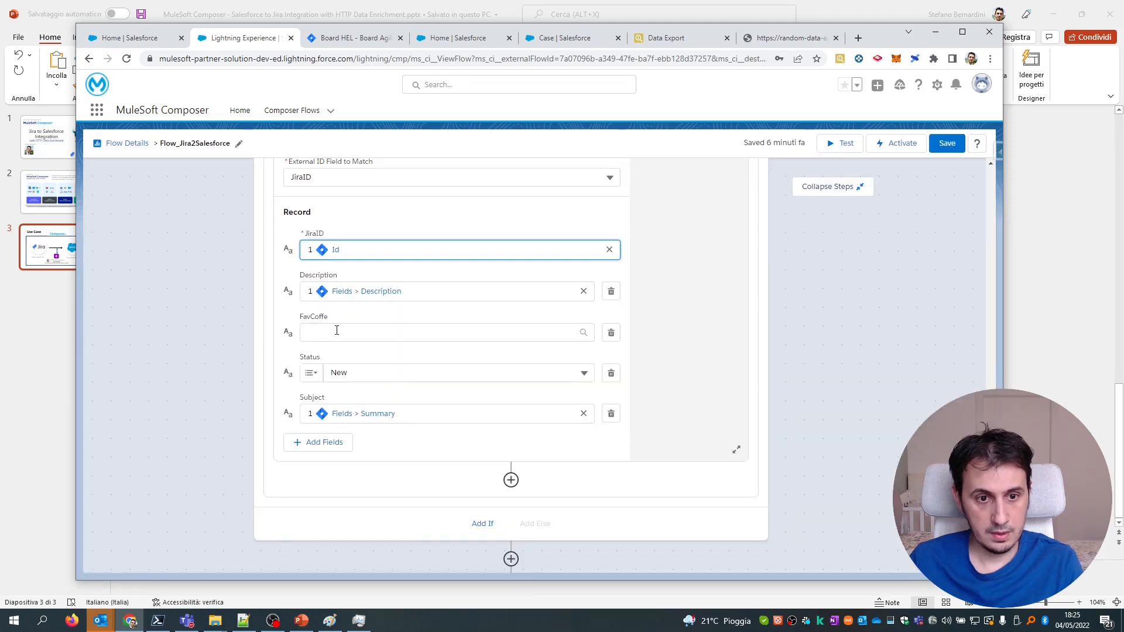
# Map the Else branch's FavCoffe to the HTTP Variety value, then save and test the flow.
pyautogui.click(337, 330)
pyautogui.moveTo(589, 360); pyautogui.dragTo(587, 507)
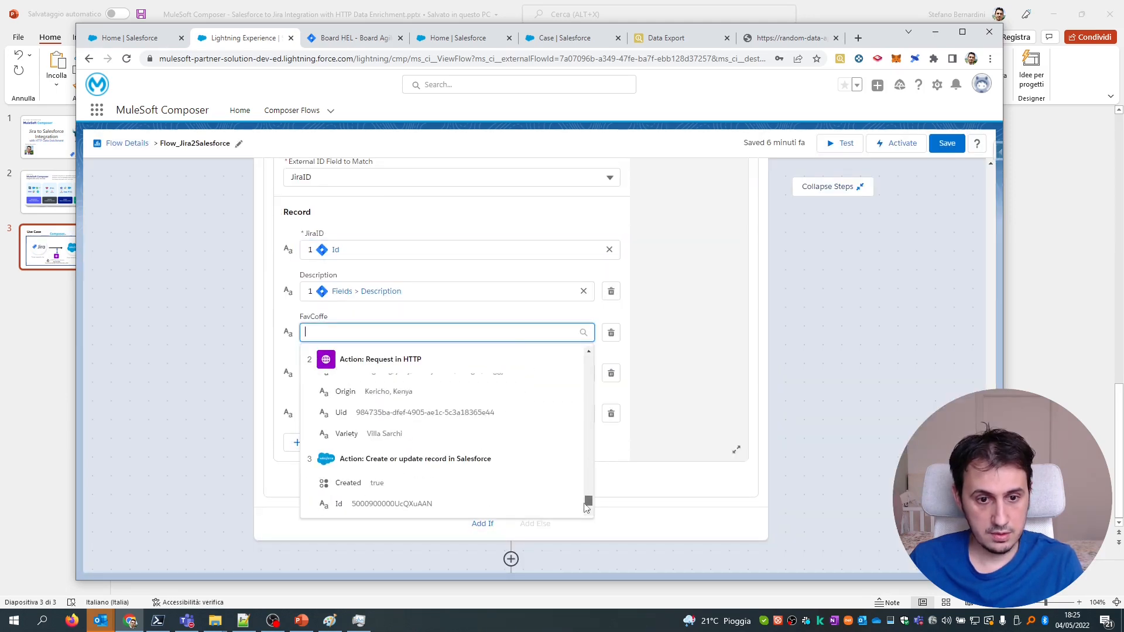
pyautogui.scroll(2, 403, 443)
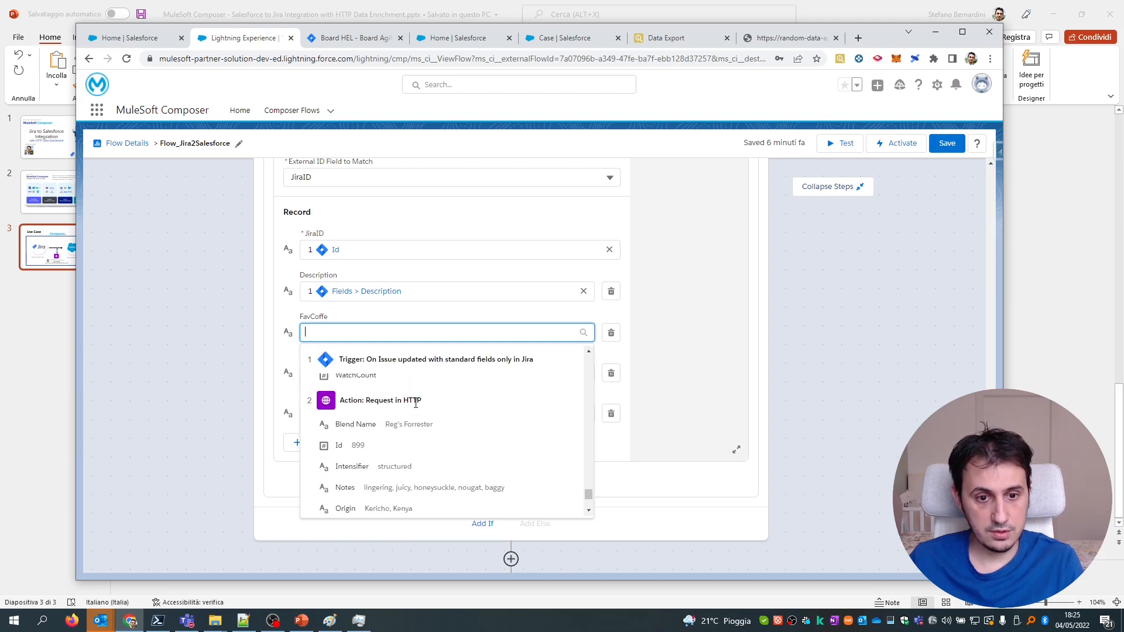
pyautogui.scroll(-1, 415, 403)
pyautogui.click(376, 494)
pyautogui.click(490, 394)
pyautogui.click(942, 147)
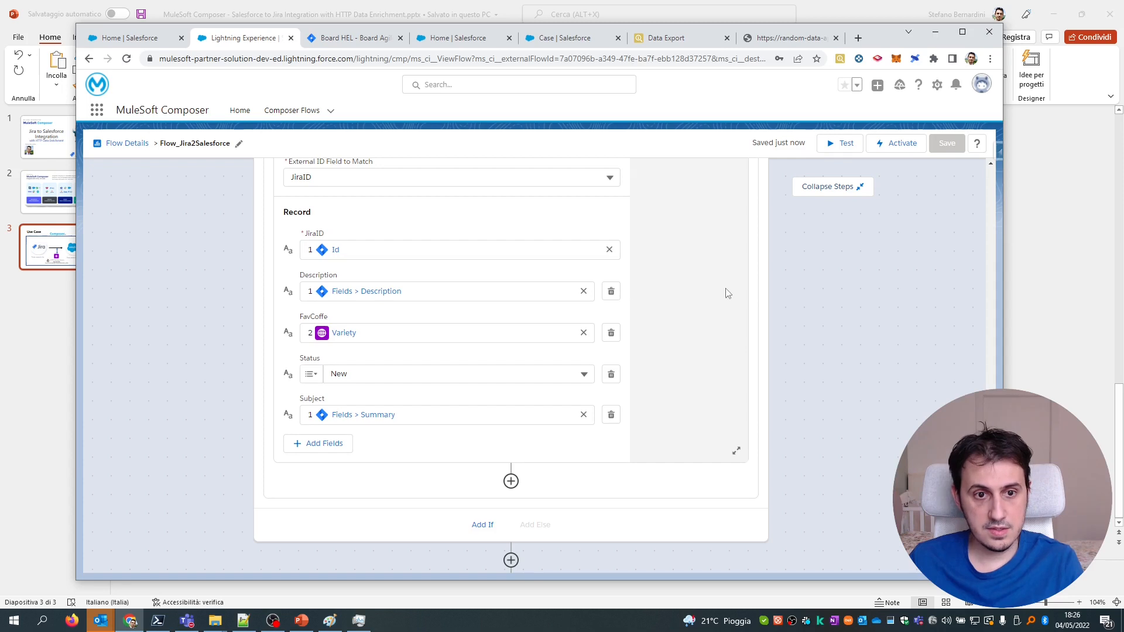
pyautogui.click(842, 151)
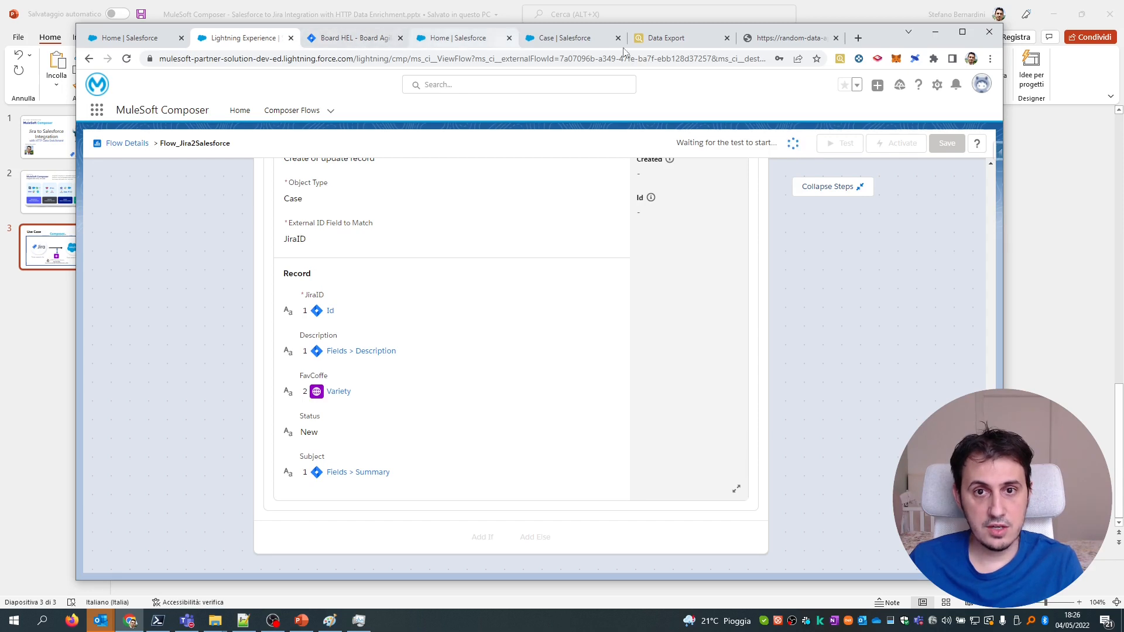
# Create a new Jira ticket titled 'test2' to trigger the flow's test run.
pyautogui.click(331, 39)
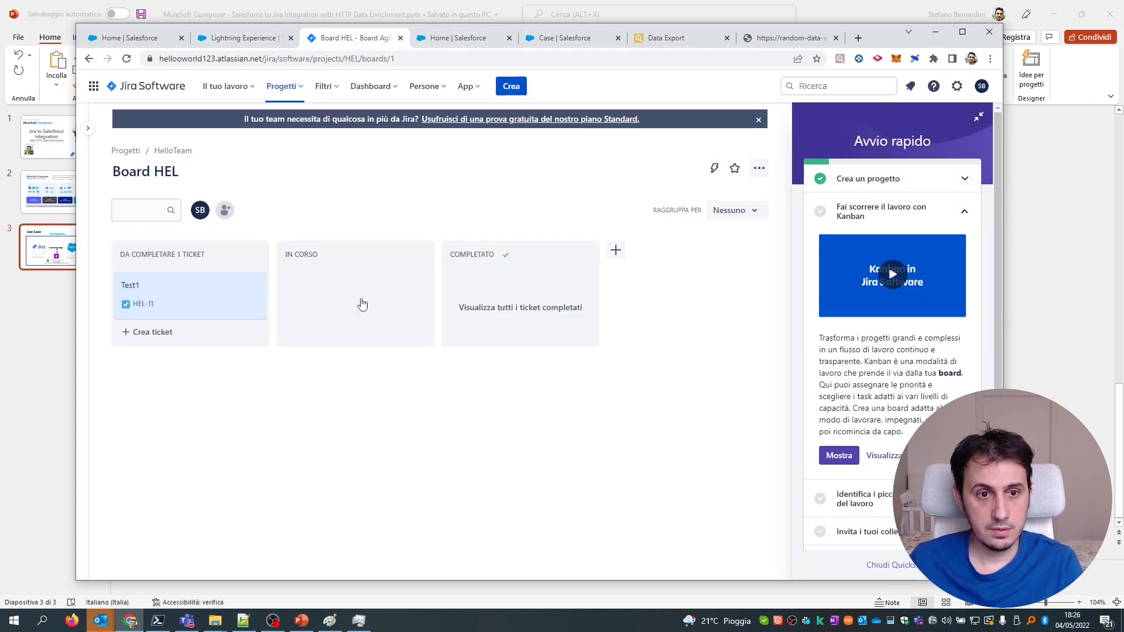
pyautogui.click(504, 87)
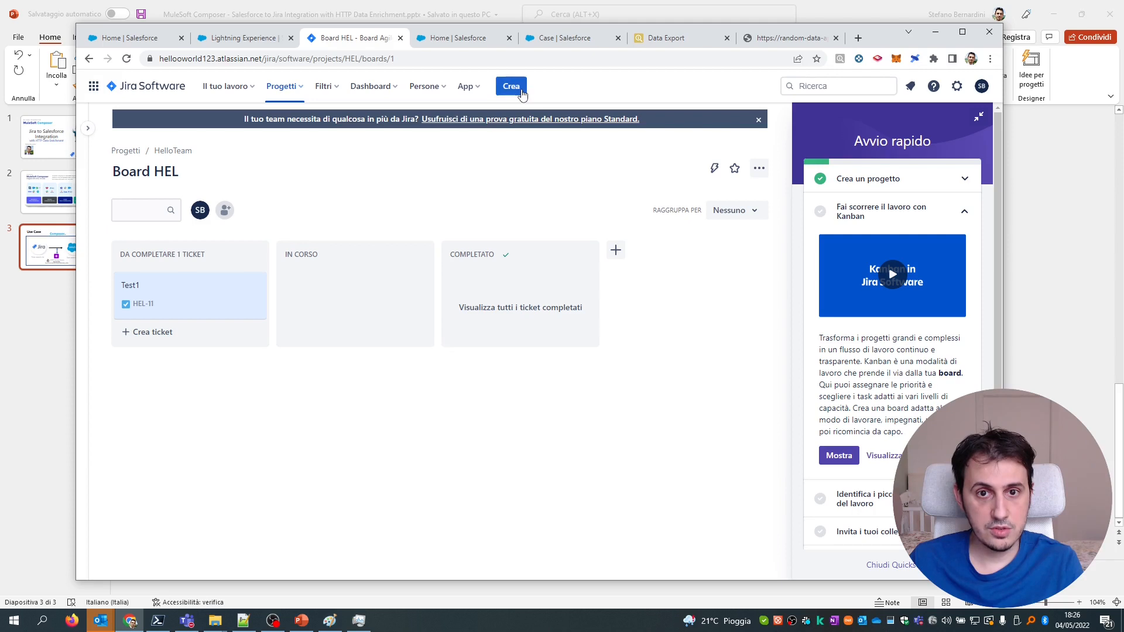
pyautogui.write('test2')
pyautogui.click(485, 379)
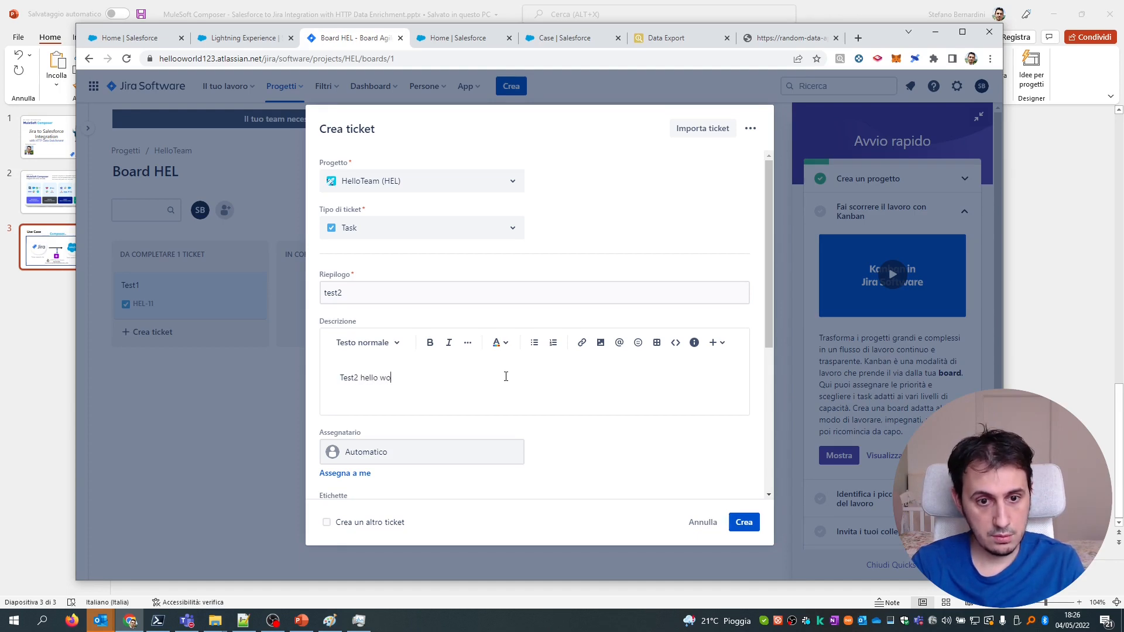
pyautogui.scroll(-5, 550, 392)
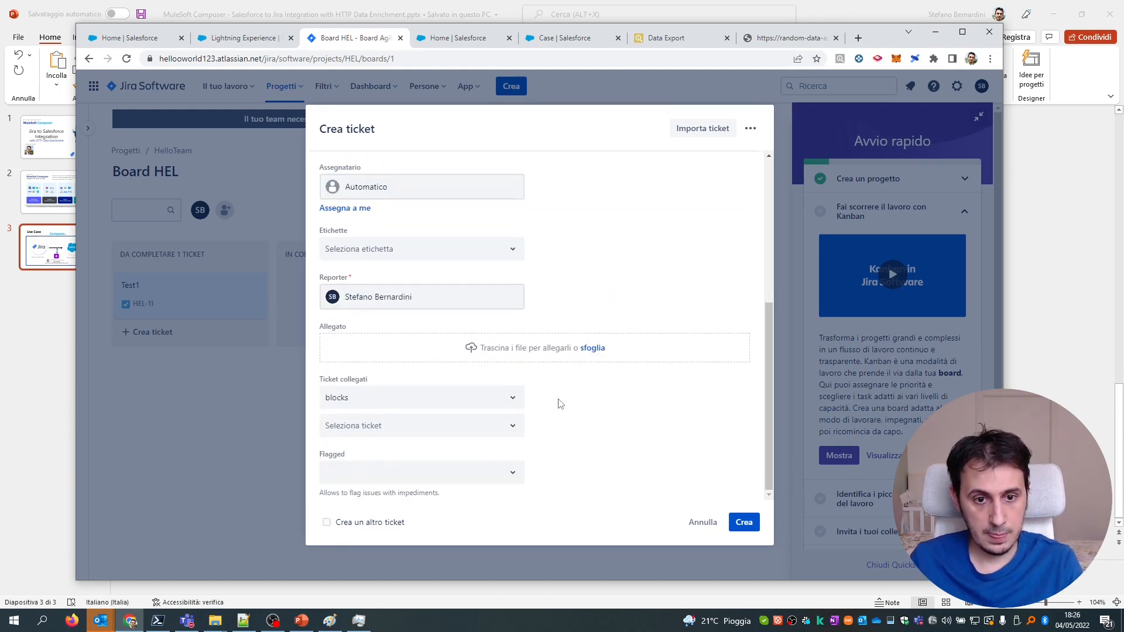
pyautogui.click(739, 521)
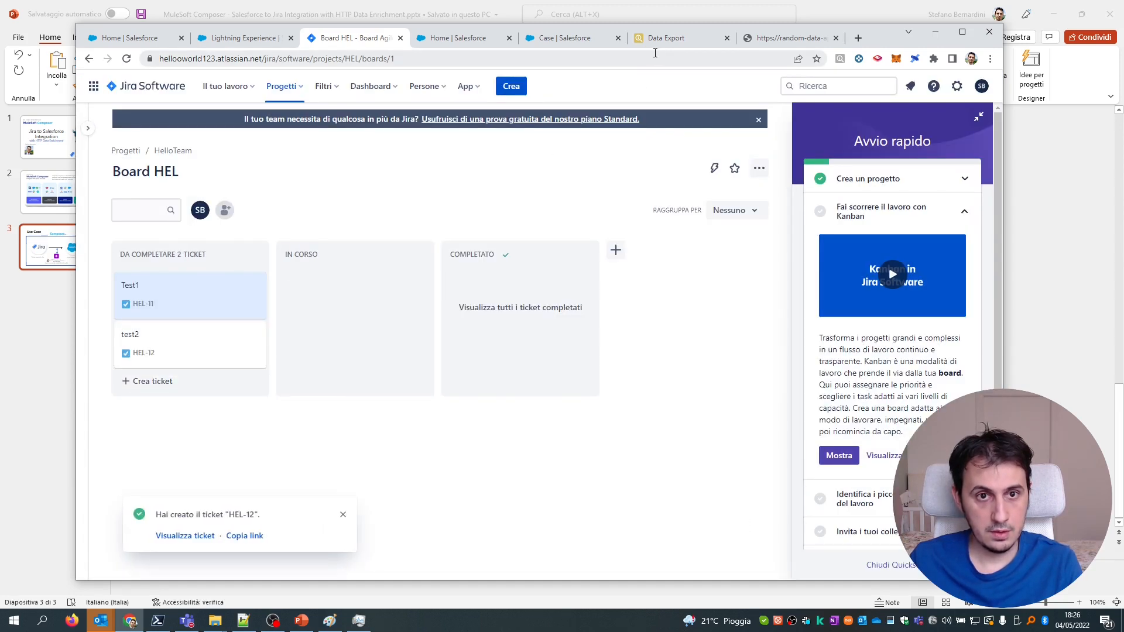
# Back in Composer, dismiss the 'The test finished.' notification.
pyautogui.hotkey('ctrl', 'shift', 'Tab')
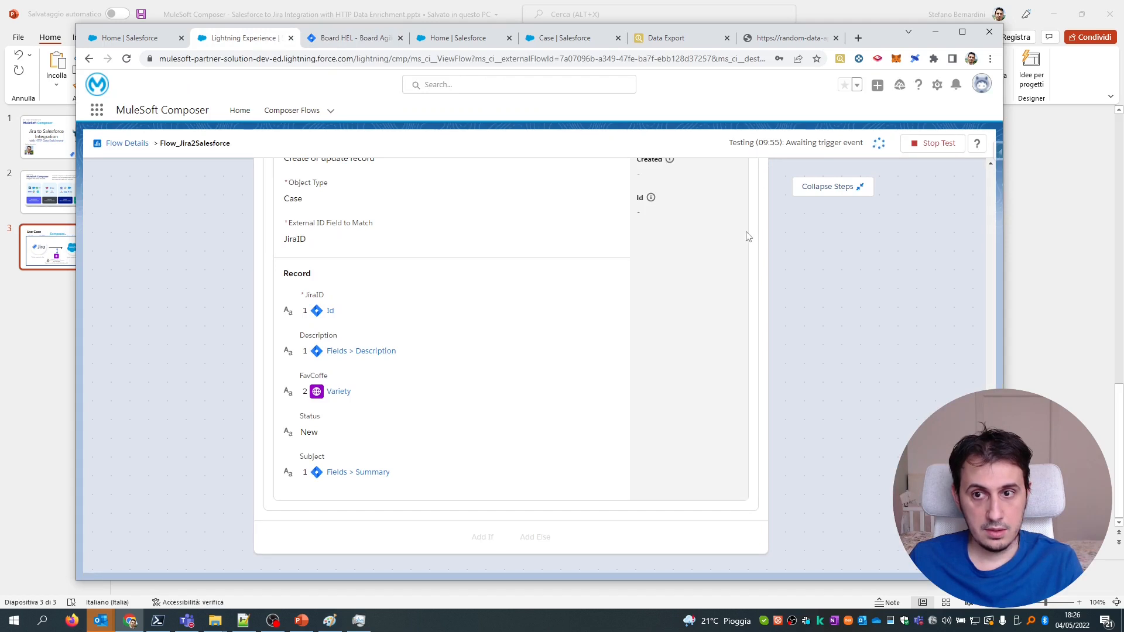
pyautogui.scroll(1, 747, 236)
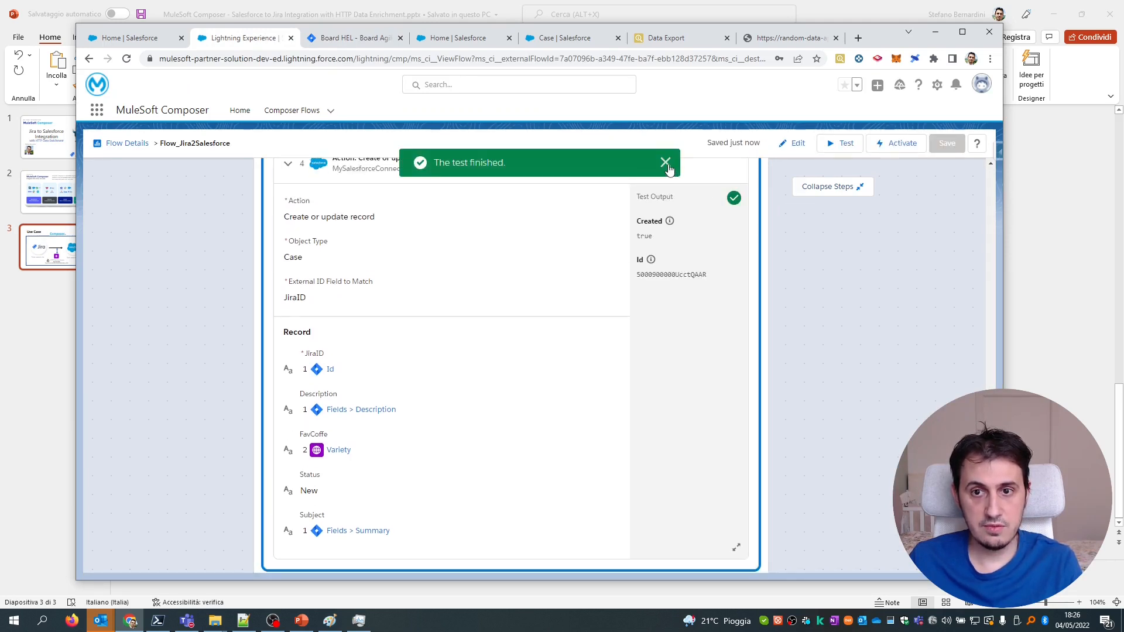
pyautogui.click(666, 163)
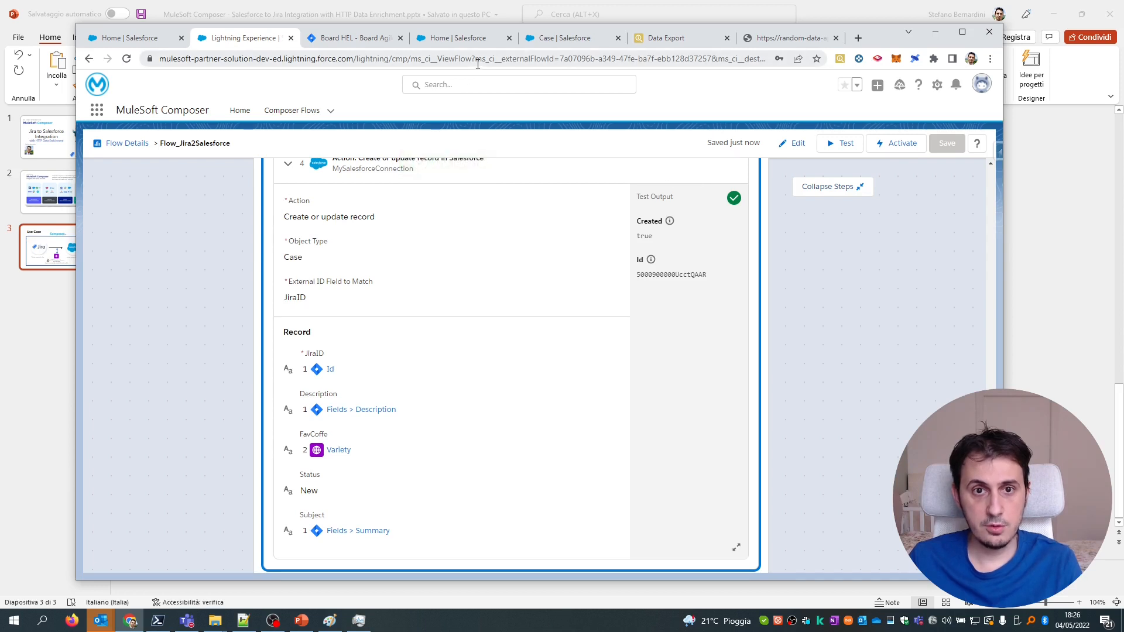
# Rerun the Salesforce Inspector Case export and check test2's JiraID 10011, New status and description.
pyautogui.click(668, 38)
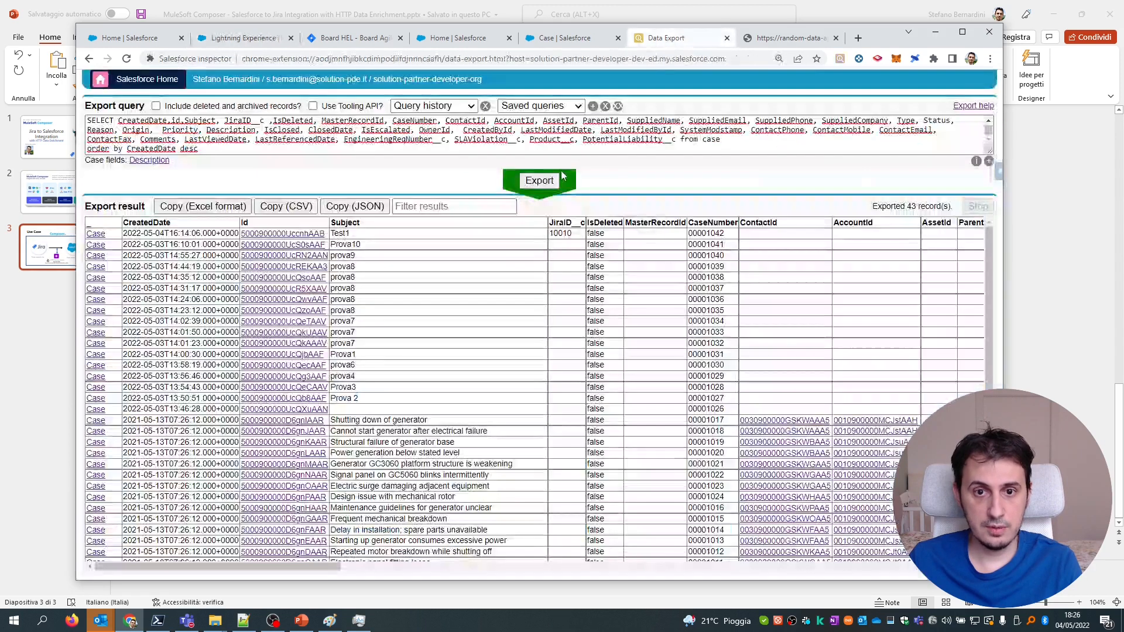
pyautogui.click(545, 180)
pyautogui.doubleClick(338, 233)
pyautogui.doubleClick(566, 235)
pyautogui.moveTo(394, 568); pyautogui.dragTo(894, 575)
pyautogui.doubleClick(553, 233)
pyautogui.doubleClick(547, 233)
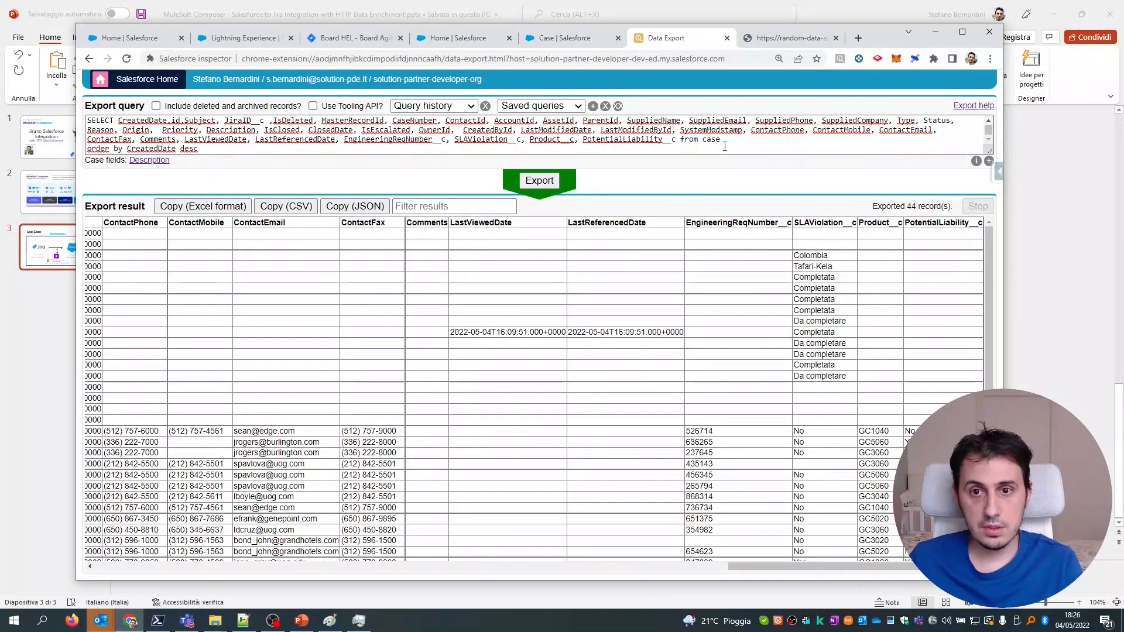
pyautogui.moveTo(733, 566); pyautogui.dragTo(174, 572)
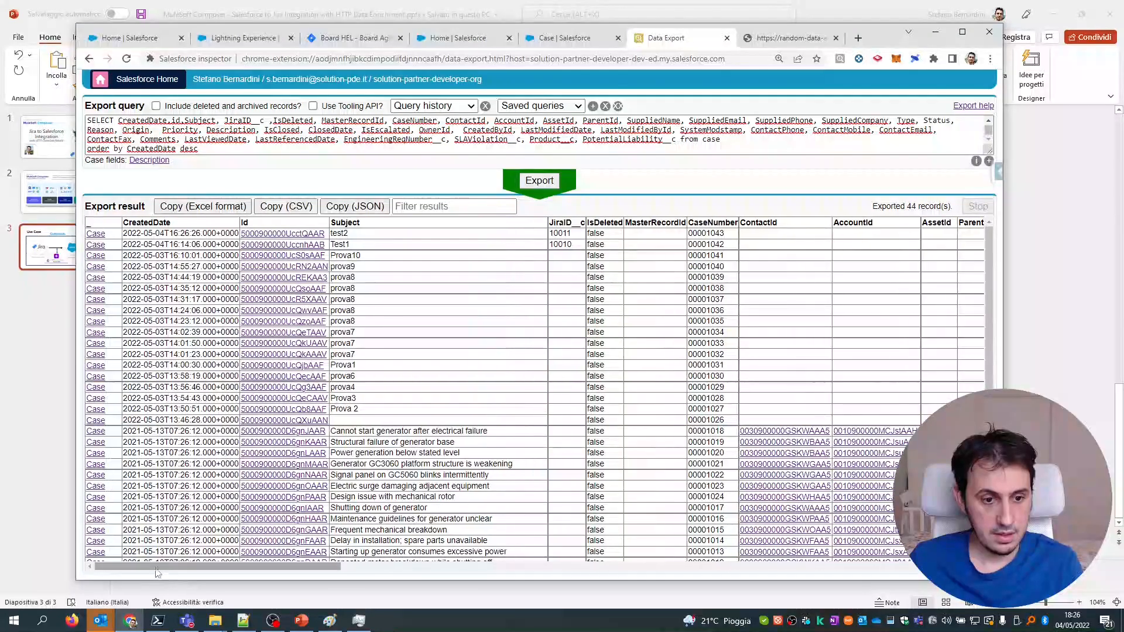
# Add favcoffe__c to the SOQL query, re-export to confirm Yellow Bourbon, and return to Composer.
pyautogui.click(271, 121)
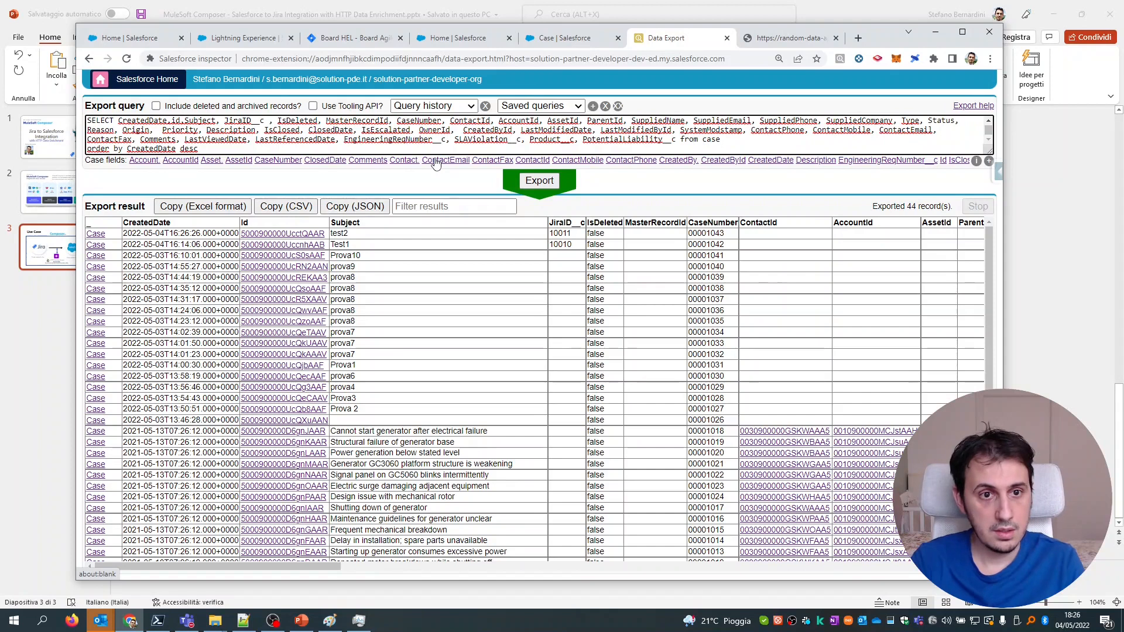
pyautogui.write('favcoffe_-_c')
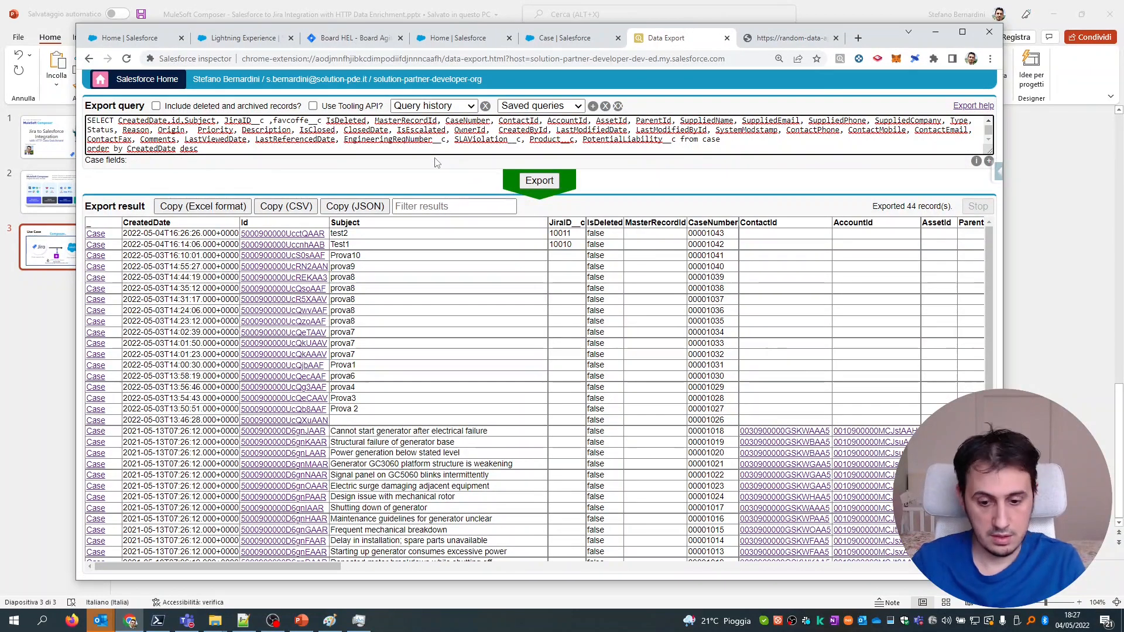
pyautogui.write(',')
pyautogui.click(538, 180)
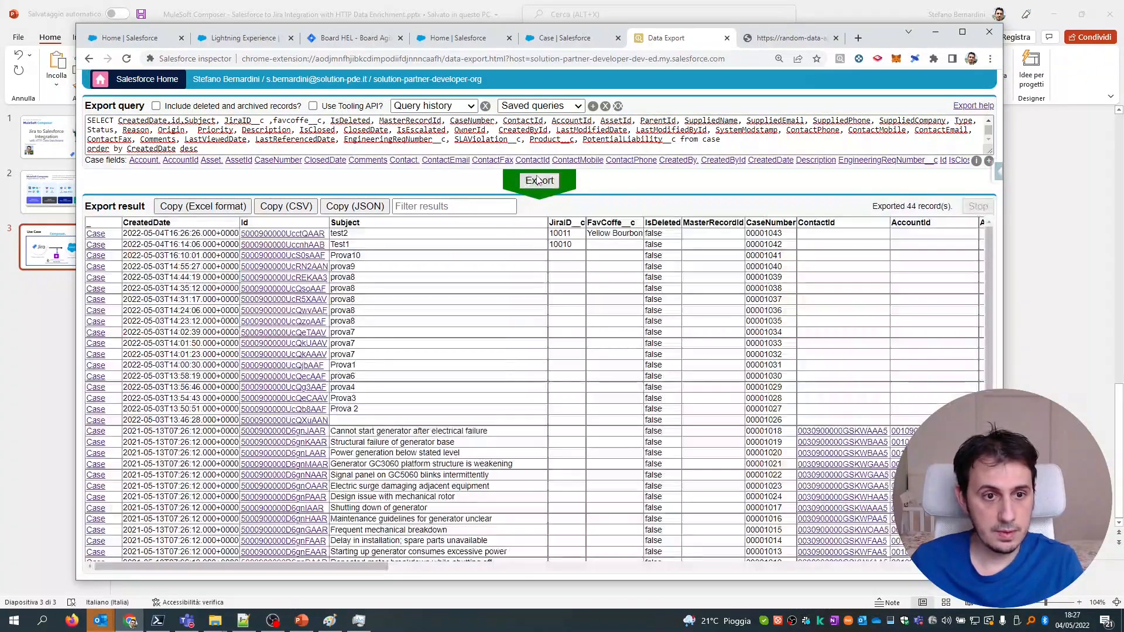
pyautogui.doubleClick(623, 223)
pyautogui.doubleClick(613, 223)
pyautogui.moveTo(591, 233); pyautogui.dragTo(638, 233)
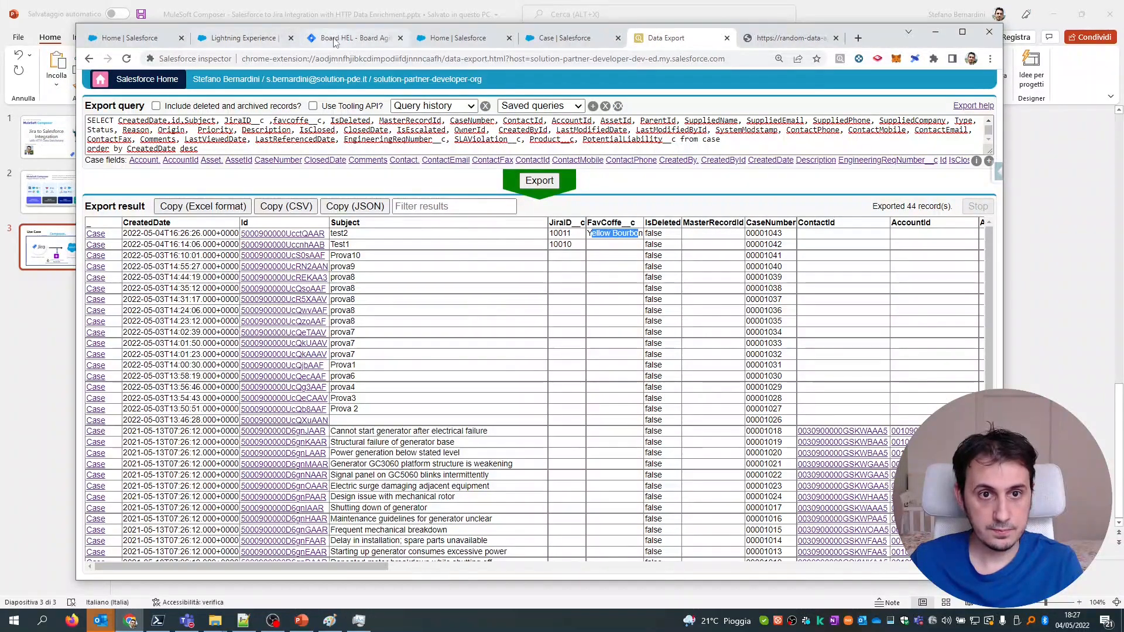
pyautogui.click(351, 38)
pyautogui.click(242, 38)
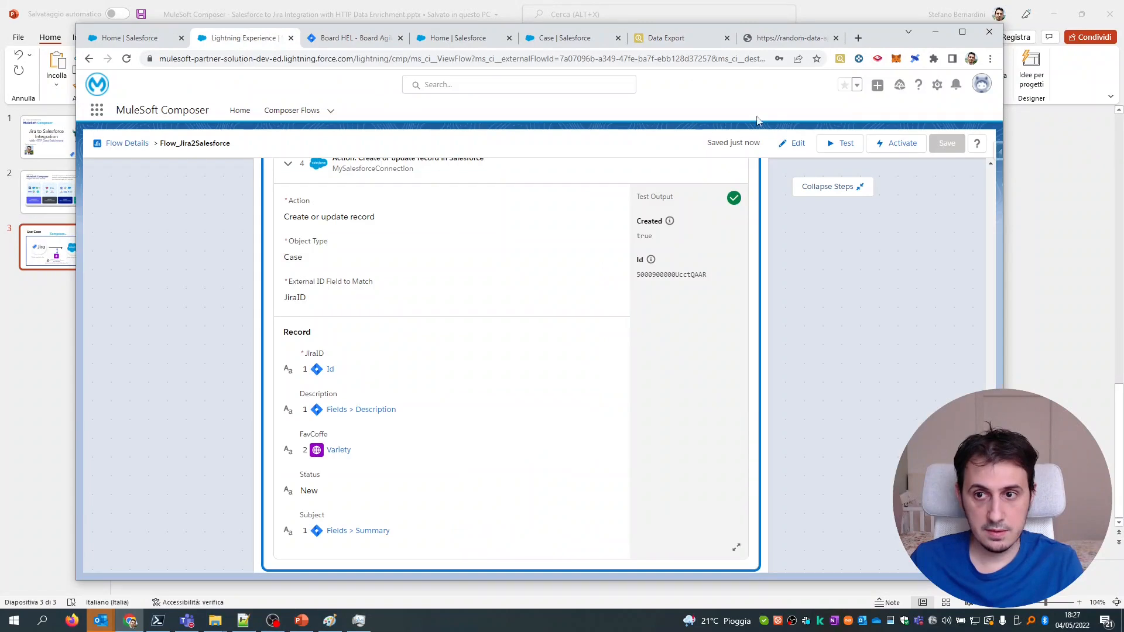
# Activate Flow_Jira2Salesforce and reposition and widen the browser window while it activates.
pyautogui.click(901, 143)
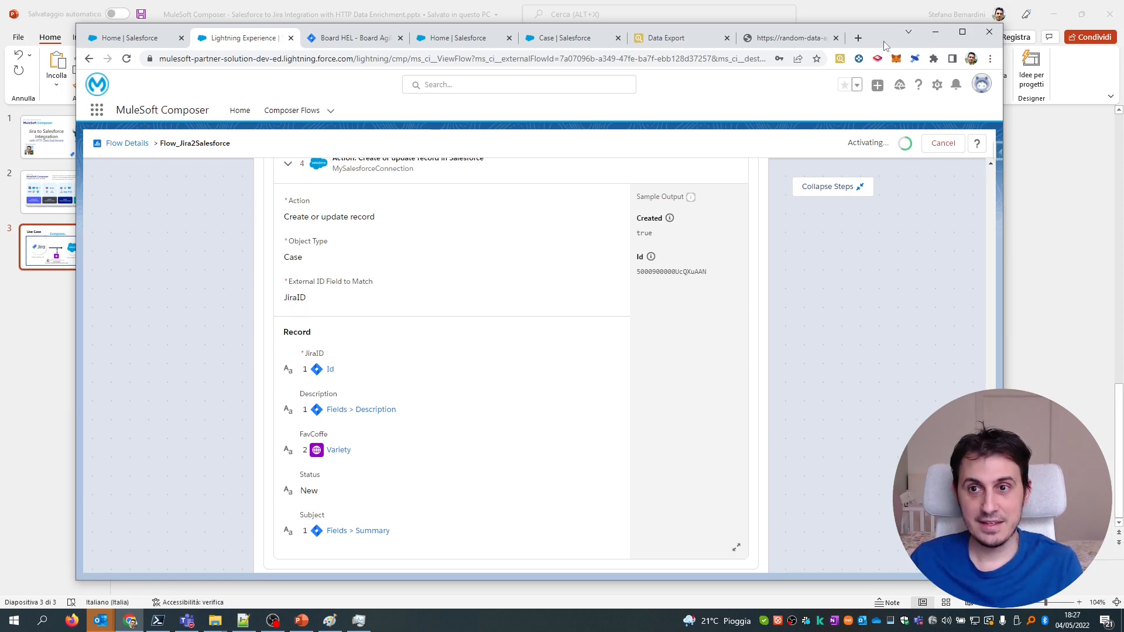
pyautogui.moveTo(885, 41); pyautogui.dragTo(872, 47)
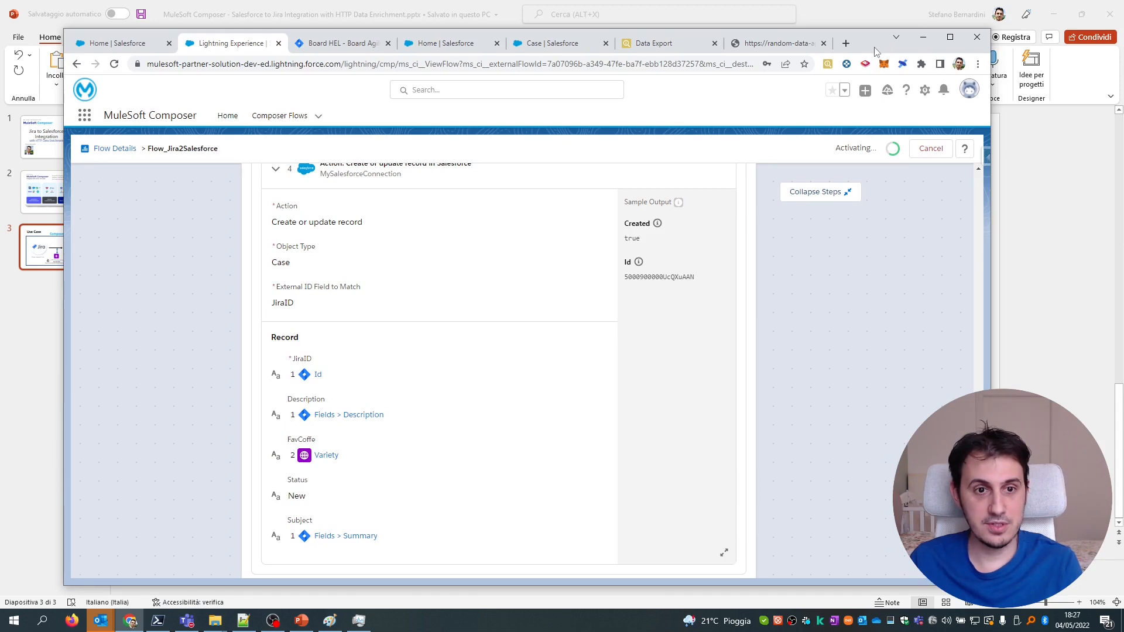
pyautogui.moveTo(857, 42); pyautogui.dragTo(859, 33)
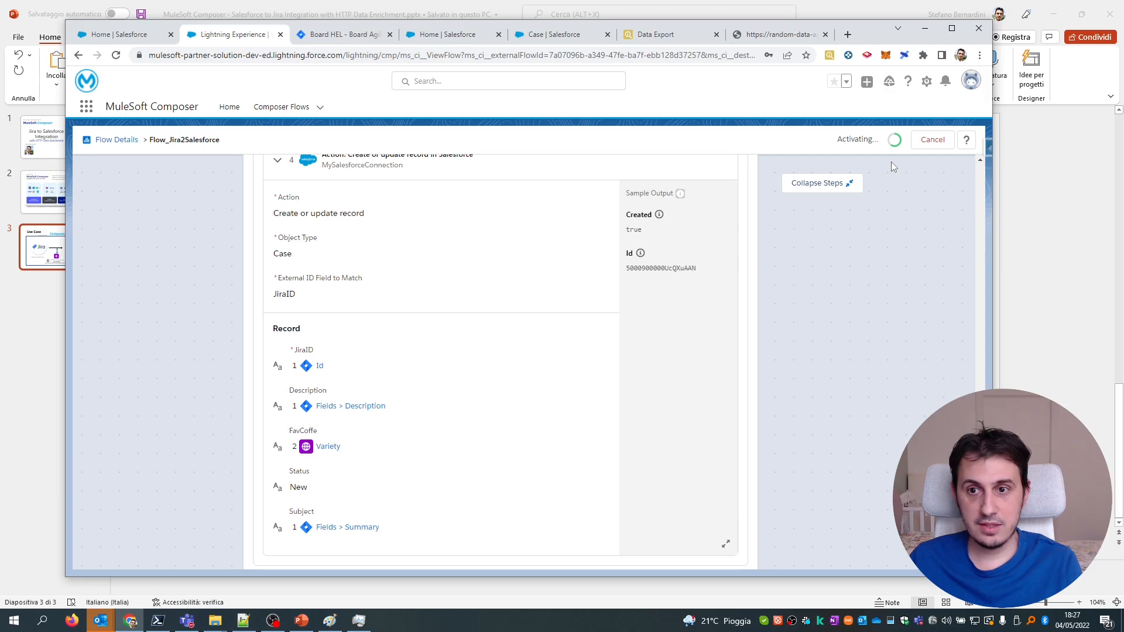
pyautogui.moveTo(996, 198); pyautogui.dragTo(1020, 197)
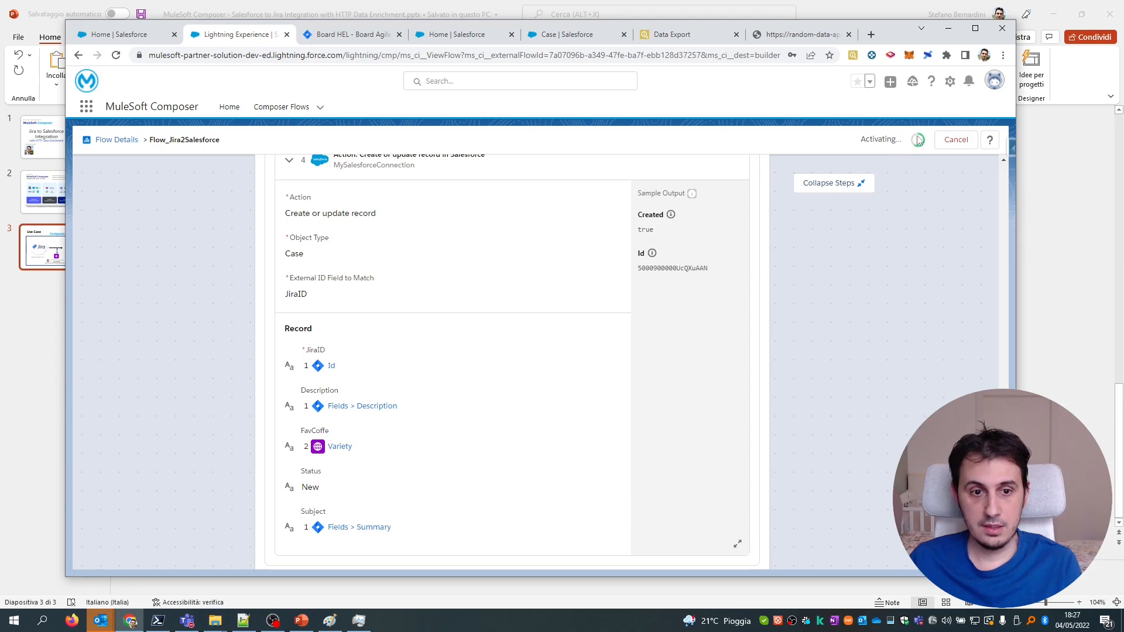
pyautogui.moveTo(1003, 468); pyautogui.dragTo(1000, 395)
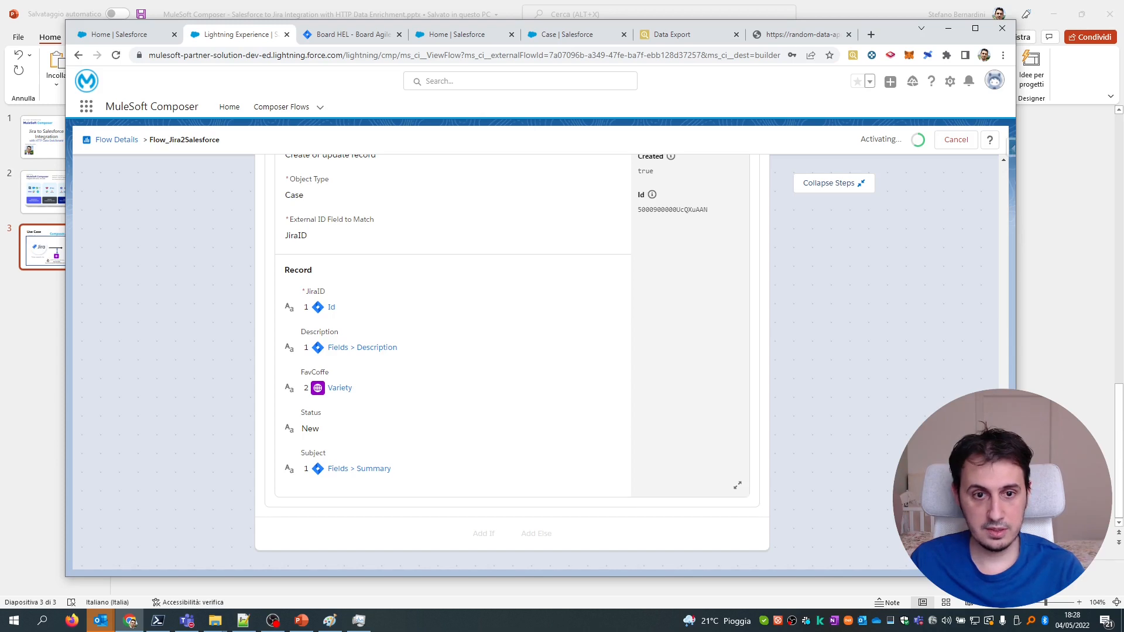
pyautogui.scroll(7, 985, 246)
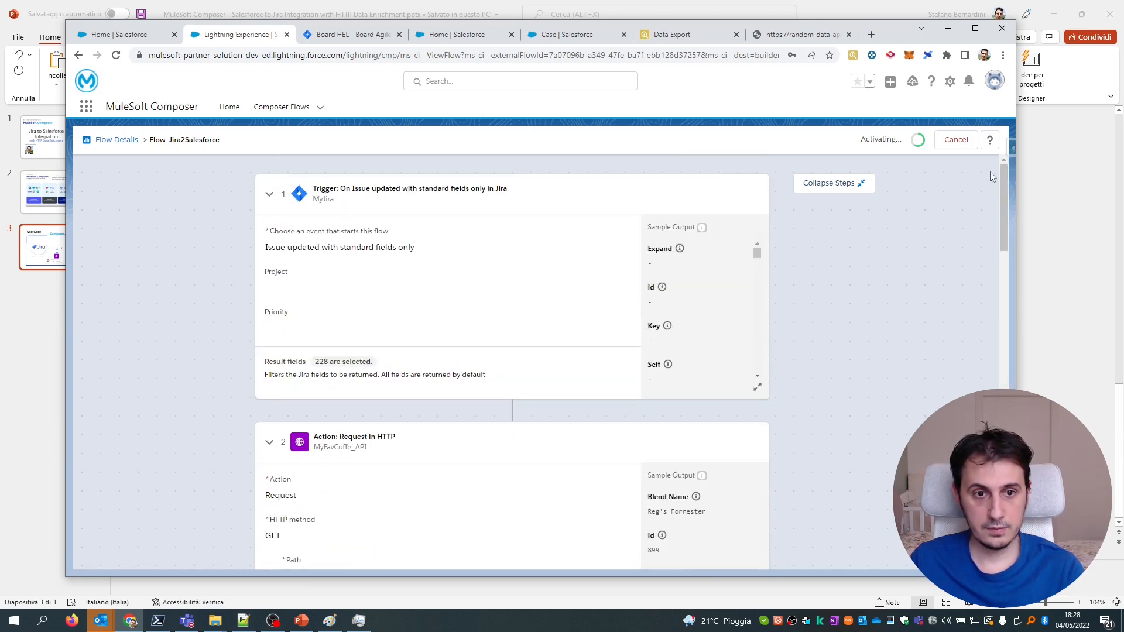
# Collapse the Jira trigger, HTTP coffee request, IF and ELSE steps of the Jira2Salesforce flow.
pyautogui.click(269, 195)
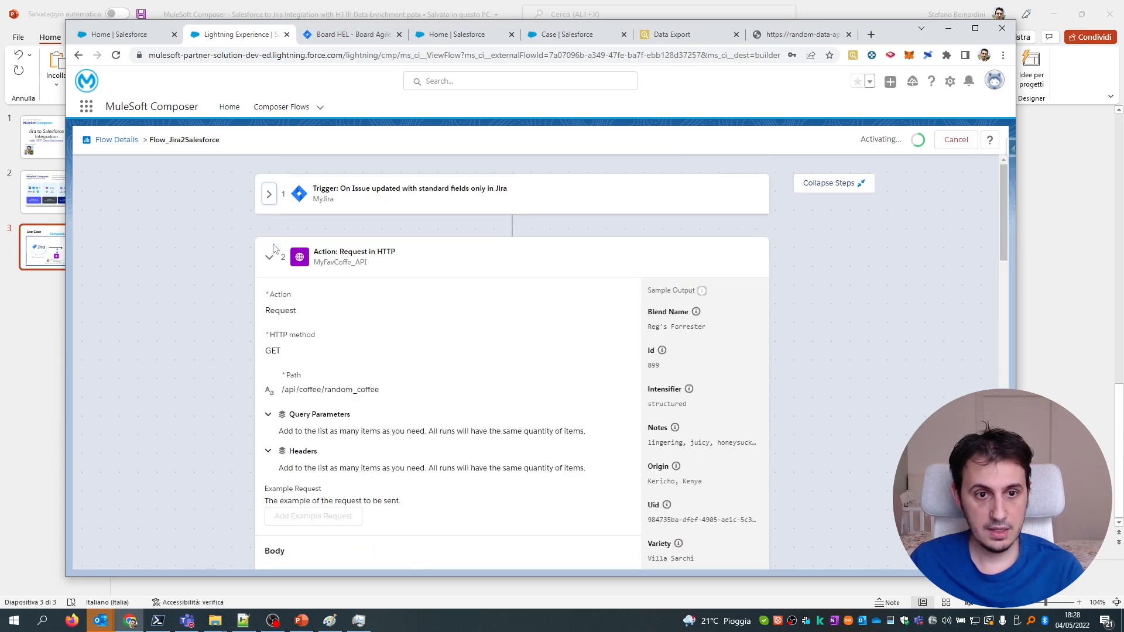
pyautogui.click(270, 258)
pyautogui.click(280, 364)
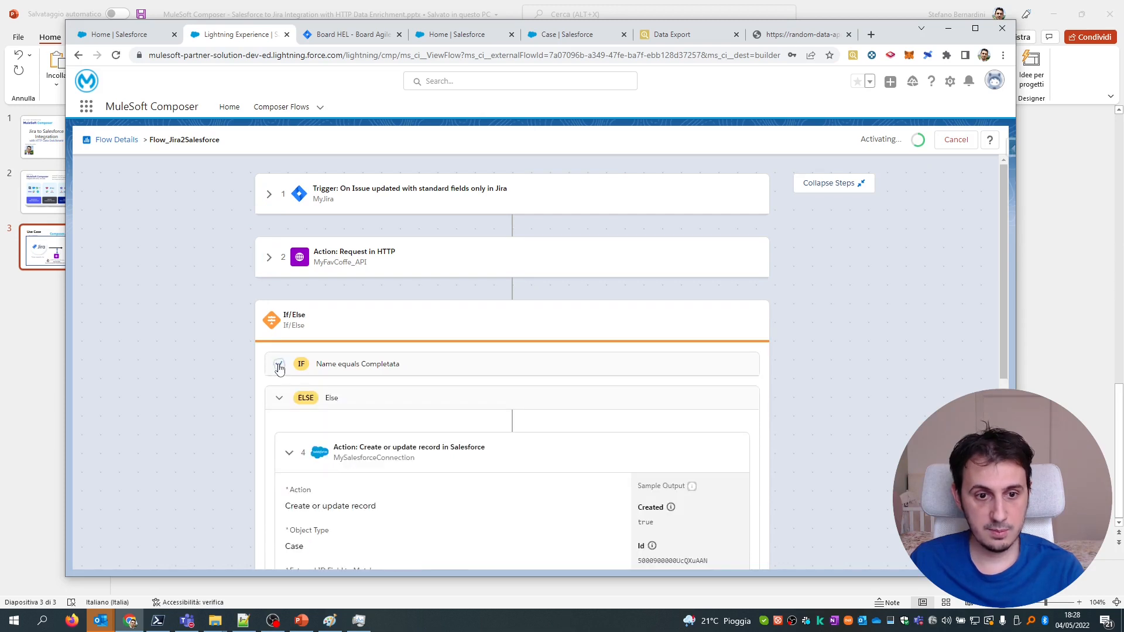
pyautogui.click(280, 398)
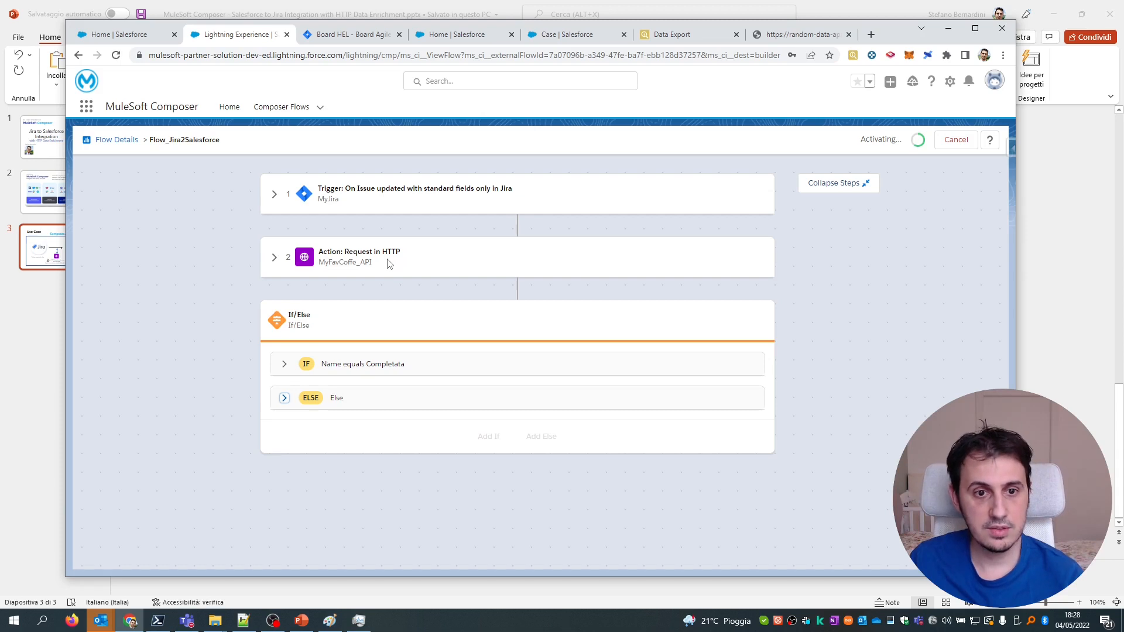
# Expand the 'Name equals Completata' and Else branches to review their Case steps.
pyautogui.click(282, 364)
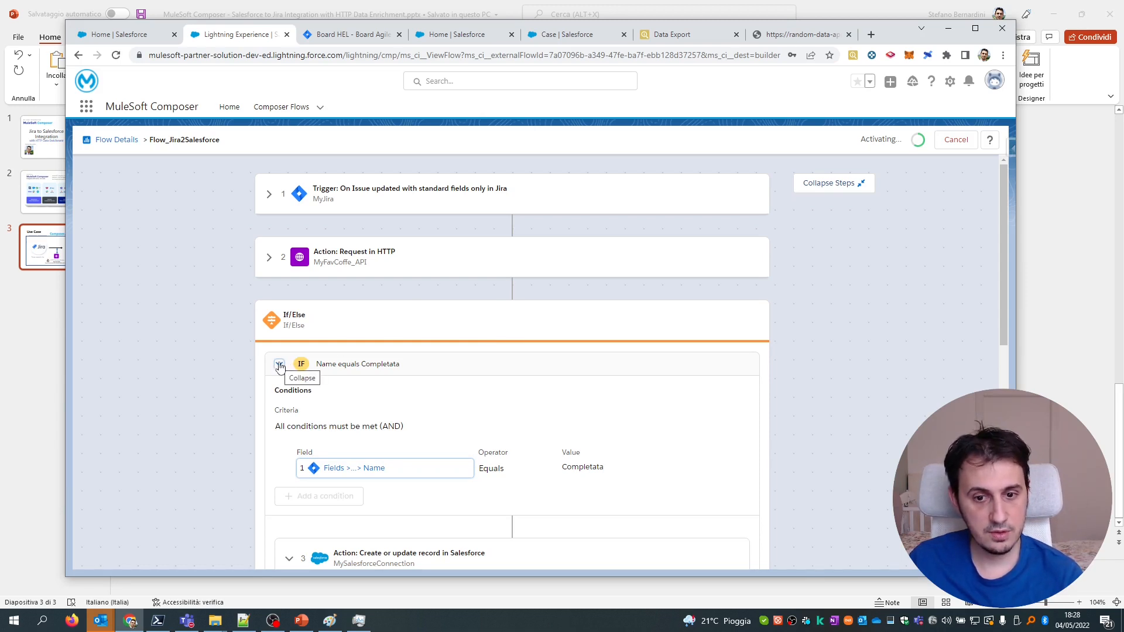
pyautogui.scroll(-8, 580, 449)
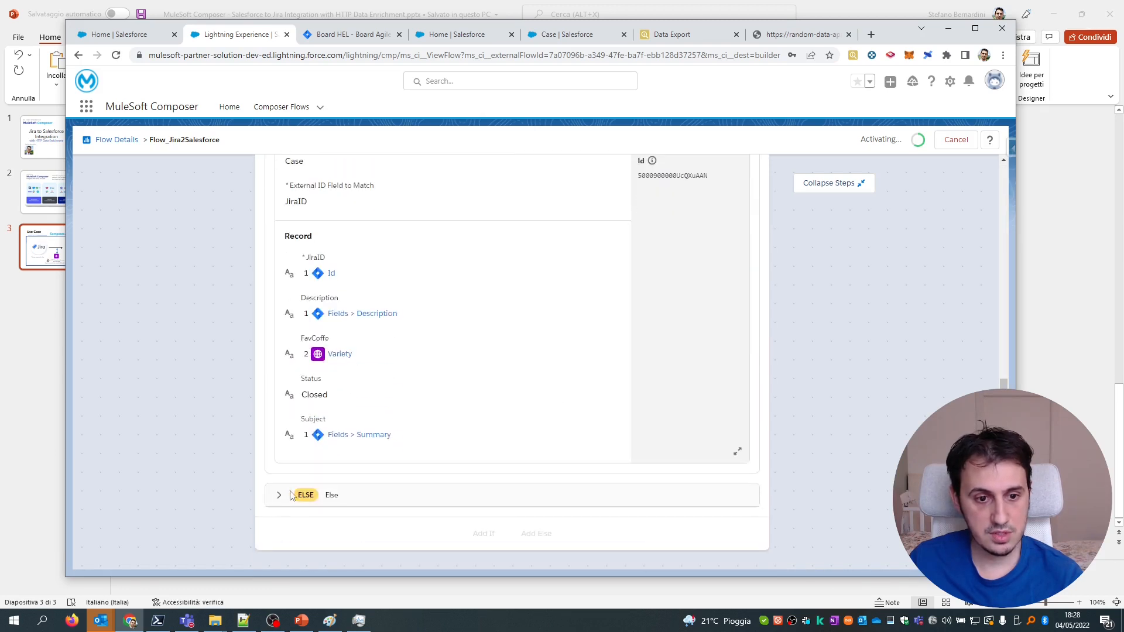
pyautogui.click(280, 496)
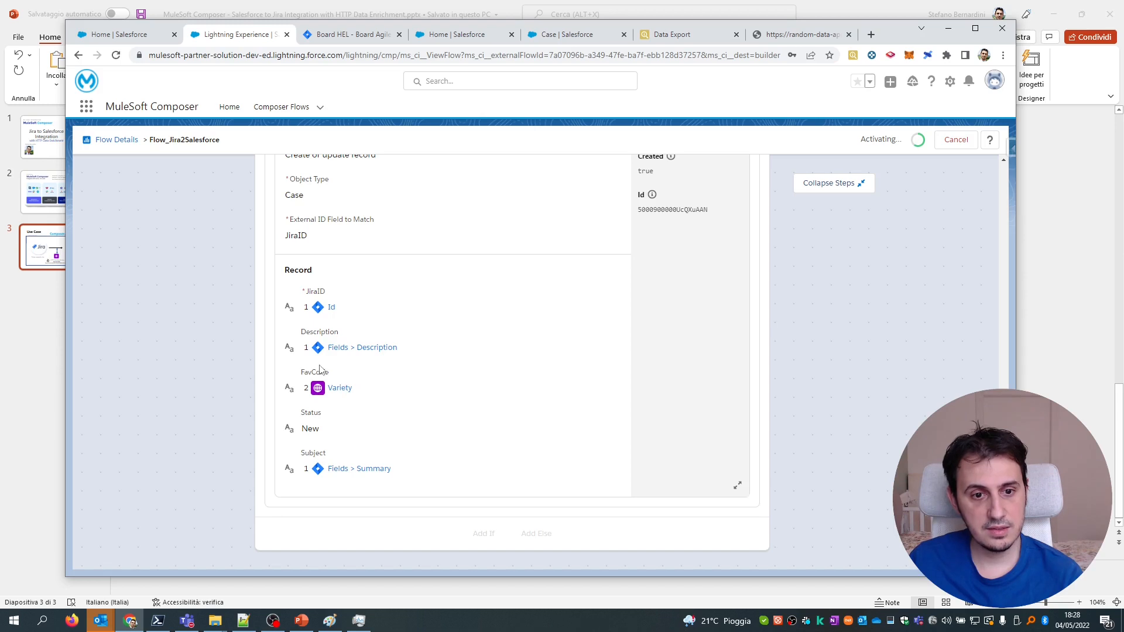
pyautogui.scroll(10, 375, 380)
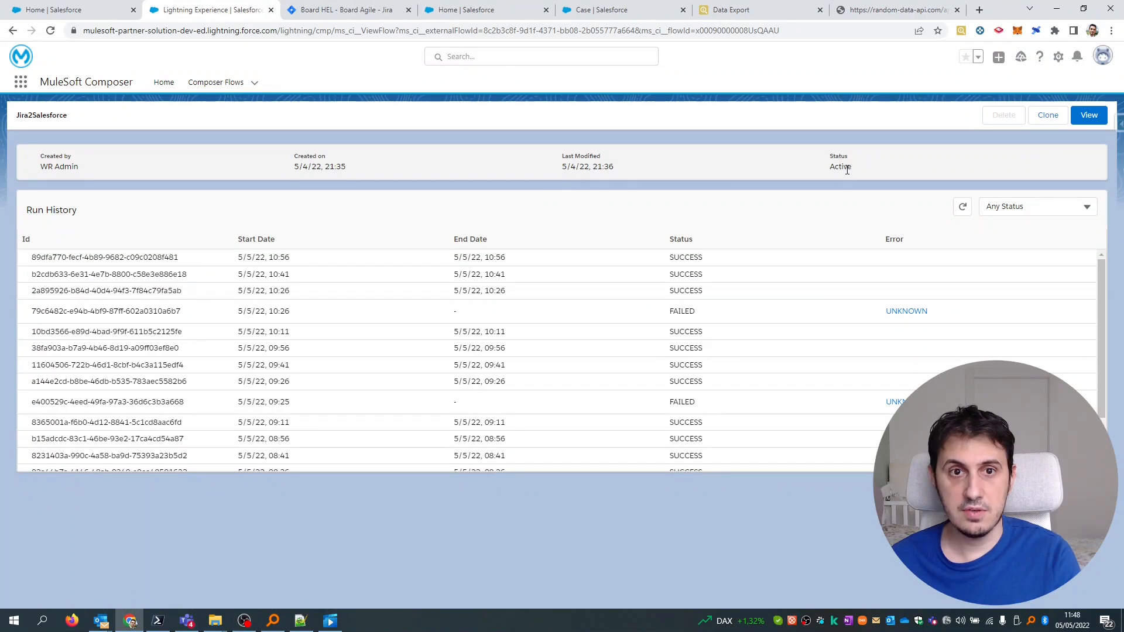
# Append 'modification1' to issue HEL-12 (test2) description and save it.
pyautogui.click(374, 8)
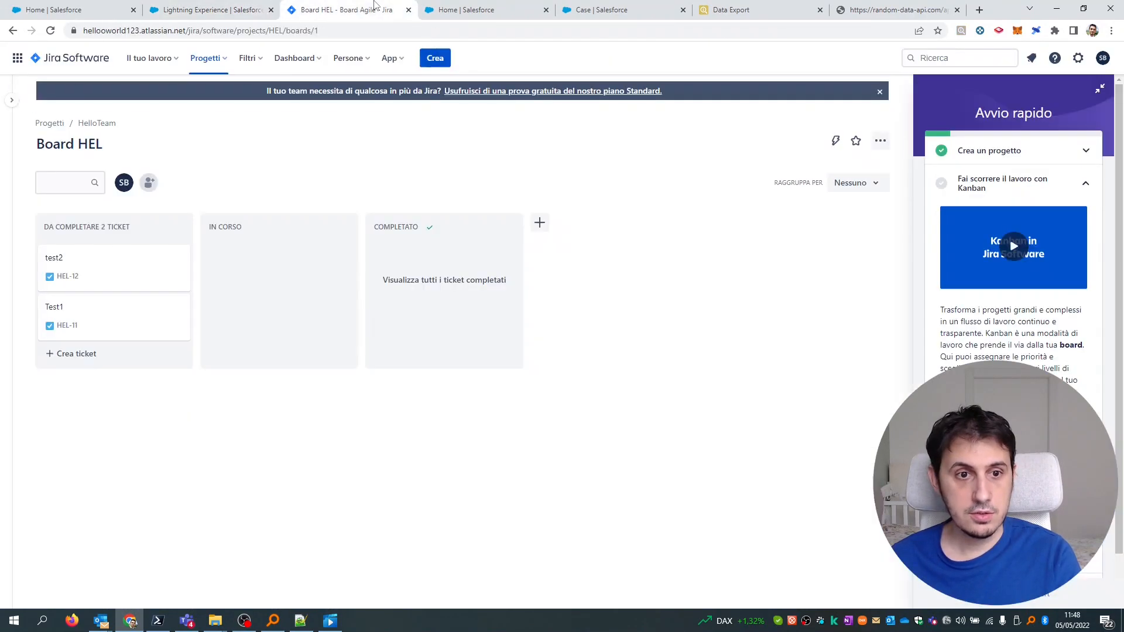
pyautogui.click(82, 260)
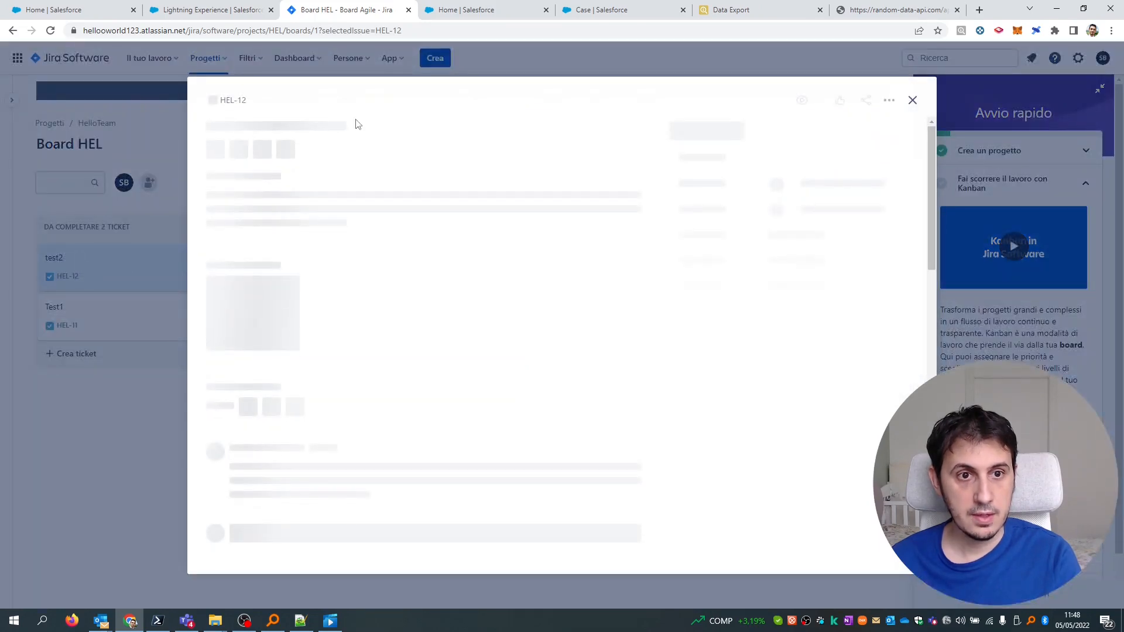
pyautogui.press('Escape')
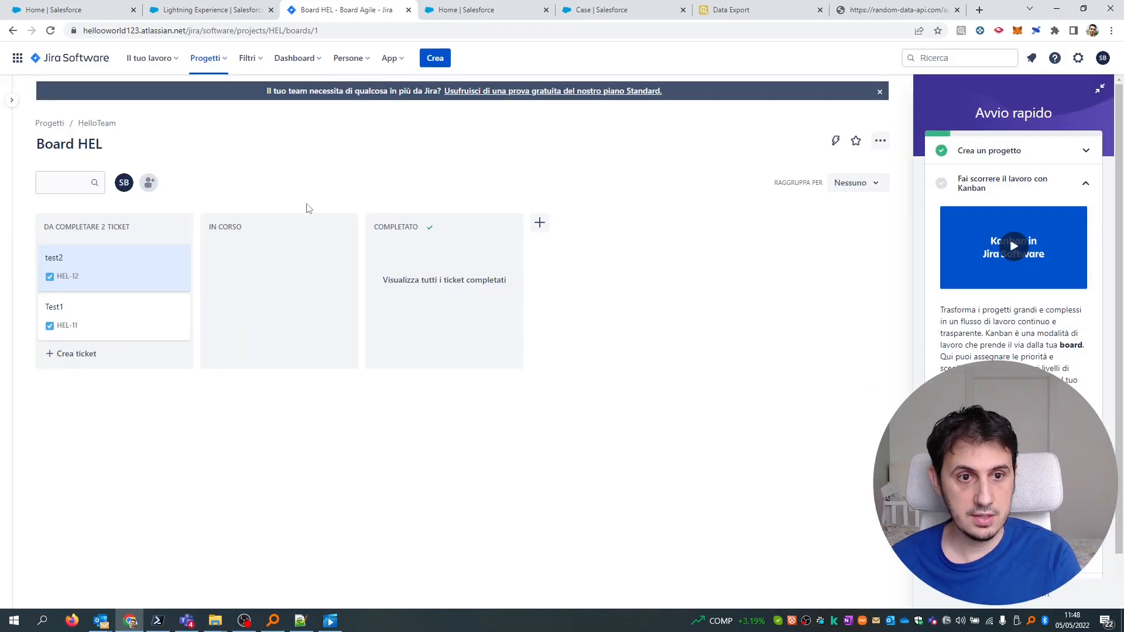
pyautogui.click(120, 267)
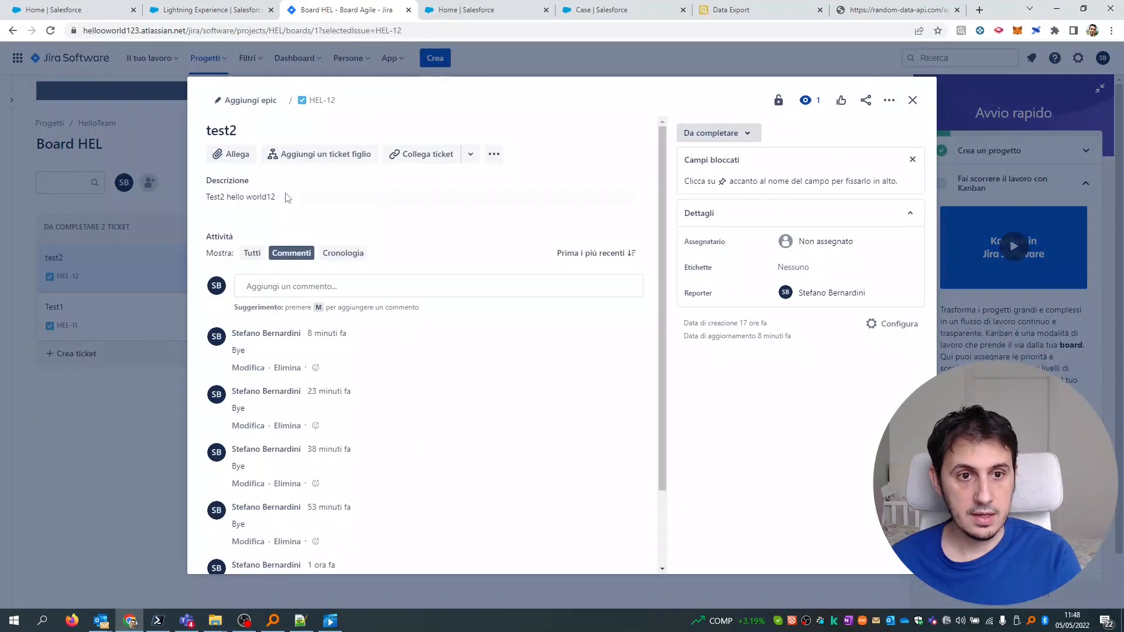
pyautogui.click(279, 201)
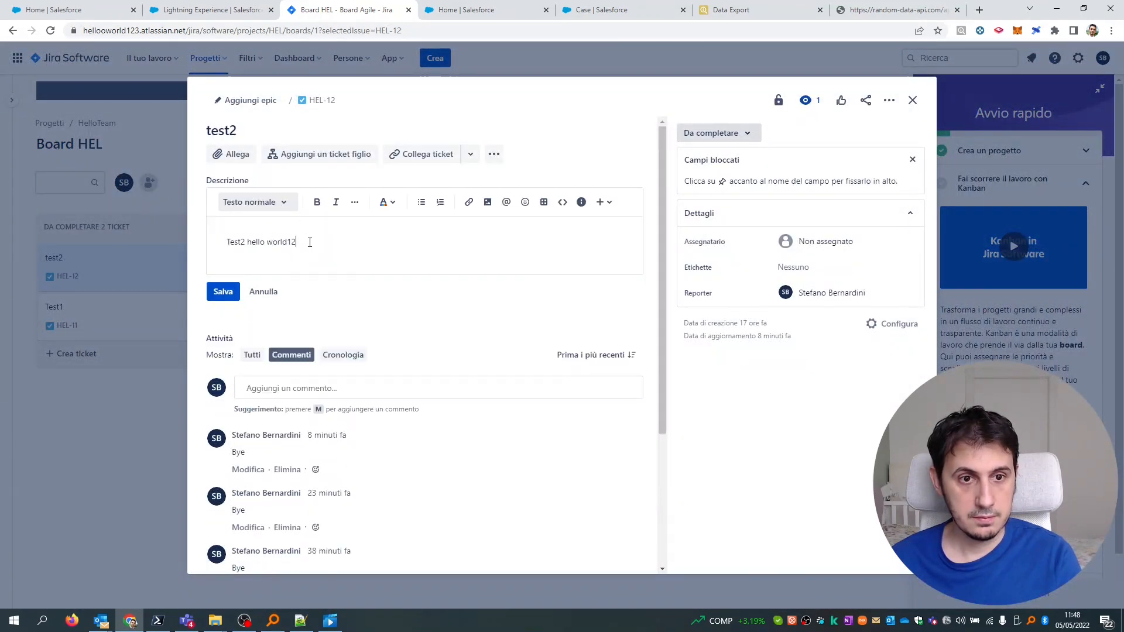
pyautogui.write('modification1')
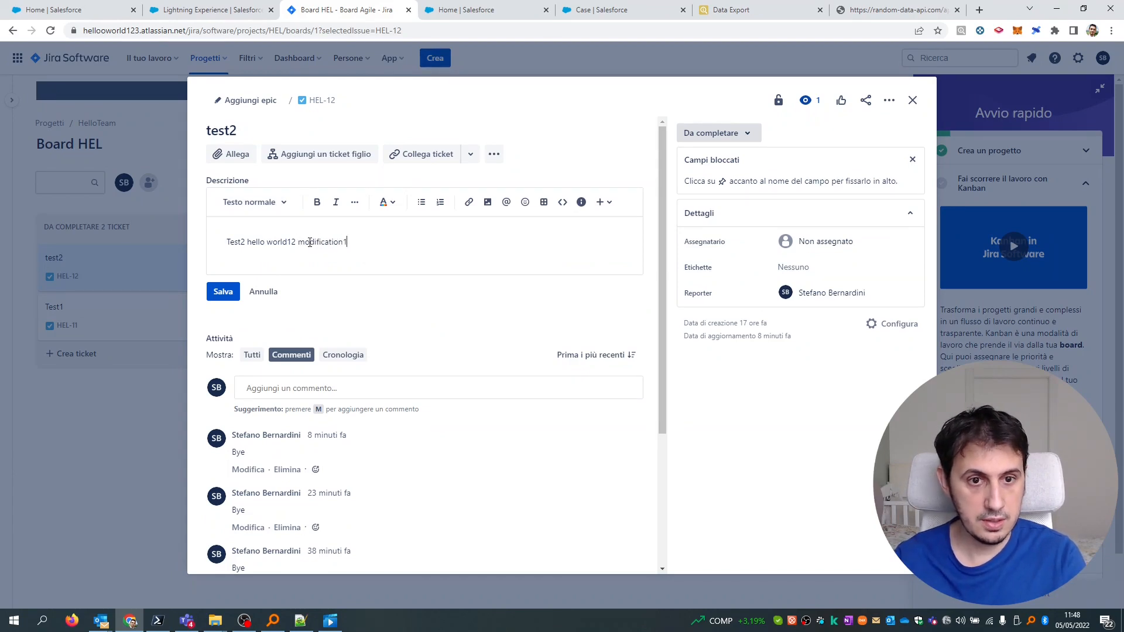
pyautogui.click(218, 295)
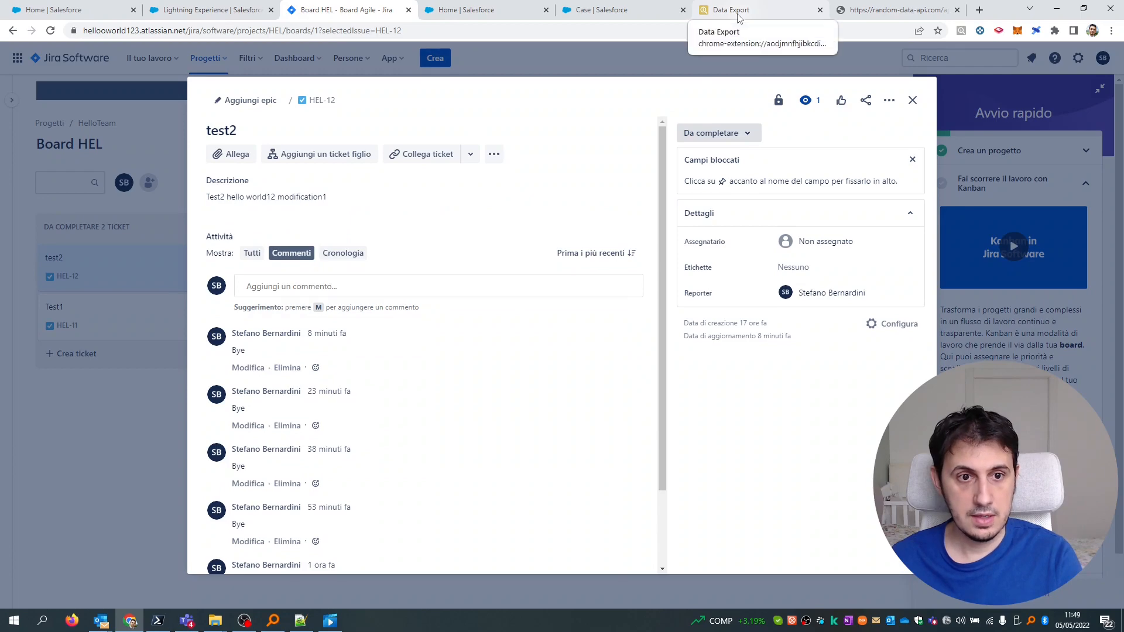
pyautogui.click(739, 11)
# Re-run the Case export and verify test2's description now ends with 'modification1', FavCoffe Mokka.
pyautogui.click(562, 153)
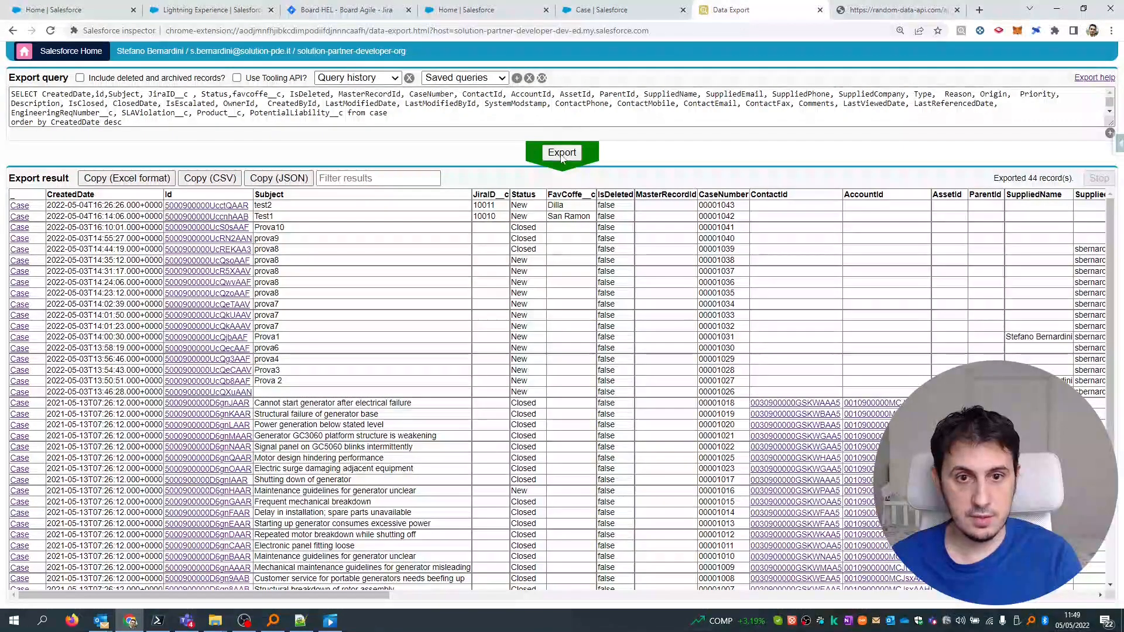
pyautogui.moveTo(376, 595); pyautogui.dragTo(736, 600)
pyautogui.moveTo(504, 205); pyautogui.dragTo(571, 205)
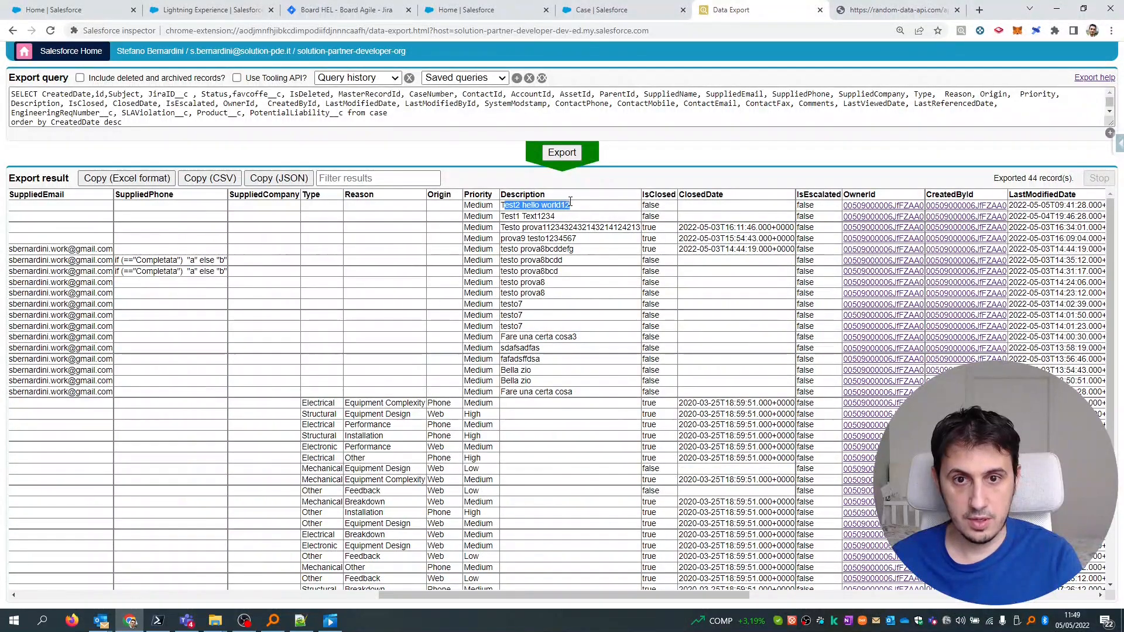
pyautogui.click(580, 156)
pyautogui.moveTo(378, 594); pyautogui.dragTo(768, 595)
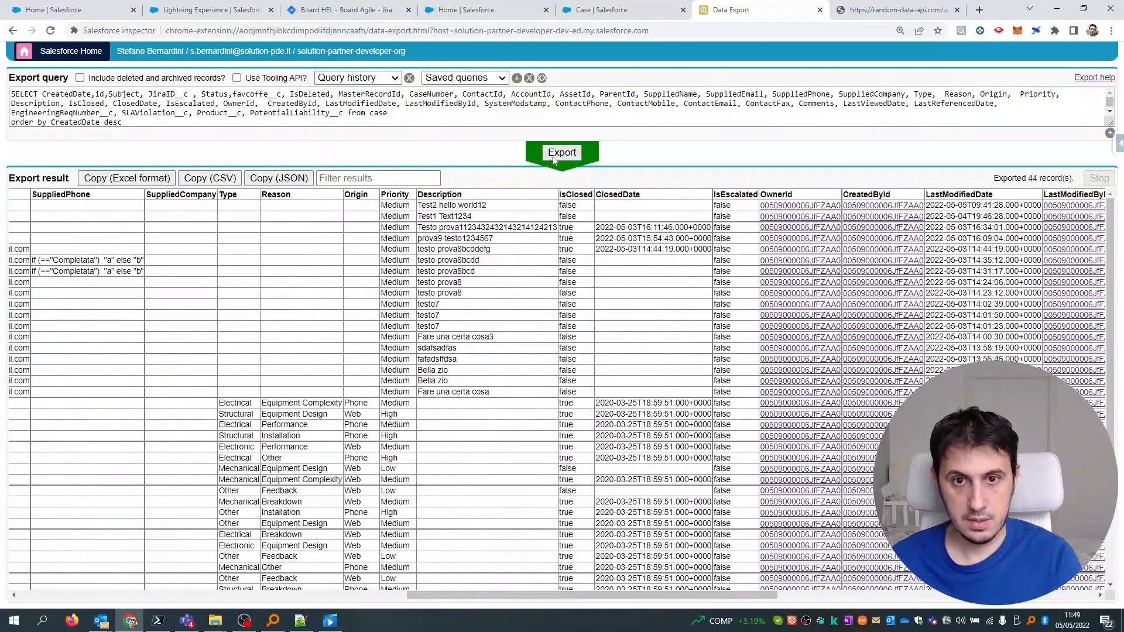
pyautogui.click(554, 157)
pyautogui.click(519, 595)
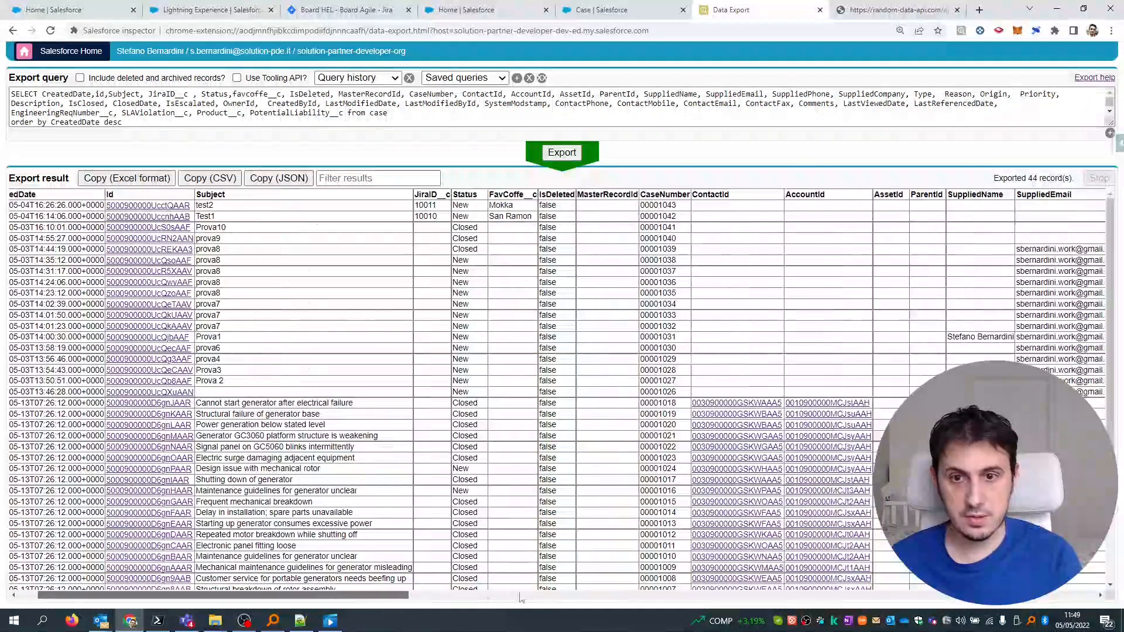
pyautogui.doubleClick(563, 206)
pyautogui.tripleClick(564, 206)
pyautogui.doubleClick(519, 206)
pyautogui.moveTo(574, 594); pyautogui.dragTo(137, 574)
# Return to the Jira HEL-12 issue via the Salesforce Setup and Composer run history tabs.
pyautogui.click(65, 9)
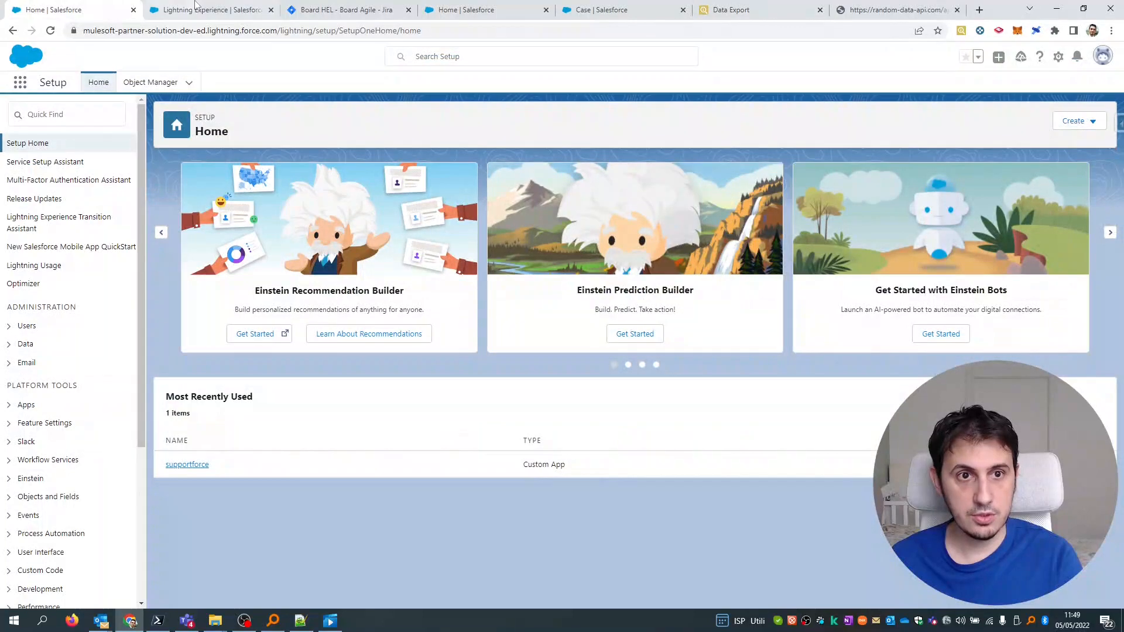
pyautogui.click(237, 10)
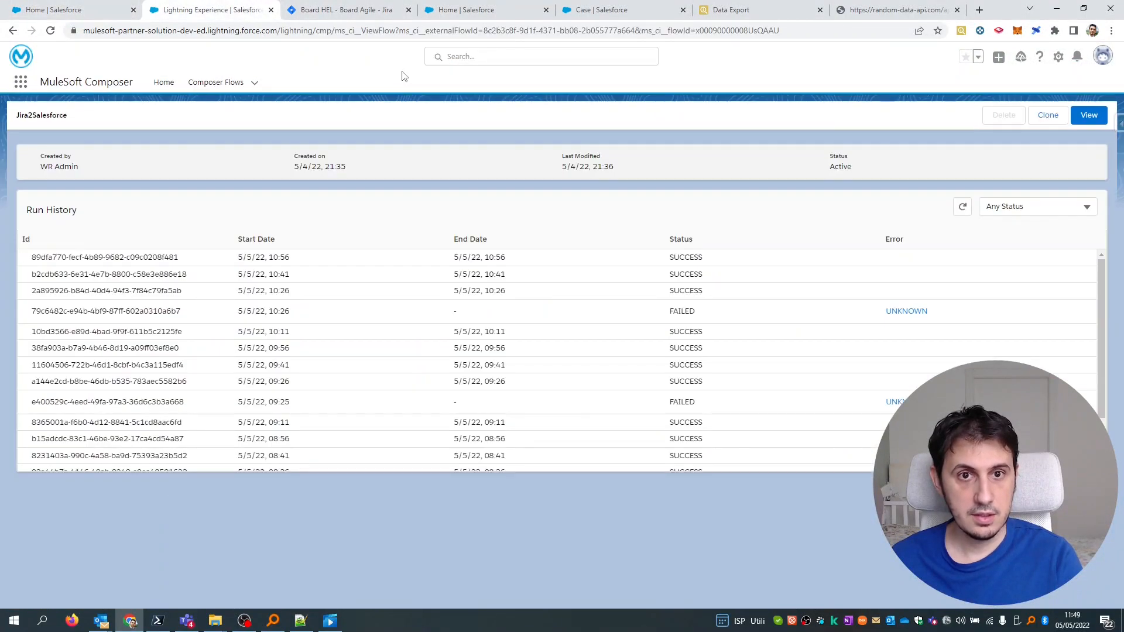
pyautogui.click(357, 6)
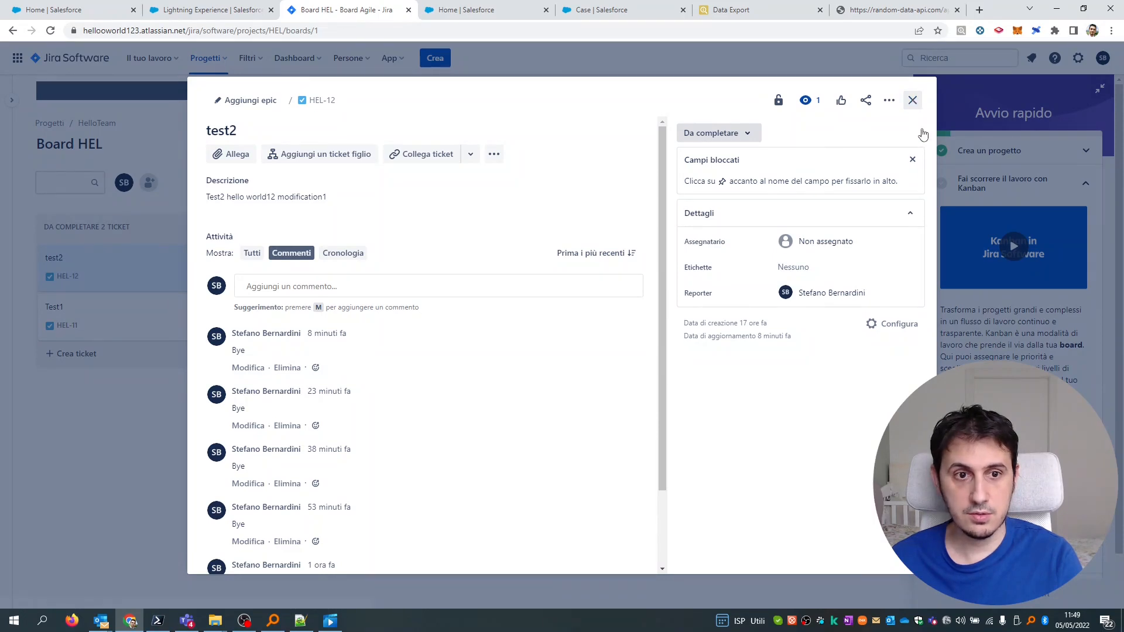
# Move test2 (HEL-12) and Test1 (HEL-11) into the COMPLETATO column on the Jira board.
pyautogui.click(912, 100)
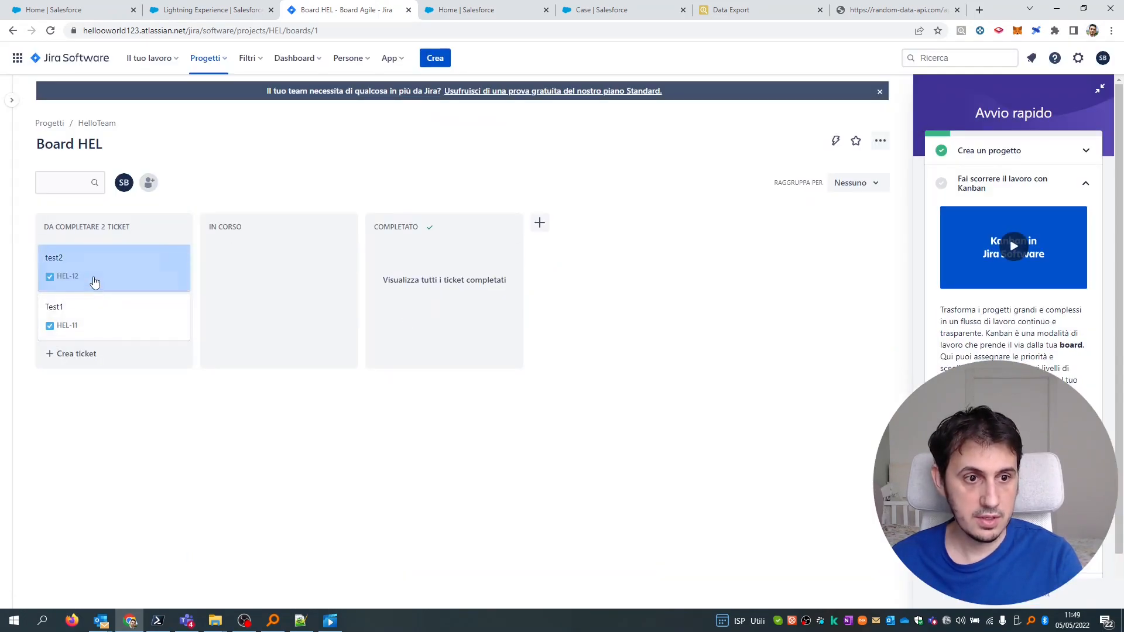
pyautogui.moveTo(93, 279); pyautogui.dragTo(428, 258)
pyautogui.moveTo(107, 258); pyautogui.dragTo(447, 301)
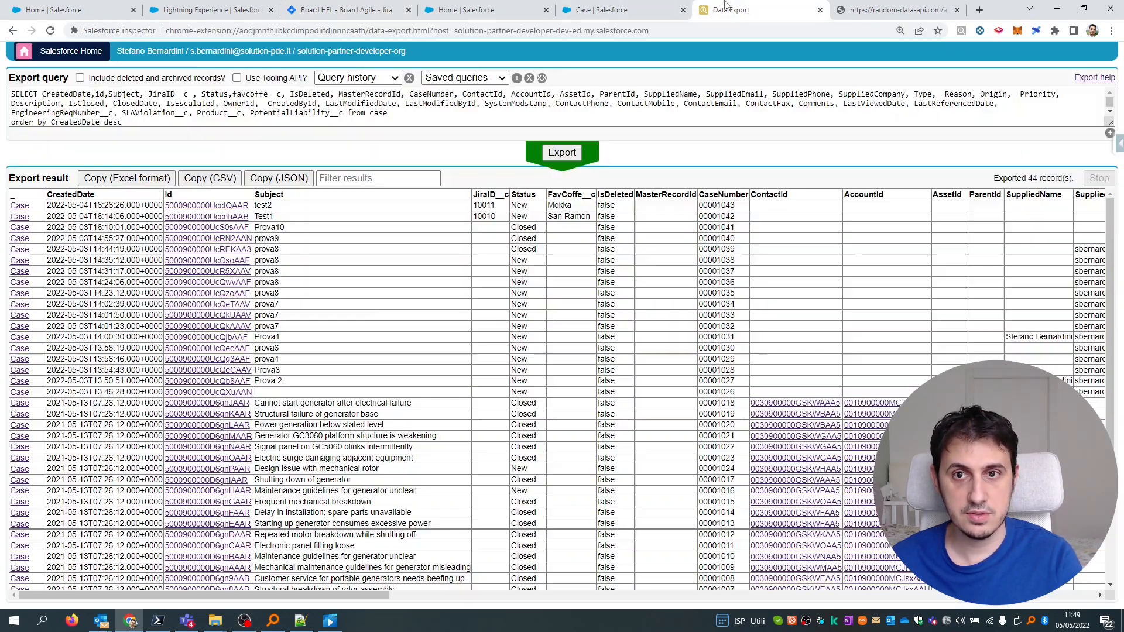
pyautogui.click(755, 10)
pyautogui.moveTo(371, 595); pyautogui.dragTo(643, 595)
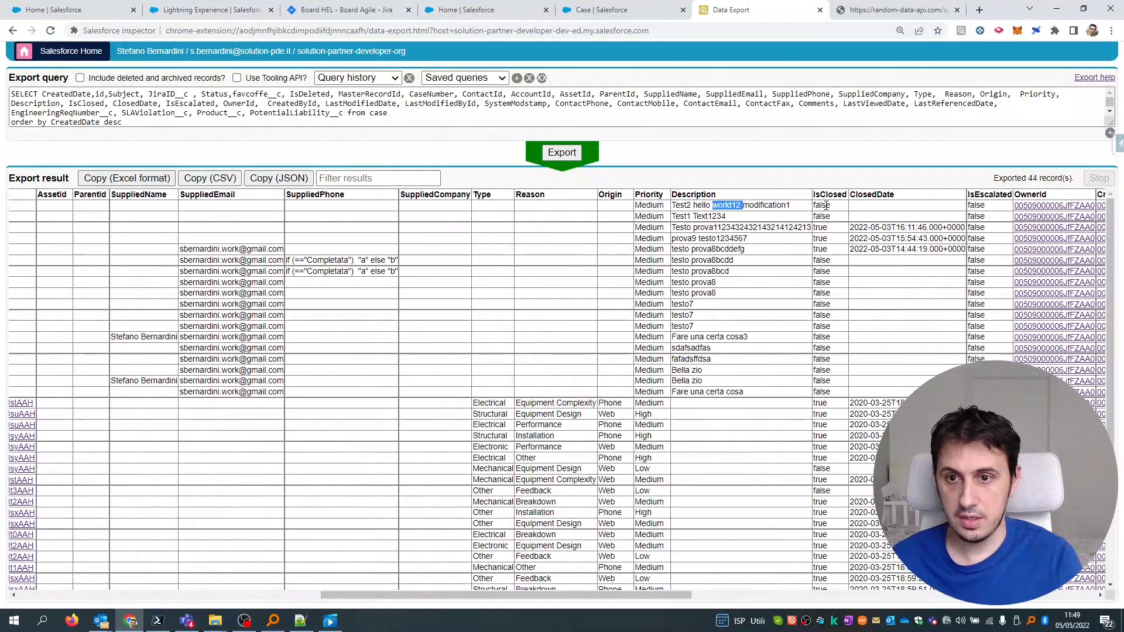
# Re-run the Case export and check IsClosed and ClosedDate for test2 and Test1.
pyautogui.click(562, 153)
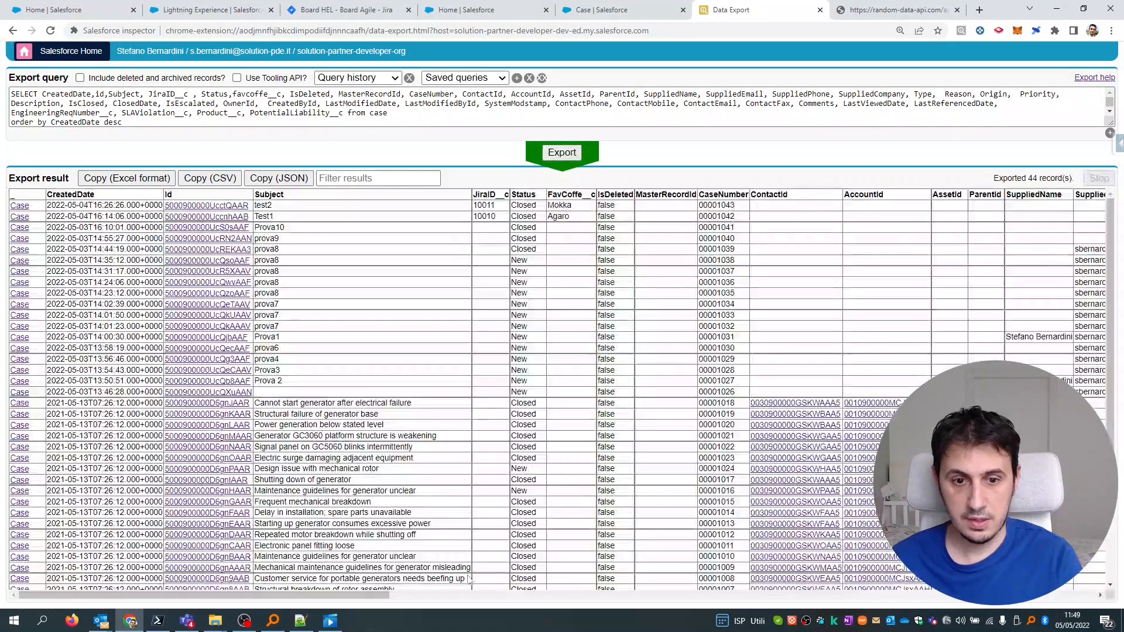
pyautogui.moveTo(367, 601); pyautogui.dragTo(700, 600)
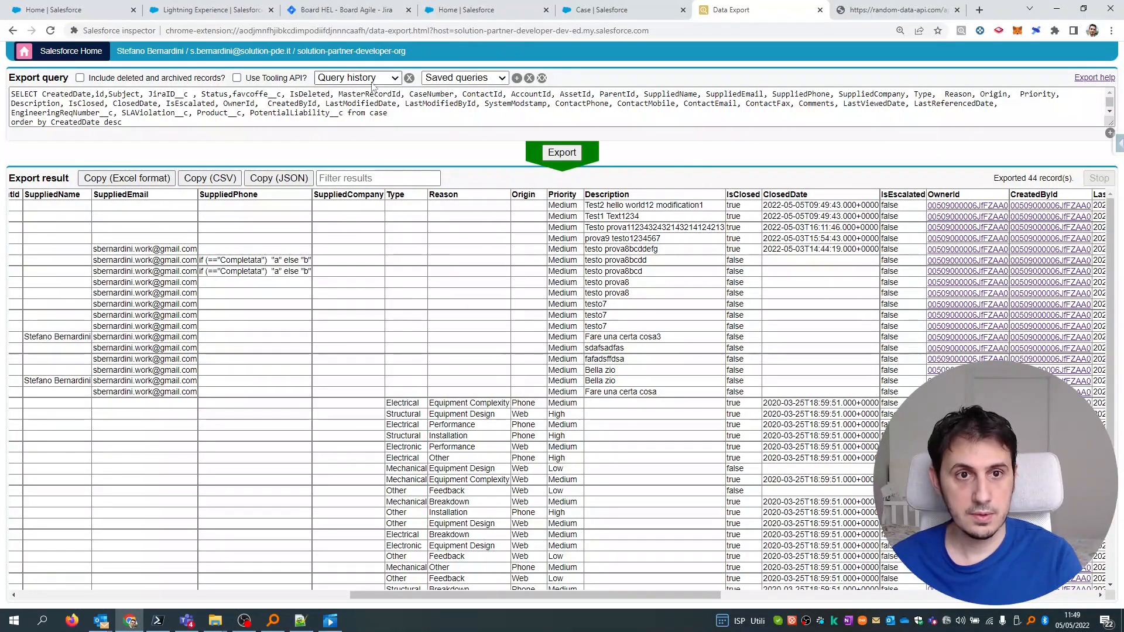
# Drag test2 and Test1 back to DA COMPLETARE, then re-run the Salesforce Case export.
pyautogui.click(346, 10)
pyautogui.click(452, 251)
pyautogui.moveTo(355, 282); pyautogui.dragTo(97, 289)
pyautogui.moveTo(408, 268); pyautogui.dragTo(94, 311)
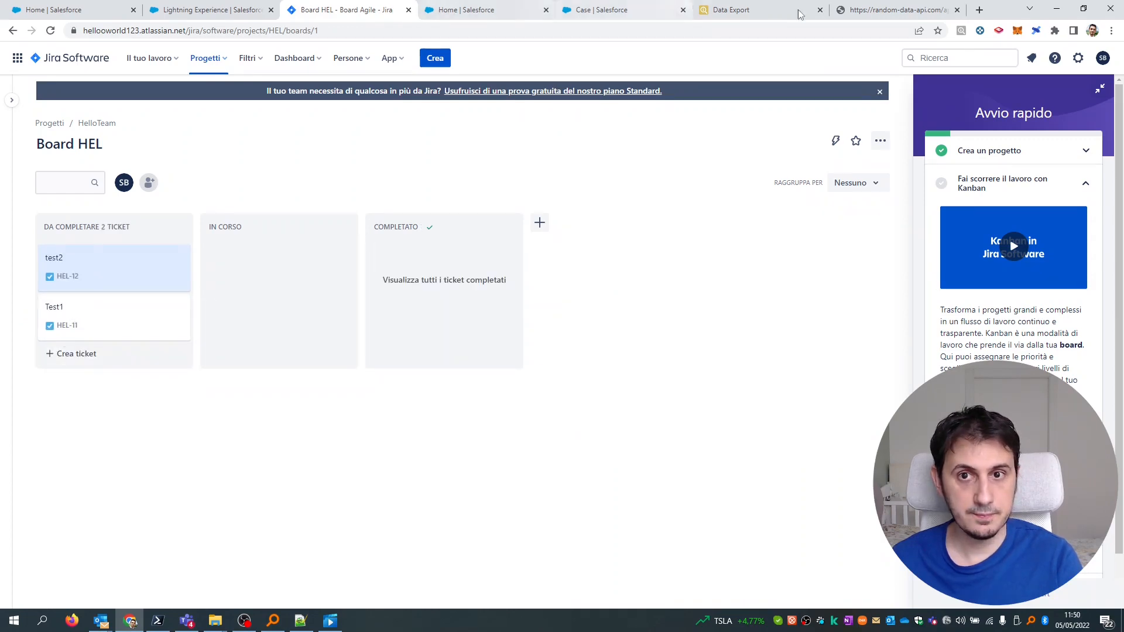
pyautogui.click(732, 10)
pyautogui.click(561, 153)
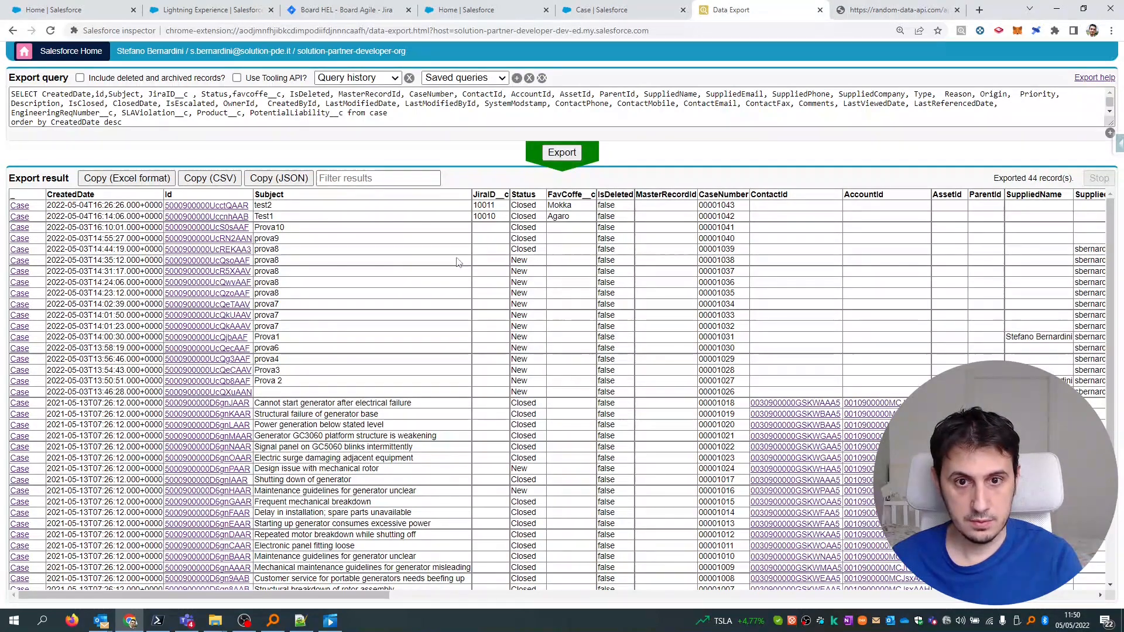
# Refresh the Case export until test2 and Test1 show status New with FavCoffe Sarchimor and Pacas.
pyautogui.click(556, 159)
pyautogui.click(556, 158)
pyautogui.click(557, 157)
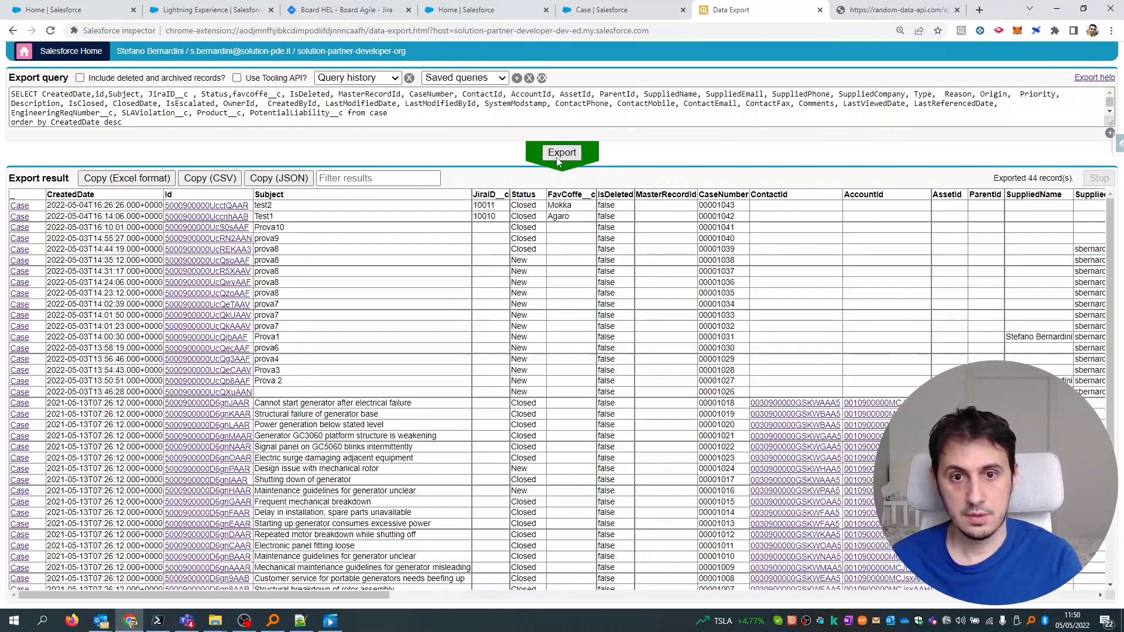
pyautogui.click(557, 153)
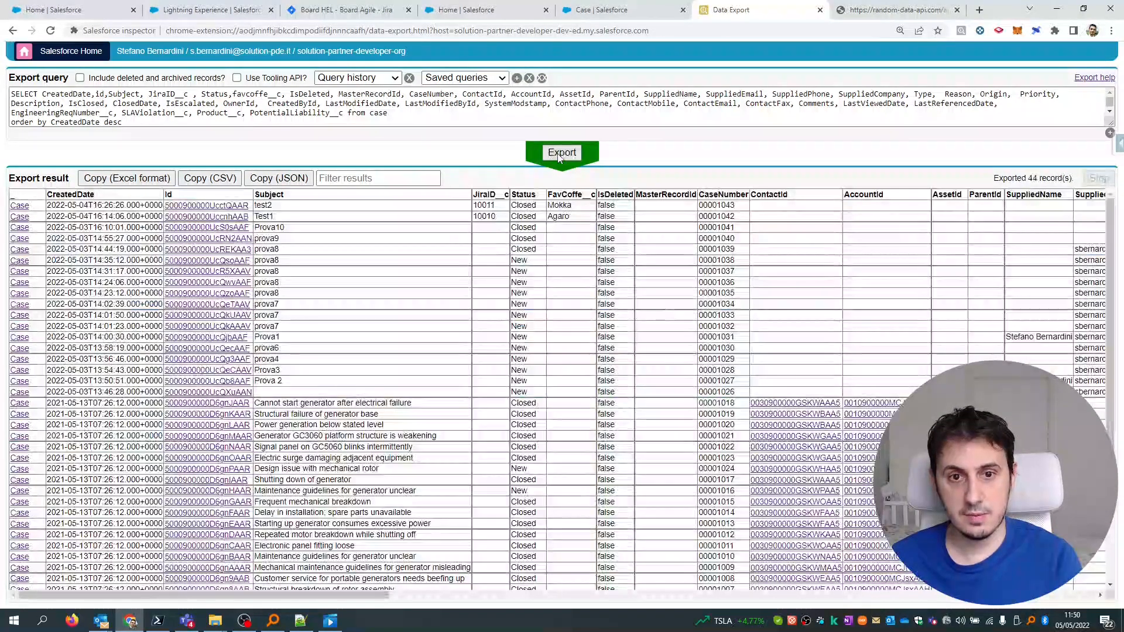
pyautogui.click(559, 156)
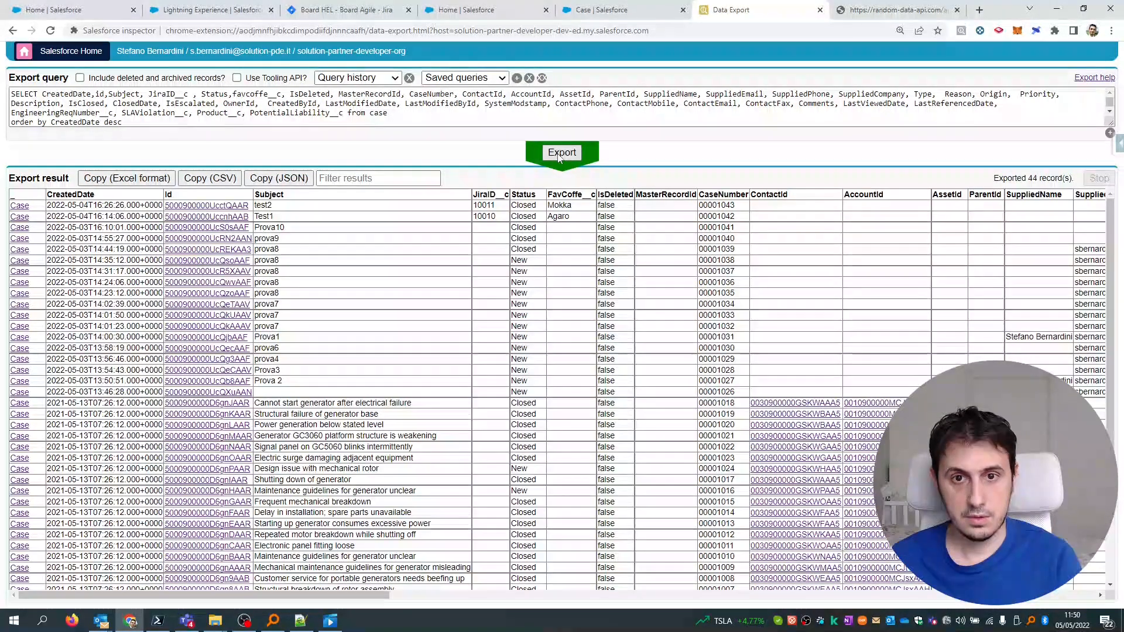
pyautogui.doubleClick(519, 216)
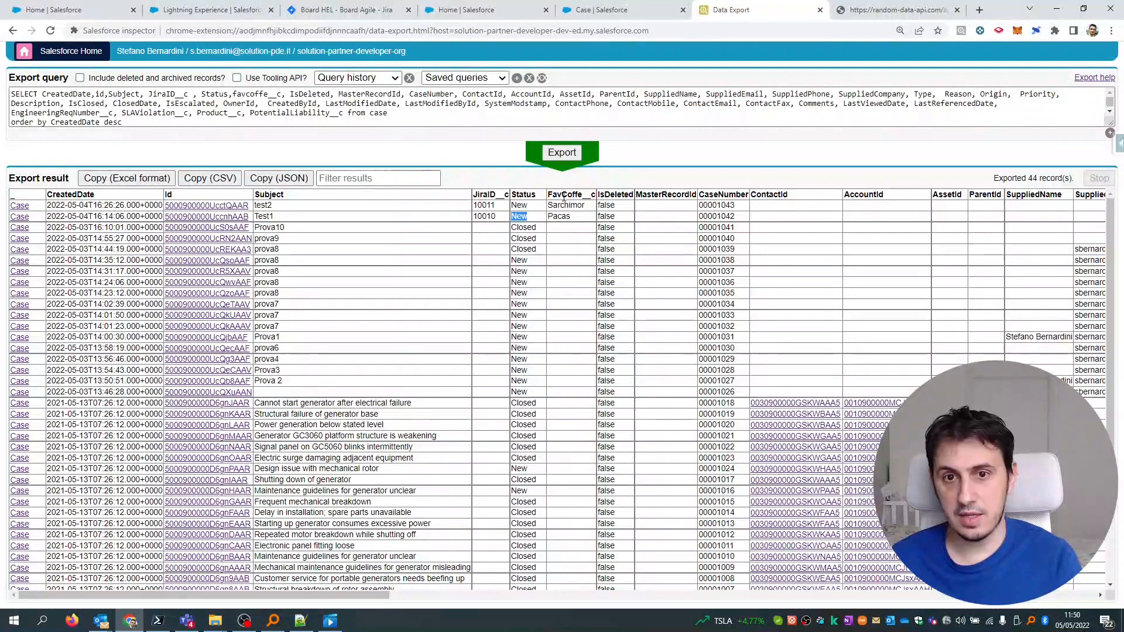